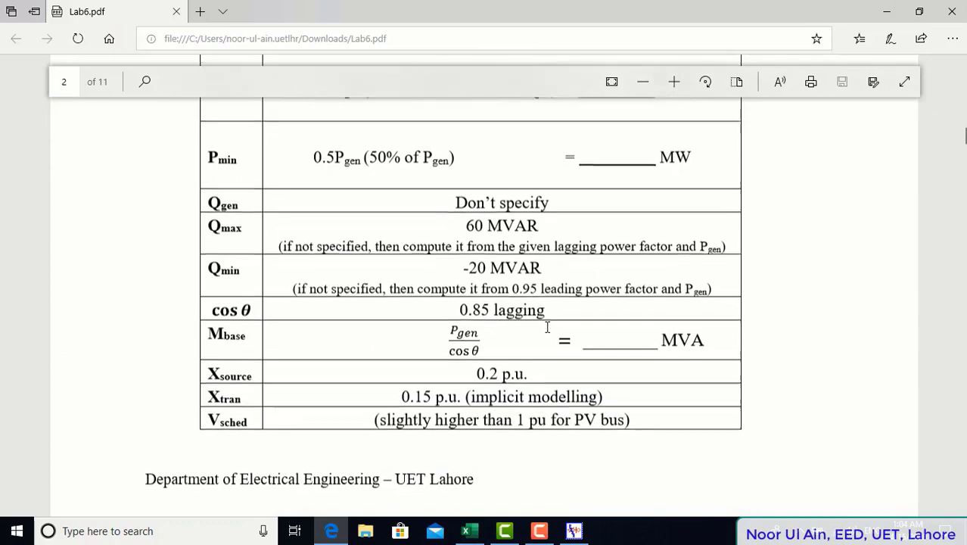
# Review the Transmission Line Data Record and the single-line diagram in Lab6.pdf for the line lengths and conductor types
pyautogui.scroll(-2, 547, 327)
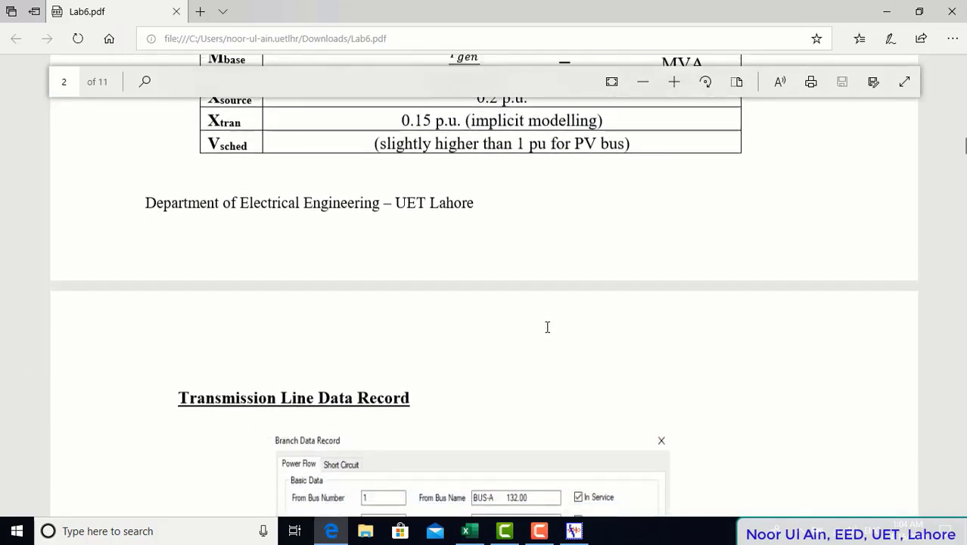
pyautogui.scroll(-1, 547, 327)
pyautogui.scroll(-3, 548, 327)
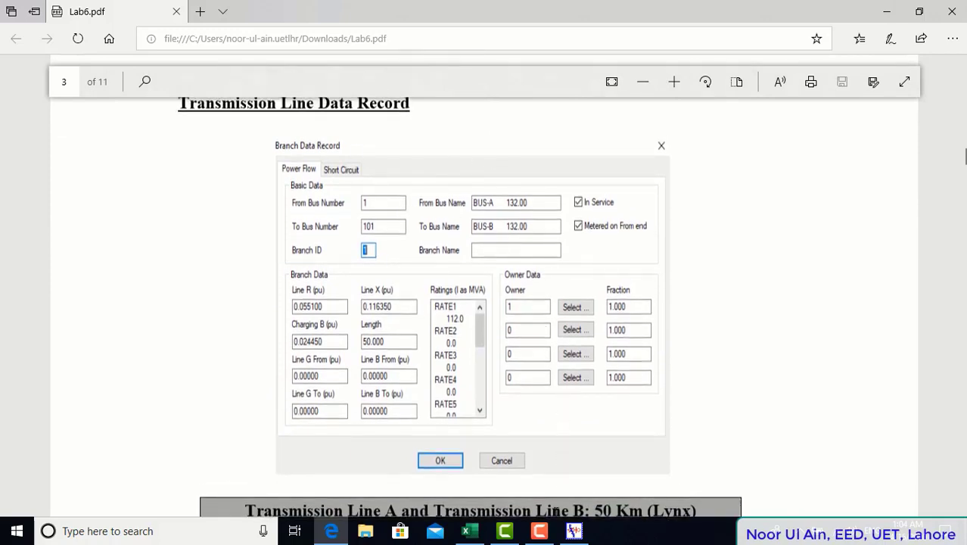
pyautogui.click(574, 531)
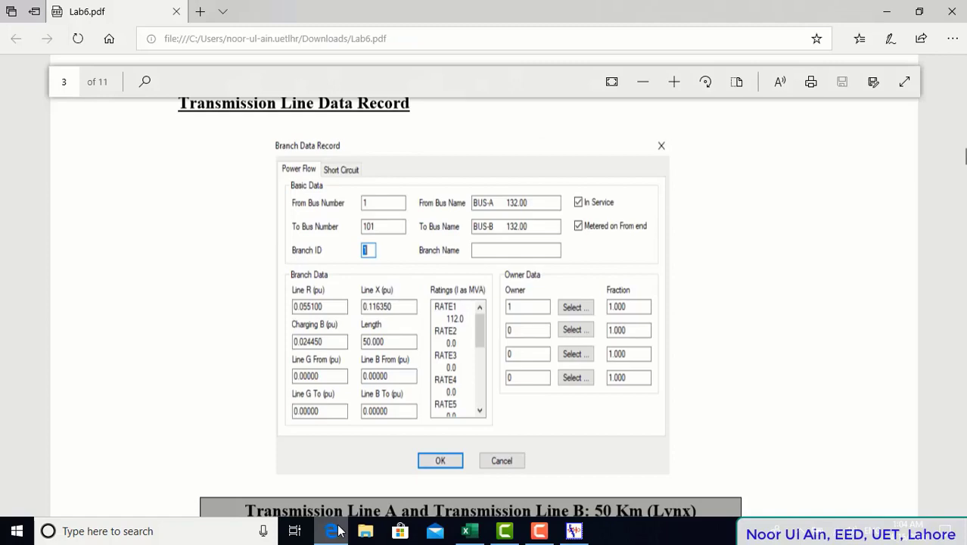
pyautogui.click(331, 531)
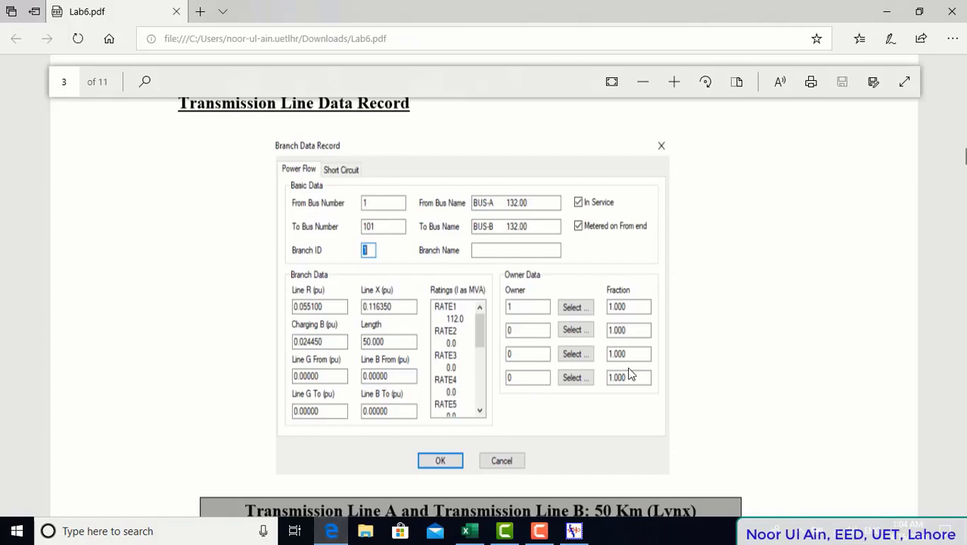
pyautogui.scroll(15, 629, 374)
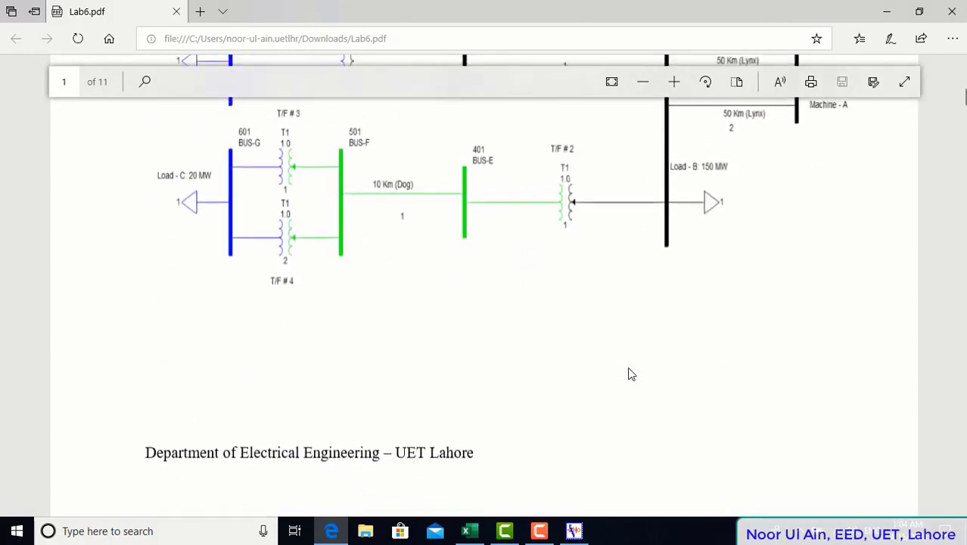
pyautogui.scroll(2, 629, 374)
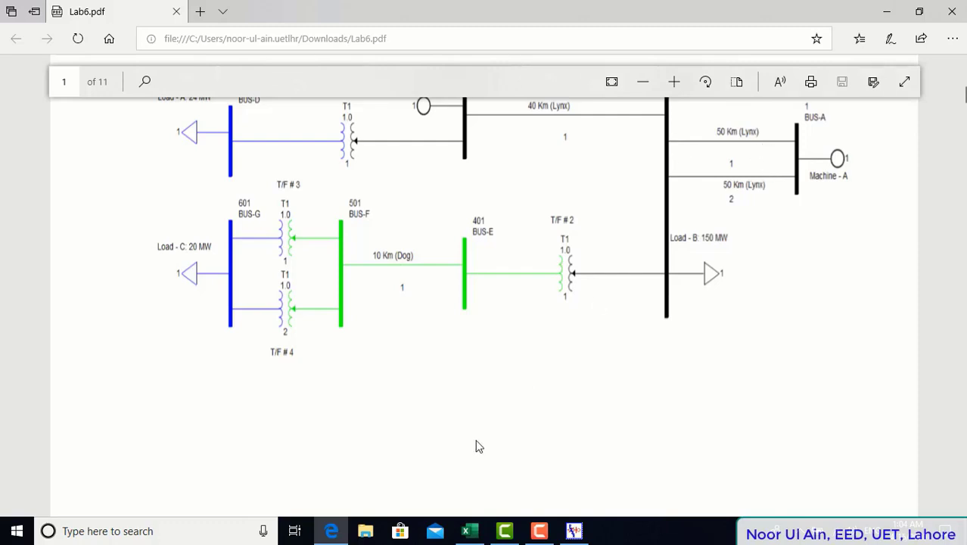
# Switch to Excel, enable editing of LineTransformer_Parameters_2, and set the 132 kV Lynx line length to 50 km in the Line Parameter Calculator
pyautogui.click(471, 531)
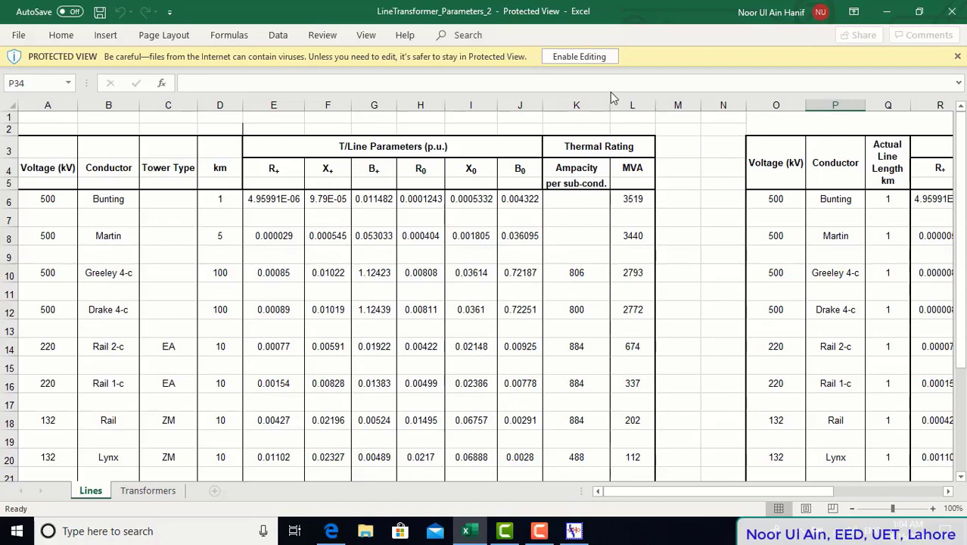
pyautogui.click(580, 61)
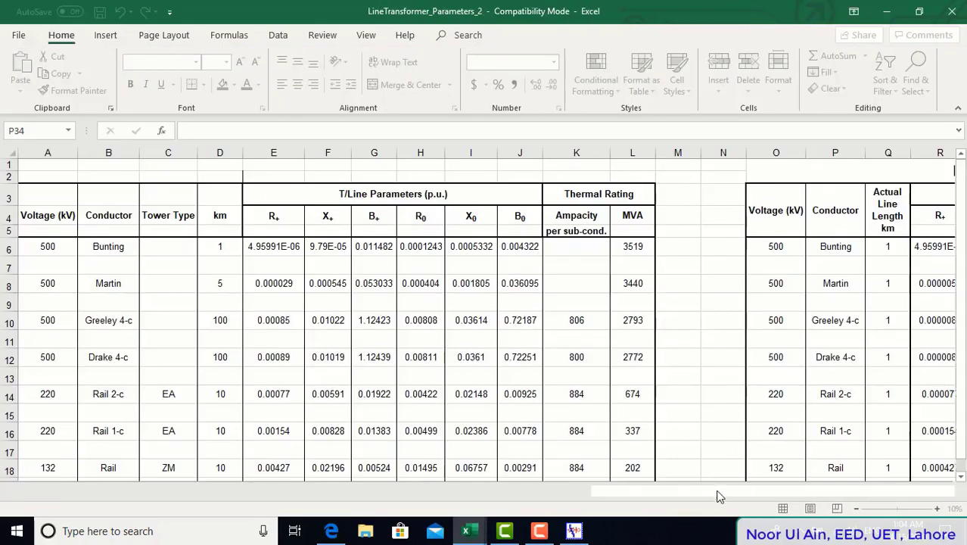
pyautogui.moveTo(711, 490); pyautogui.dragTo(856, 484)
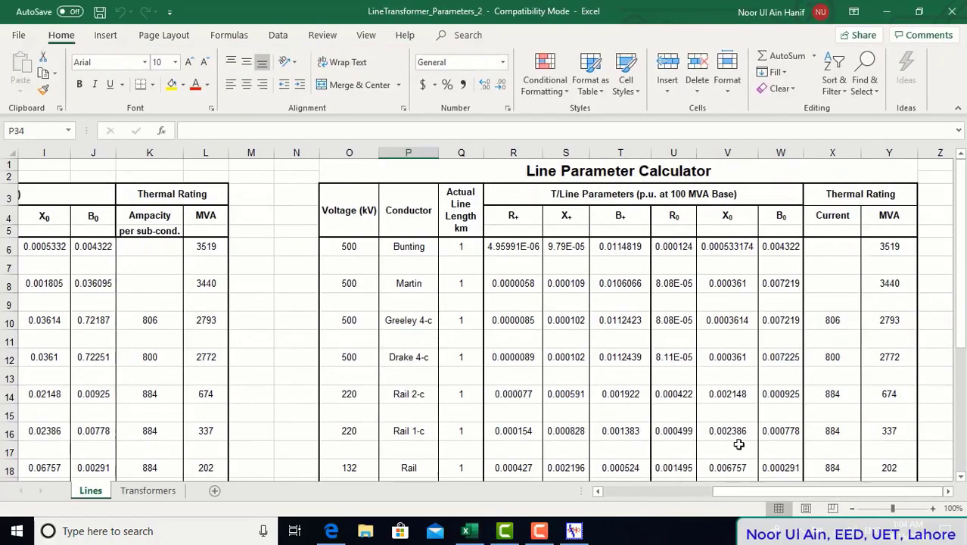
pyautogui.moveTo(960, 227); pyautogui.dragTo(960, 242)
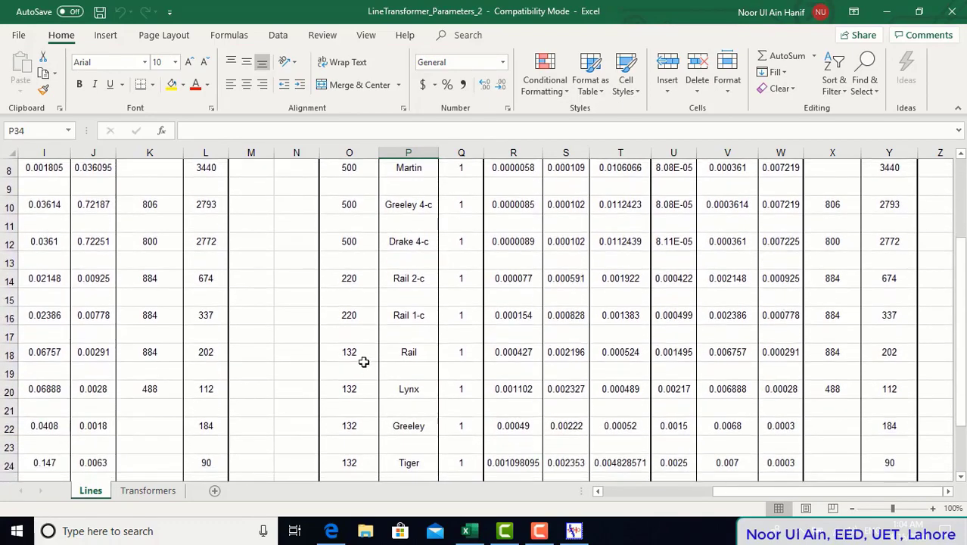
pyautogui.click(458, 388)
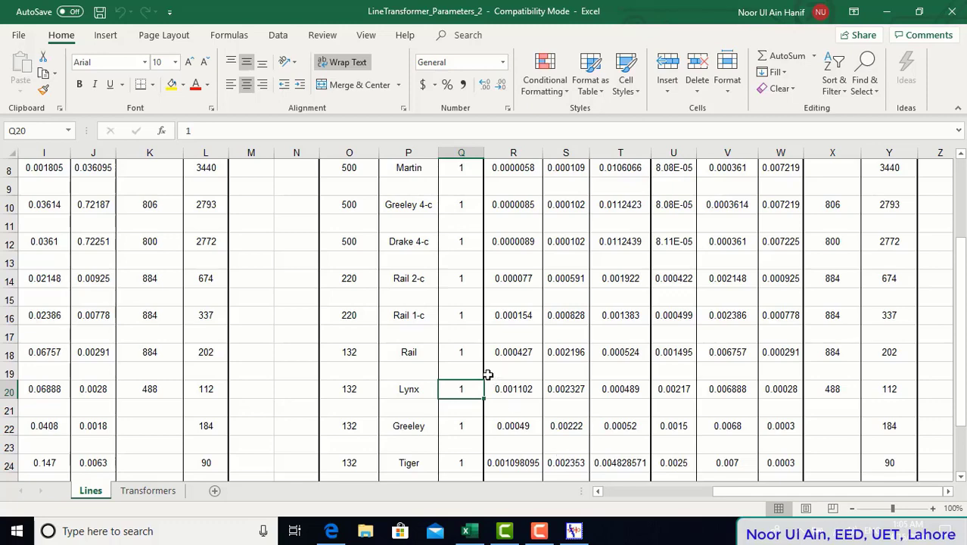
pyautogui.click(338, 532)
pyautogui.click(333, 531)
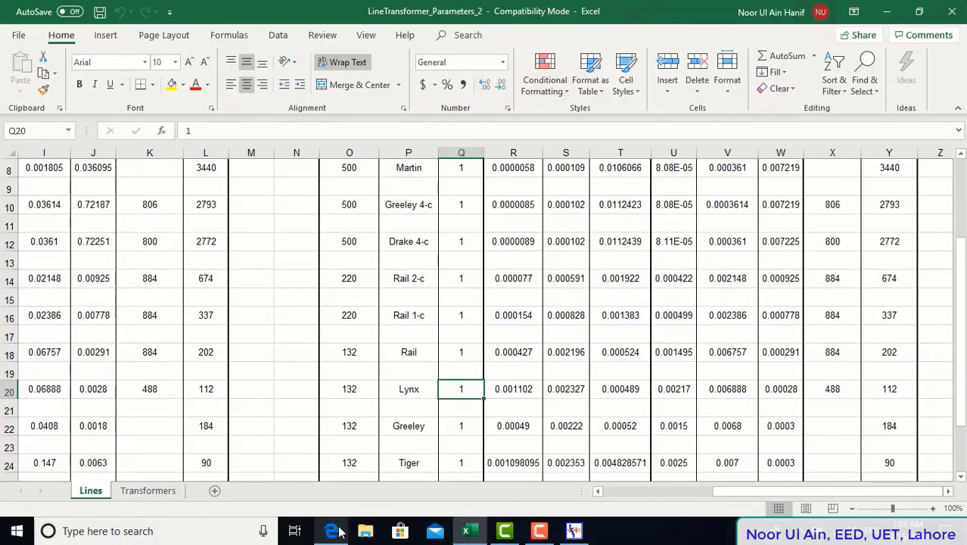
pyautogui.write('50')
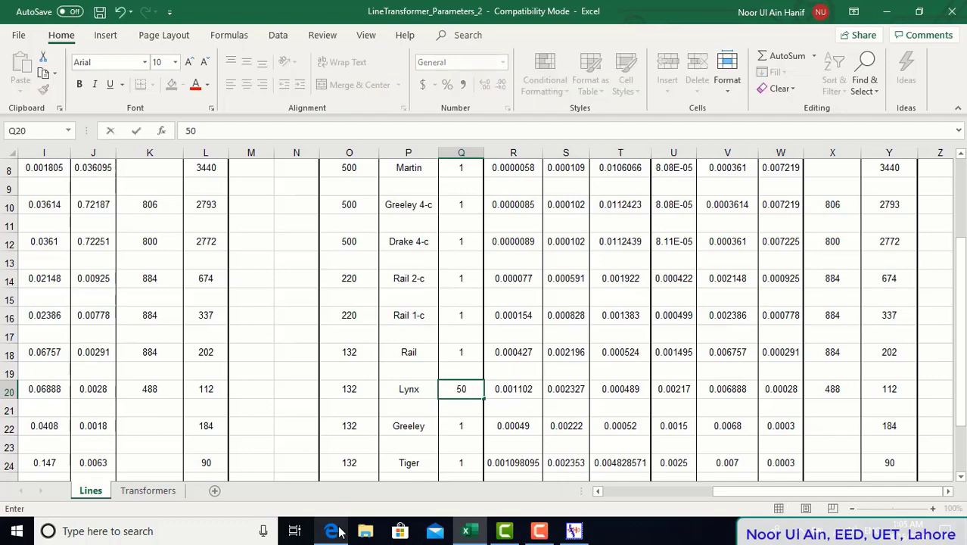
pyautogui.press('Tab')
# Copy the calculated R+, X+ and B+ values of the 50 km Lynx line in the Line Parameter Calculator
pyautogui.moveTo(964, 282); pyautogui.dragTo(964, 229)
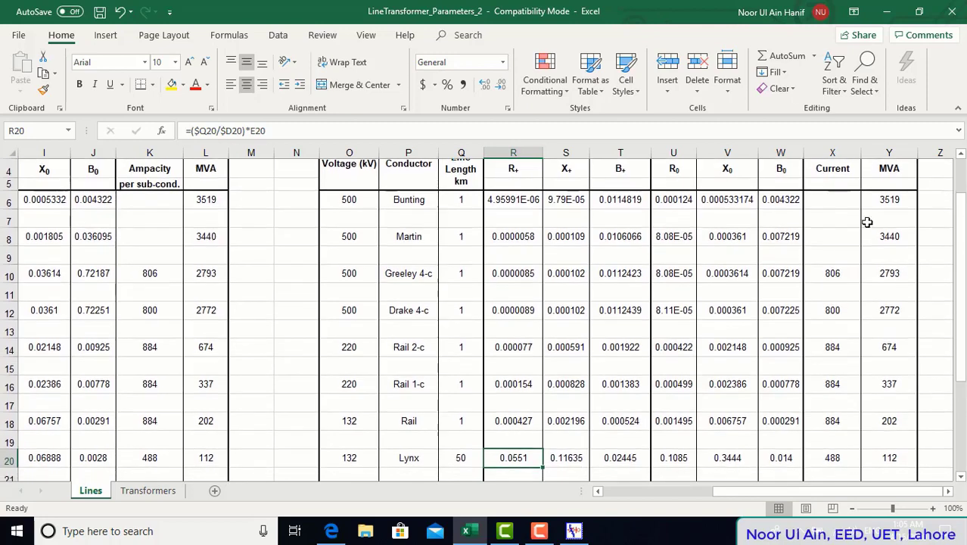
pyautogui.click(787, 176)
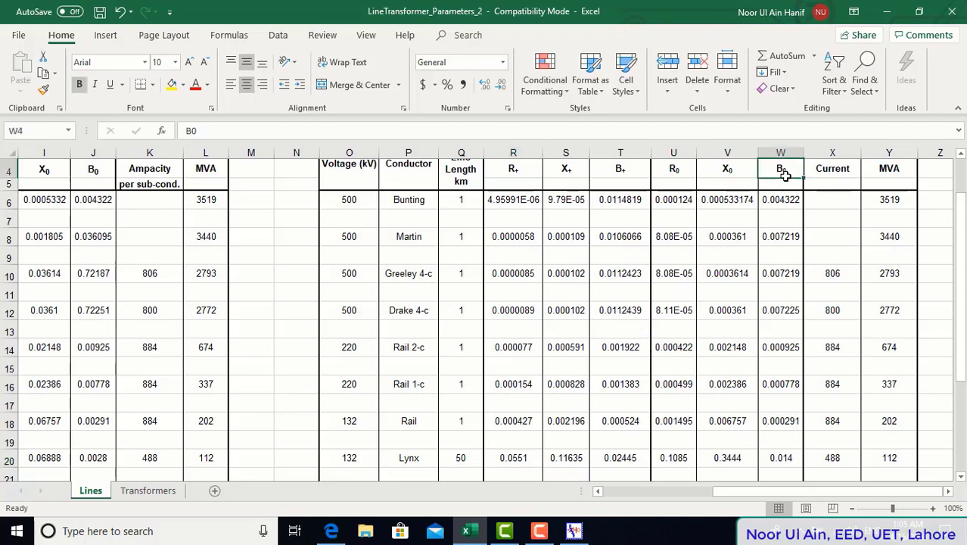
pyautogui.click(514, 461)
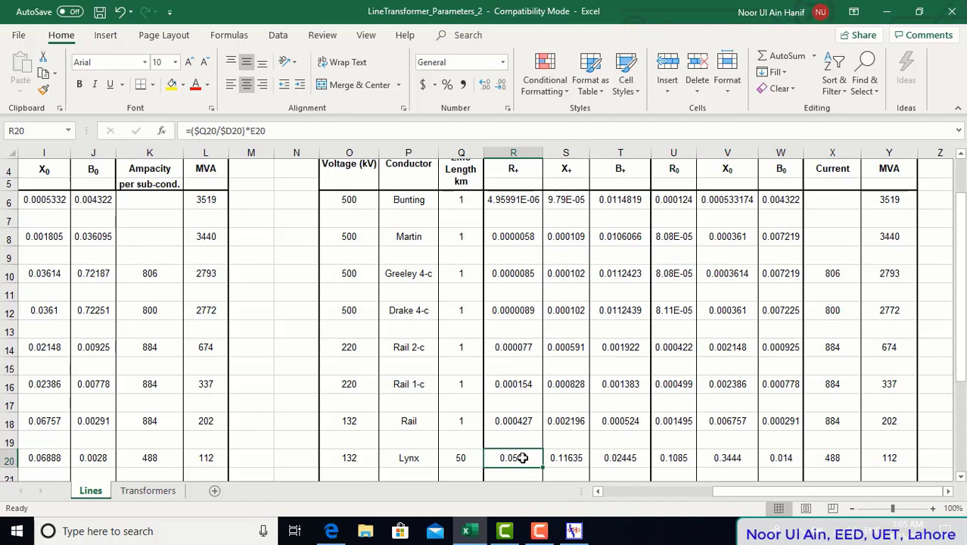
pyautogui.moveTo(524, 458); pyautogui.dragTo(605, 452)
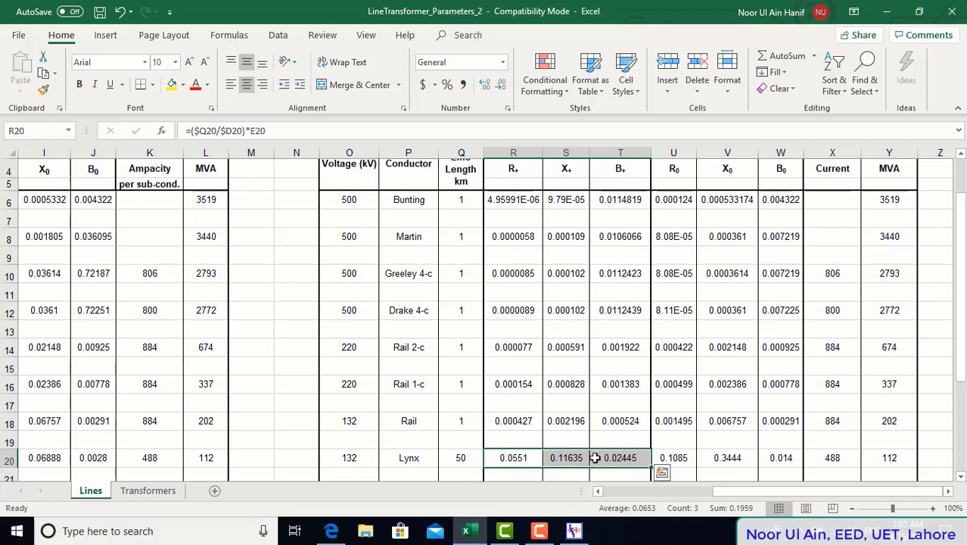
pyautogui.hotkey('ctrl', 'c')
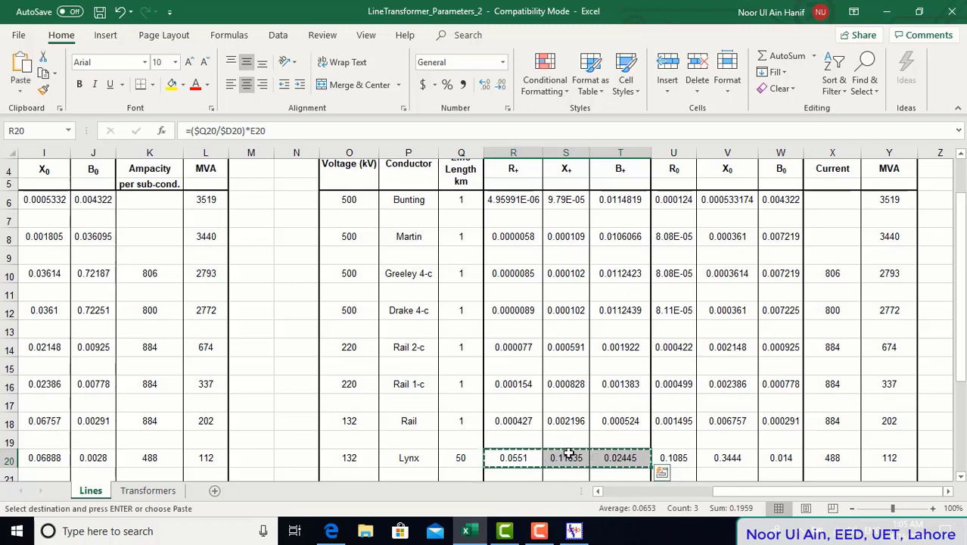
# Switch to PSS®E and paste 0.0551, 0.11635 and 0.02445 as Line R, Line X and Charging B for AC line 1–101, circuit 1
pyautogui.click(573, 530)
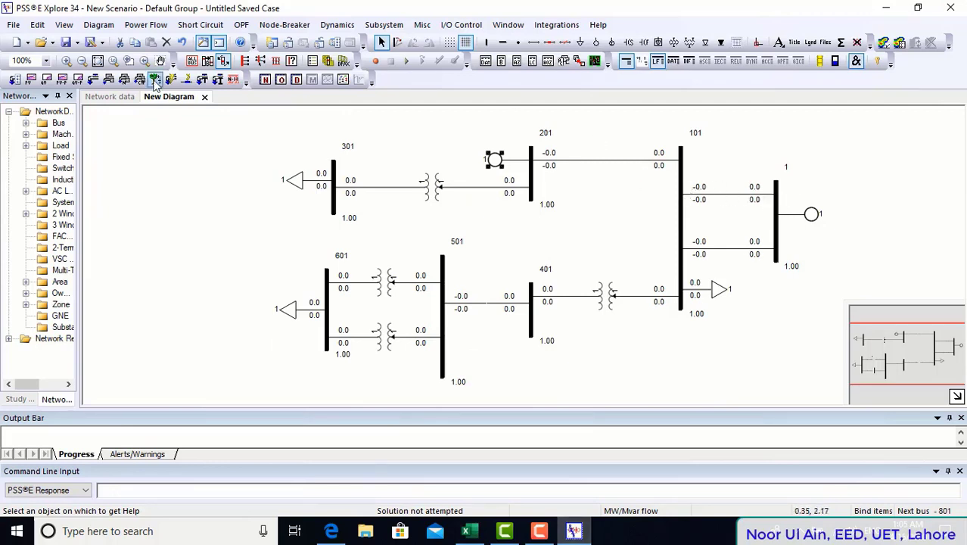
pyautogui.click(109, 97)
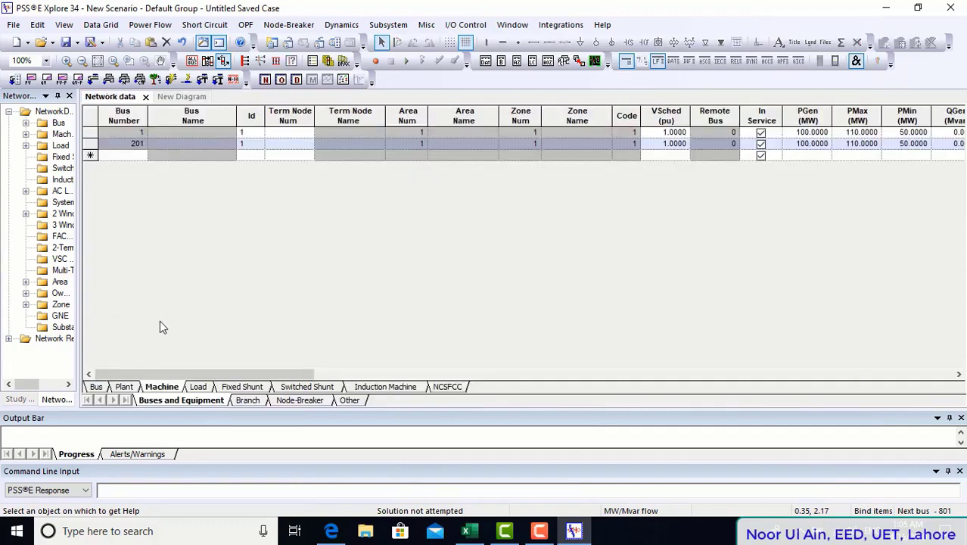
pyautogui.click(235, 403)
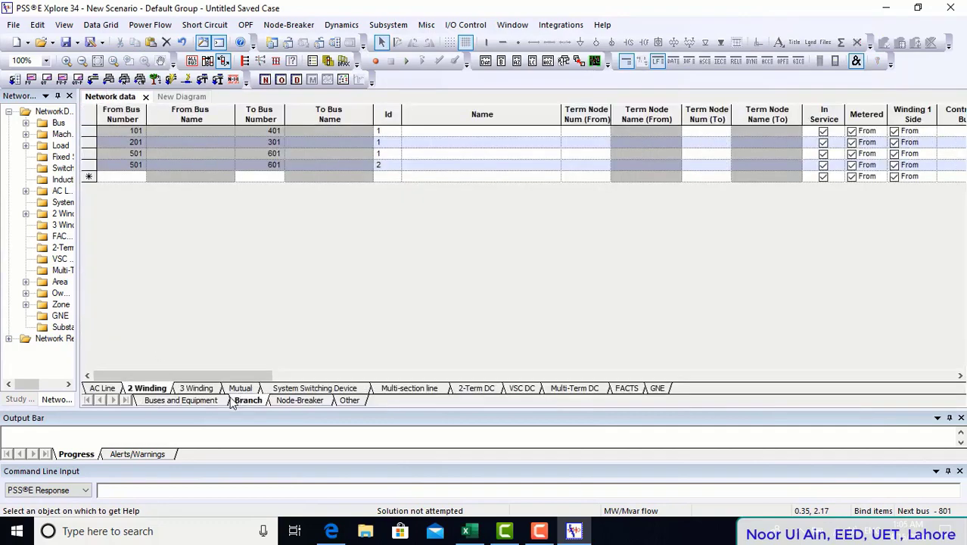
pyautogui.click(104, 388)
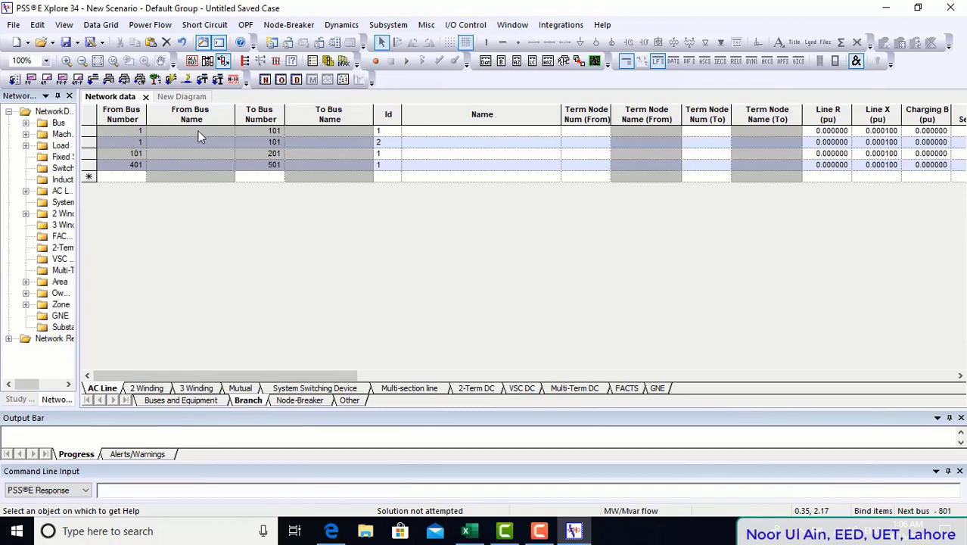
pyautogui.doubleClick(840, 131)
pyautogui.press('Return')
pyautogui.hotkey('ctrl', 'v')
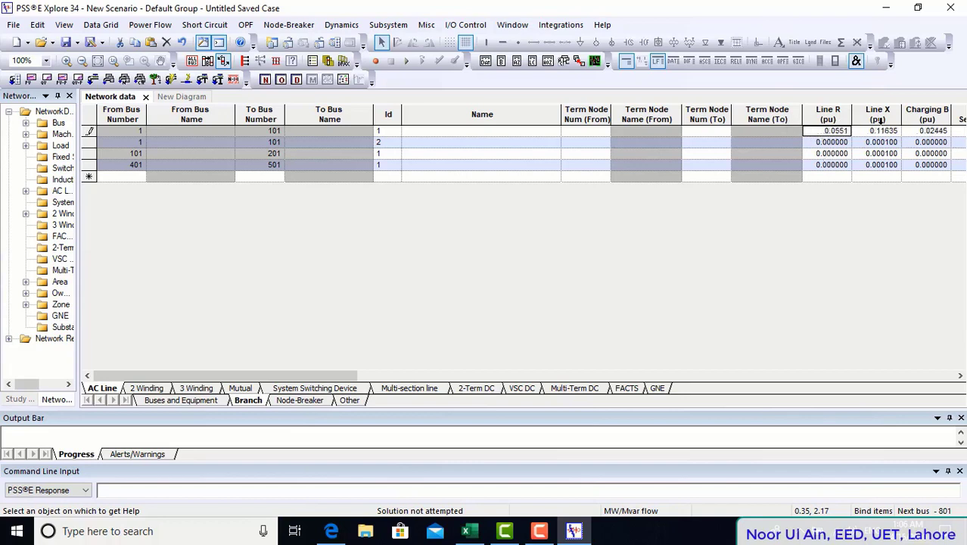
# Check the copied Lynx parameters in the Excel workbook and commit the circuit 1 record of AC line 1–101 in PSS®E
pyautogui.click(472, 533)
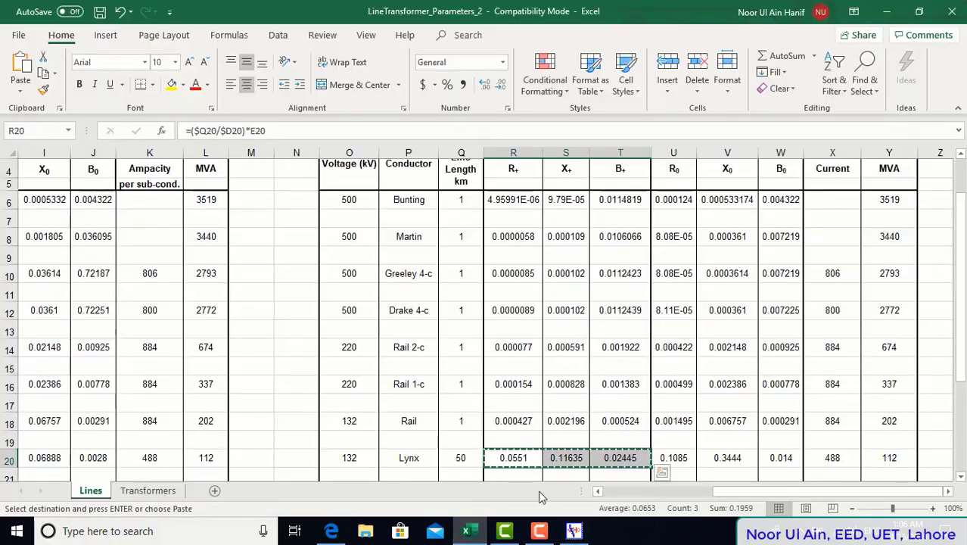
pyautogui.click(469, 532)
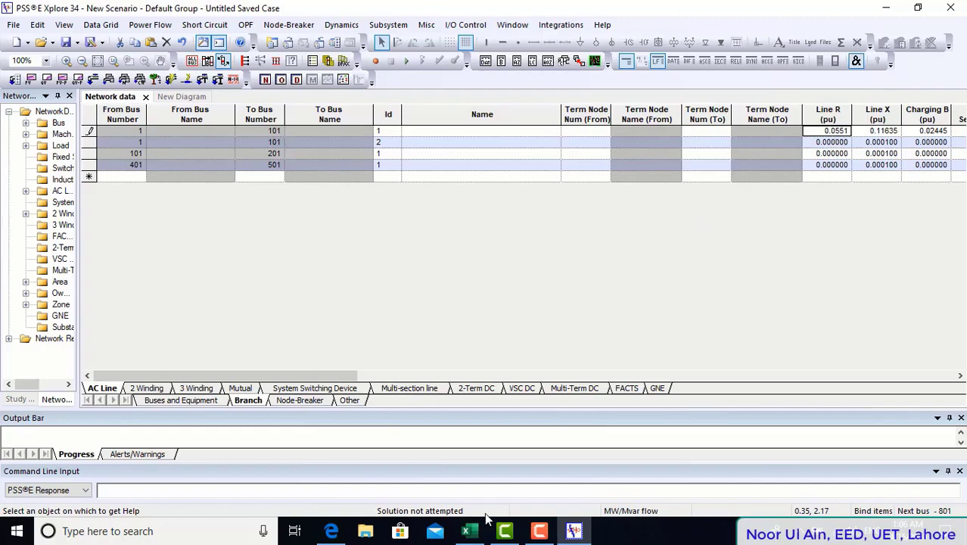
pyautogui.click(469, 532)
pyautogui.click(469, 532)
pyautogui.click(945, 144)
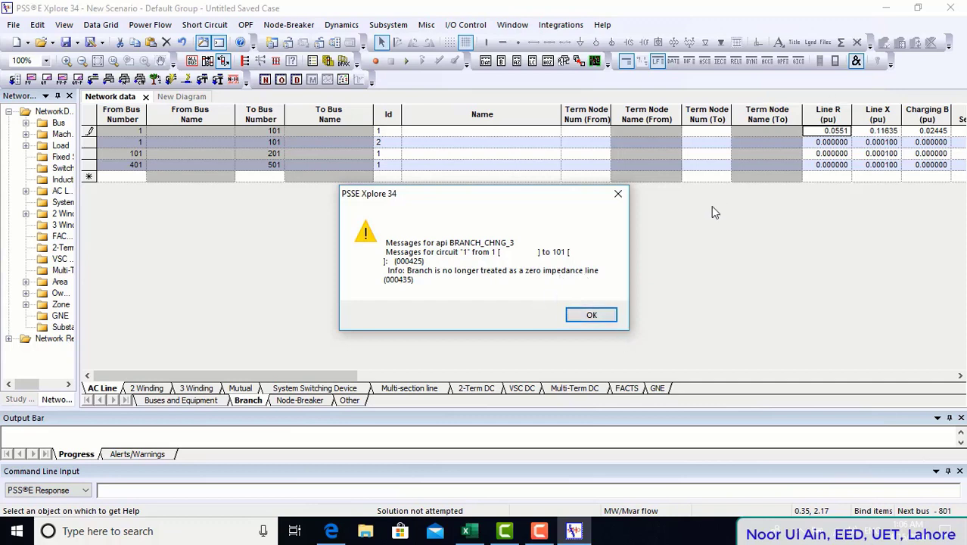
pyautogui.click(594, 316)
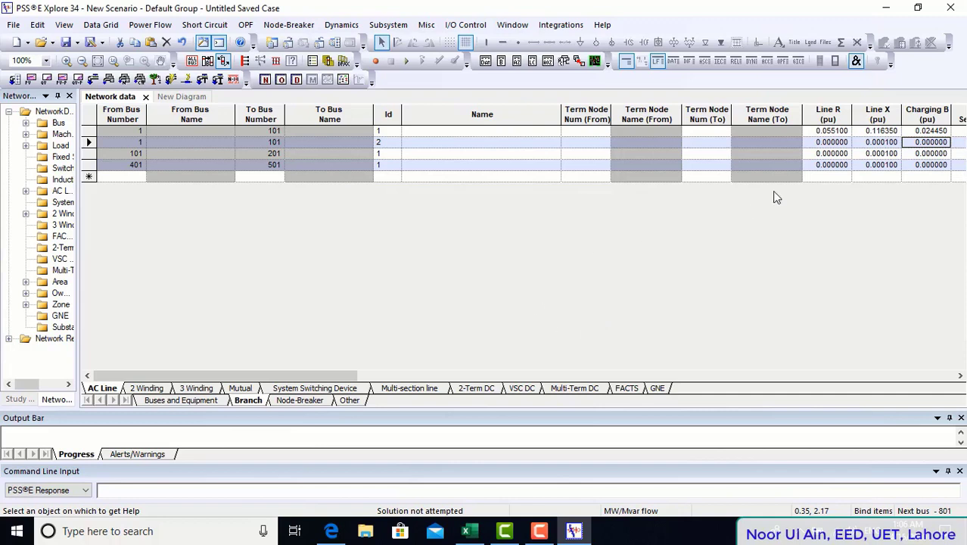
# Paste the same Line R, Line X and Charging B values (0.0551, 0.11635, 0.02445) into circuit 2 of AC line 1–101 and commit the record
pyautogui.click(829, 143)
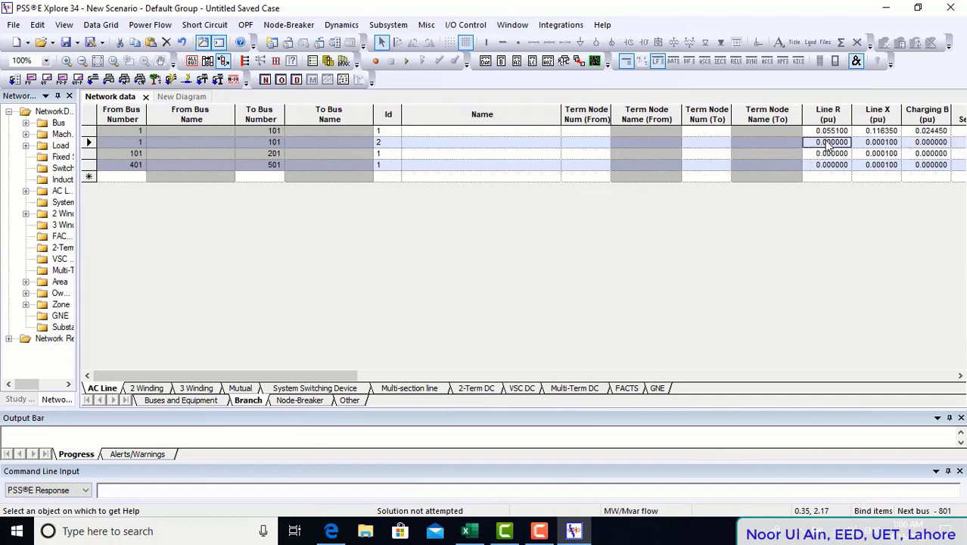
pyautogui.hotkey('ctrl', 'v')
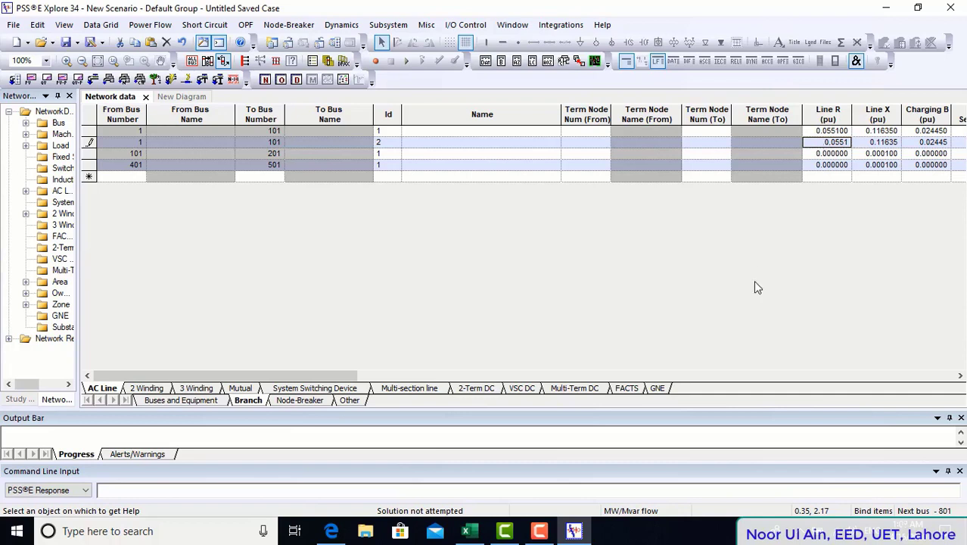
pyautogui.press('Tab')
pyautogui.click(589, 315)
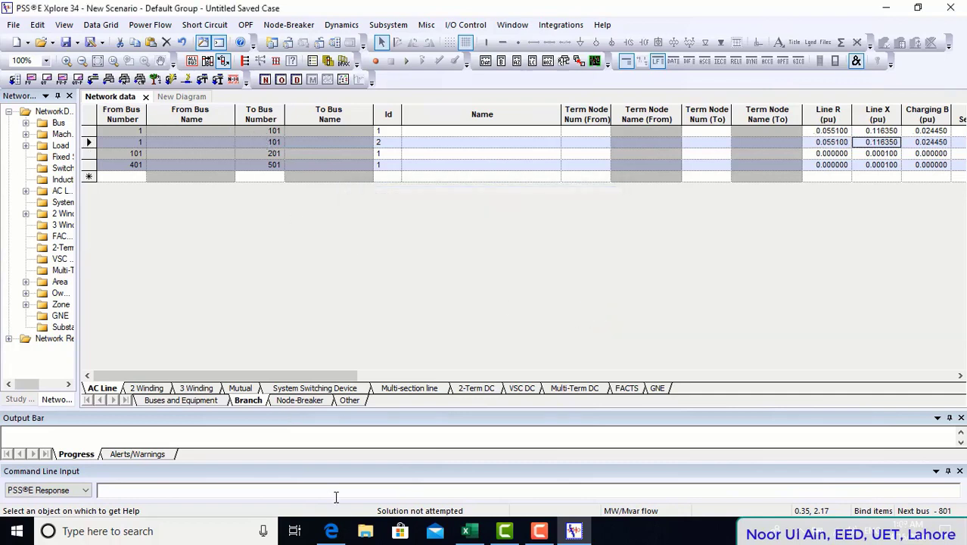
# Check the network drawing in the Lab6 sheet, and return to PSS®E to bring up its network diagram
pyautogui.click(331, 530)
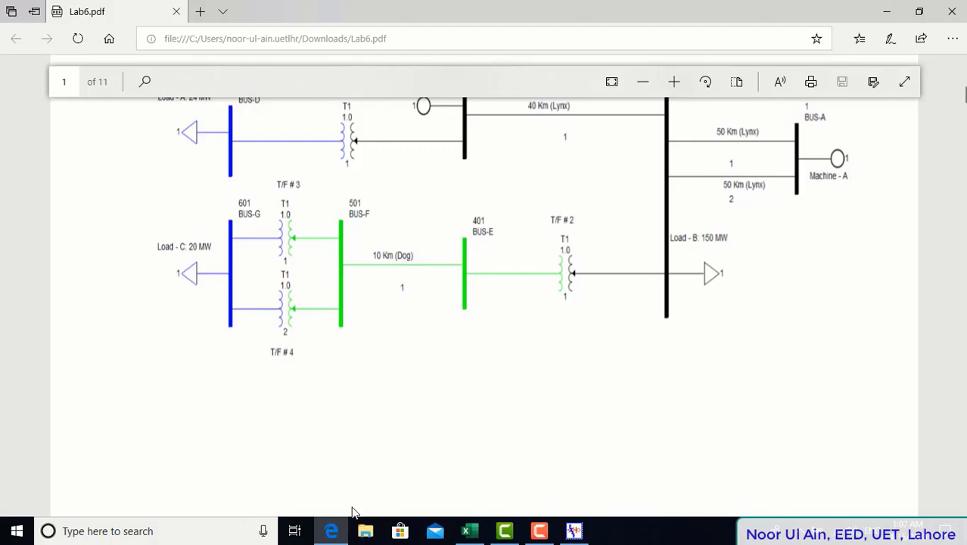
pyautogui.click(332, 531)
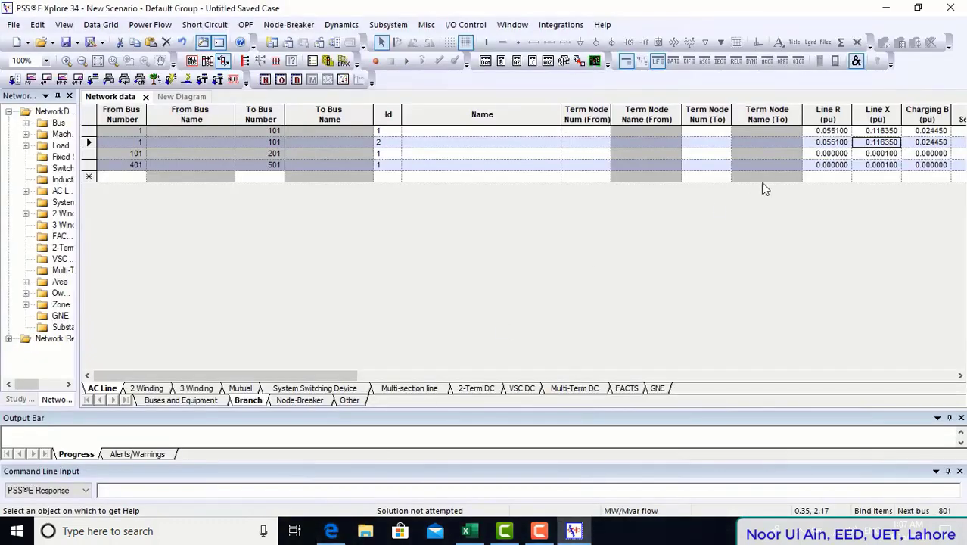
pyautogui.click(168, 98)
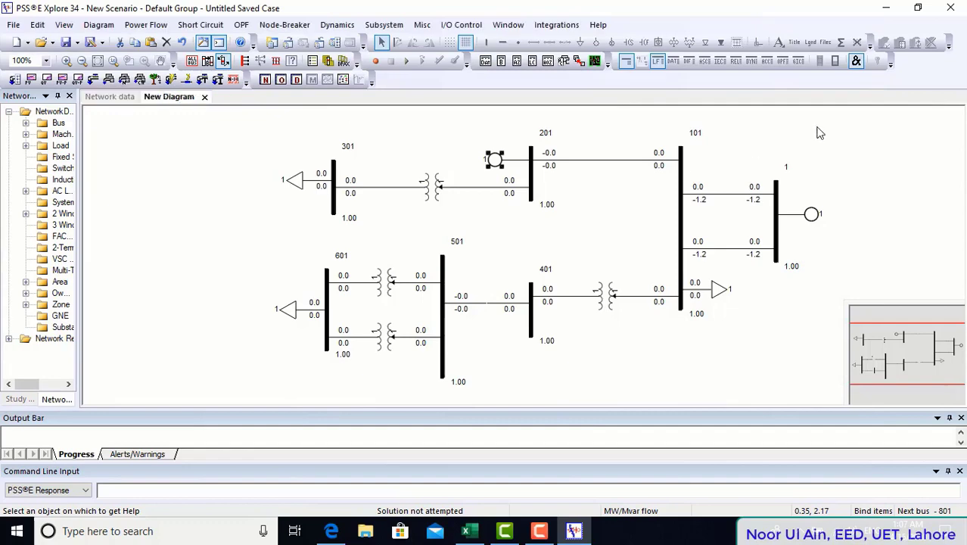
pyautogui.doubleClick(721, 195)
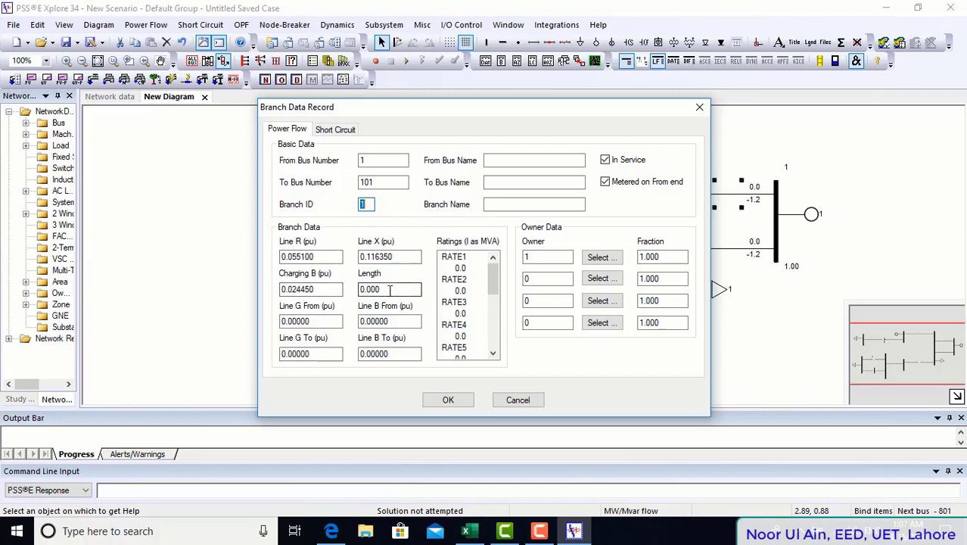
pyautogui.moveTo(390, 290); pyautogui.dragTo(341, 288)
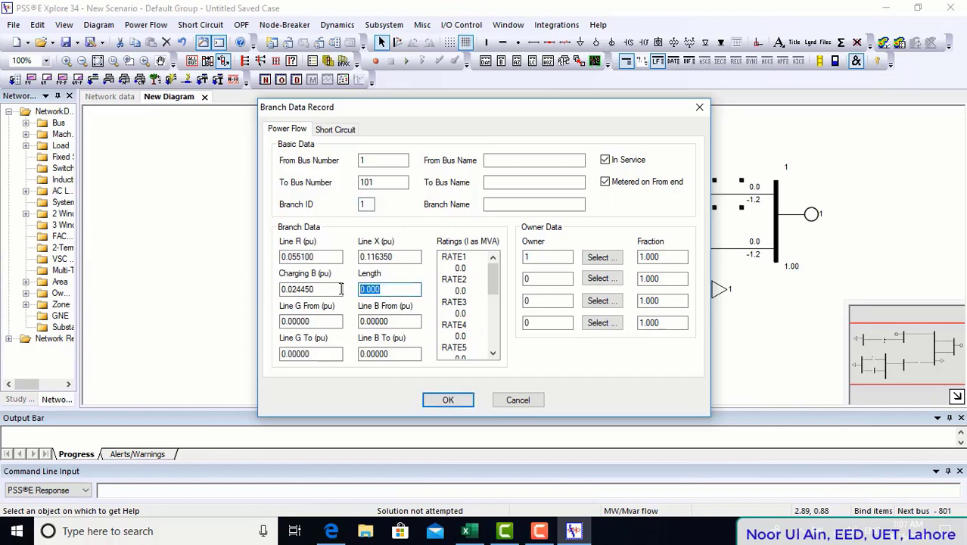
pyautogui.click(378, 290)
pyautogui.doubleClick(378, 290)
pyautogui.press('End')
pyautogui.click(459, 401)
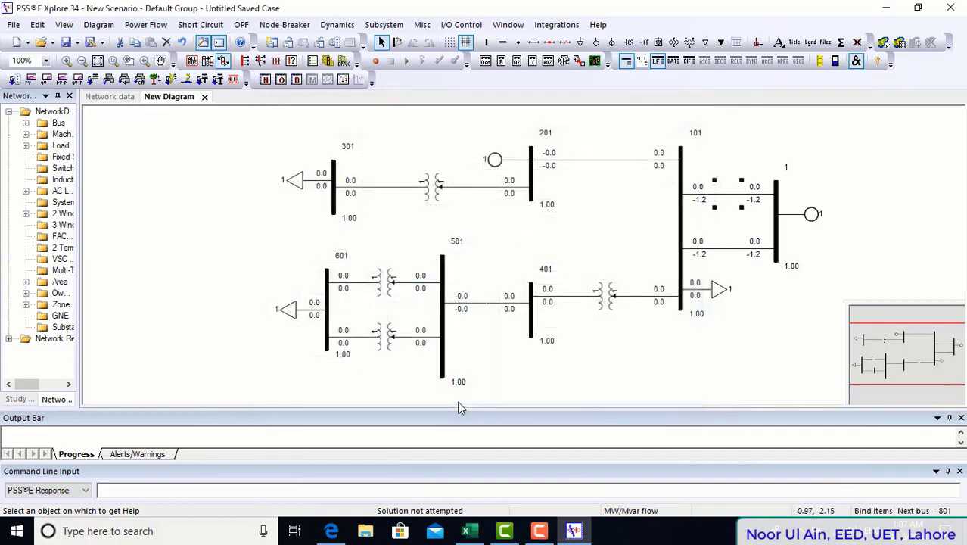
# Open the data record of branch 1–101, circuit 1, from the diagram and set its Length to 50
pyautogui.doubleClick(719, 195)
pyautogui.moveTo(412, 290); pyautogui.dragTo(277, 295)
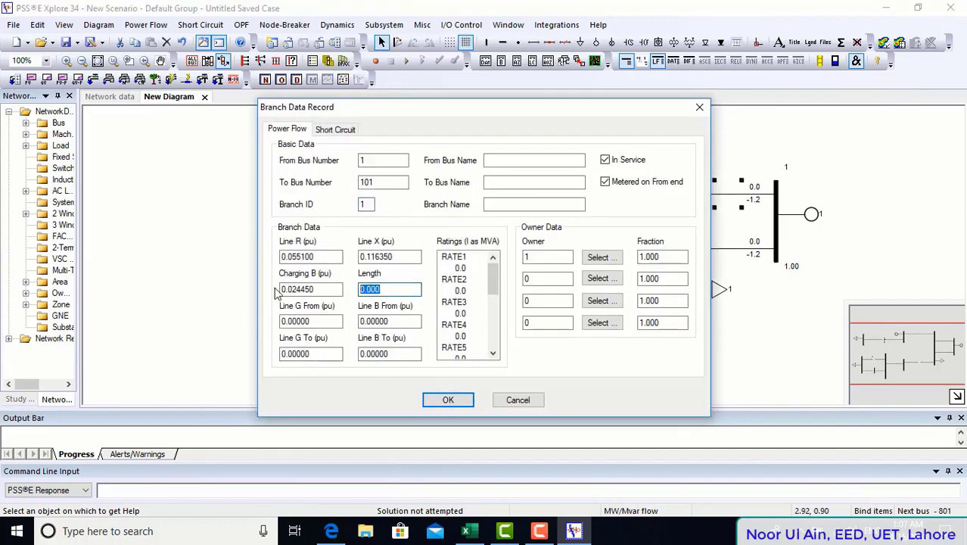
pyautogui.write('50')
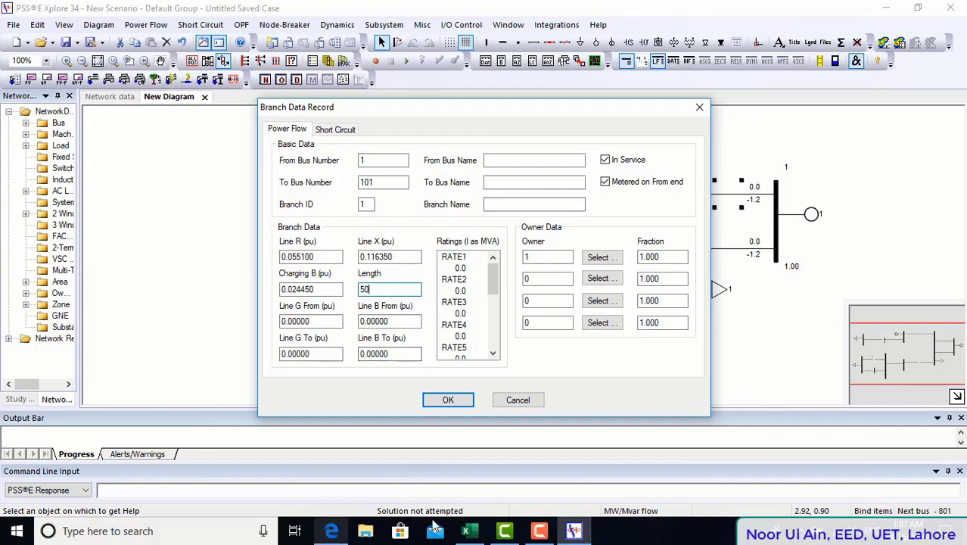
# Look up the Lynx MVA rating in the Excel workbook and set RATE1 of branch 1–101, circuit 1, to 112, accepting the record
pyautogui.click(464, 532)
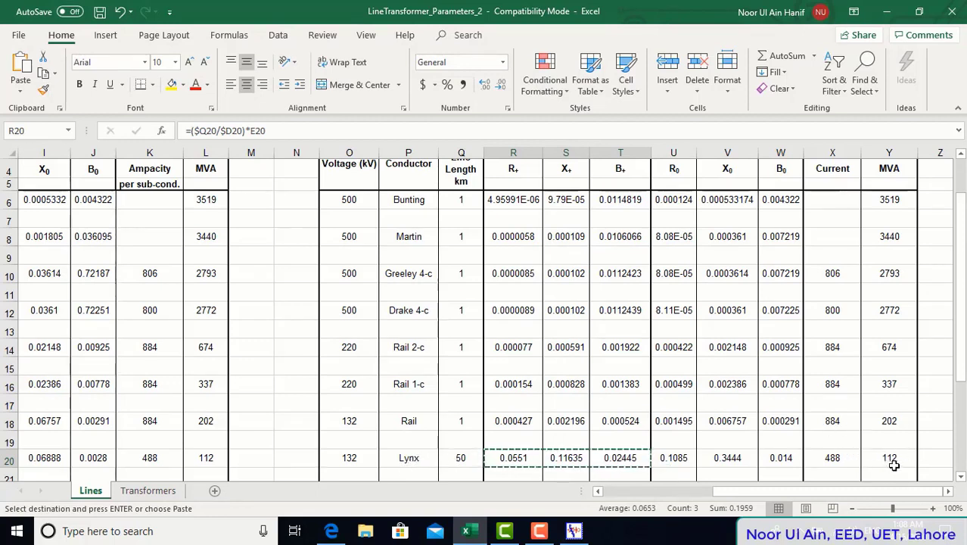
pyautogui.hotkey('ctrl', 'v')
pyautogui.click(573, 532)
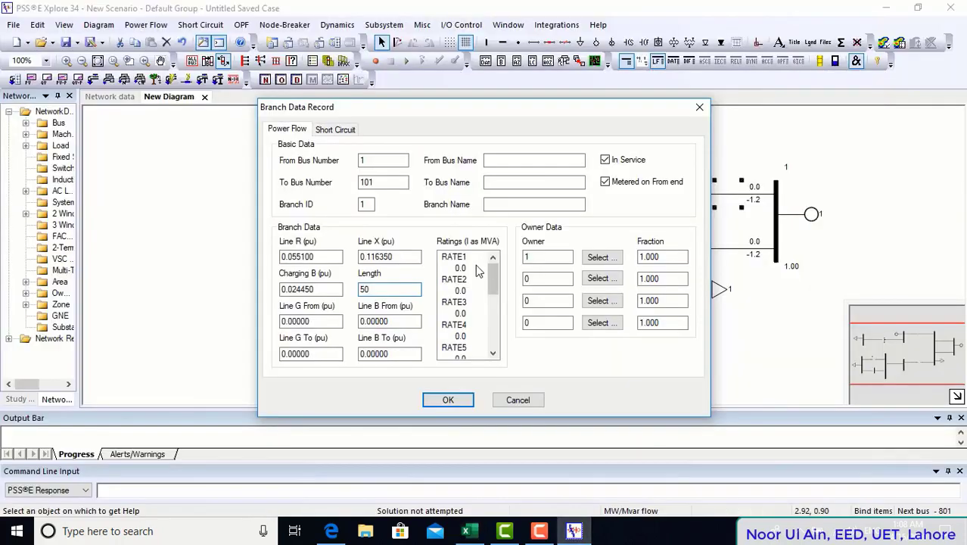
pyautogui.click(461, 269)
pyautogui.write('110')
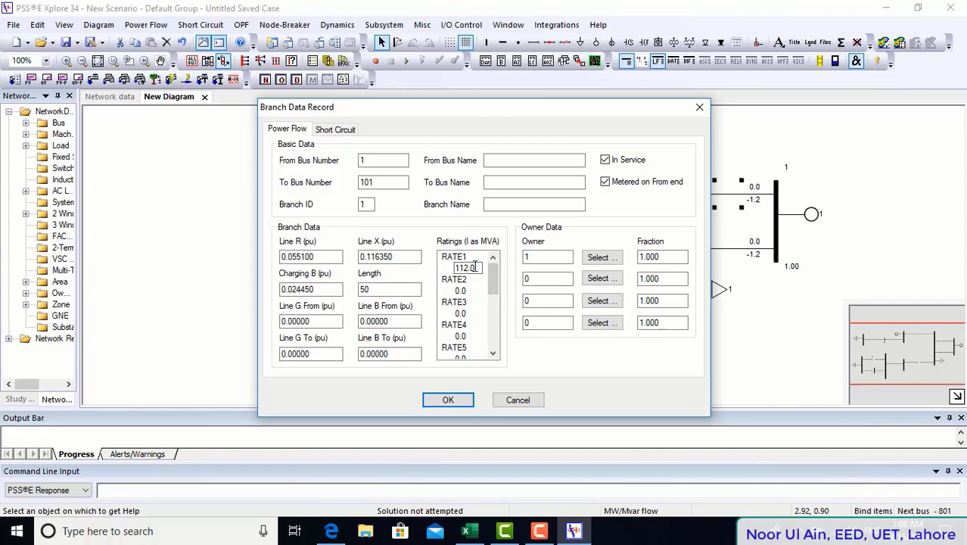
pyautogui.click(448, 399)
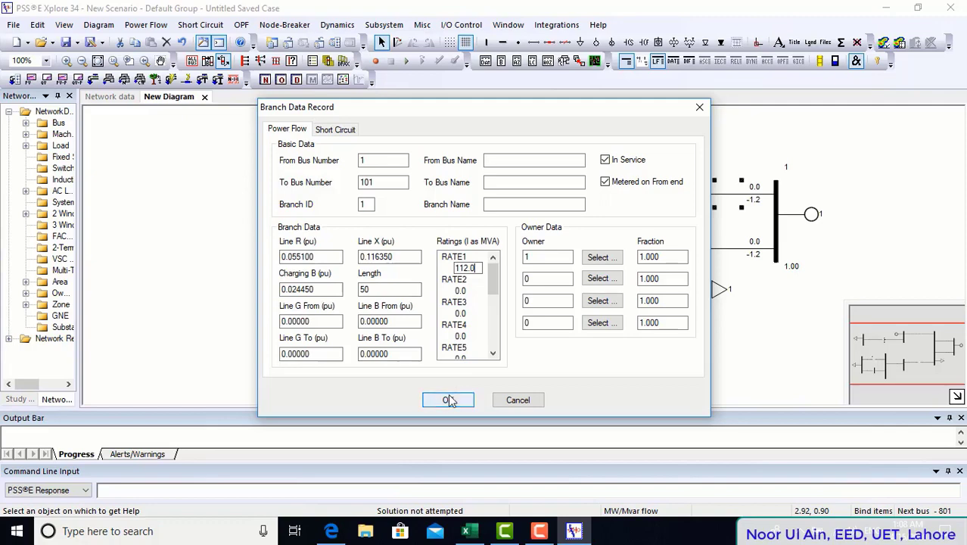
pyautogui.click(449, 399)
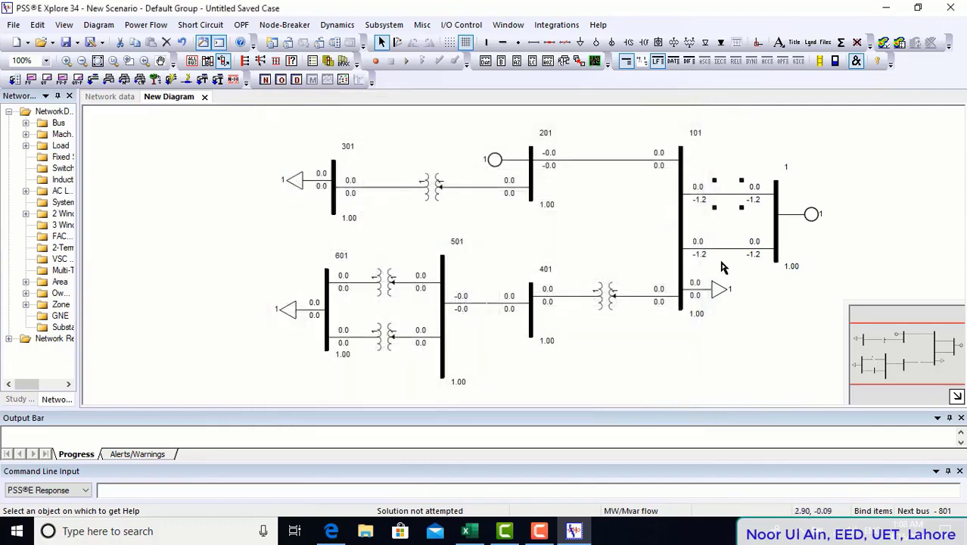
# Set Length to 50 and RATE1 to 112 in the record of branch 1–101, circuit 2, and accept it
pyautogui.doubleClick(729, 252)
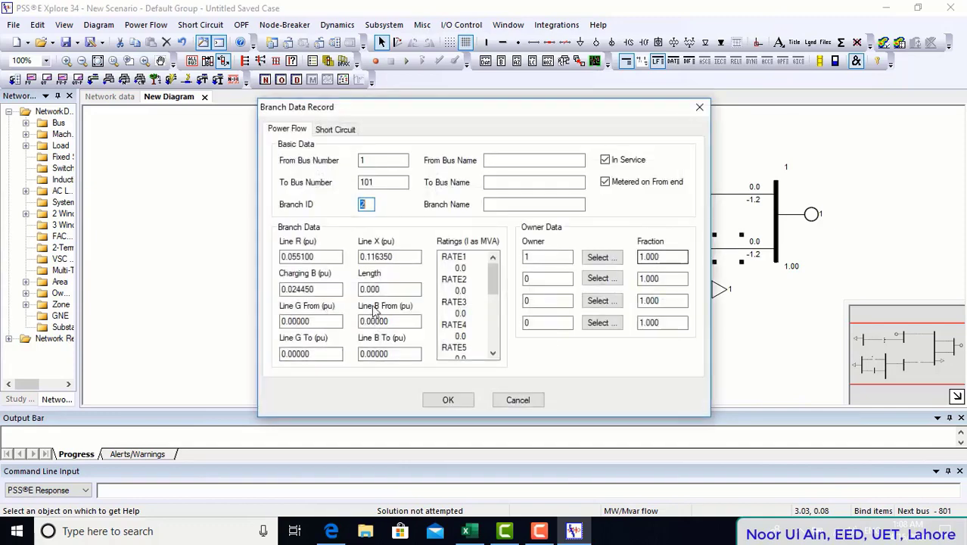
pyautogui.doubleClick(383, 289)
pyautogui.write('50')
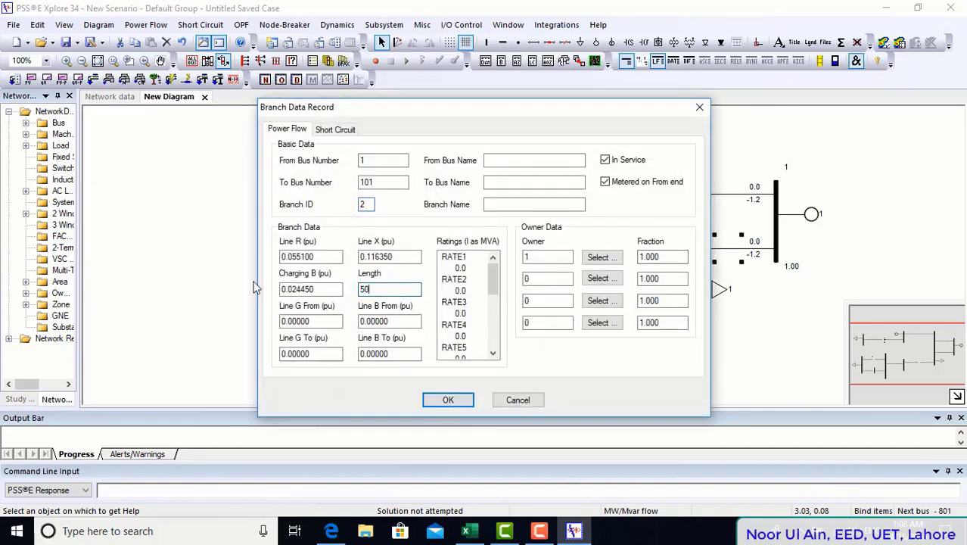
pyautogui.click(461, 268)
pyautogui.write('112')
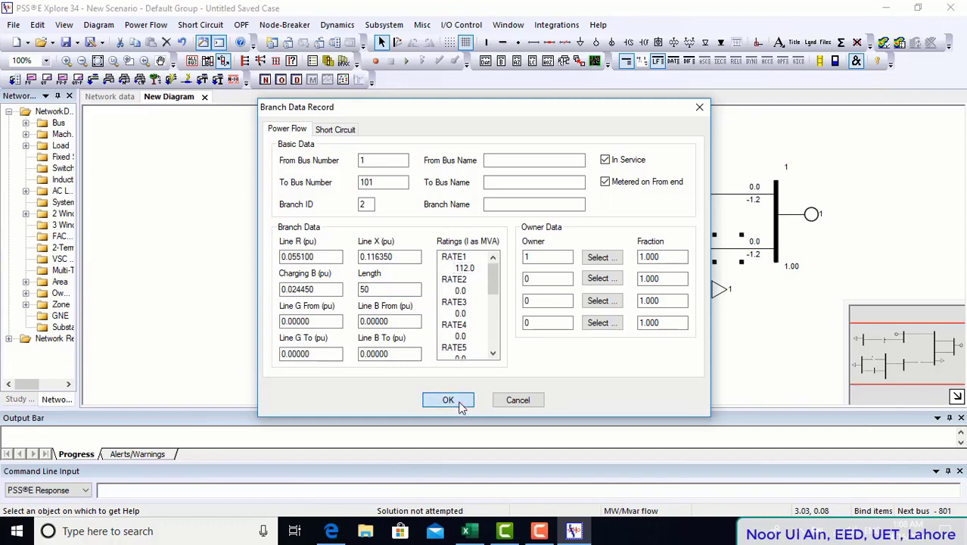
pyautogui.click(459, 401)
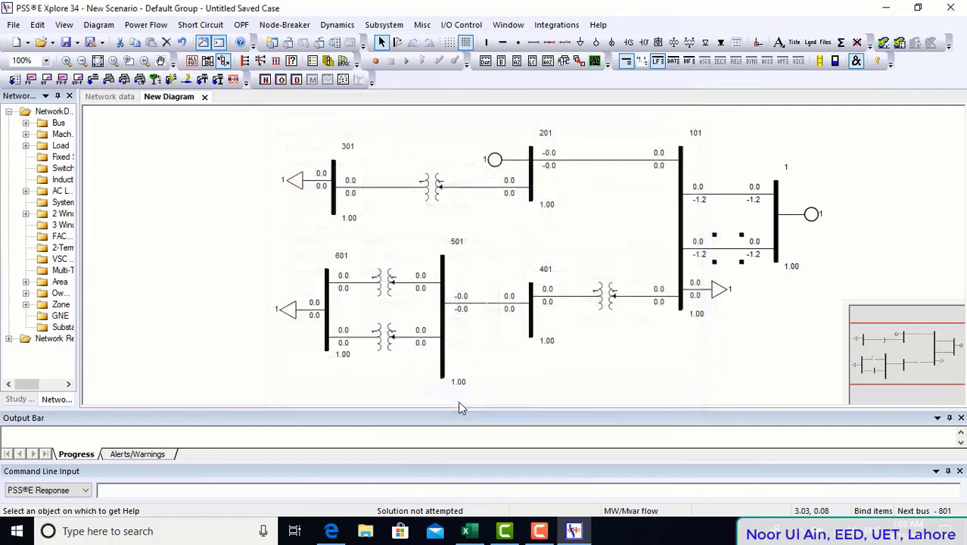
# Look up the line between buses 101 and 201 in the lab sheet and set the Lynx line length to 40 km in Excel
pyautogui.click(341, 526)
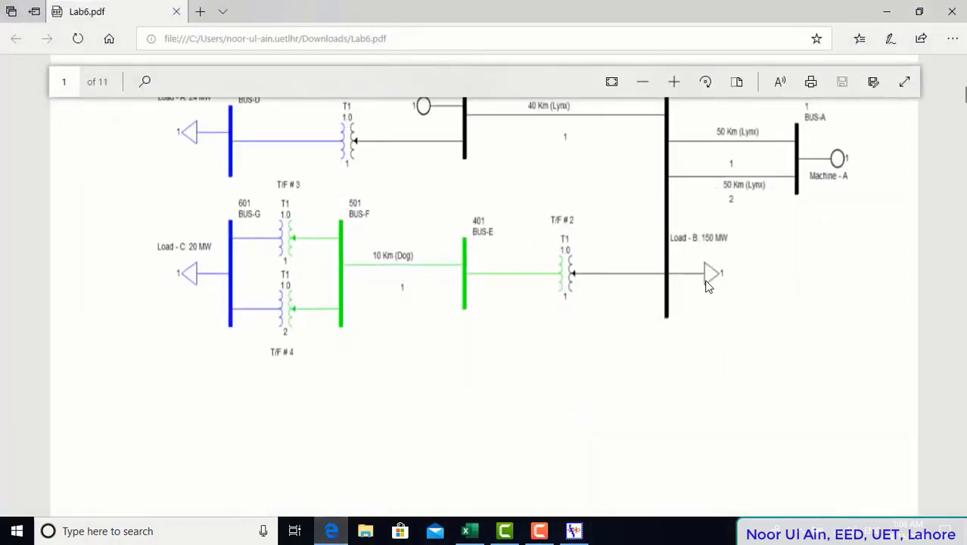
pyautogui.scroll(1, 708, 291)
pyautogui.scroll(-3, 488, 129)
pyautogui.scroll(4, 610, 281)
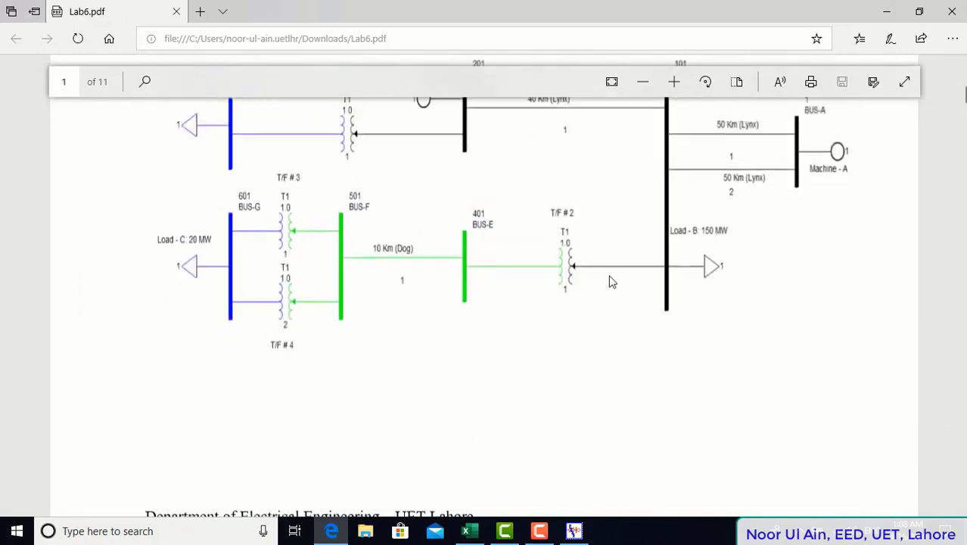
pyautogui.scroll(2, 634, 361)
pyautogui.scroll(-1, 515, 454)
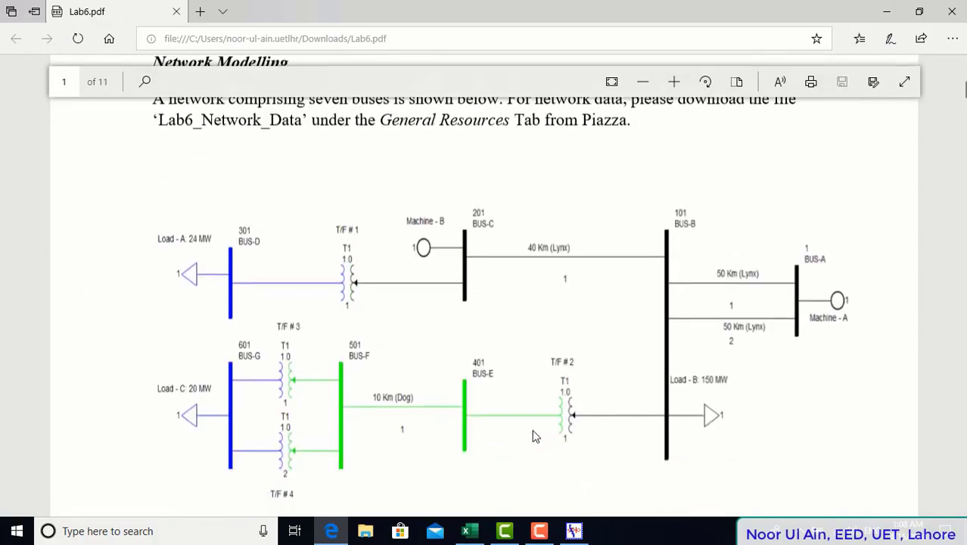
pyautogui.click(469, 530)
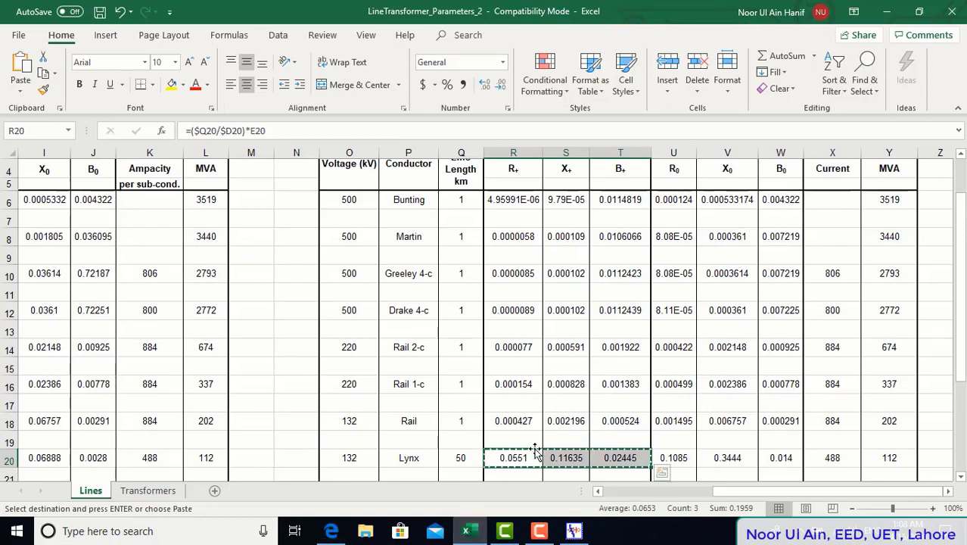
pyautogui.click(465, 458)
pyautogui.write('40')
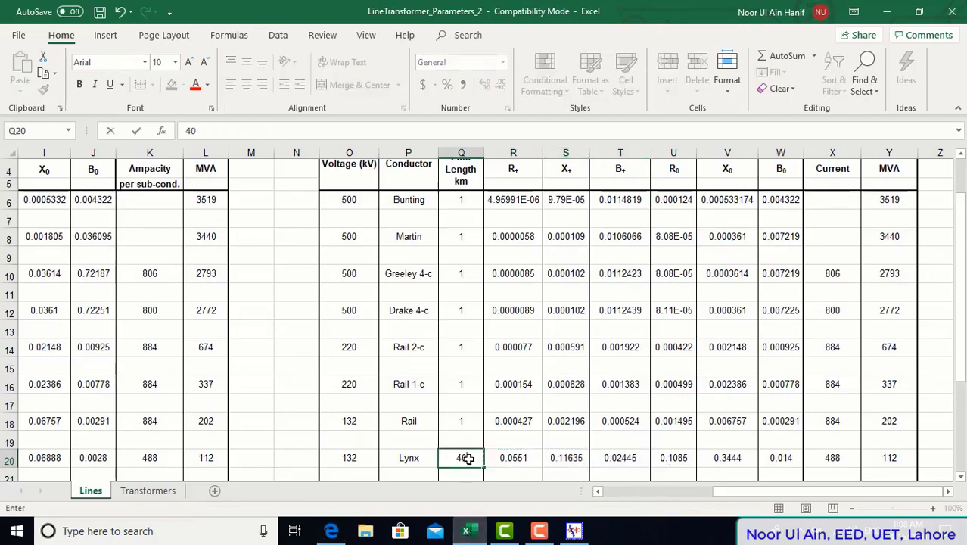
pyautogui.press('Tab')
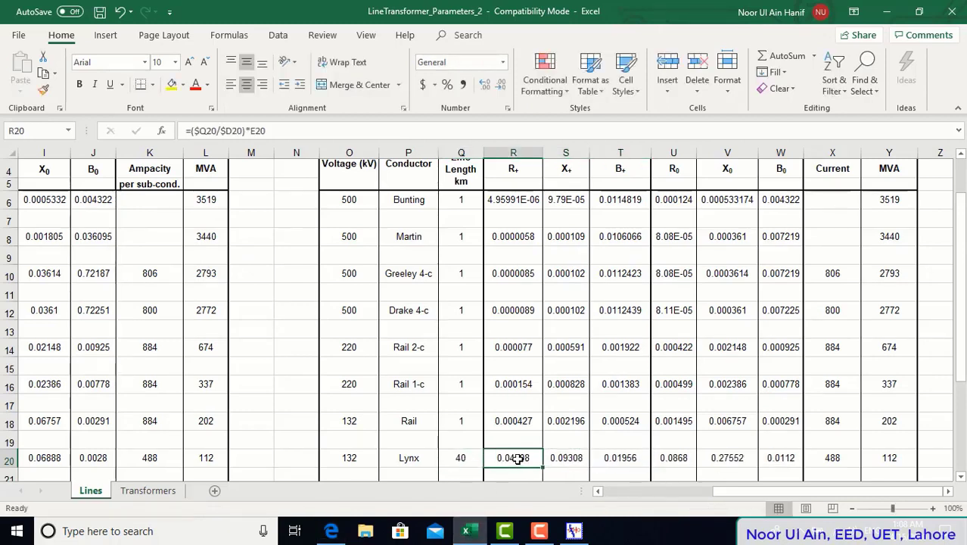
# Copy the Lynx R+, X+ and B+ values (0.04408, 0.09308, 0.01956) into Line R, Line X and Charging B of PSS®E AC line 101–201
pyautogui.moveTo(517, 459); pyautogui.dragTo(612, 458)
pyautogui.hotkey('ctrl', 'c')
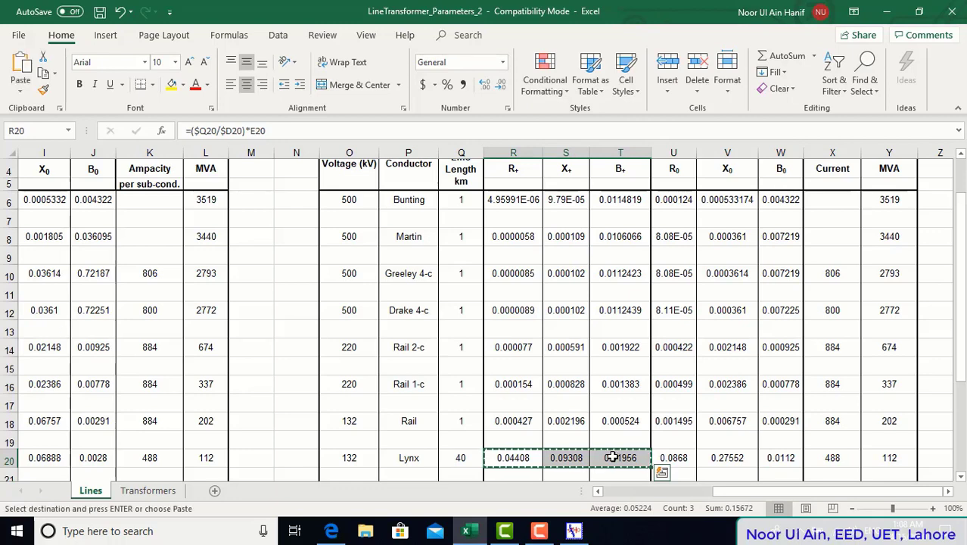
pyautogui.click(575, 532)
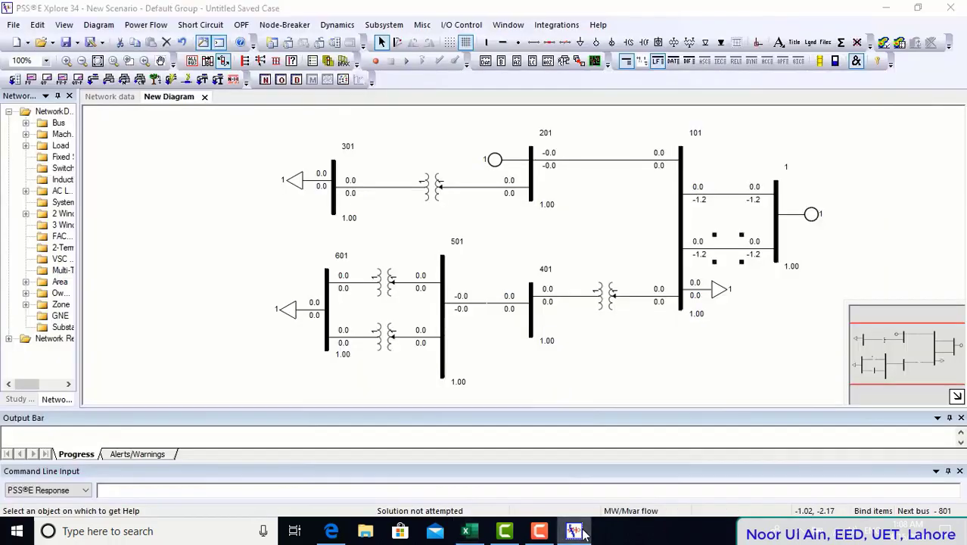
pyautogui.rightClick(577, 532)
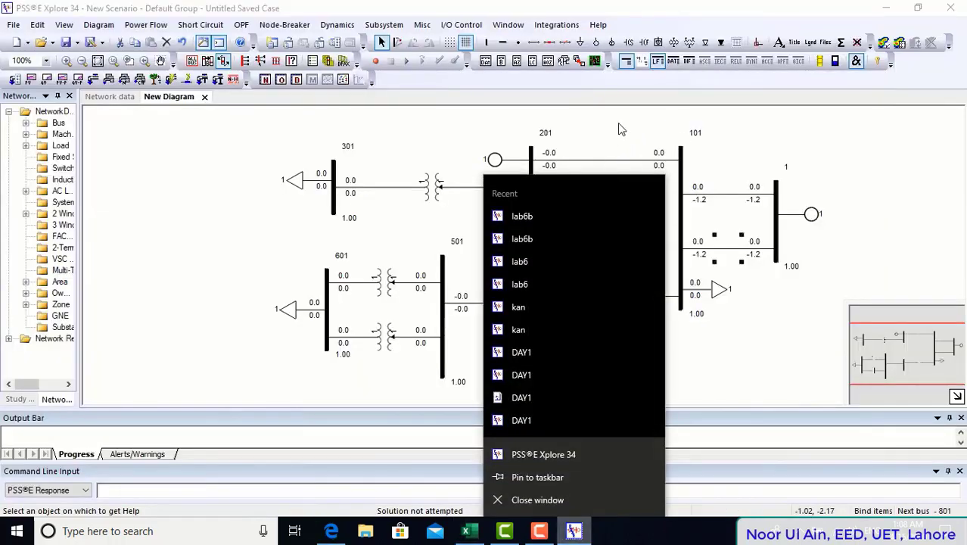
pyautogui.click(123, 103)
pyautogui.click(123, 104)
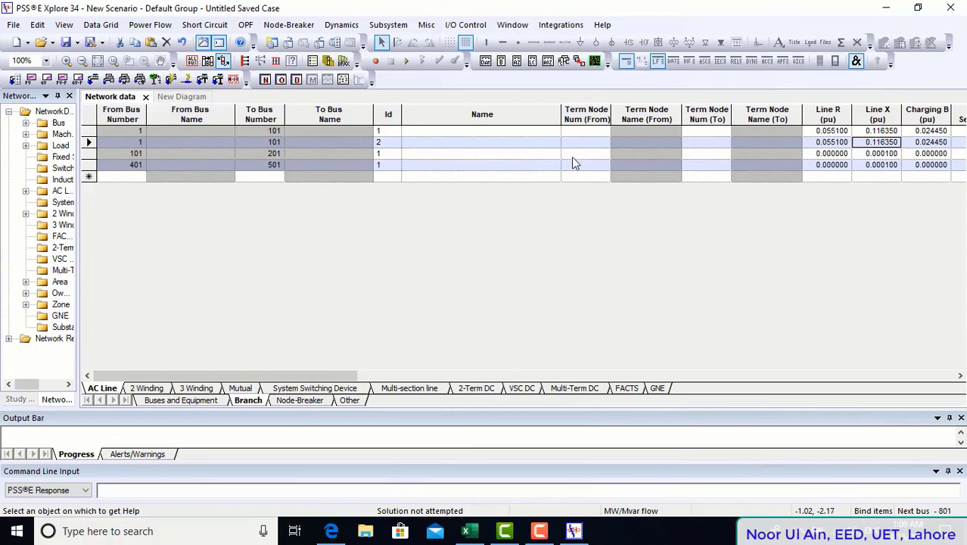
pyautogui.click(825, 154)
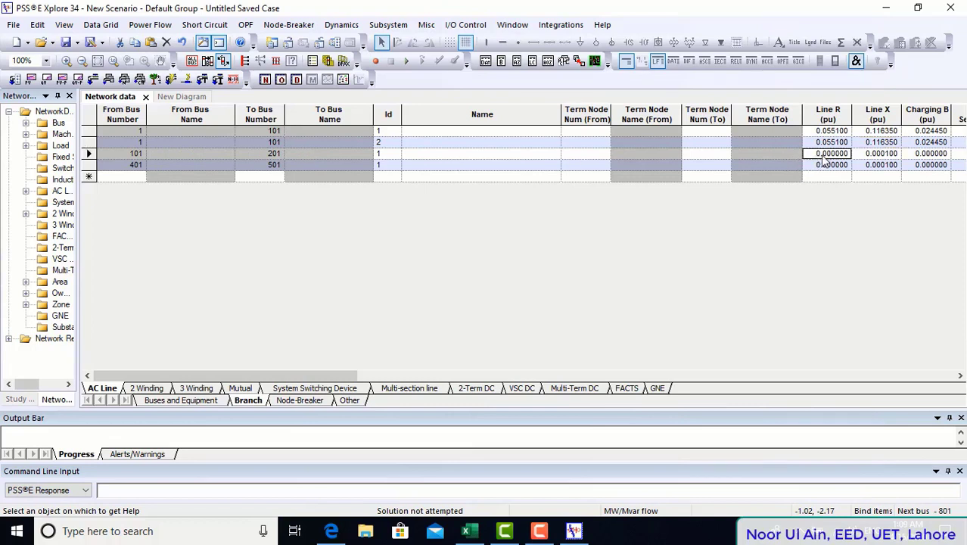
pyautogui.hotkey('ctrl', 'v')
pyautogui.press('Tab')
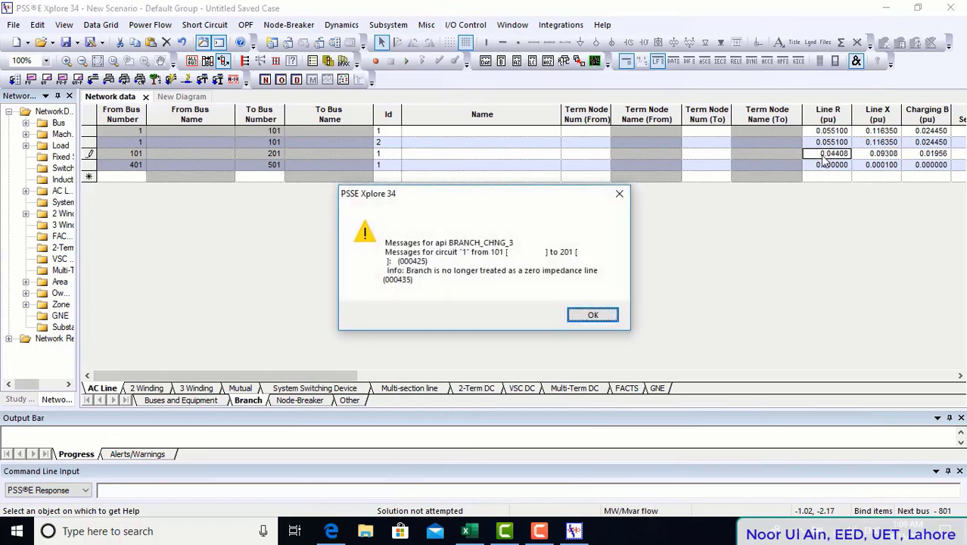
pyautogui.press('Return')
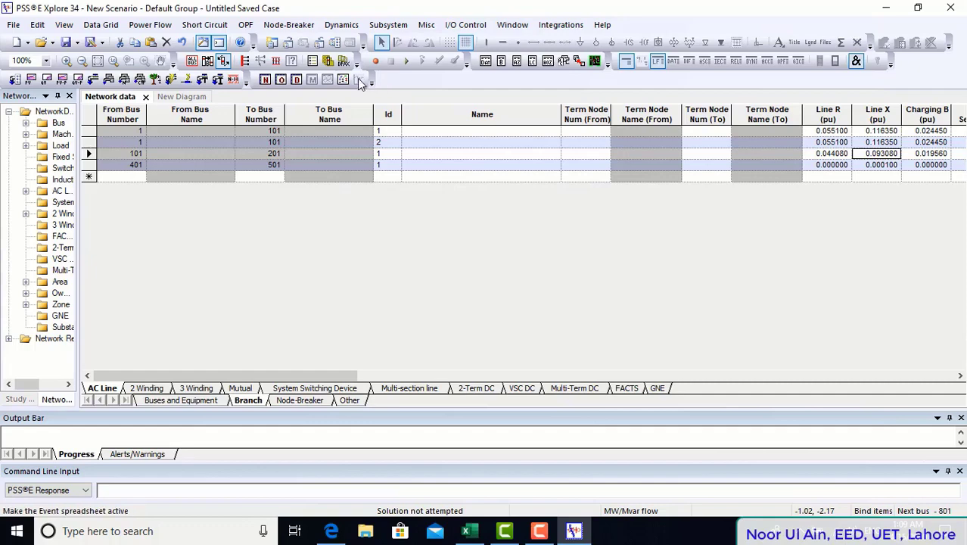
# Set Length to 40 and RATE1 to 112 in the record of branch 101–201, checking the Lynx rating in Excel, and accept it
pyautogui.click(185, 97)
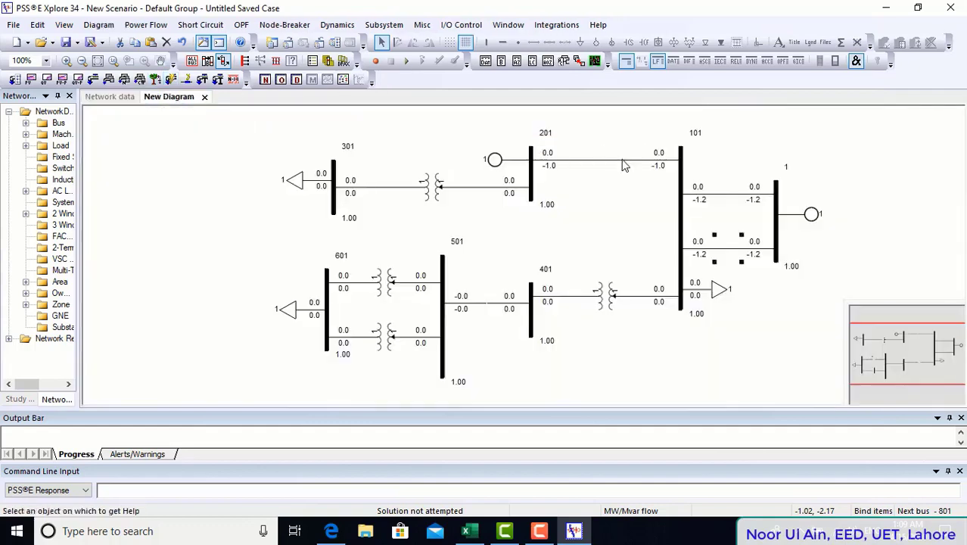
pyautogui.doubleClick(623, 164)
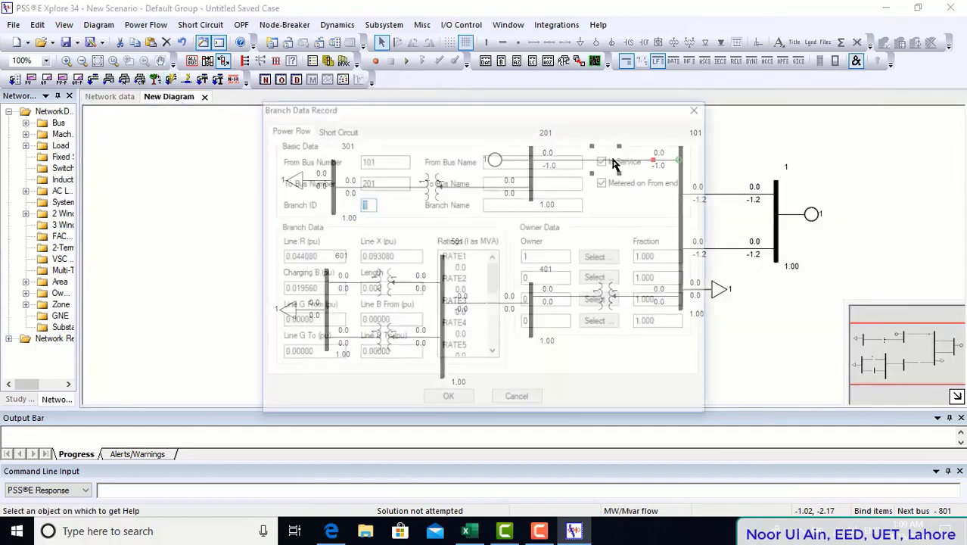
pyautogui.doubleClick(389, 289)
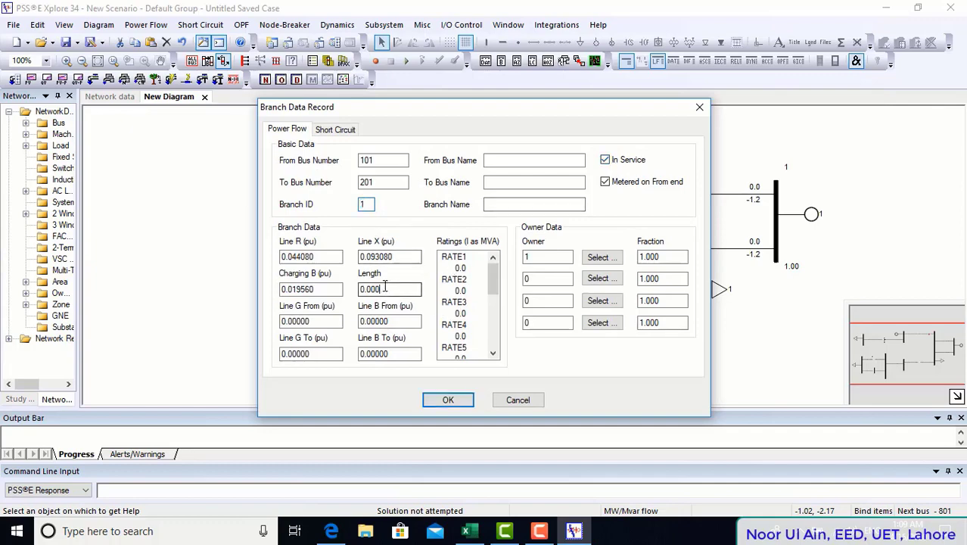
pyautogui.write('40')
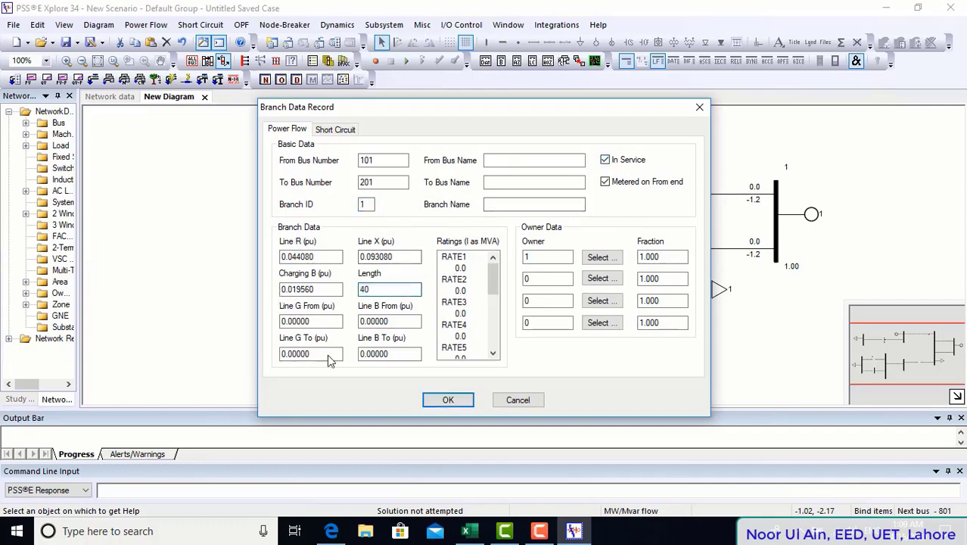
pyautogui.click(466, 536)
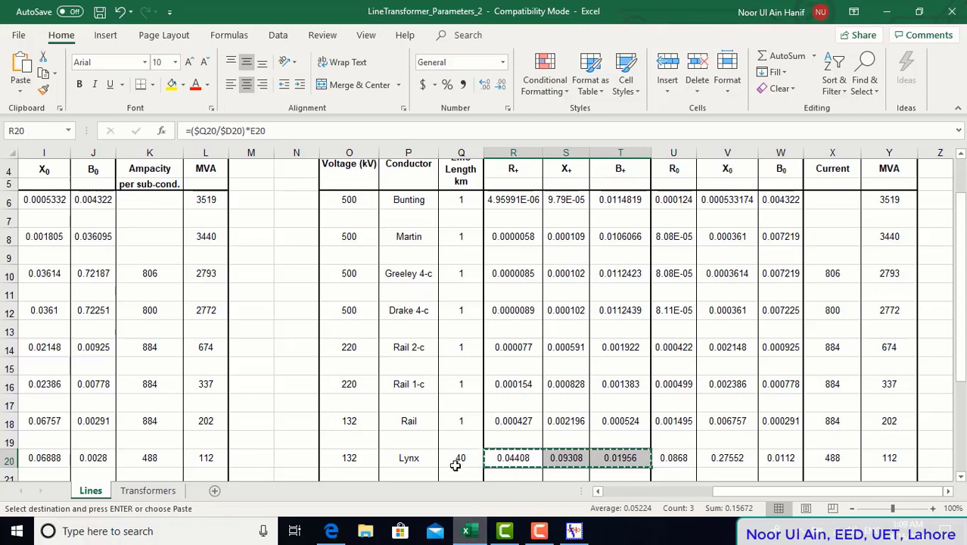
pyautogui.click(574, 531)
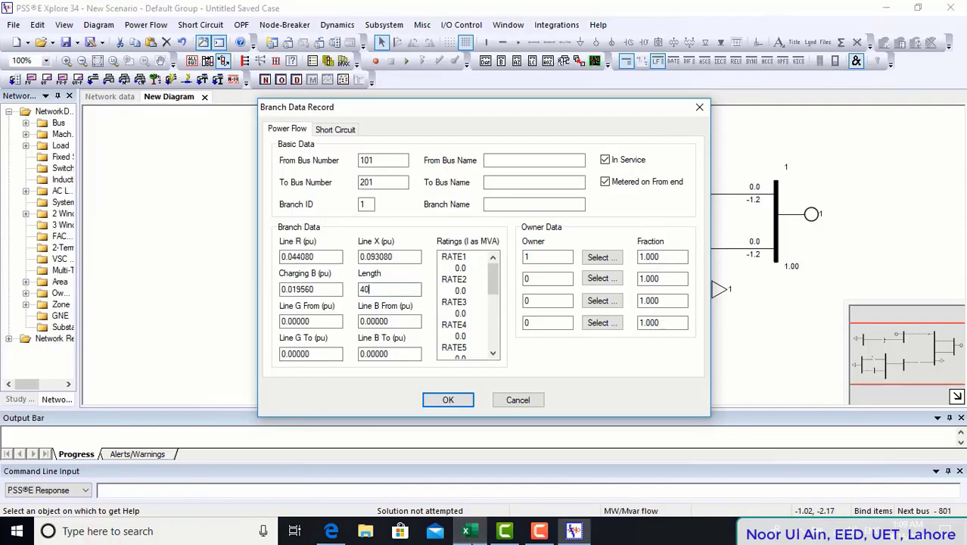
pyautogui.click(464, 268)
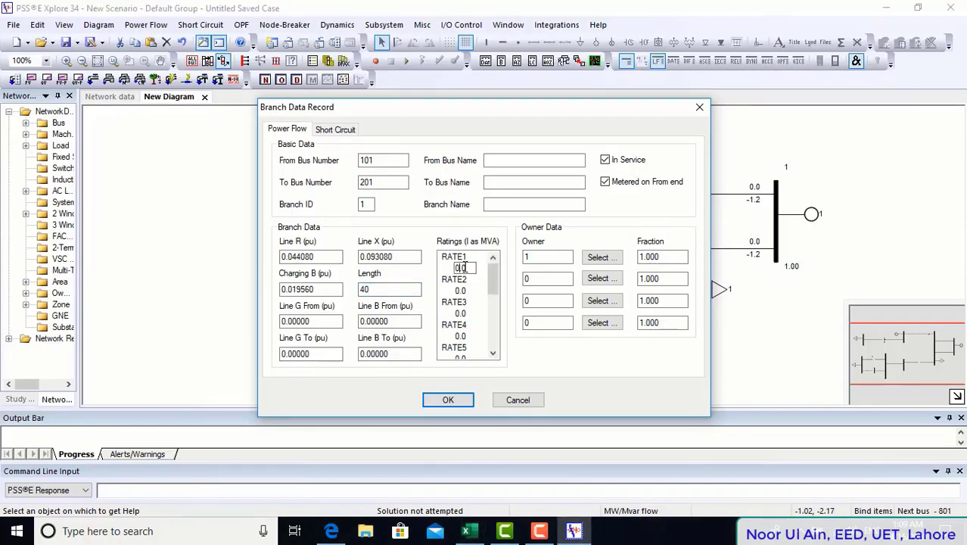
pyautogui.click(457, 401)
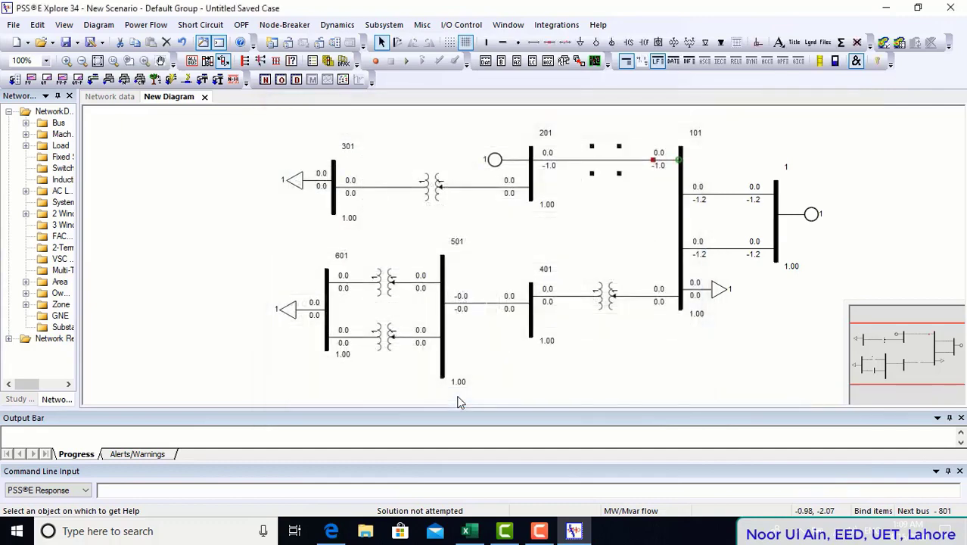
# Look up the line between buses 401 and 501 in the lab sheet and set the Dog line length to 10 km in Excel
pyautogui.click(337, 529)
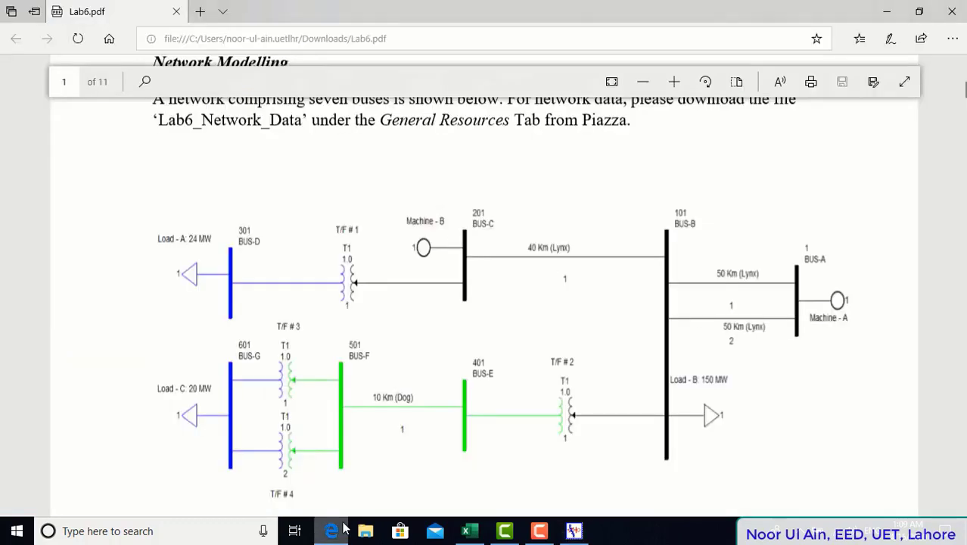
pyautogui.click(344, 528)
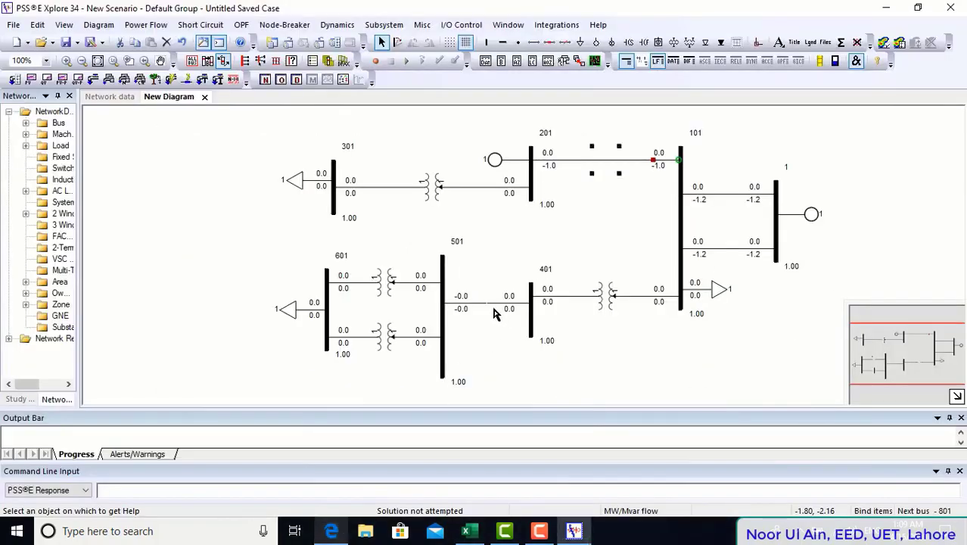
pyautogui.click(470, 531)
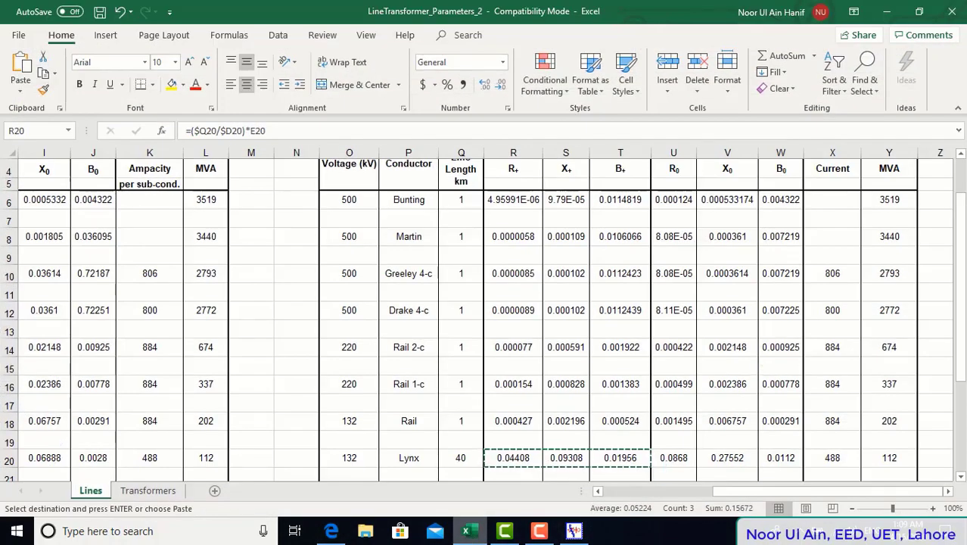
pyautogui.moveTo(965, 290); pyautogui.dragTo(961, 299)
pyautogui.doubleClick(465, 429)
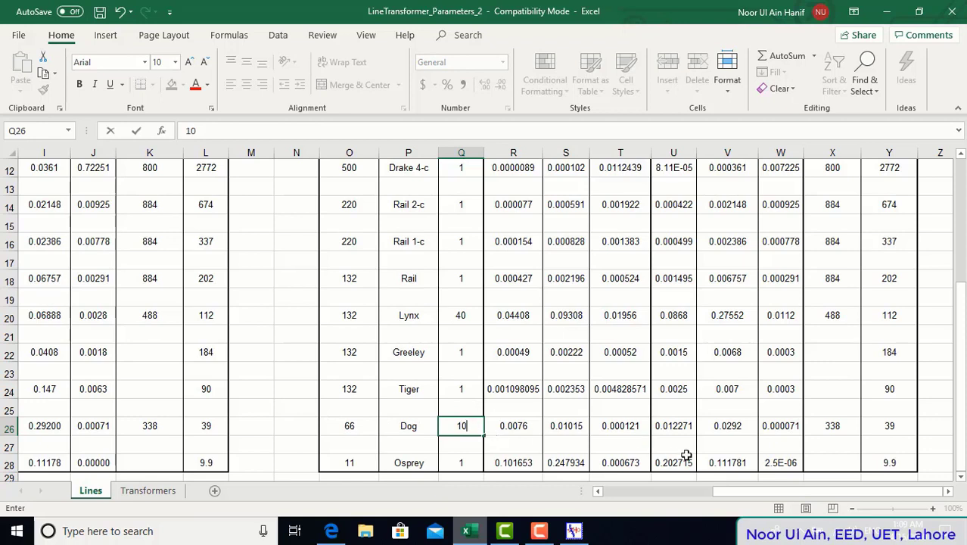
pyautogui.press('Tab')
# Copy the Dog R+, X+ and B+ values (0.076, 0.1015, 0.00121) into Line R, Line X and Charging B of PSS®E AC line 401–501
pyautogui.moveTo(520, 430); pyautogui.dragTo(607, 432)
pyautogui.hotkey('ctrl', 'c')
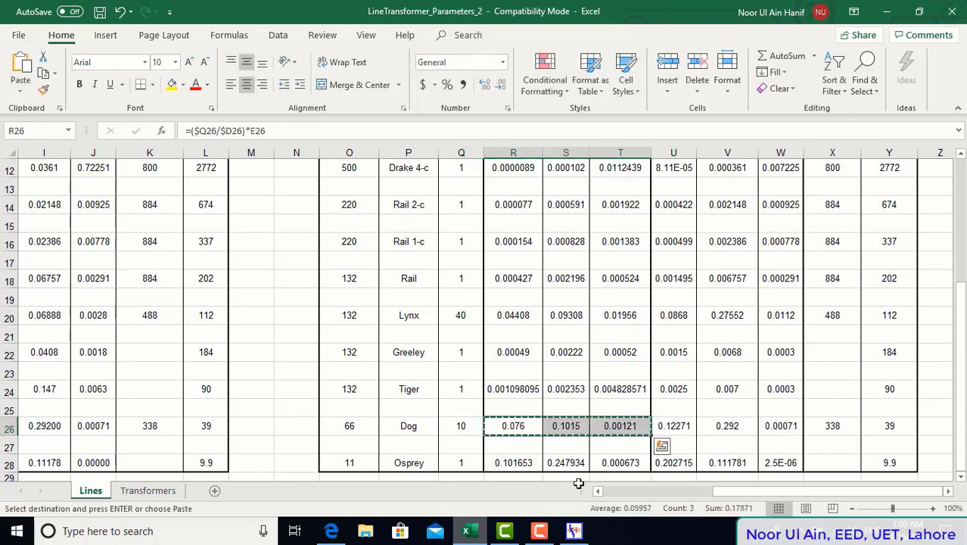
pyautogui.click(575, 530)
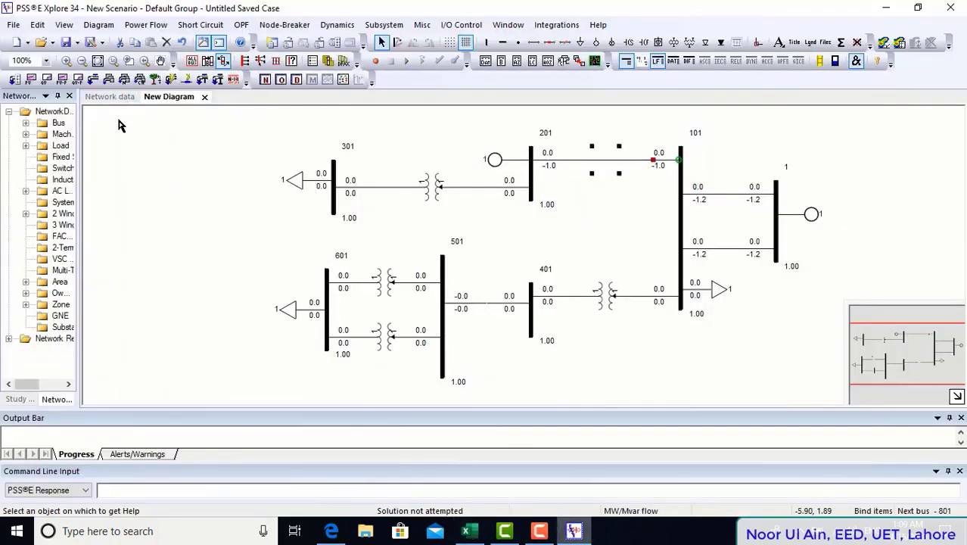
pyautogui.click(110, 96)
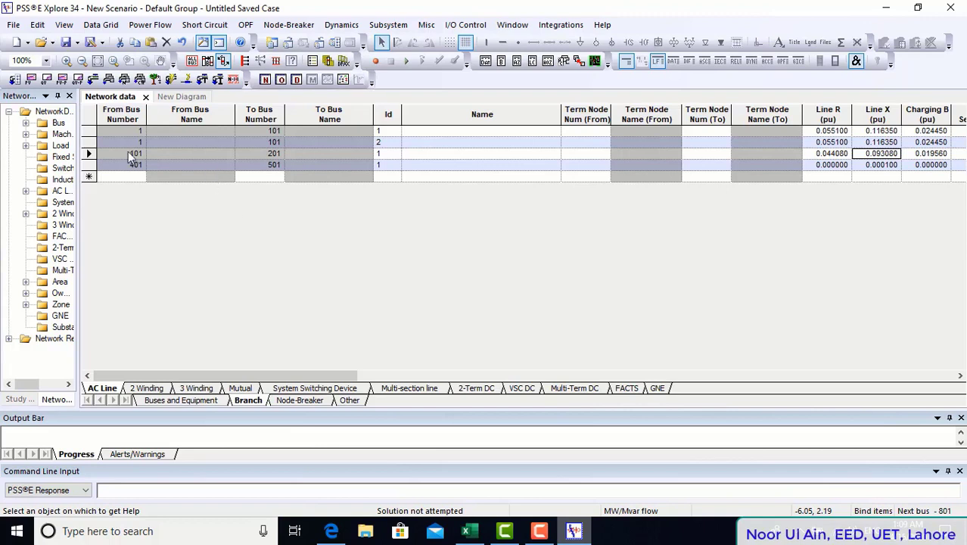
pyautogui.click(838, 167)
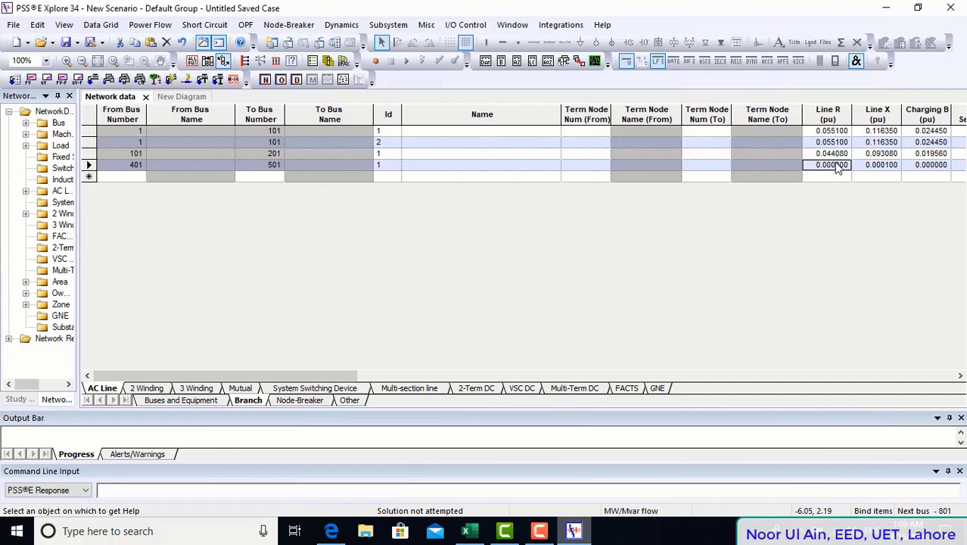
pyautogui.hotkey('ctrl', 'v')
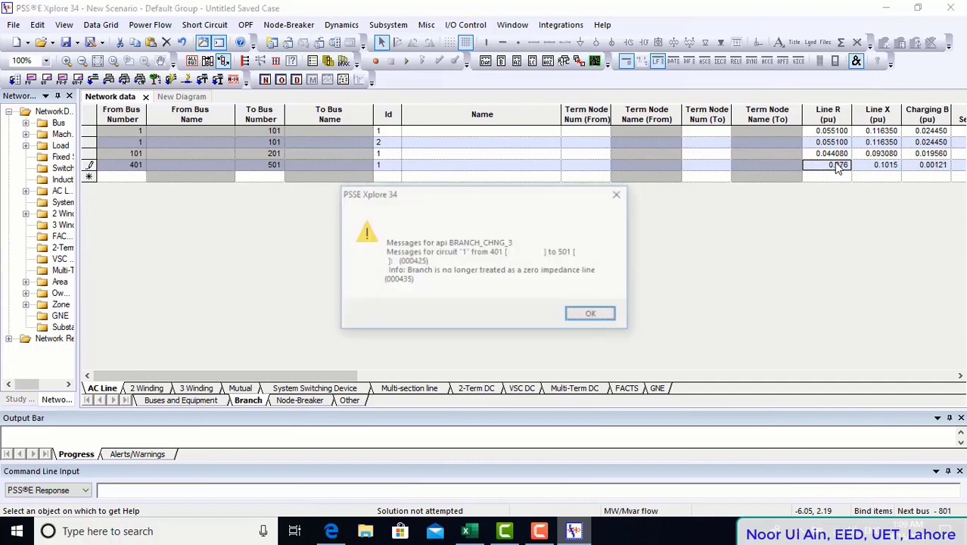
pyautogui.click(593, 316)
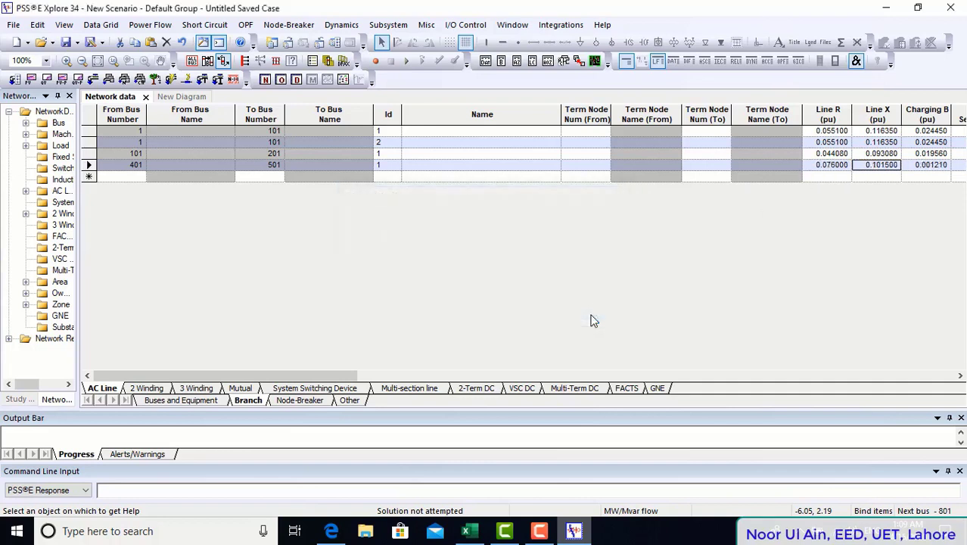
# Look up the Dog MVA rating in the Excel workbook and set RATE1 of AC line 401–501 to 39 in the network data
pyautogui.click(196, 99)
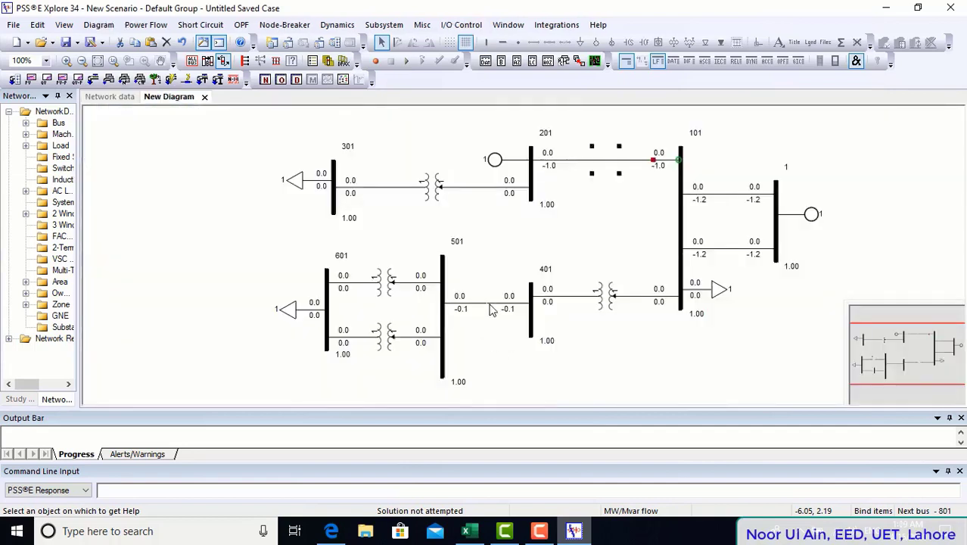
pyautogui.click(108, 97)
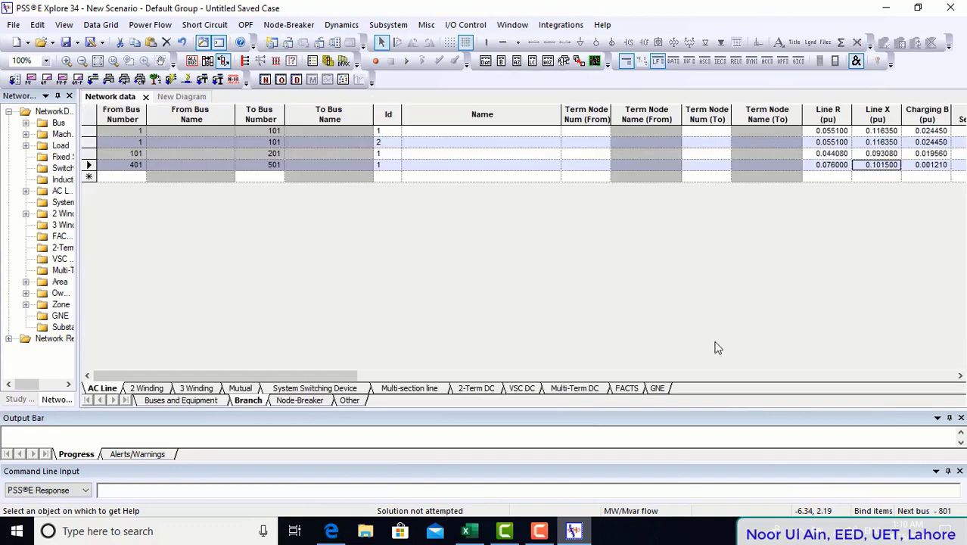
pyautogui.moveTo(296, 375); pyautogui.dragTo(349, 375)
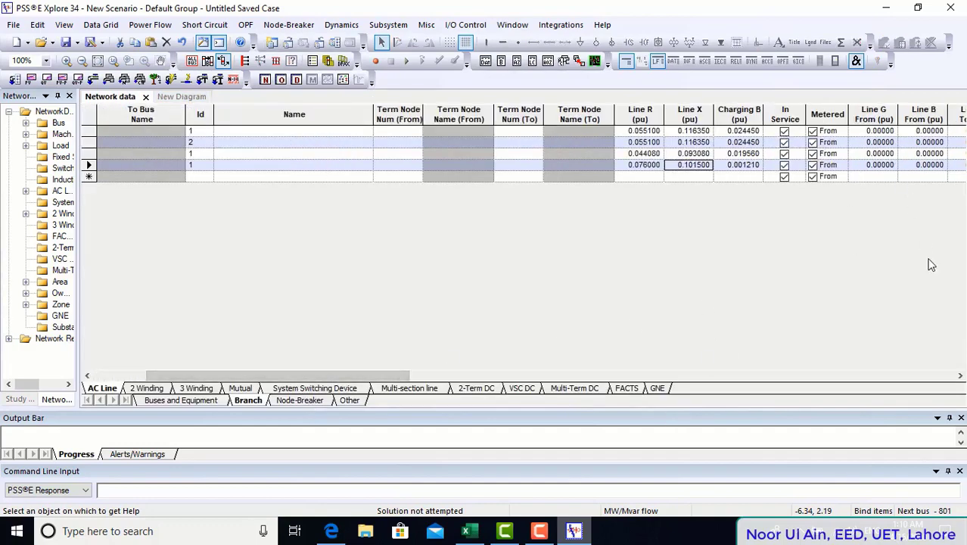
pyautogui.click(957, 376)
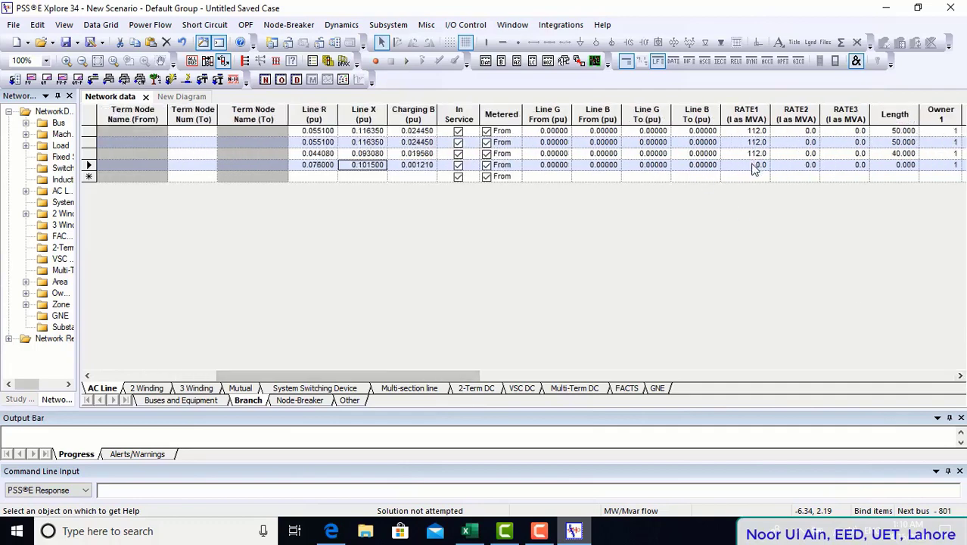
pyautogui.click(754, 167)
pyautogui.click(470, 532)
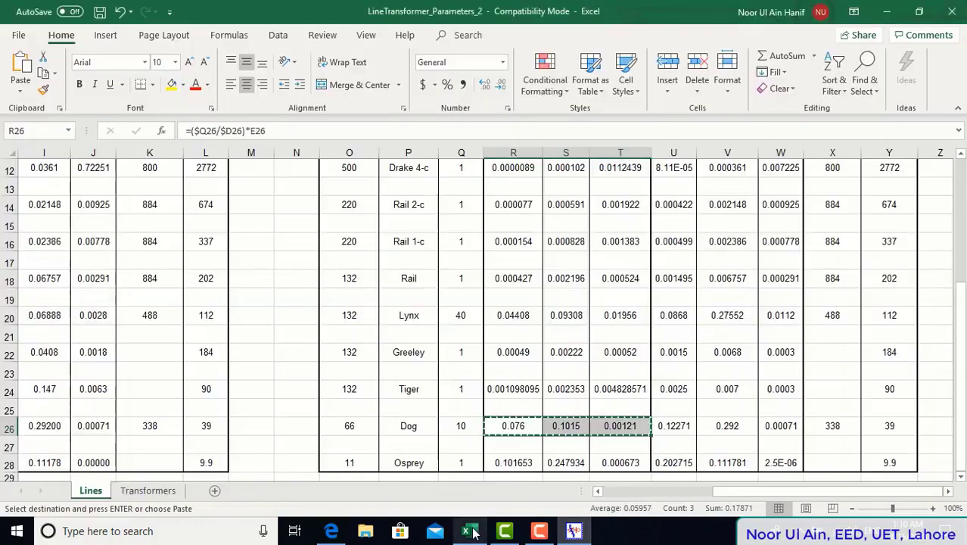
pyautogui.click(471, 533)
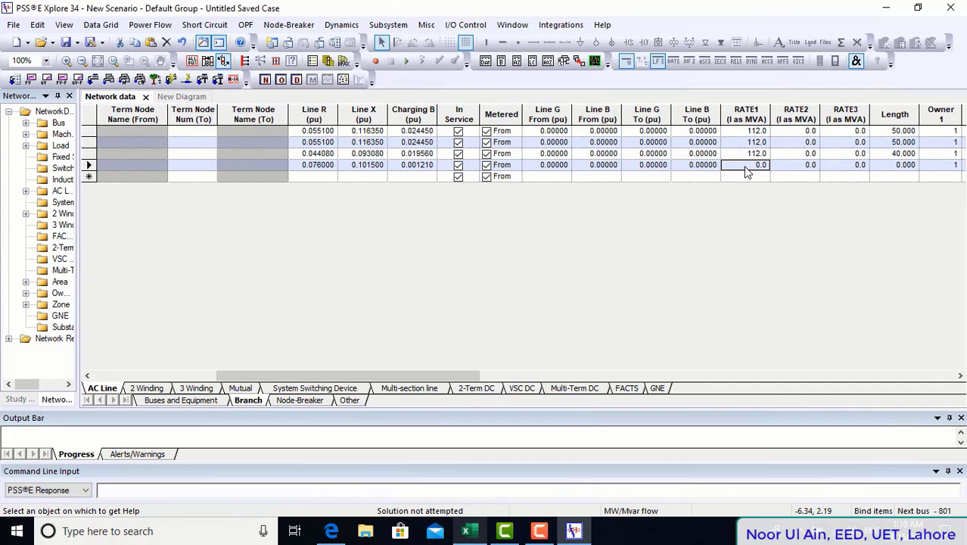
pyautogui.press('Tab')
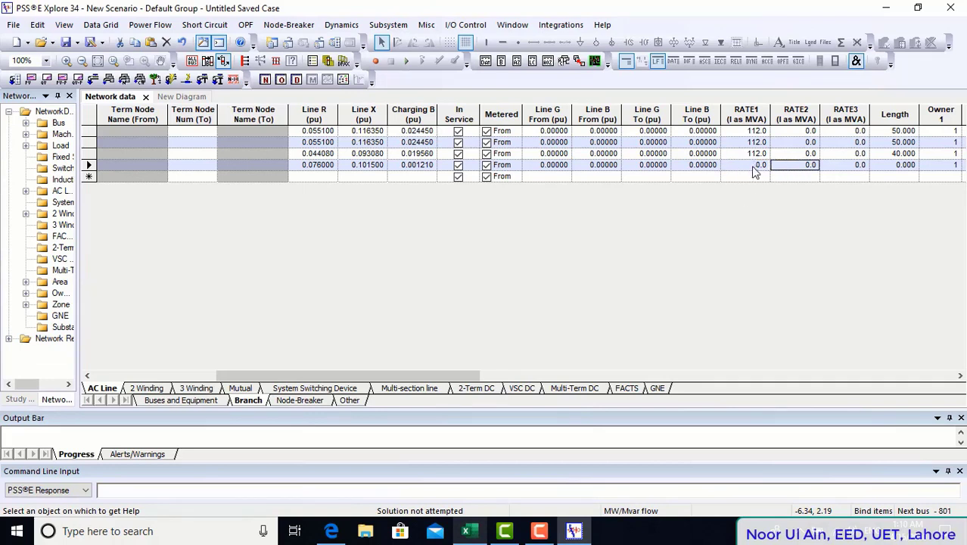
pyautogui.click(753, 168)
pyautogui.write('39')
pyautogui.press('Tab')
# Check the Dog line length in Excel and set the Length of AC line 401–501 to 10 in the network data
pyautogui.click(893, 167)
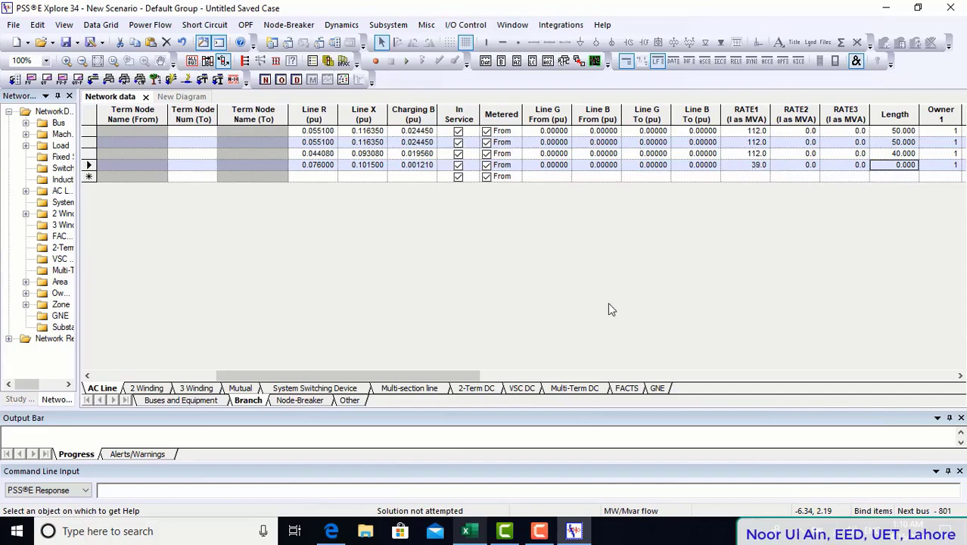
pyautogui.click(469, 532)
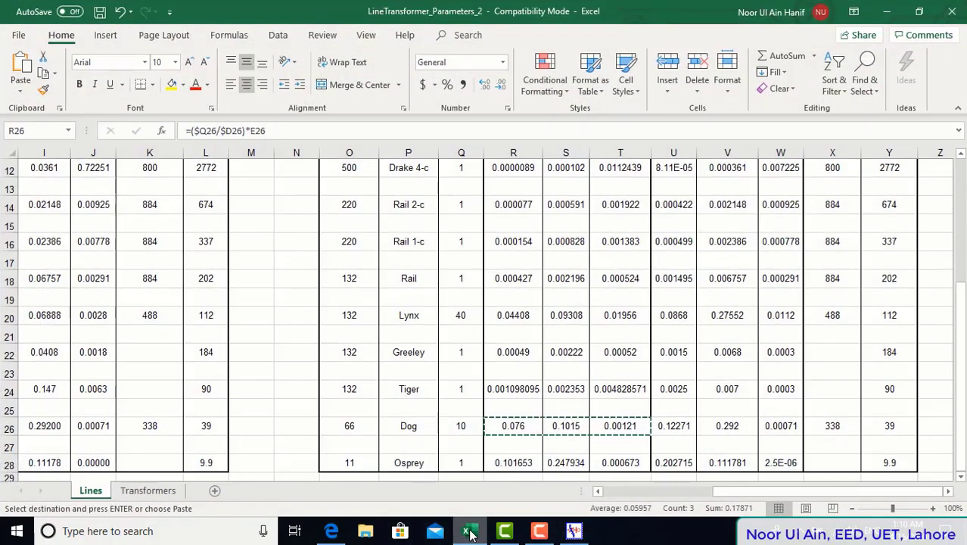
pyautogui.click(470, 534)
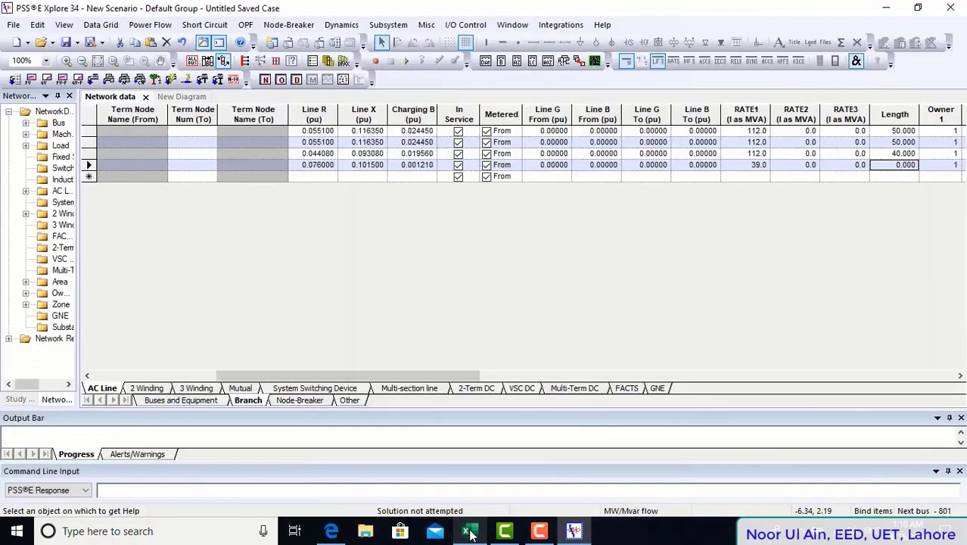
pyautogui.click(955, 165)
pyautogui.click(909, 165)
pyautogui.click(913, 166)
pyautogui.write('100')
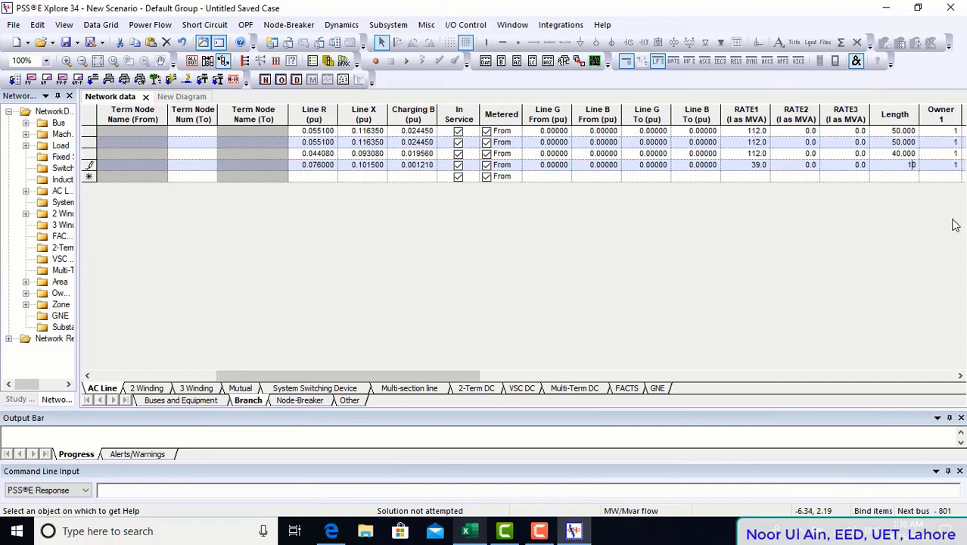
pyautogui.press('Tab')
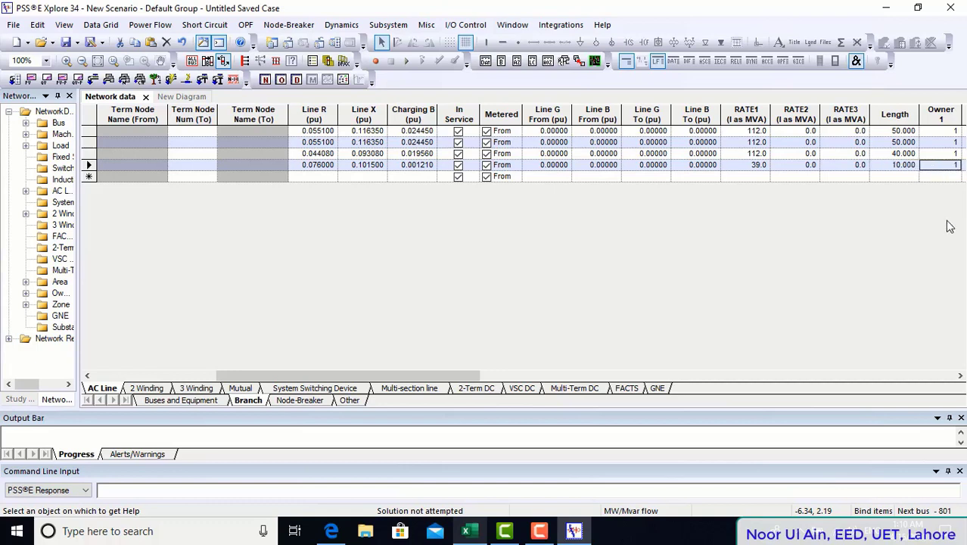
# Switch to the lab sheet in Edge and examine the transmission line data record and the tables for Transmission Lines A to D
pyautogui.click(180, 98)
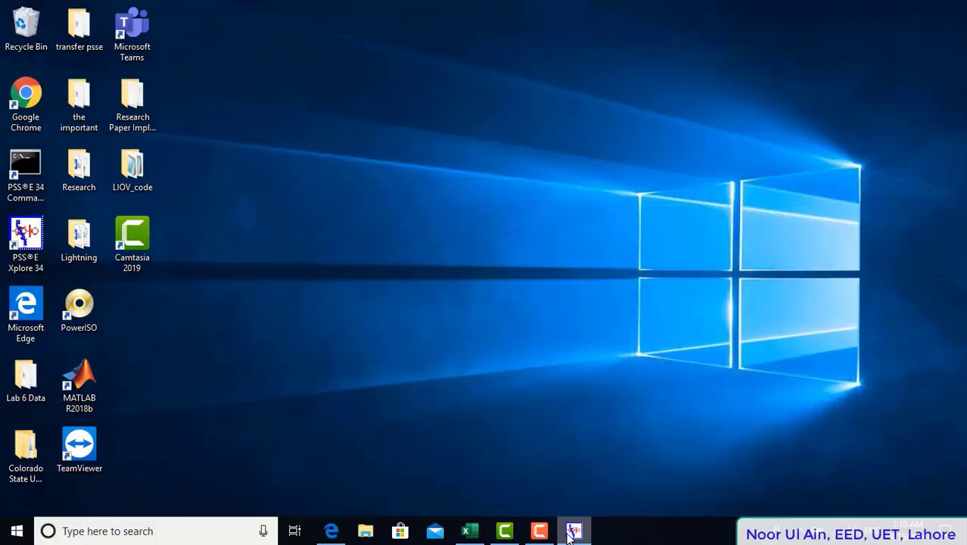
pyautogui.click(574, 530)
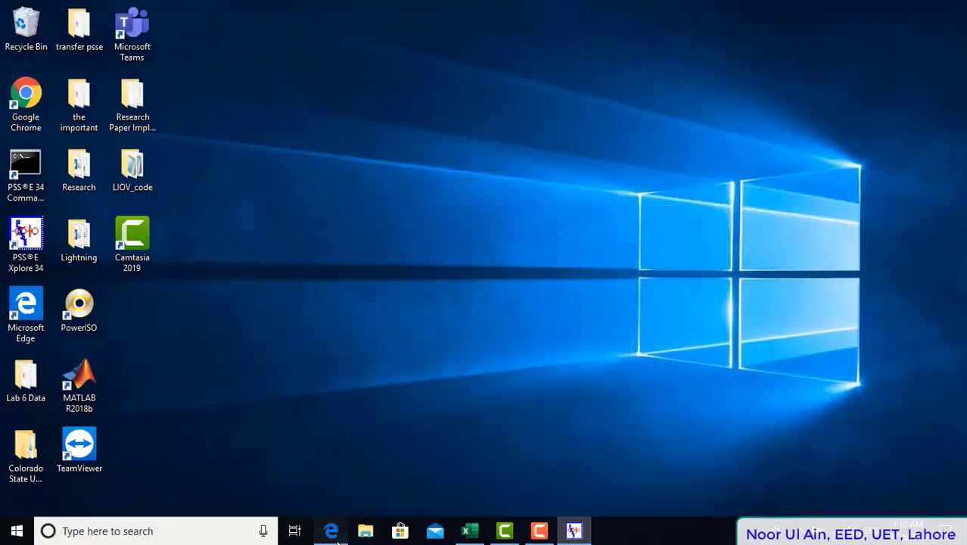
pyautogui.click(331, 530)
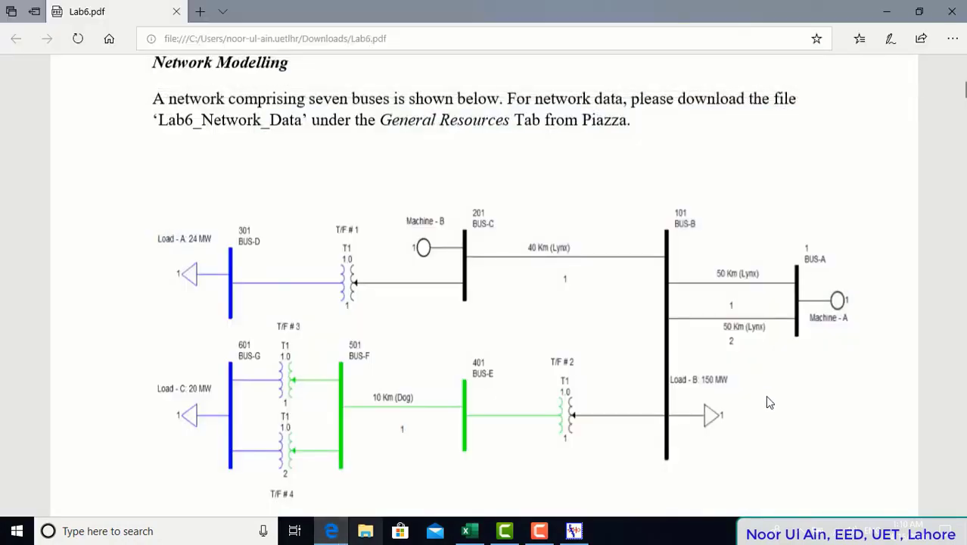
pyautogui.scroll(-15, 769, 402)
pyautogui.scroll(-10, 768, 399)
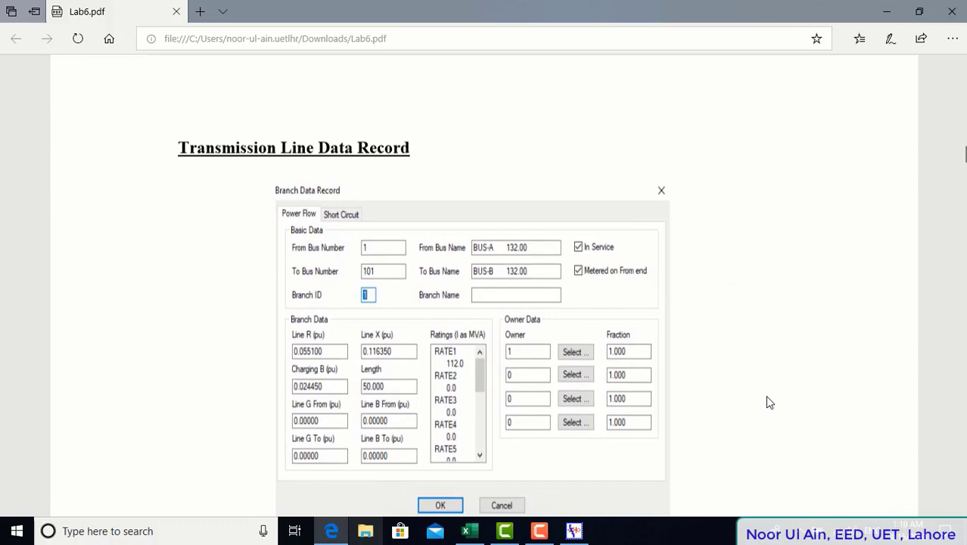
pyautogui.scroll(5, 767, 401)
pyautogui.scroll(-10, 767, 401)
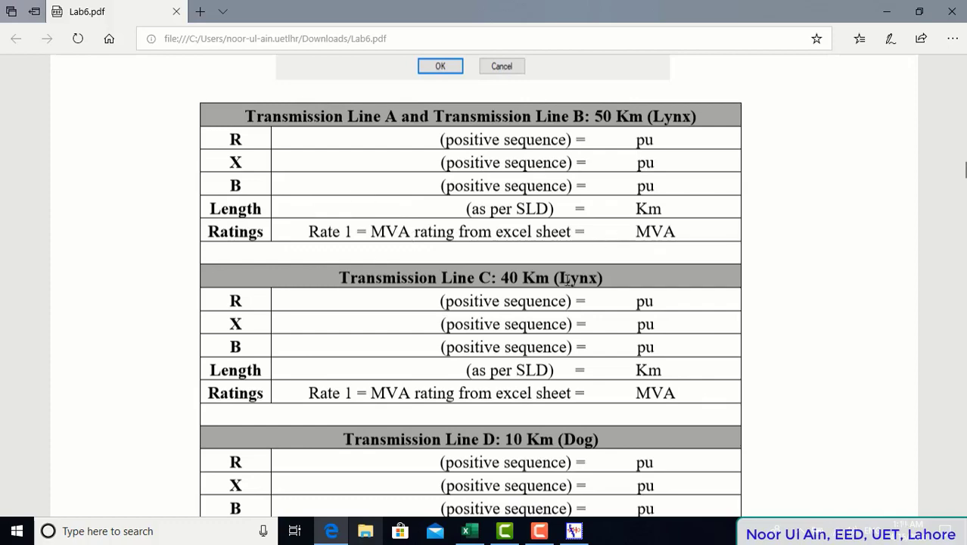
# Review the lab sheet's tables for Transmission Lines C and D and the note, and bring up the Transformers sheet of the Excel workbook
pyautogui.scroll(-3, 596, 274)
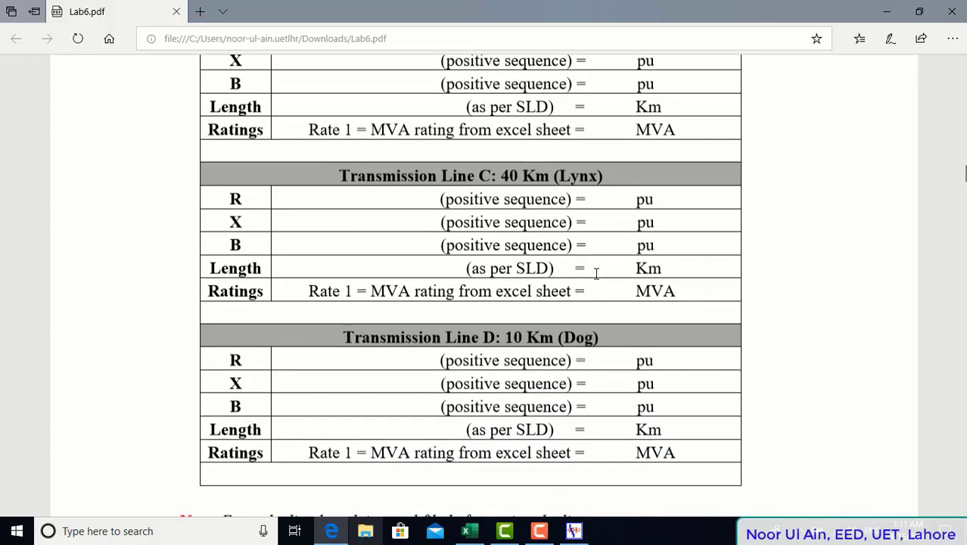
pyautogui.scroll(-5, 596, 274)
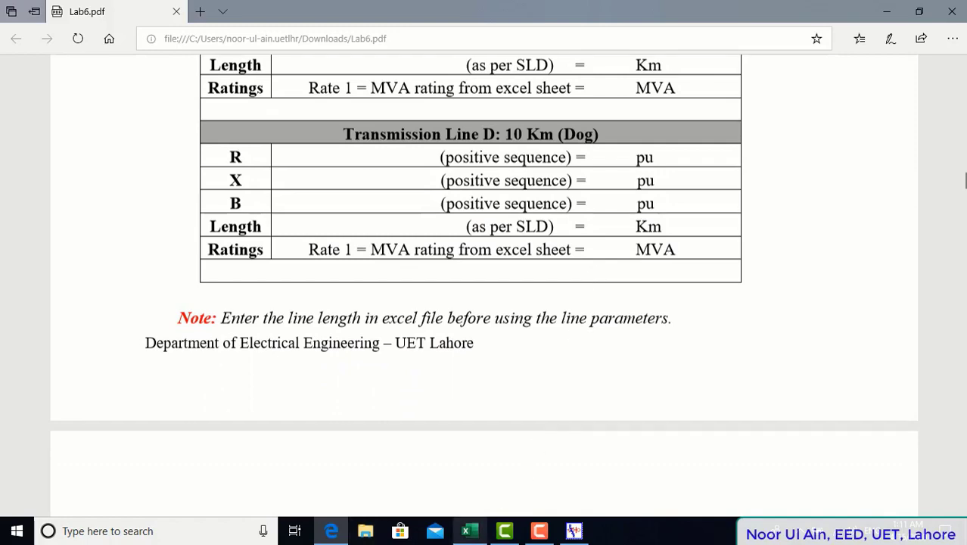
pyautogui.moveTo(469, 529)
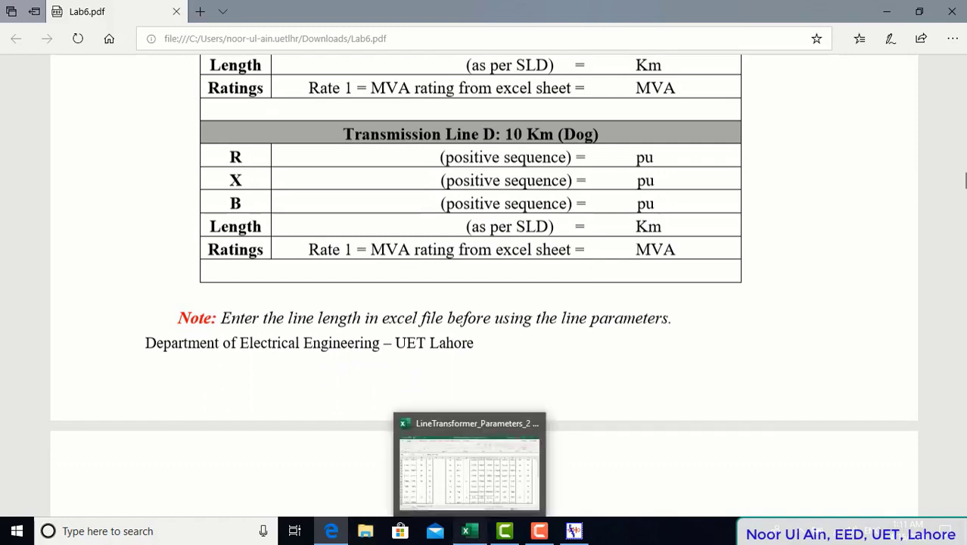
pyautogui.click(471, 531)
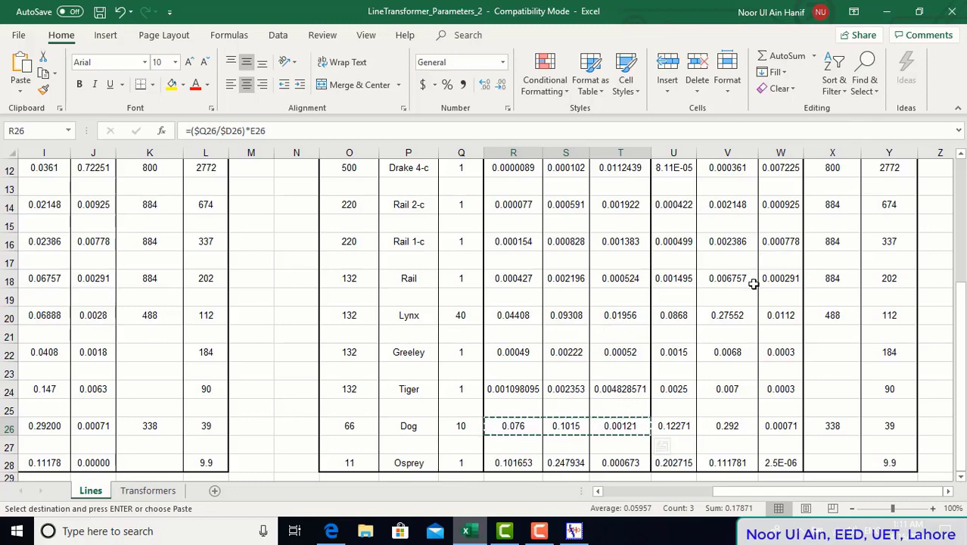
pyautogui.click(149, 491)
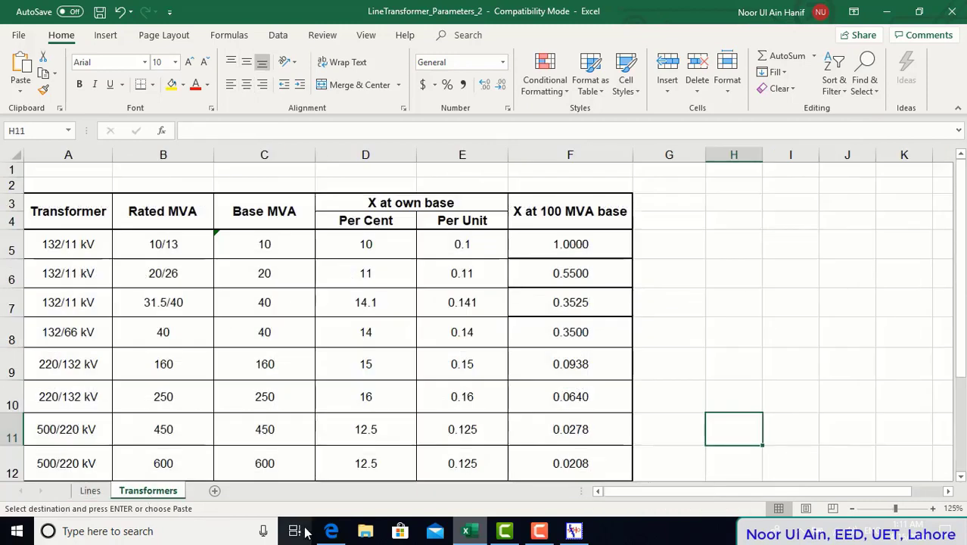
# Return to the lab sheet in Edge and examine the transformer data record, the single-line diagram and the T/F # 1 table
pyautogui.click(332, 532)
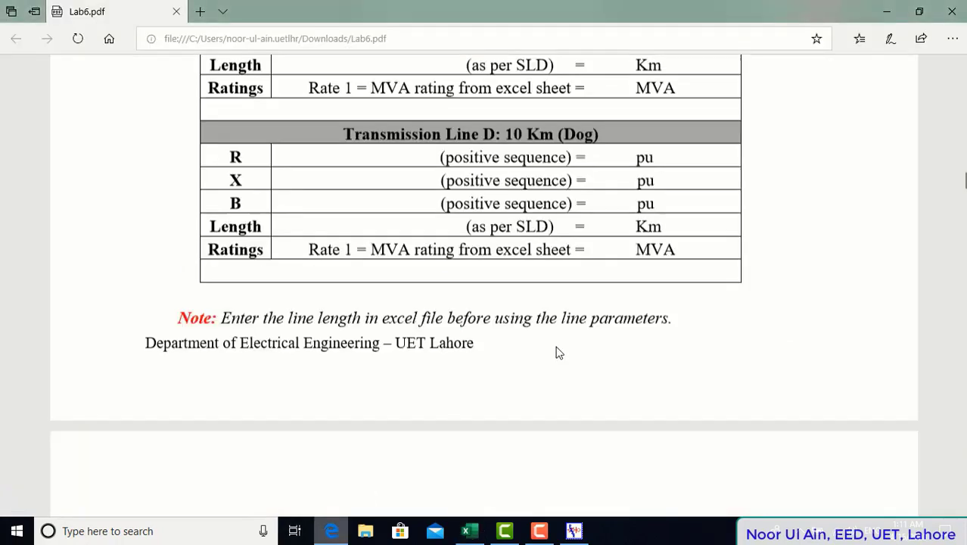
pyautogui.scroll(-3, 557, 352)
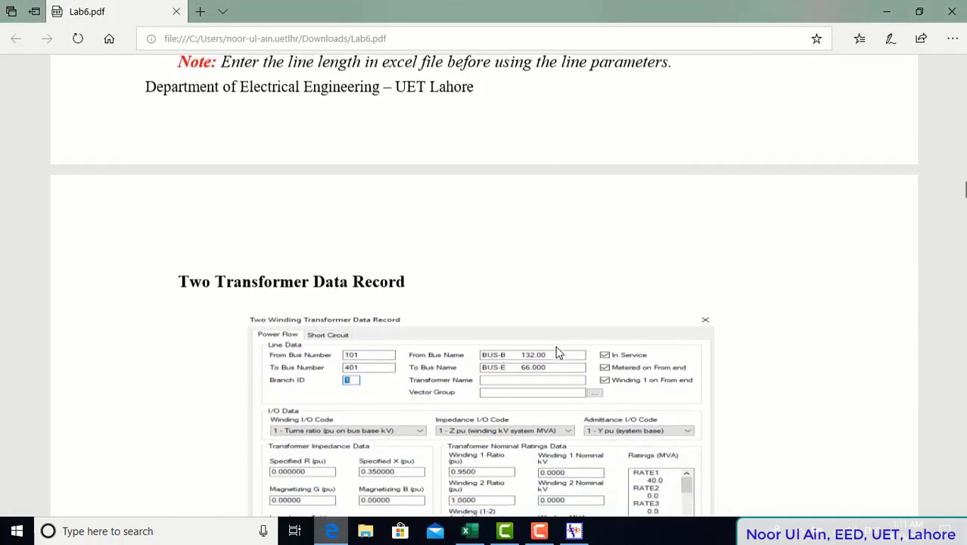
pyautogui.scroll(-3, 557, 352)
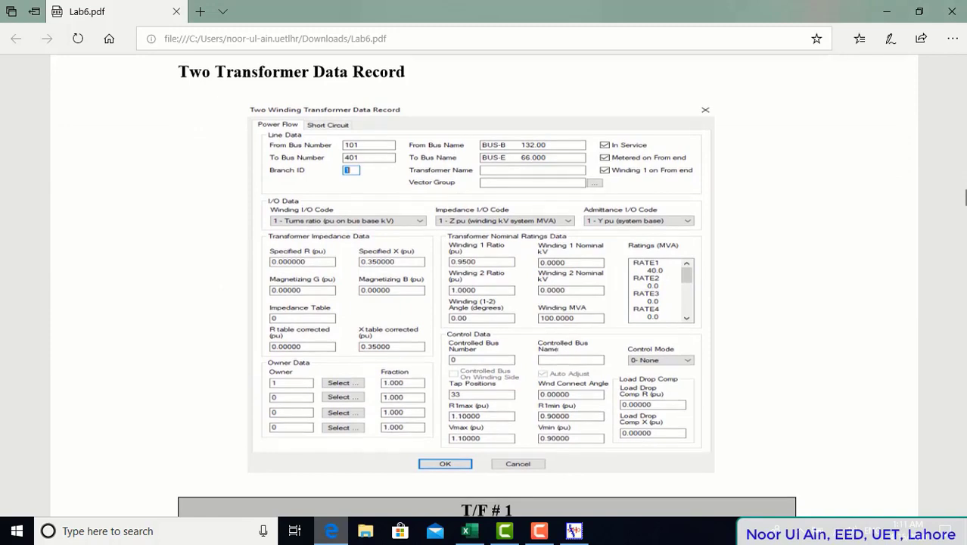
pyautogui.moveTo(961, 196); pyautogui.dragTo(961, 91)
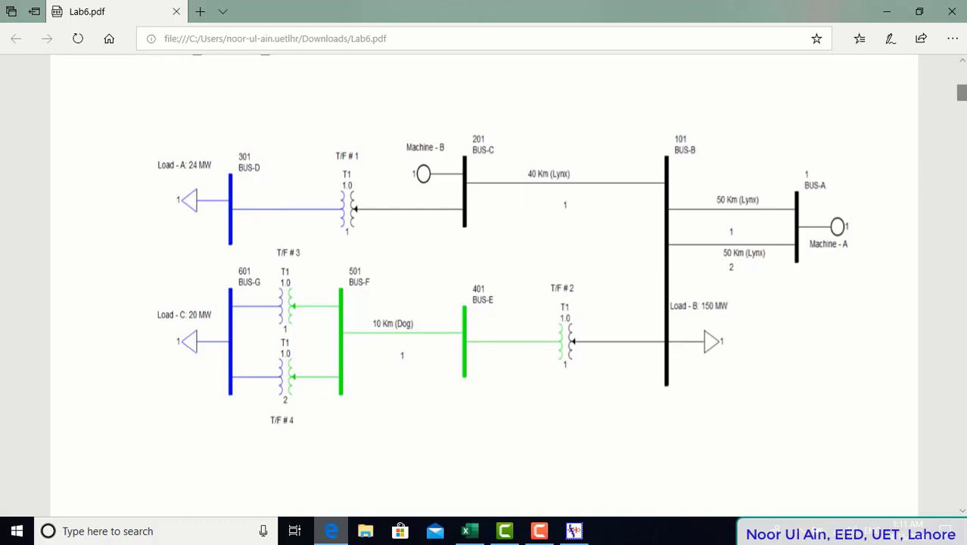
pyautogui.moveTo(962, 93); pyautogui.dragTo(961, 208)
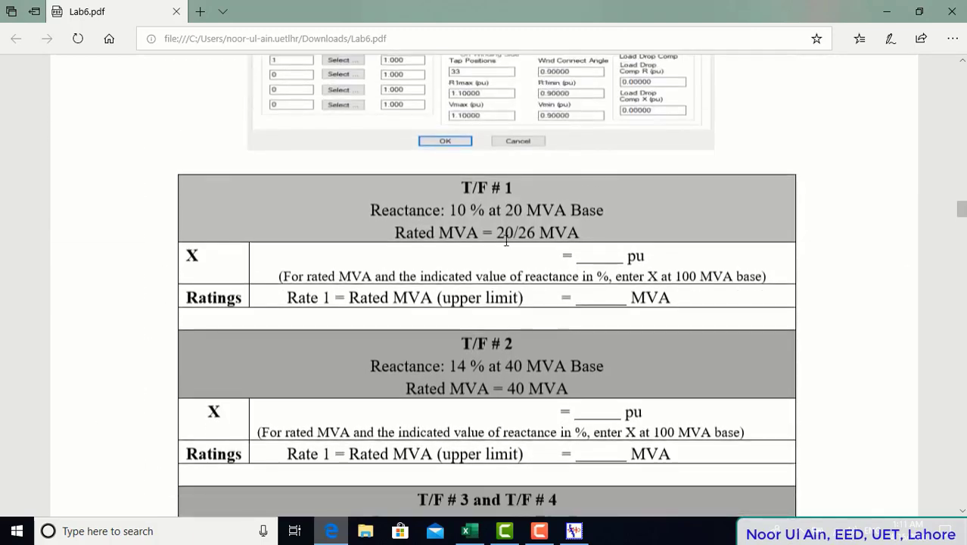
# Look up the 132/11 kV transformer rated 20/26 MVA in the Excel Transformers sheet to match T/F # 1
pyautogui.click(469, 530)
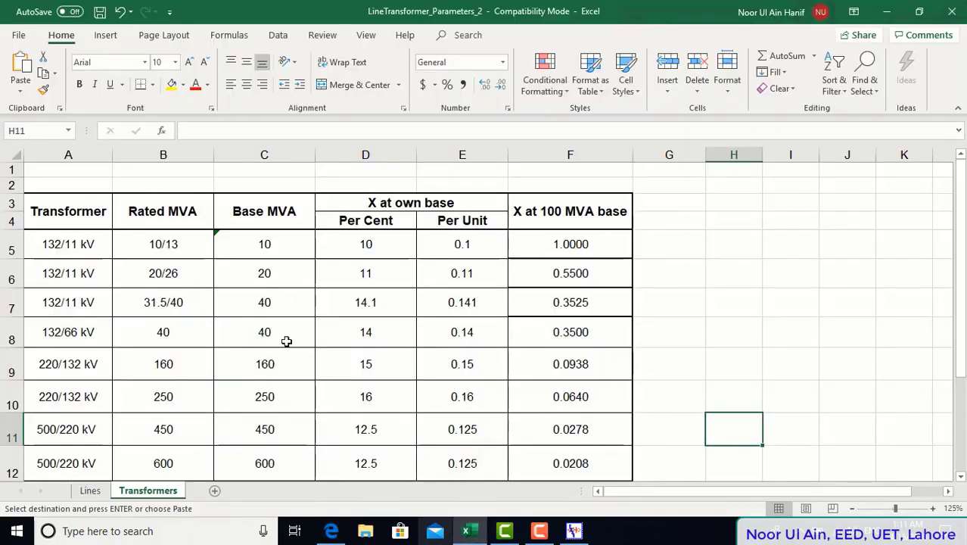
pyautogui.click(331, 530)
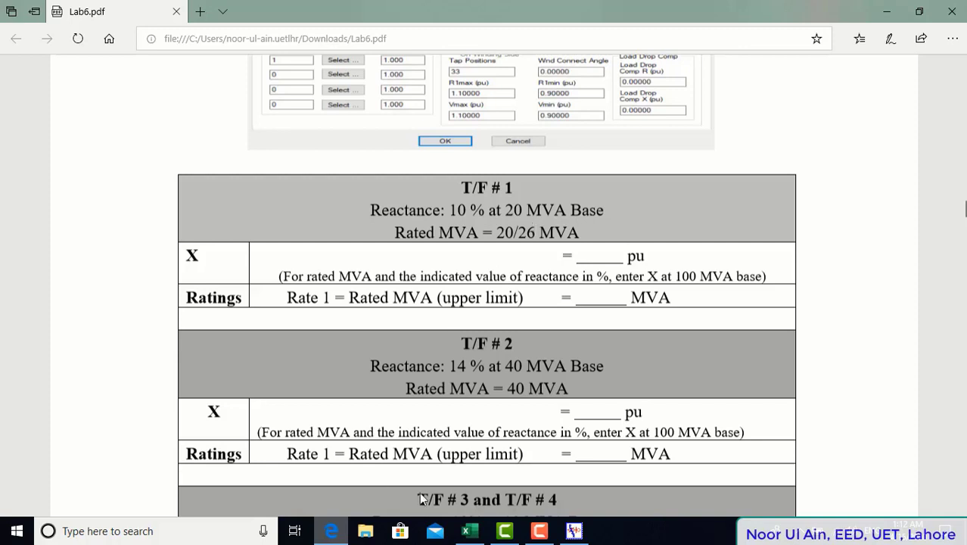
pyautogui.click(463, 530)
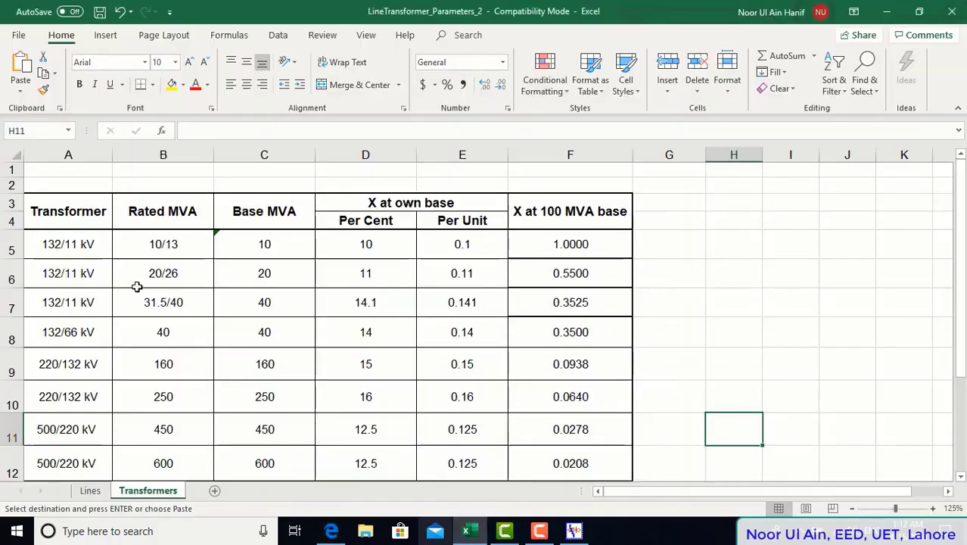
pyautogui.click(173, 274)
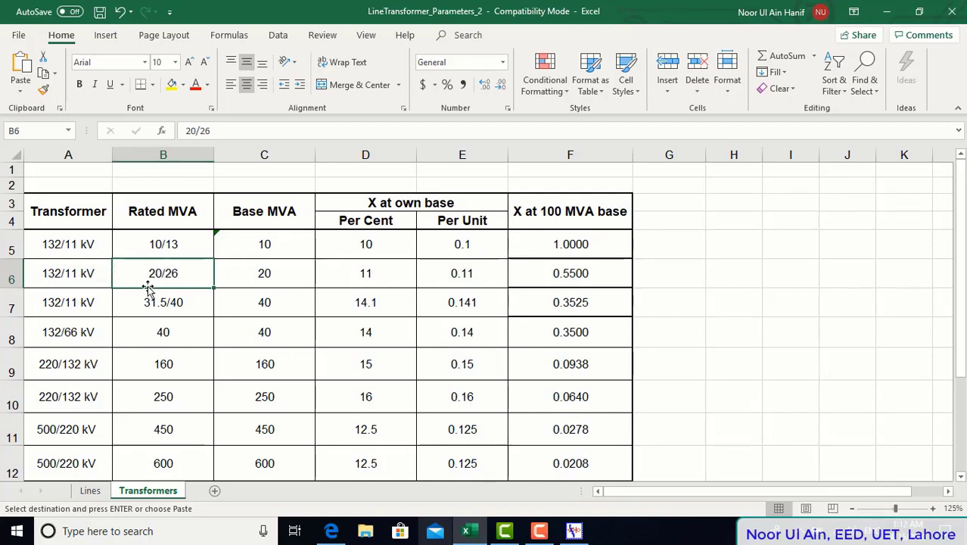
# Check T/F # 1 in the lab sheet's single-line diagram and compare its reactance and base MVA with the Excel transformer table
pyautogui.click(332, 531)
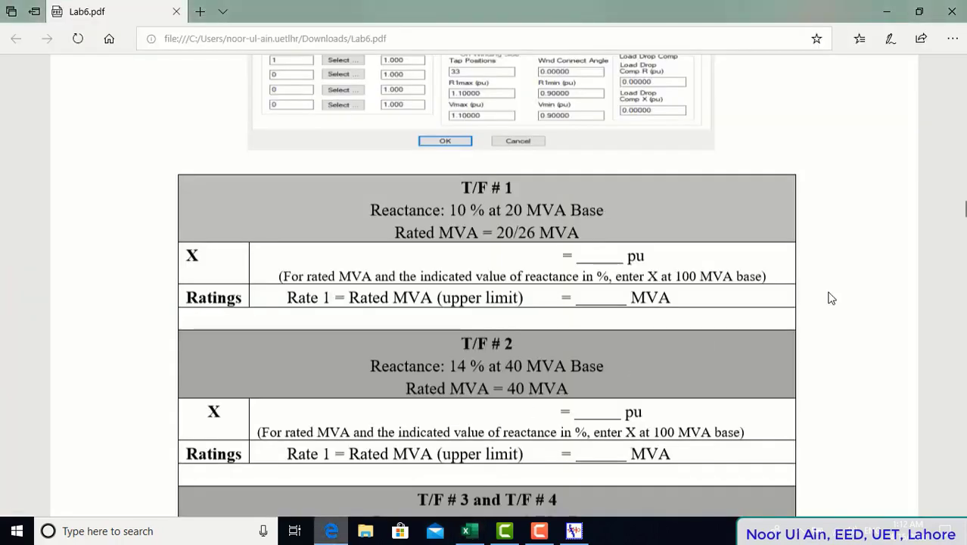
pyautogui.moveTo(962, 211); pyautogui.dragTo(961, 93)
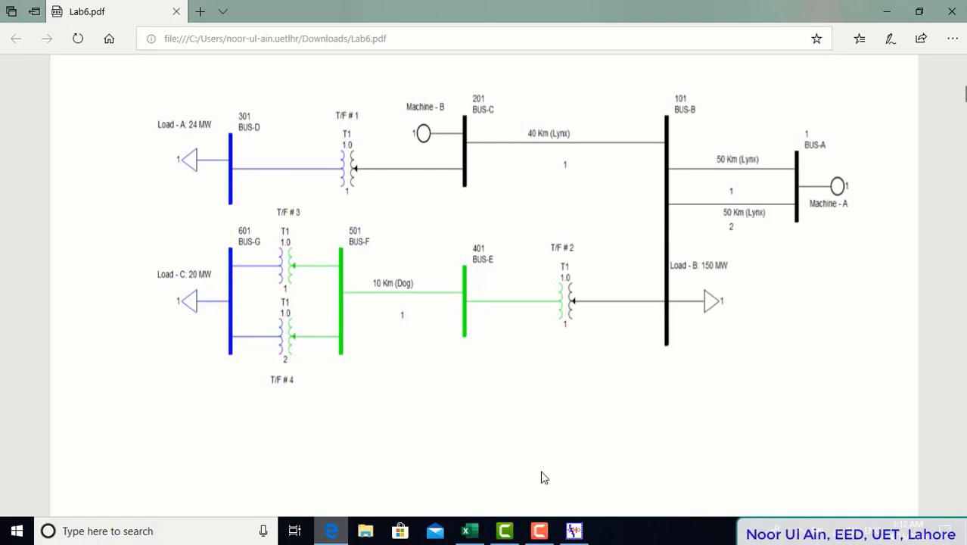
pyautogui.moveTo(962, 97); pyautogui.dragTo(963, 245)
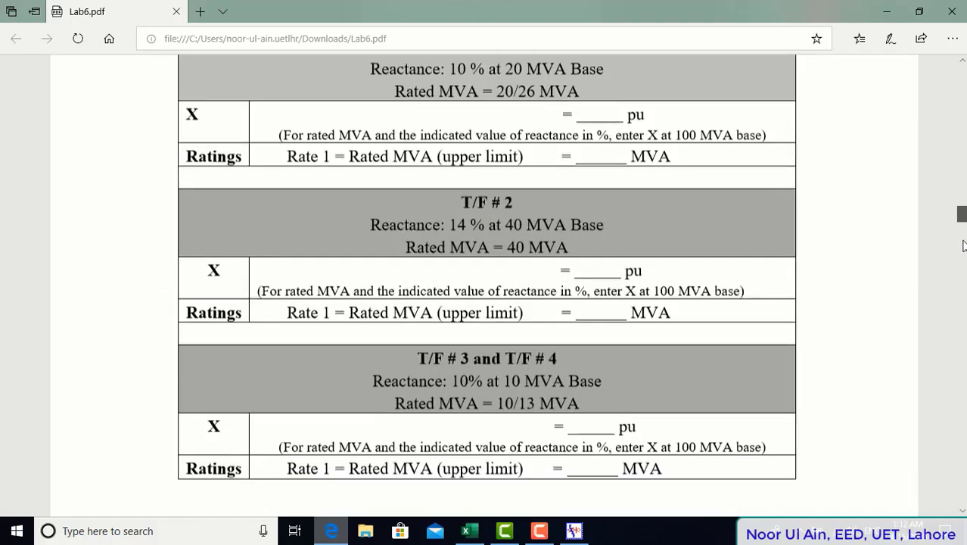
pyautogui.scroll(2, 962, 244)
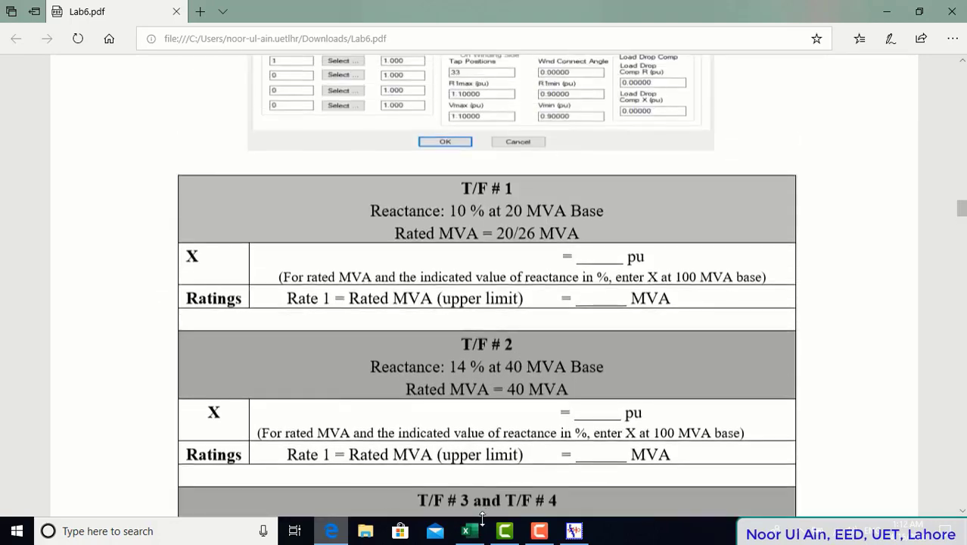
pyautogui.click(477, 536)
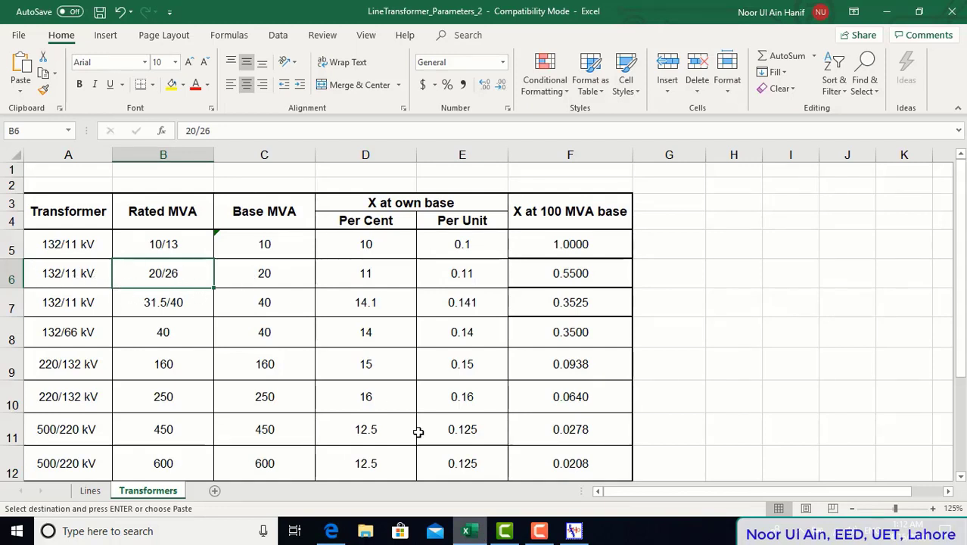
pyautogui.click(470, 534)
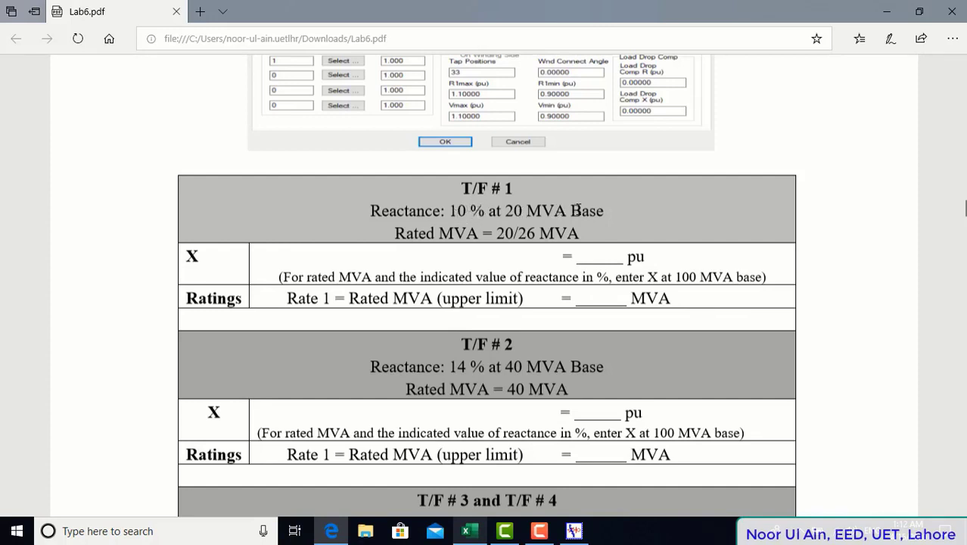
# Set the per cent reactance at own base of the 20/26 MVA transformer to 10 in cell D6 of the Excel Transformers sheet
pyautogui.click(470, 532)
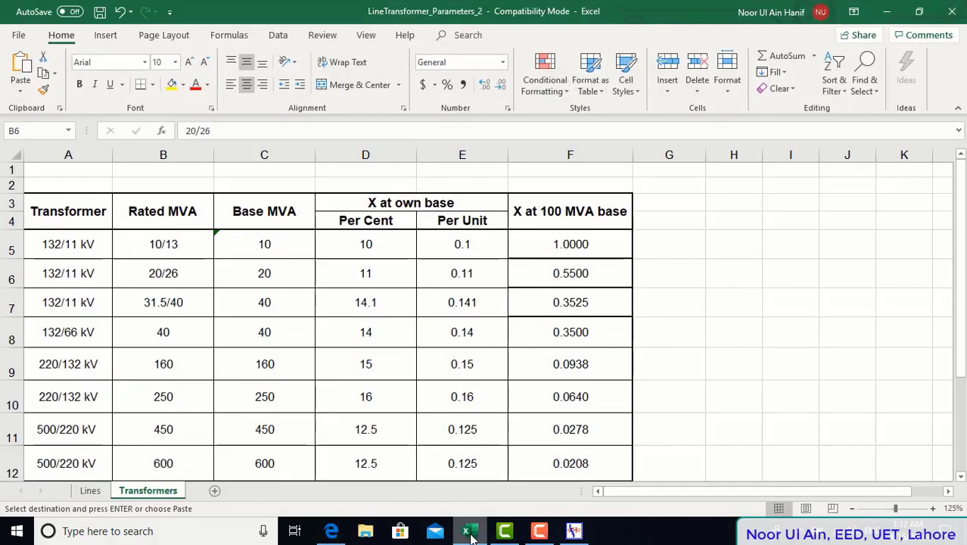
pyautogui.click(367, 244)
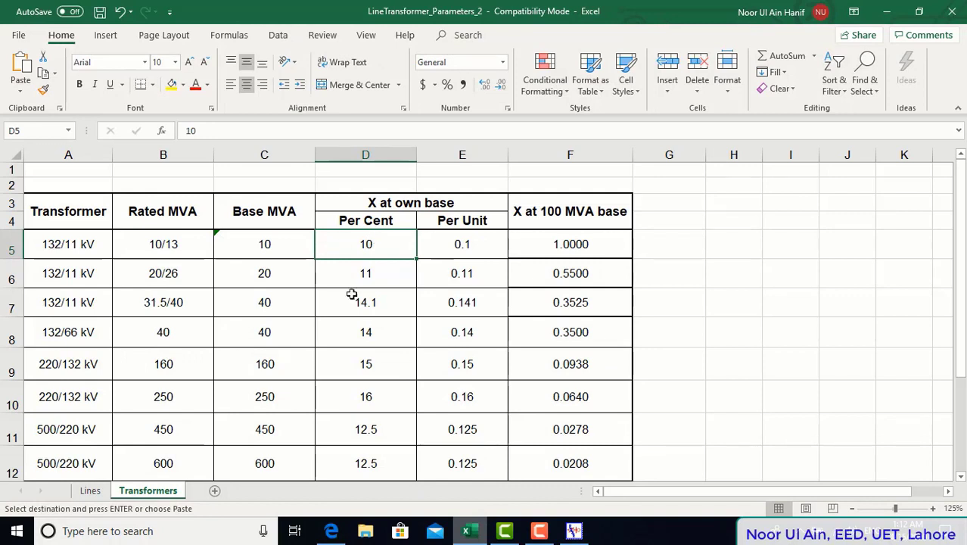
pyautogui.click(355, 270)
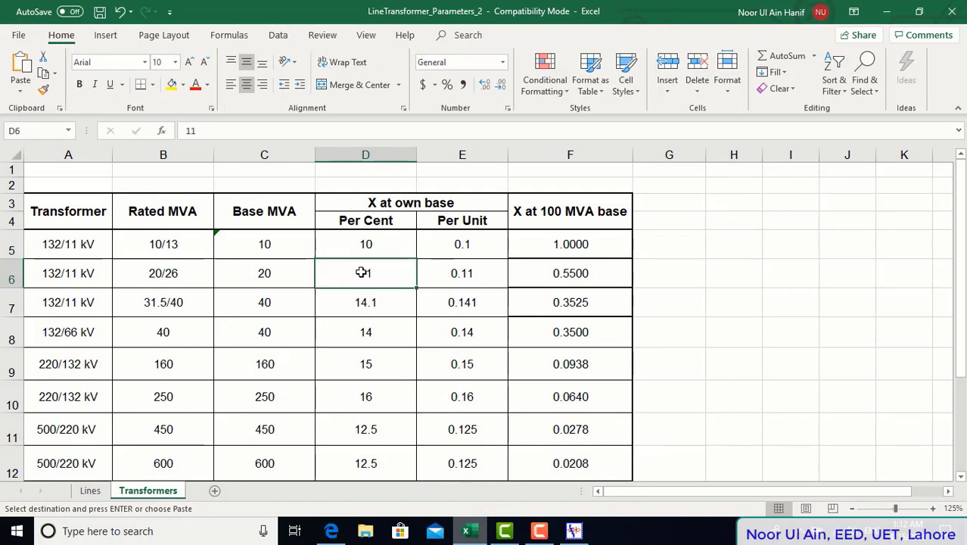
pyautogui.click(468, 533)
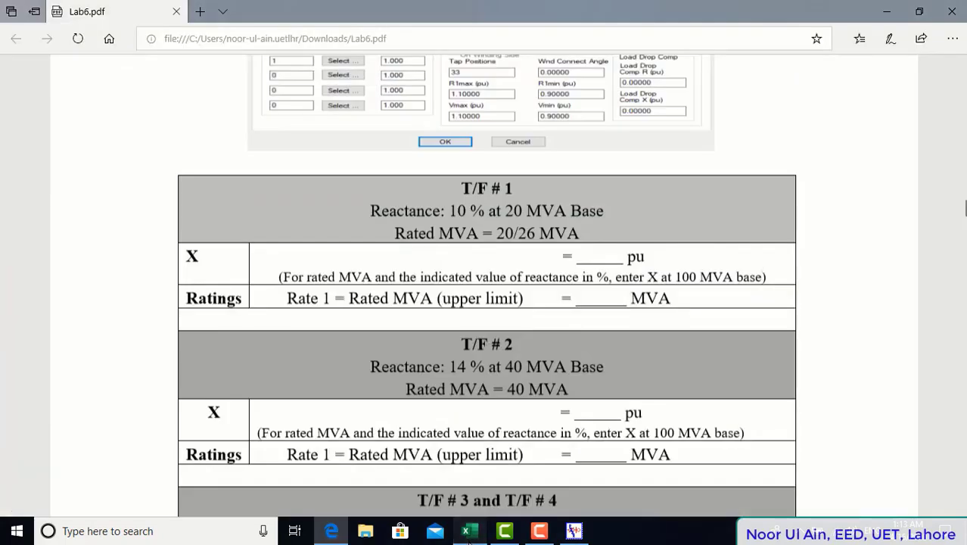
pyautogui.click(468, 533)
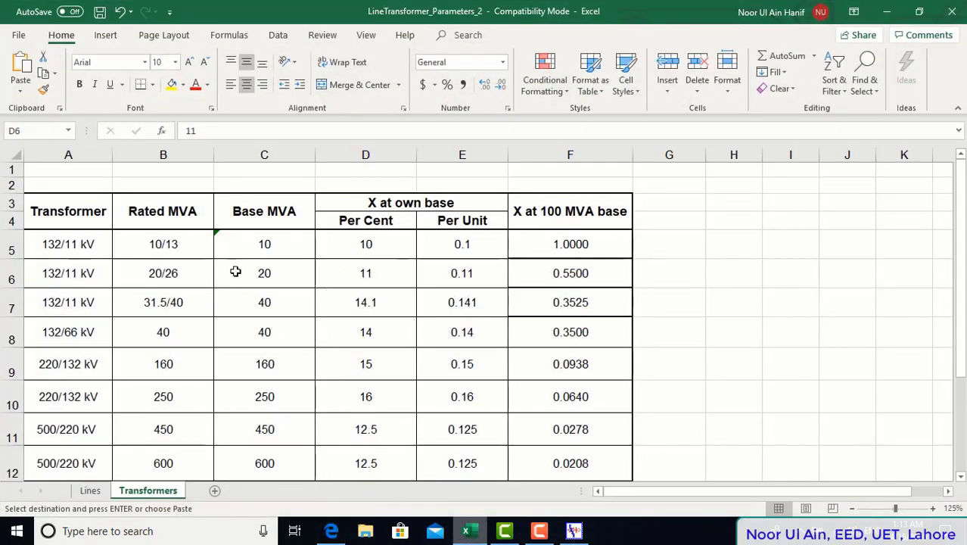
pyautogui.click(379, 275)
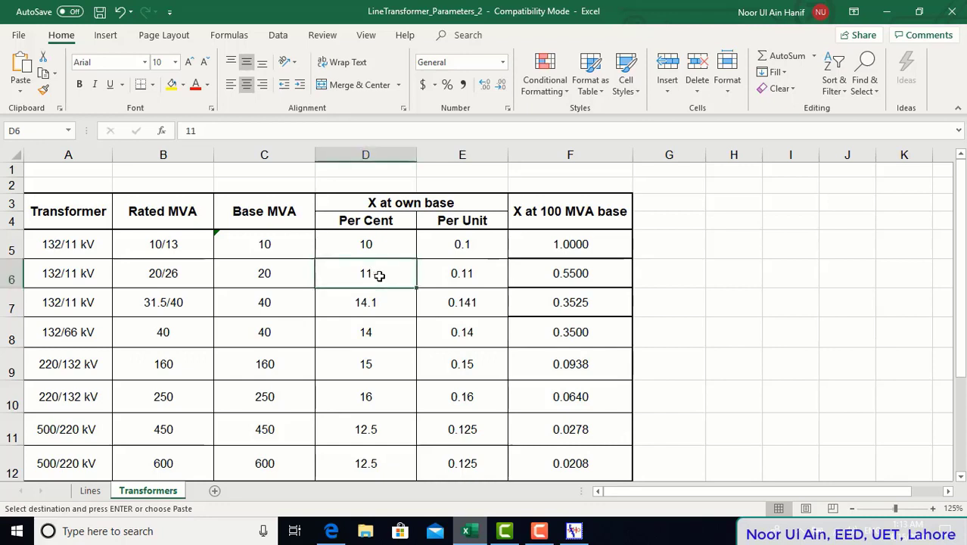
pyautogui.write('10')
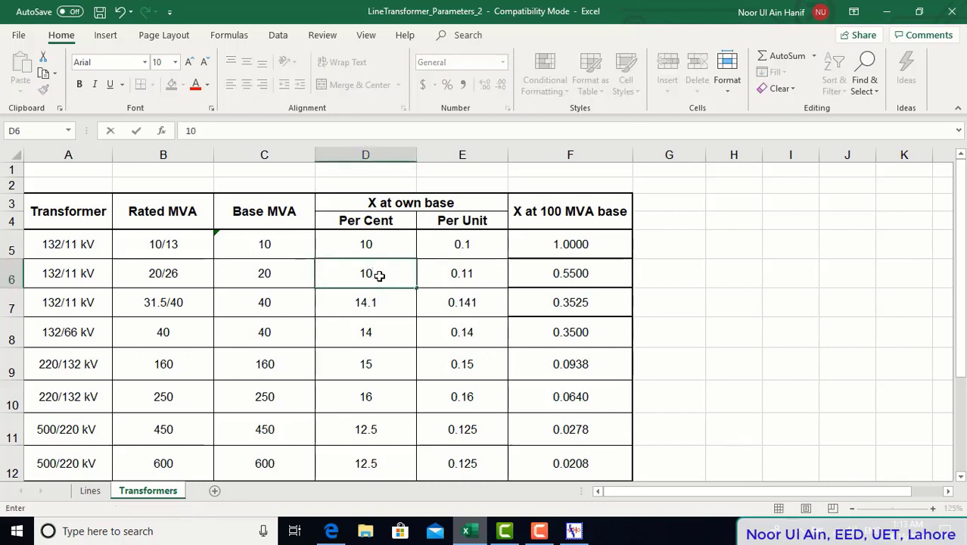
pyautogui.press('Tab')
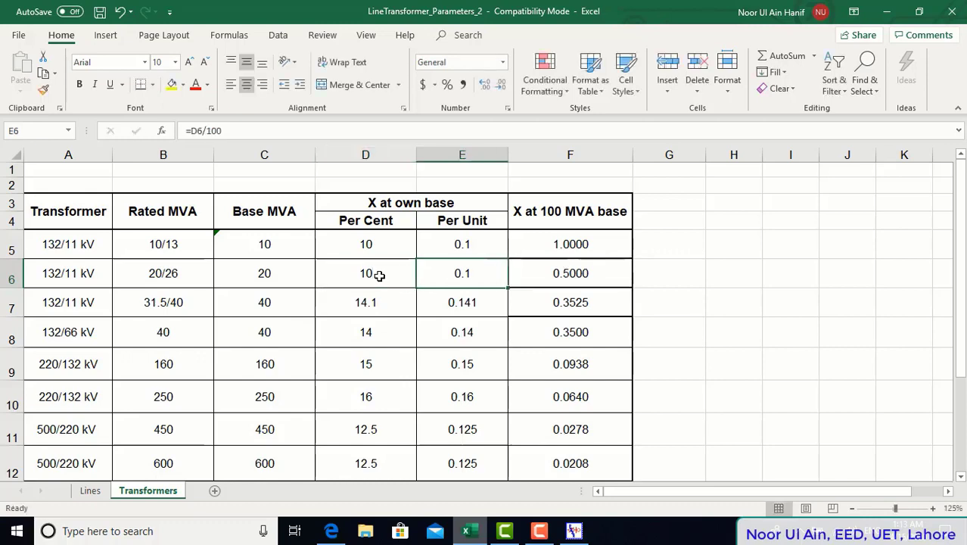
pyautogui.press('Tab')
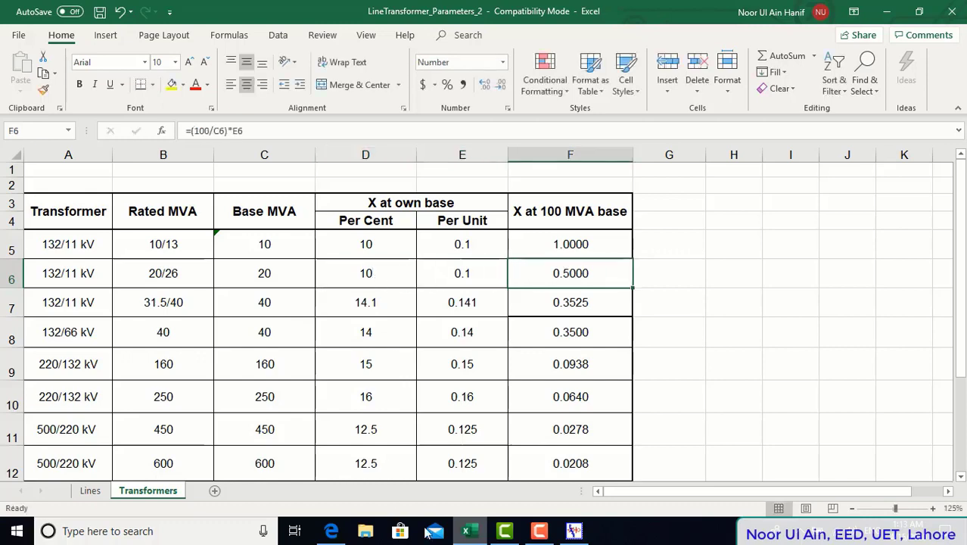
# Read the lab sheet's note on the T/F # 1 reactance and check X at 100 MVA base for the 20/26 MVA transformer in Excel
pyautogui.click(487, 536)
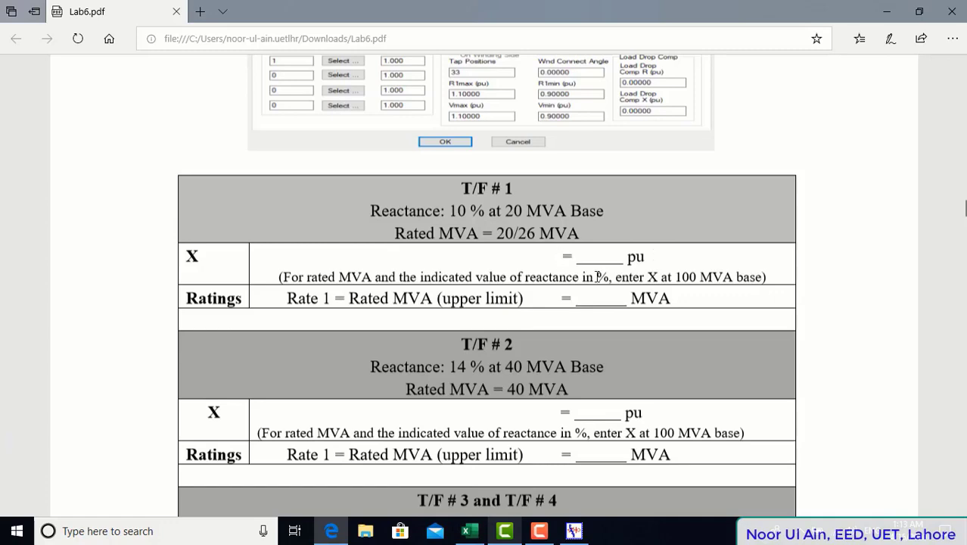
pyautogui.moveTo(676, 277); pyautogui.dragTo(761, 278)
pyautogui.click(471, 532)
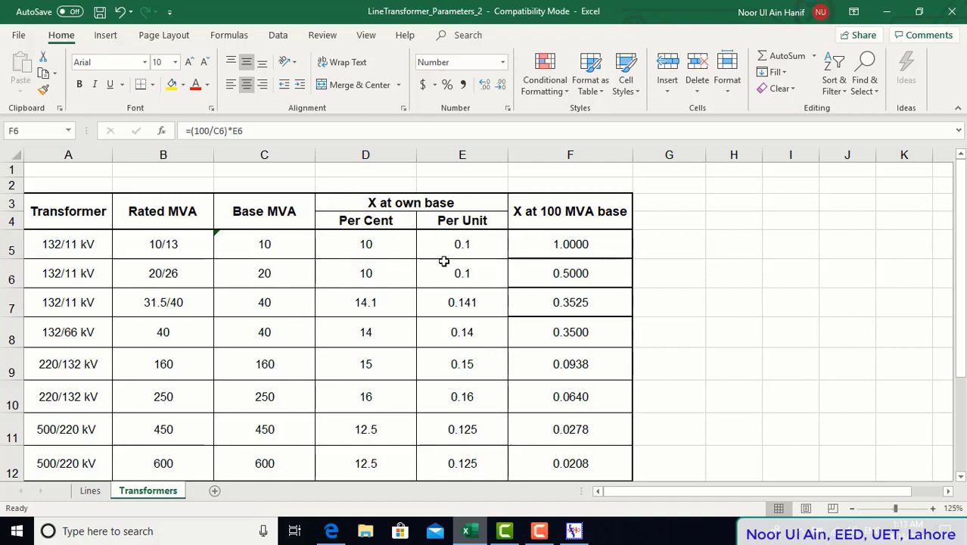
pyautogui.click(566, 274)
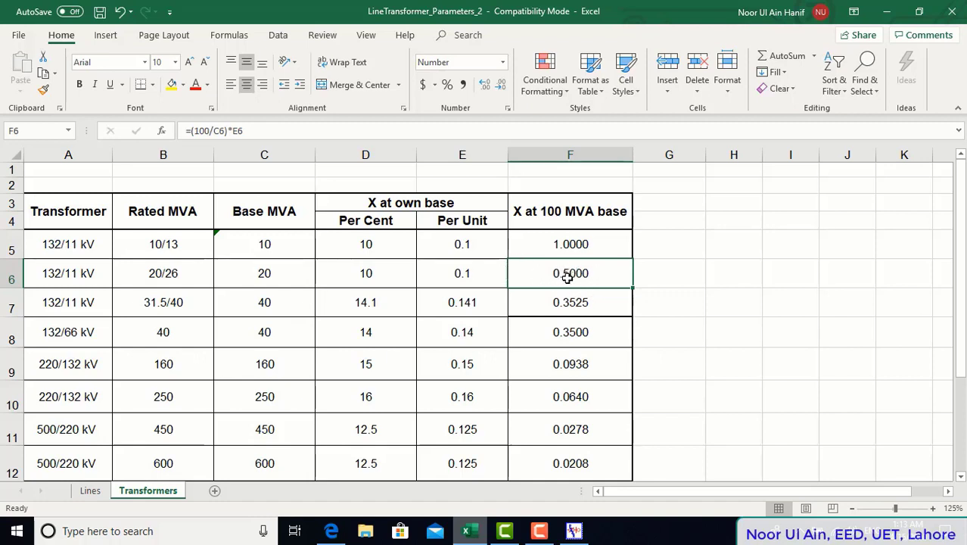
# Switch to PSS®E and open the data record of the two-winding transformer between buses 201 and 301
pyautogui.click(577, 532)
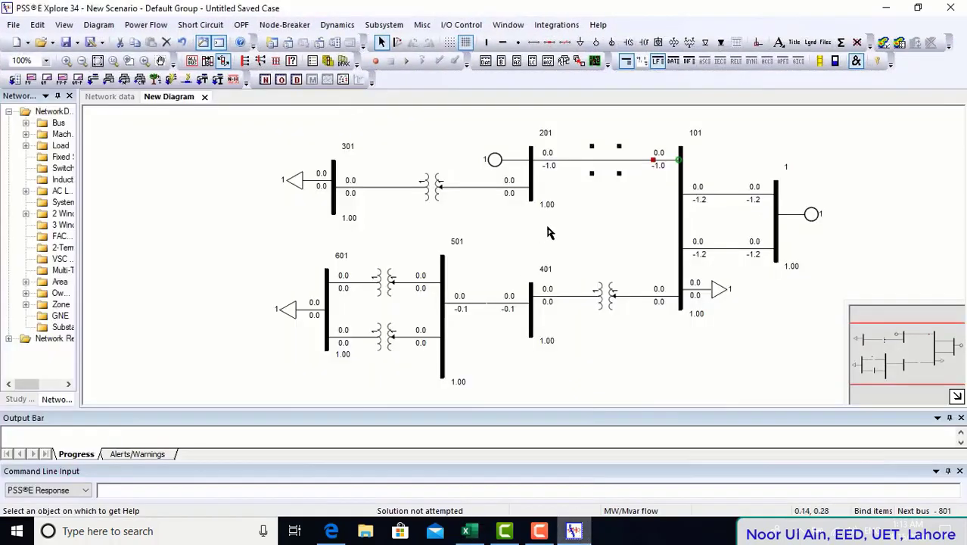
pyautogui.click(433, 187)
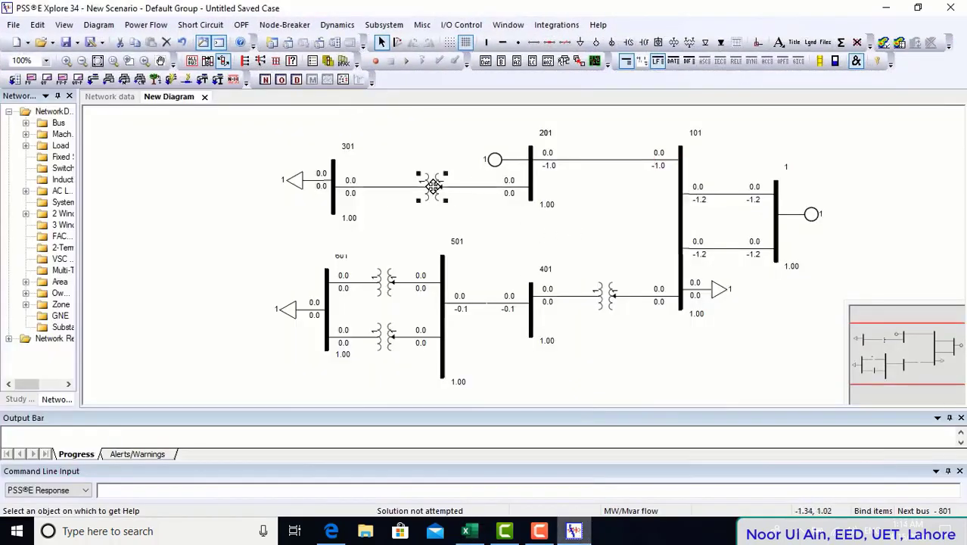
pyautogui.doubleClick(433, 186)
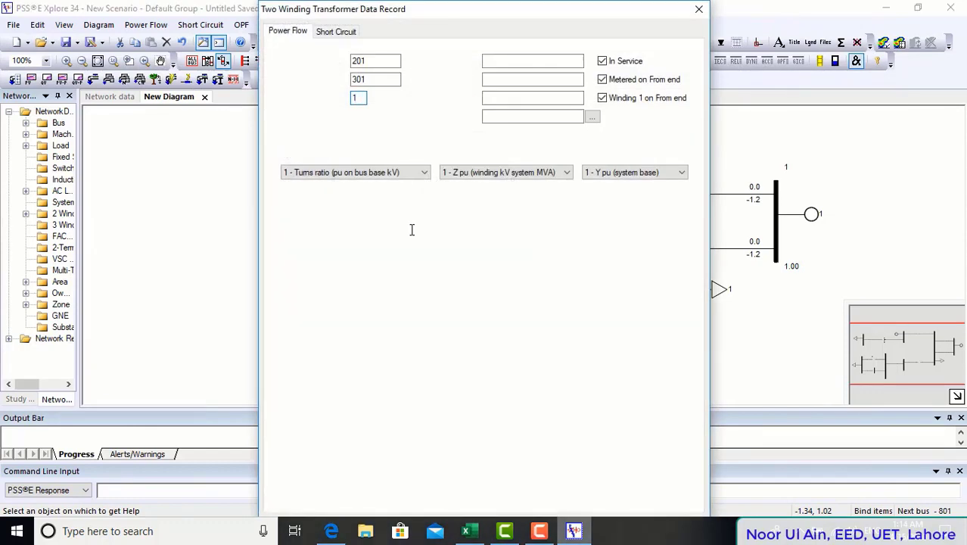
# Set the 201–301 transformer's specified X to 0.5 pu and RATE1 to 26 MVA, checking the rating against the lab sheet before accepting
pyautogui.doubleClick(411, 230)
pyautogui.write('0.5')
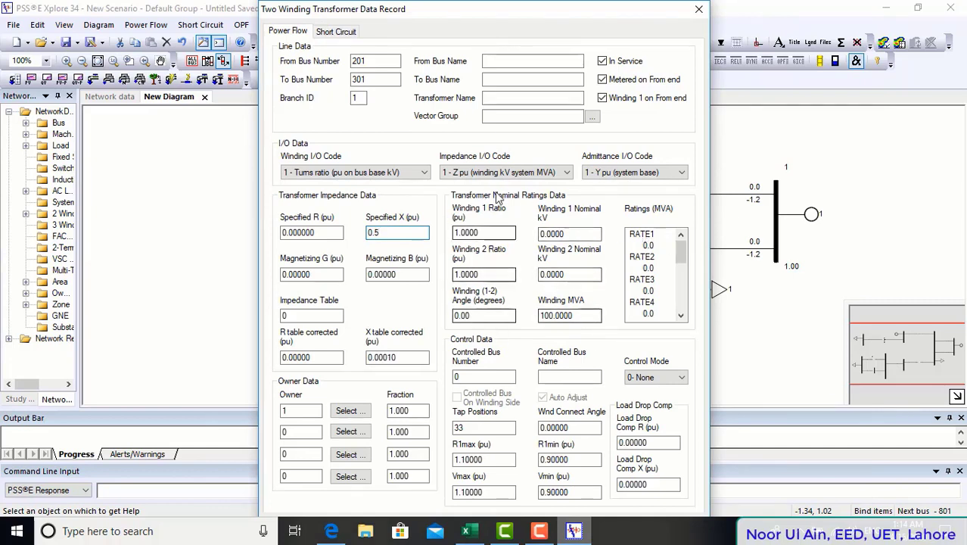
pyautogui.click(649, 246)
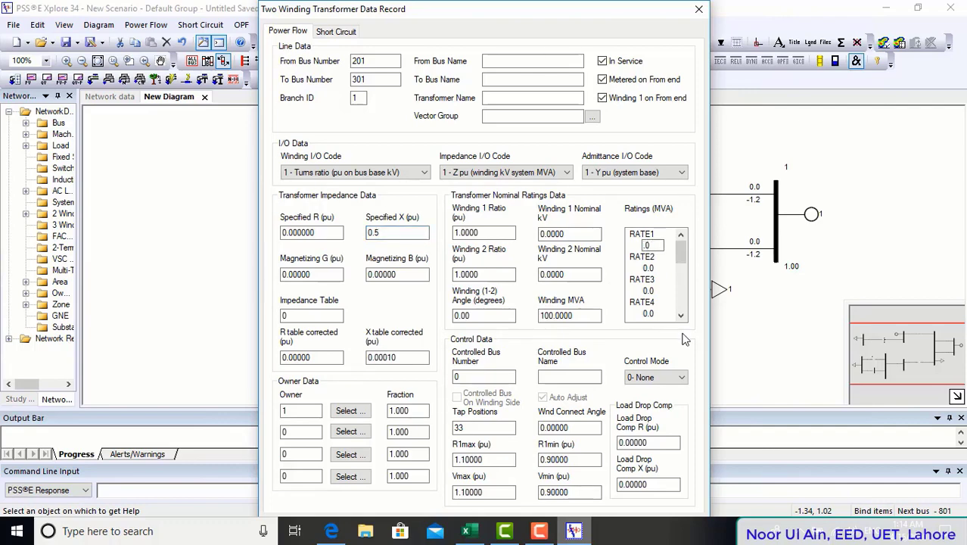
pyautogui.write('26')
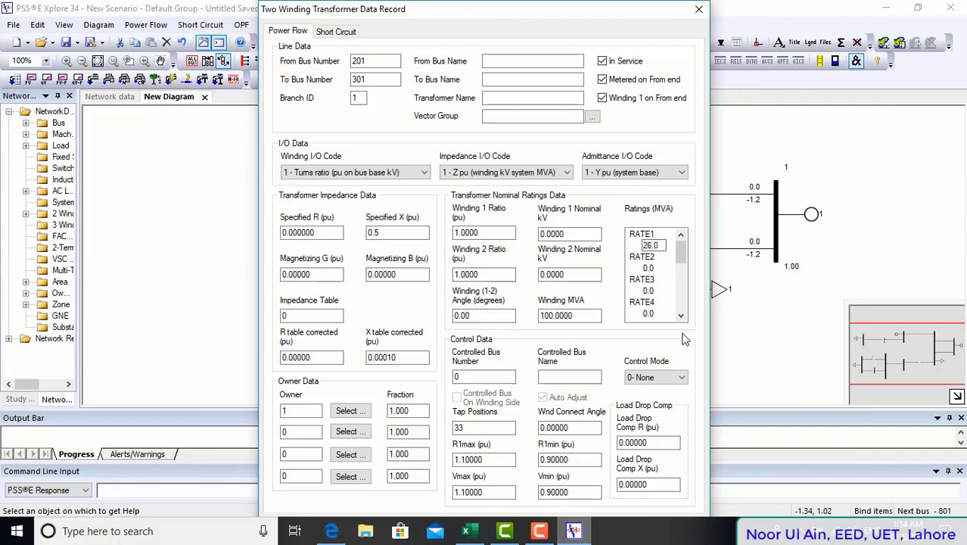
pyautogui.click(337, 532)
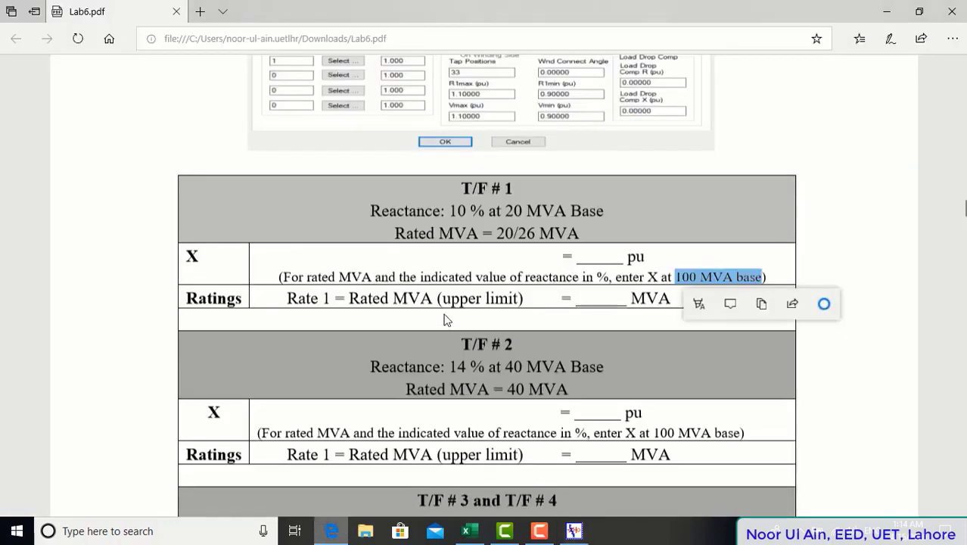
pyautogui.click(446, 320)
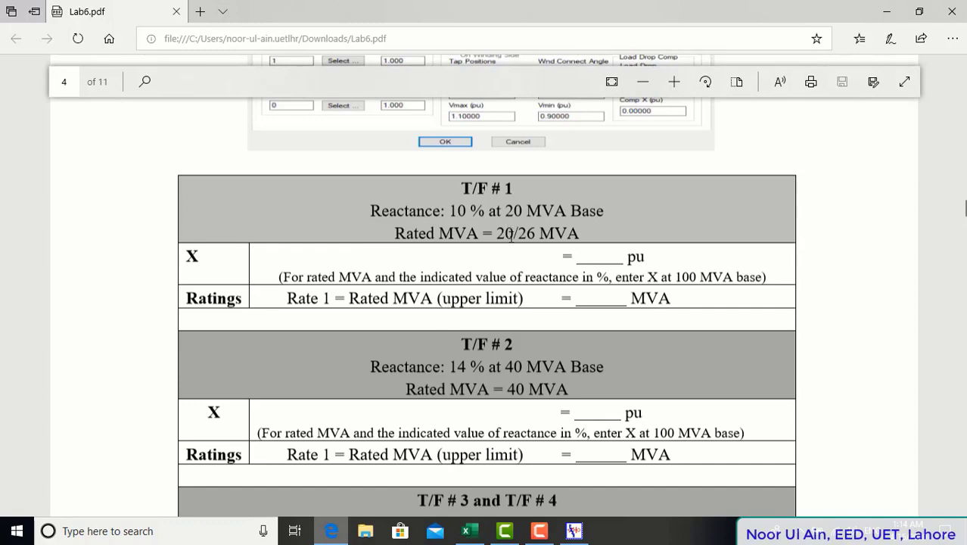
pyautogui.click(573, 531)
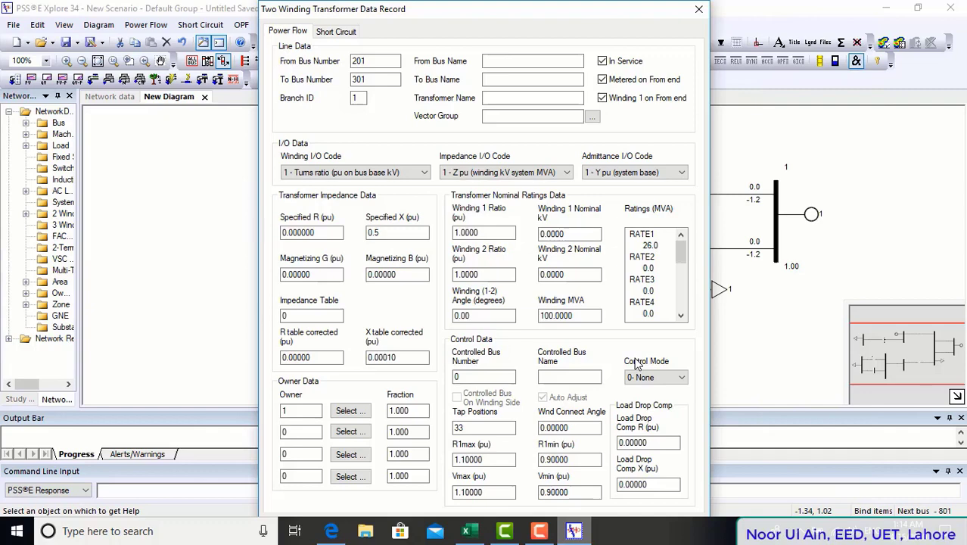
pyautogui.press('Return')
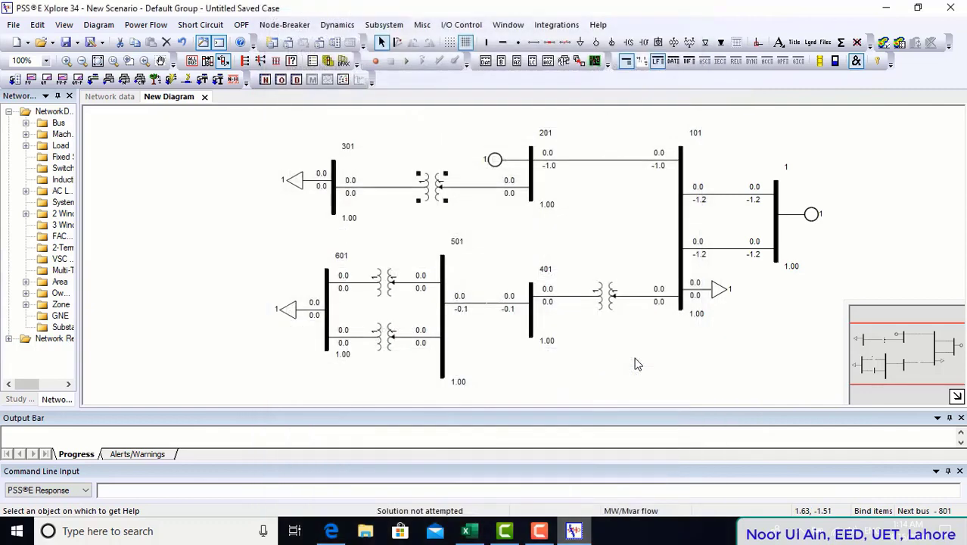
# Read the T/F # 2 data in the lab sheet and locate the 132/66 kV, 40 MVA transformer in the Excel table
pyautogui.click(340, 531)
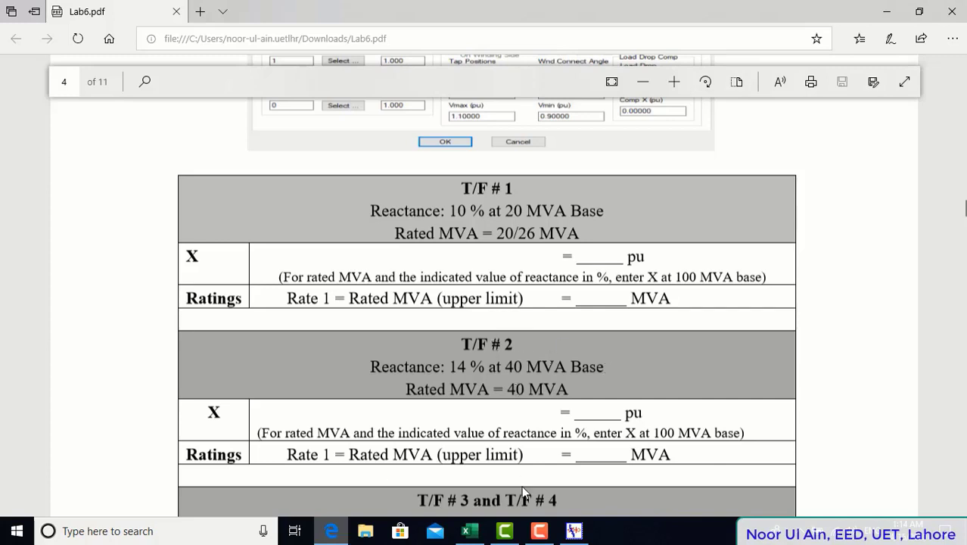
pyautogui.click(573, 531)
pyautogui.rightClick(573, 532)
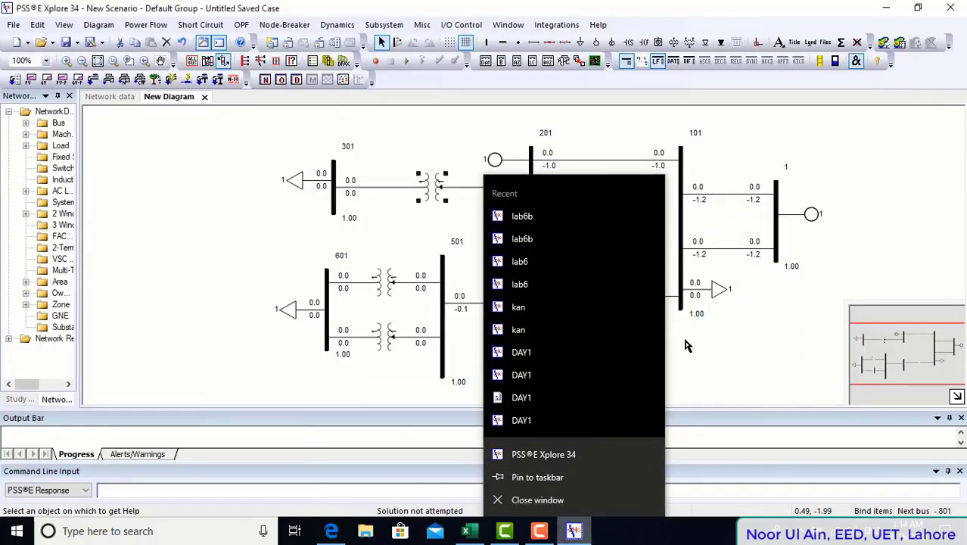
pyautogui.click(685, 345)
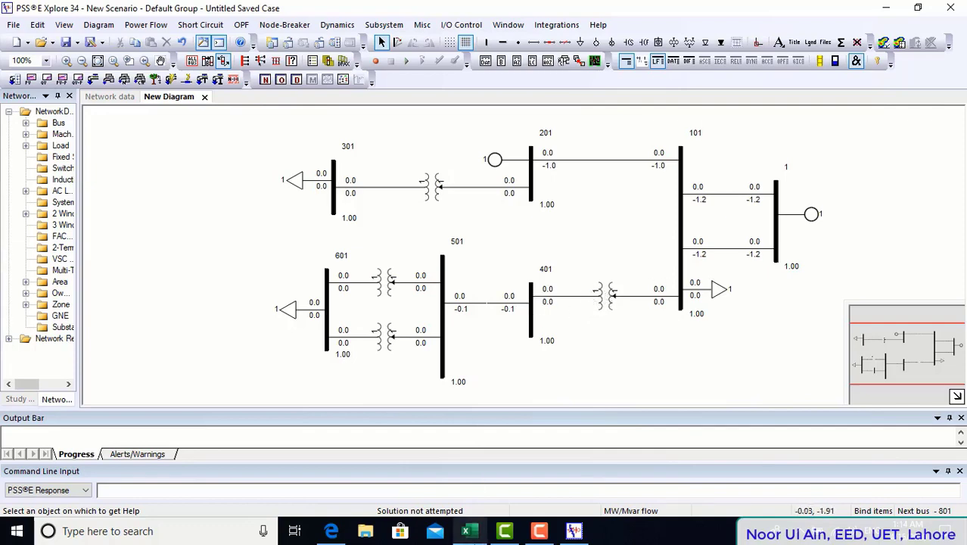
pyautogui.click(466, 531)
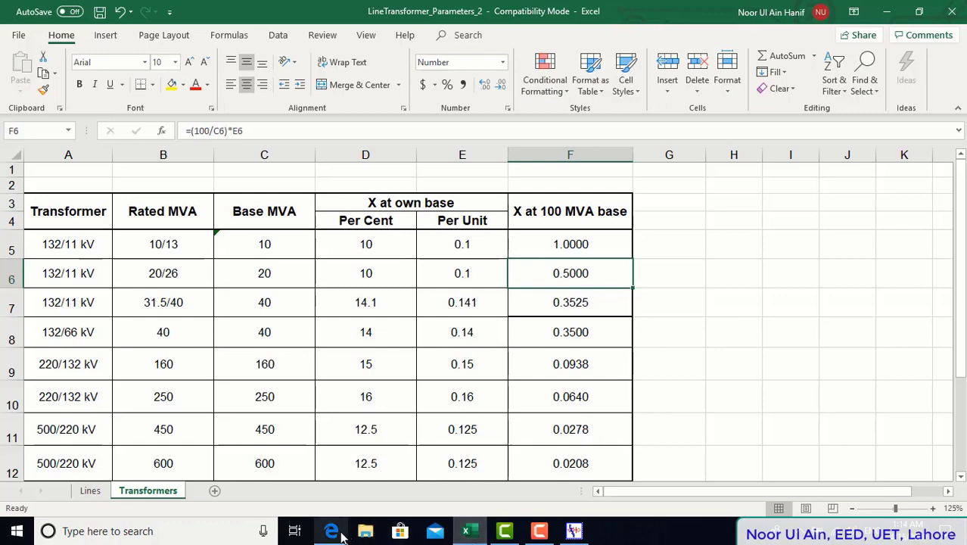
pyautogui.click(339, 534)
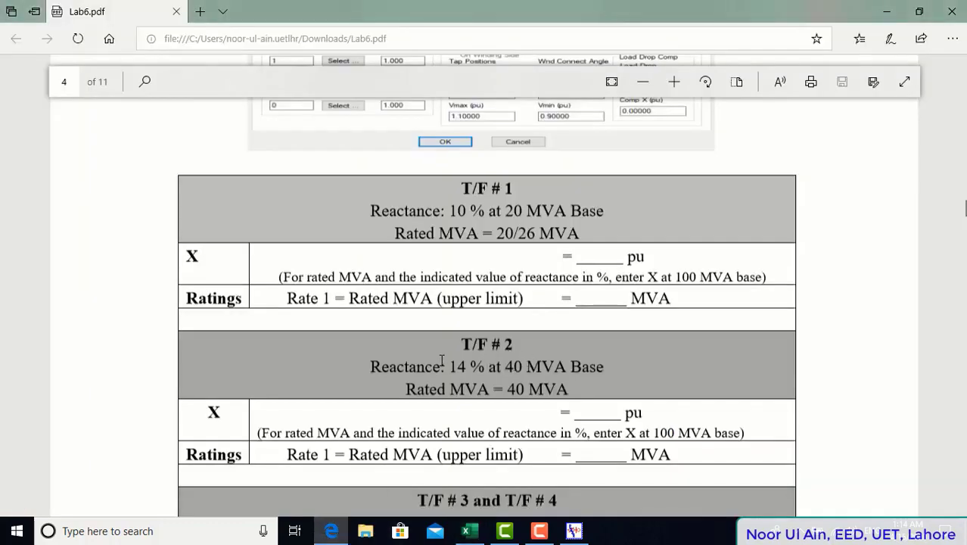
pyautogui.click(466, 532)
pyautogui.click(69, 339)
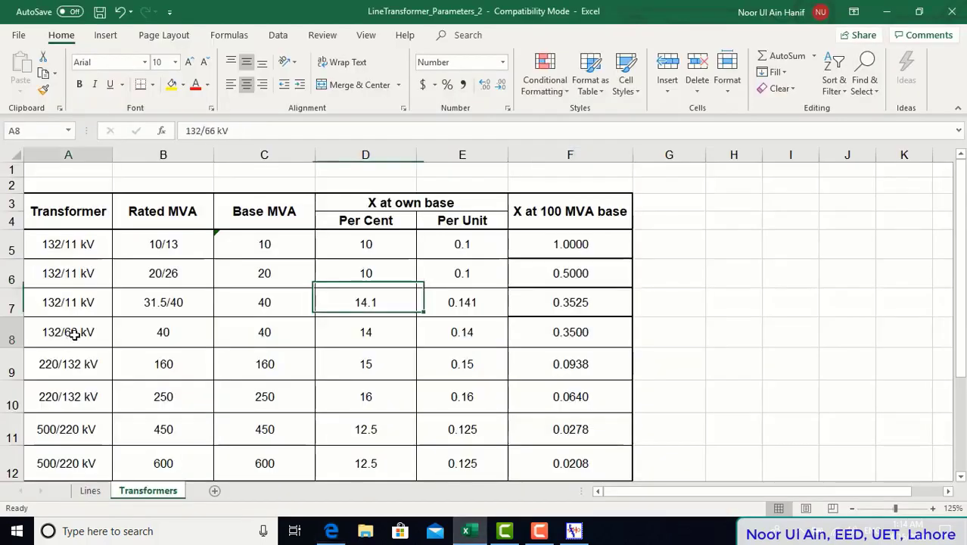
pyautogui.click(145, 333)
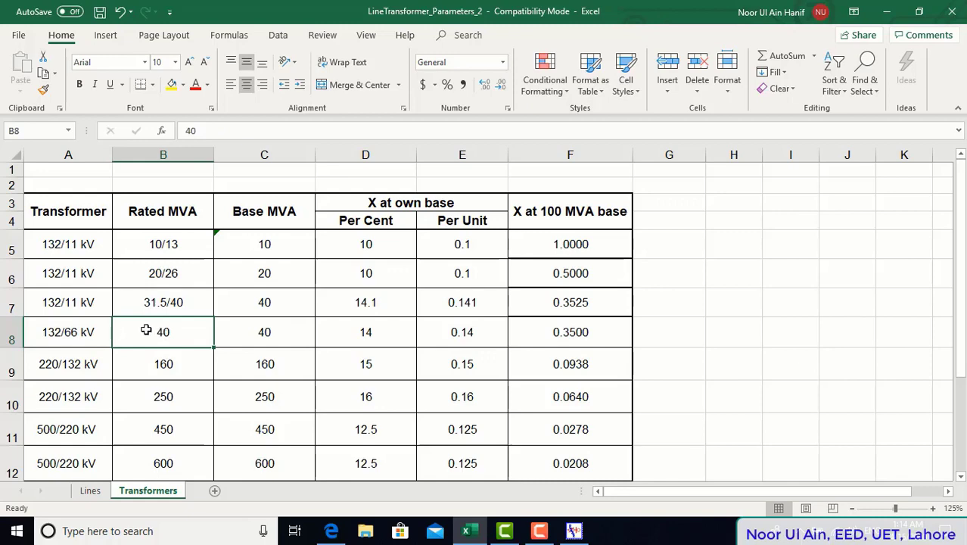
# Compare the lab sheet's T/F # 2 reactance and base MVA with the Excel row and check its X at 100 MVA base
pyautogui.click(332, 532)
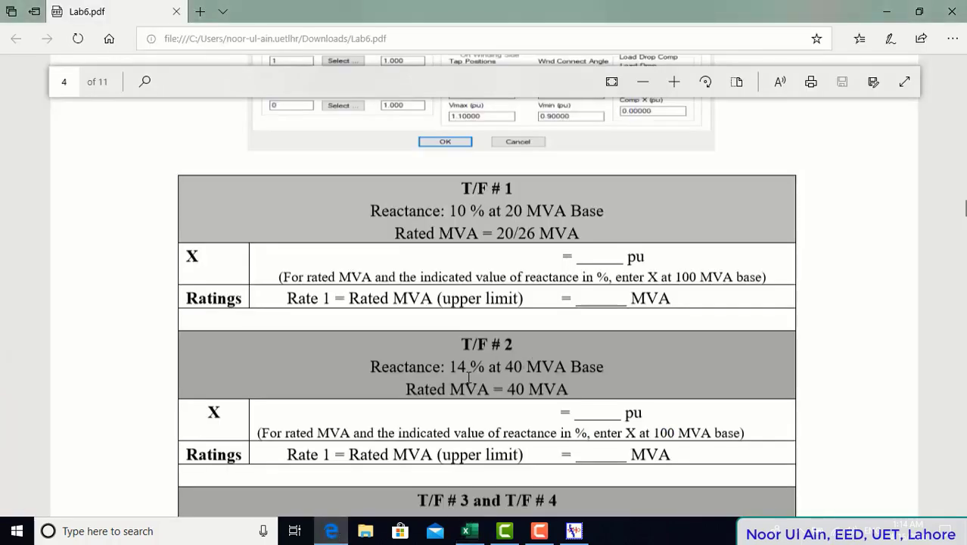
pyautogui.moveTo(452, 367); pyautogui.dragTo(615, 361)
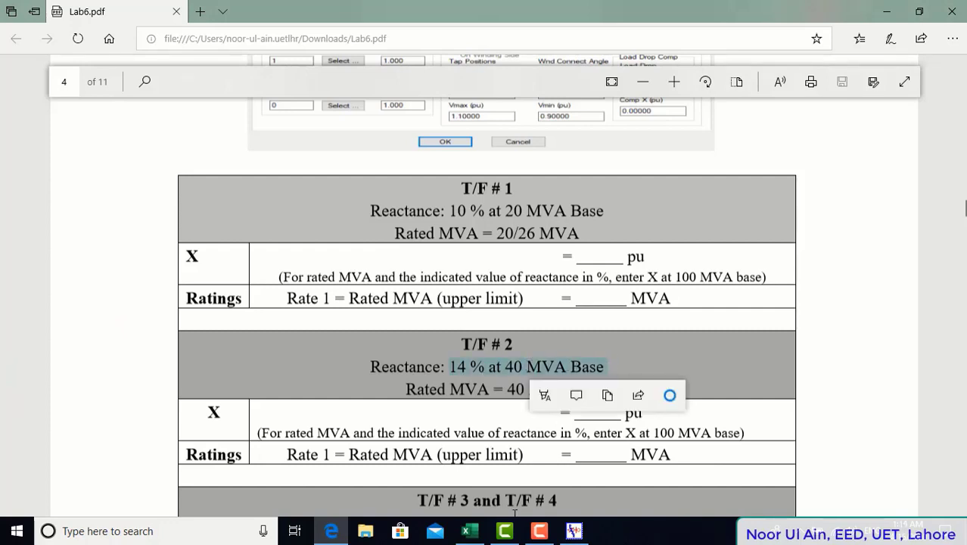
pyautogui.click(469, 532)
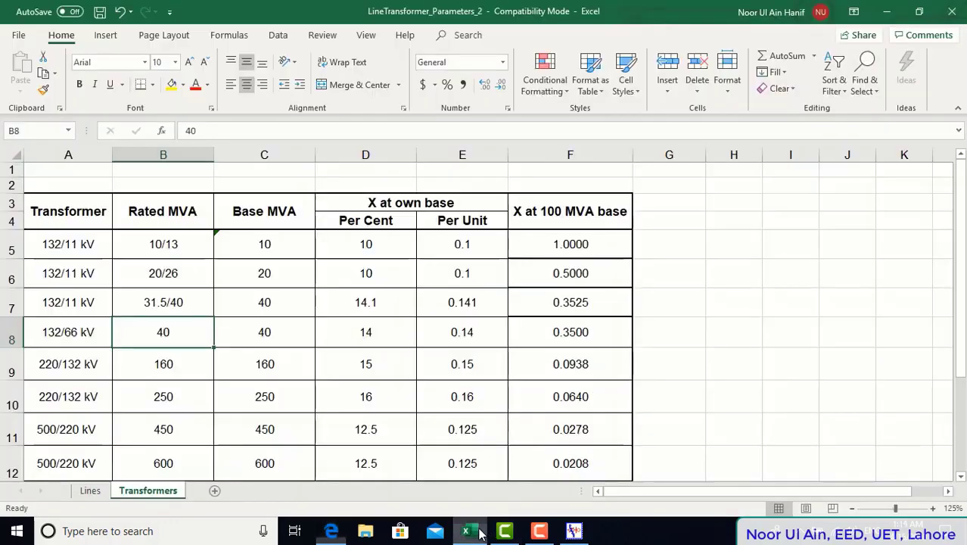
pyautogui.click(364, 336)
pyautogui.click(296, 337)
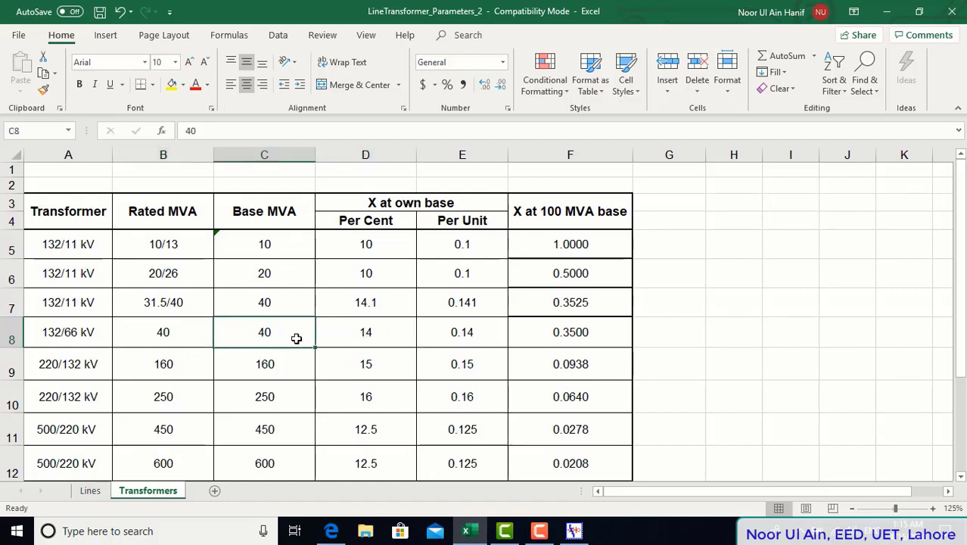
pyautogui.click(556, 341)
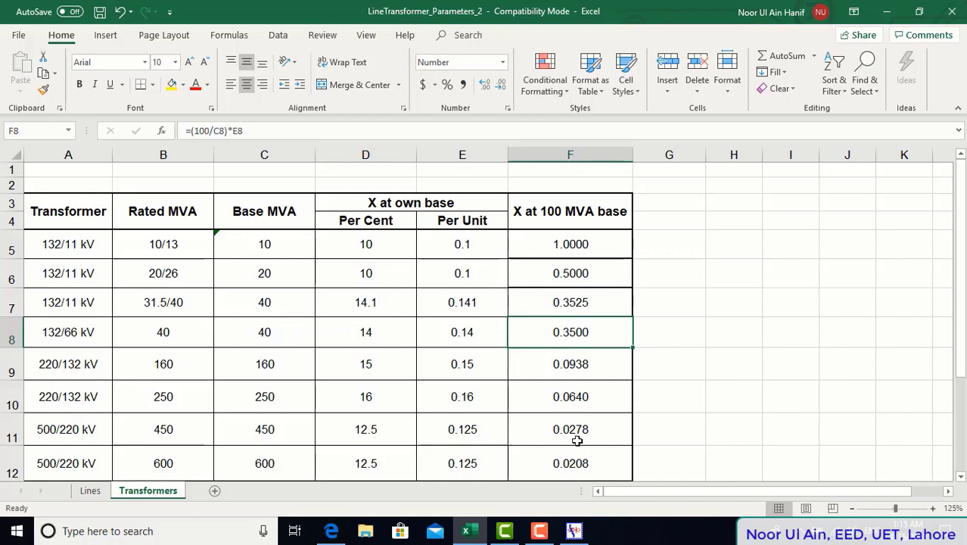
# Switch to PSS®E and set the specified X of the transformer between buses 101 and 401 to 0.35 pu
pyautogui.click(576, 530)
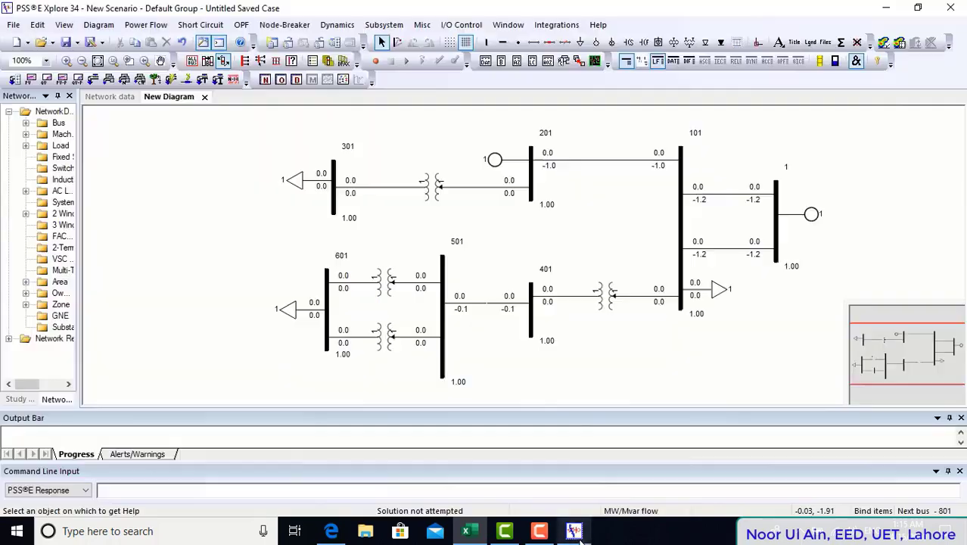
pyautogui.click(615, 293)
pyautogui.doubleClick(615, 293)
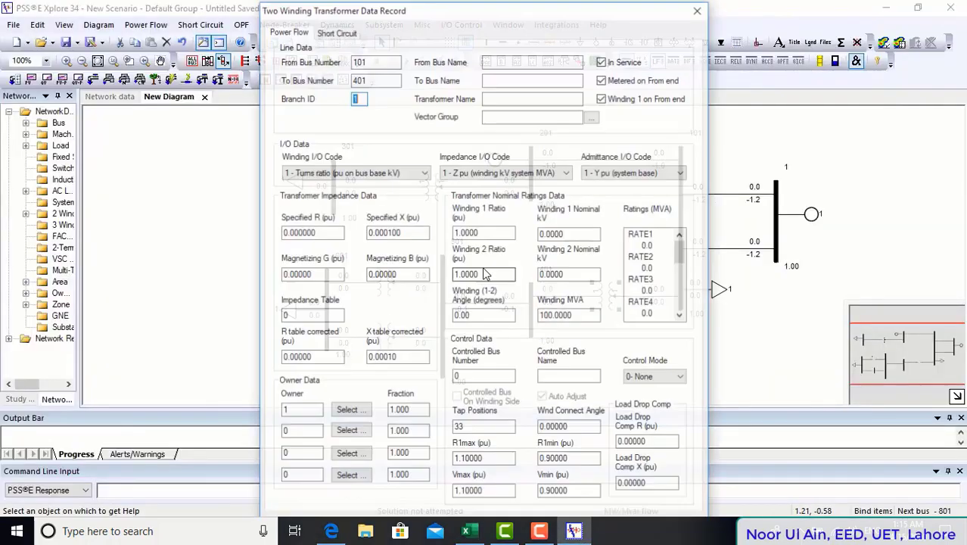
pyautogui.doubleClick(400, 232)
pyautogui.write('0.35')
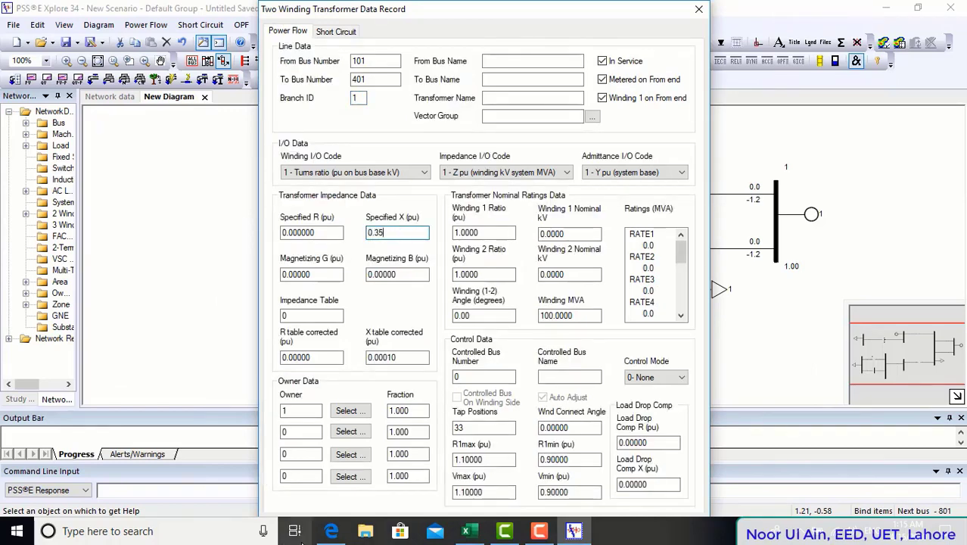
# Check the T/F # 2 rating in the lab sheet, set the 101–401 transformer's RATE1 to 40 MVA and accept the record
pyautogui.click(330, 533)
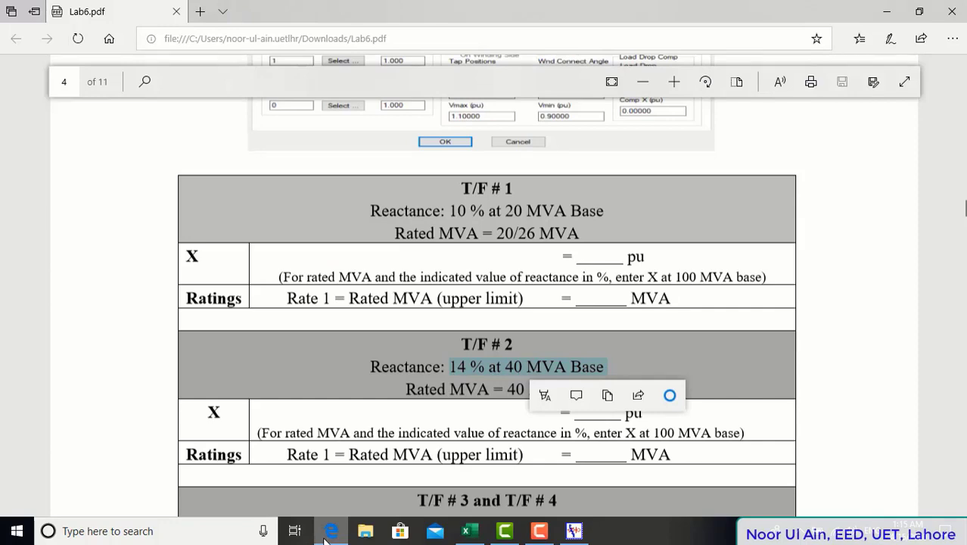
pyautogui.click(330, 533)
pyautogui.write('35')
pyautogui.doubleClick(648, 244)
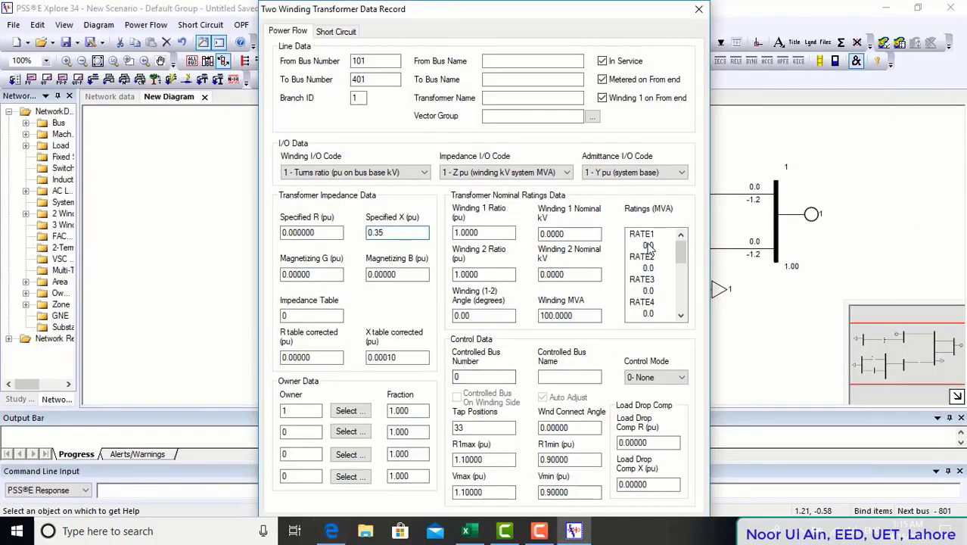
pyautogui.write('400')
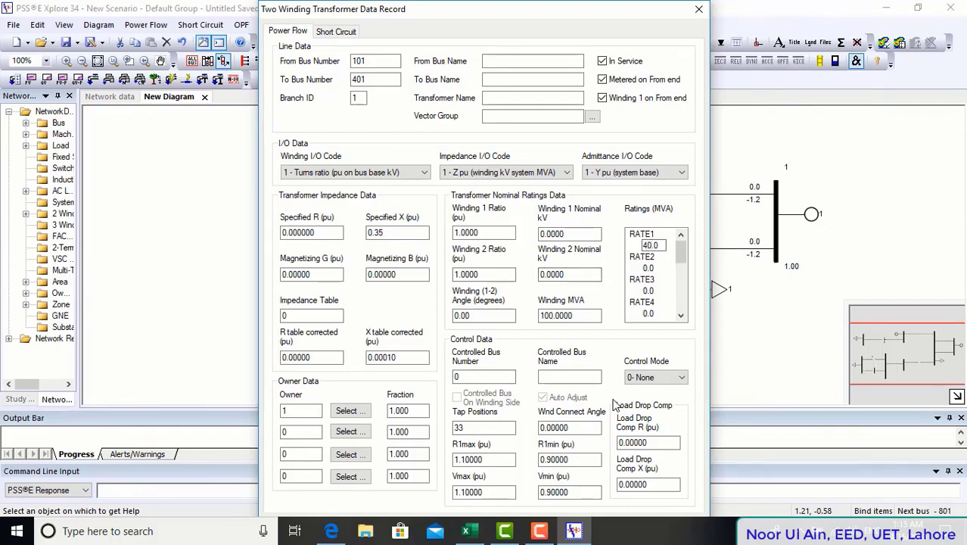
pyautogui.press('Return')
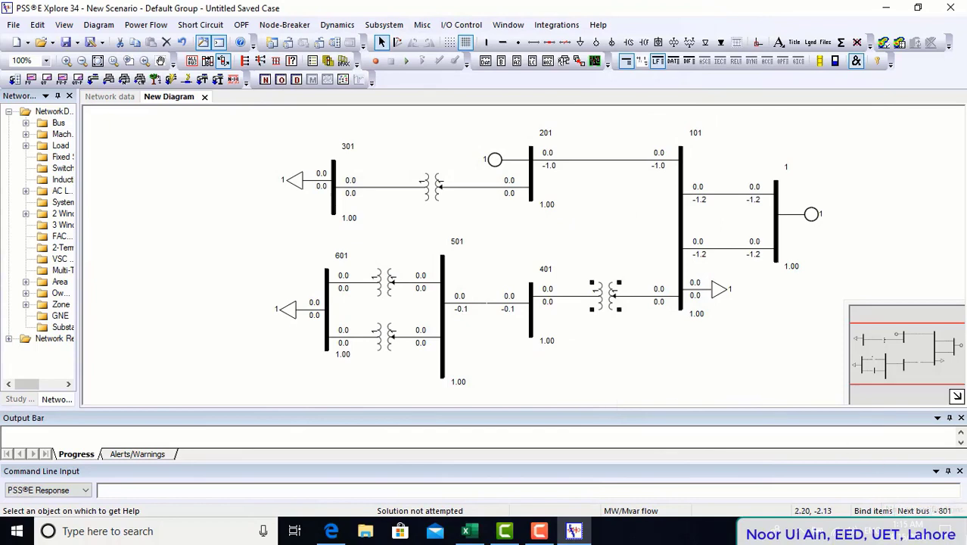
# Read the T/F # 3 and T/F # 4 data in the lab sheet and locate the 10/13 MVA transformer in the Excel table
pyautogui.click(330, 532)
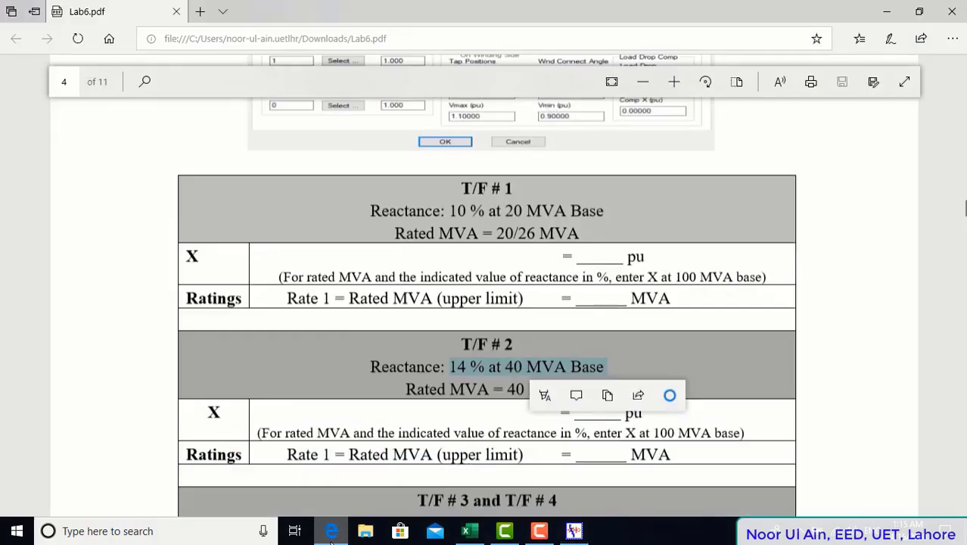
pyautogui.click(796, 412)
pyautogui.scroll(-1, 796, 413)
pyautogui.scroll(-2, 795, 413)
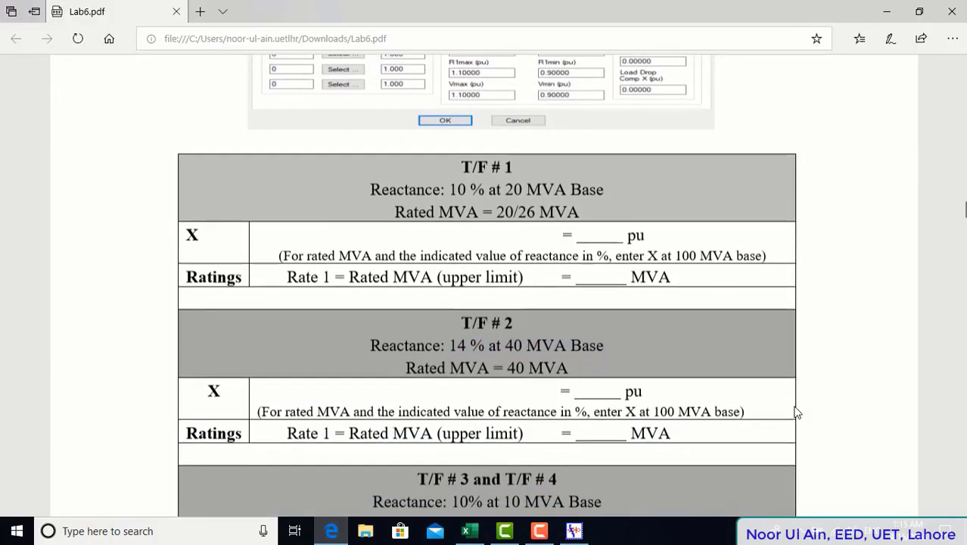
pyautogui.scroll(-4, 796, 413)
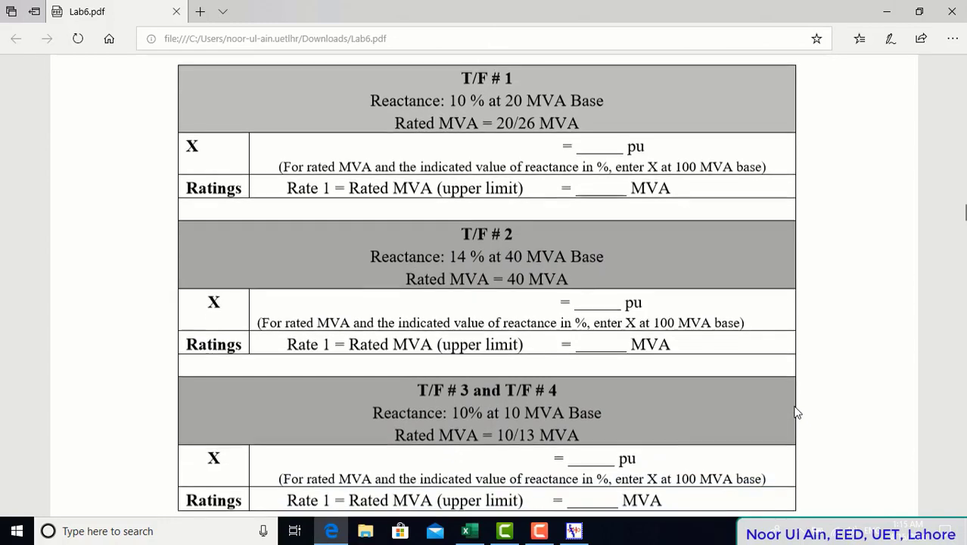
pyautogui.scroll(-1, 796, 413)
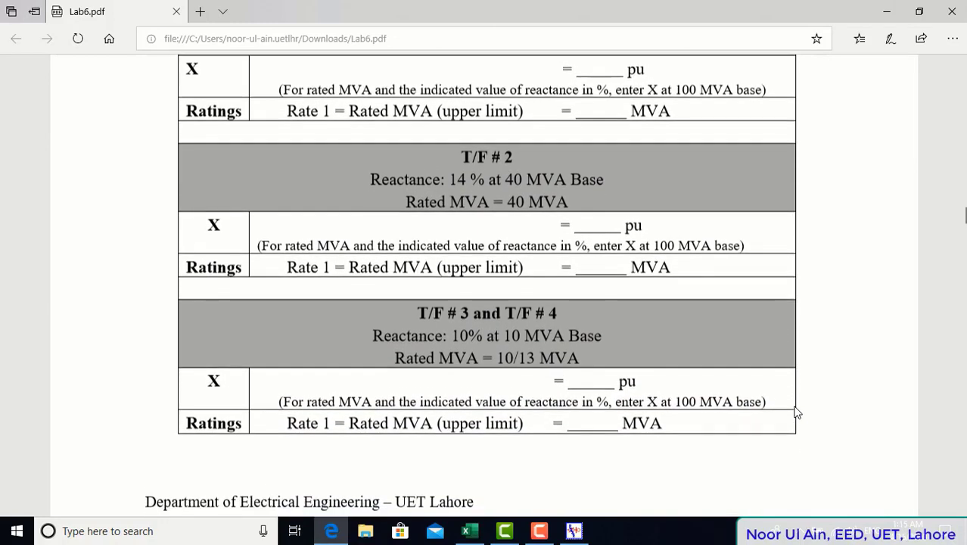
pyautogui.click(480, 534)
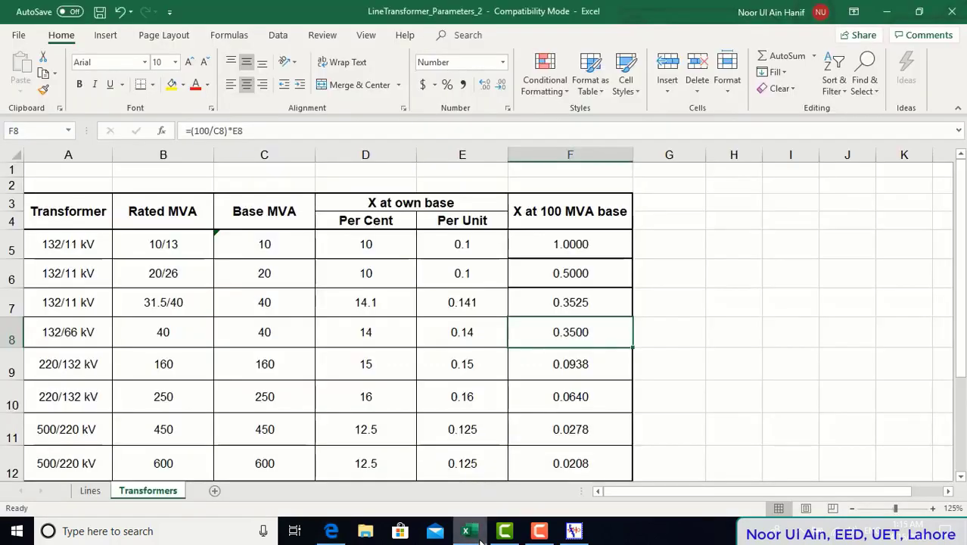
pyautogui.click(172, 239)
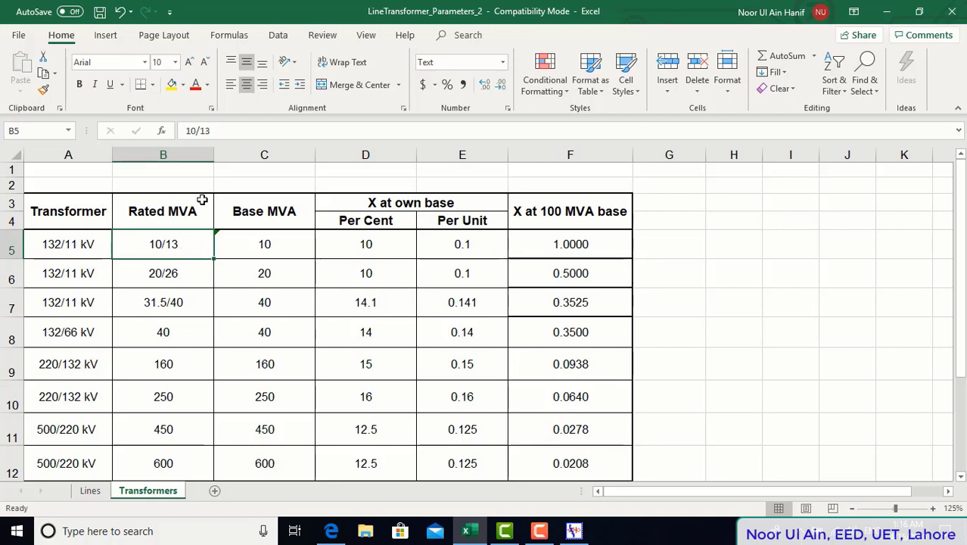
# Compare the lab sheet's T/F # 3 and # 4 reactance and base MVA with the 10/13 MVA Excel row and check X at 100 MVA base
pyautogui.click(333, 536)
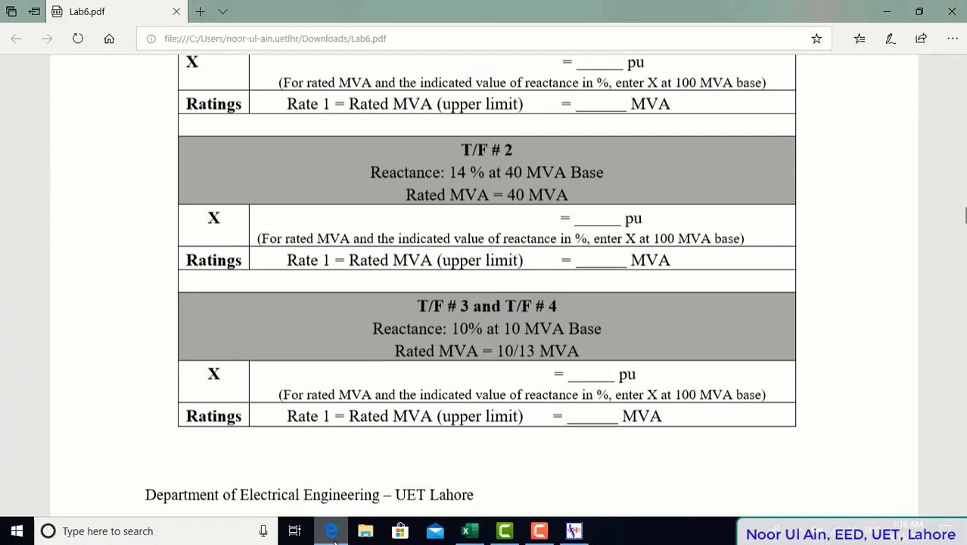
pyautogui.moveTo(454, 328); pyautogui.dragTo(566, 328)
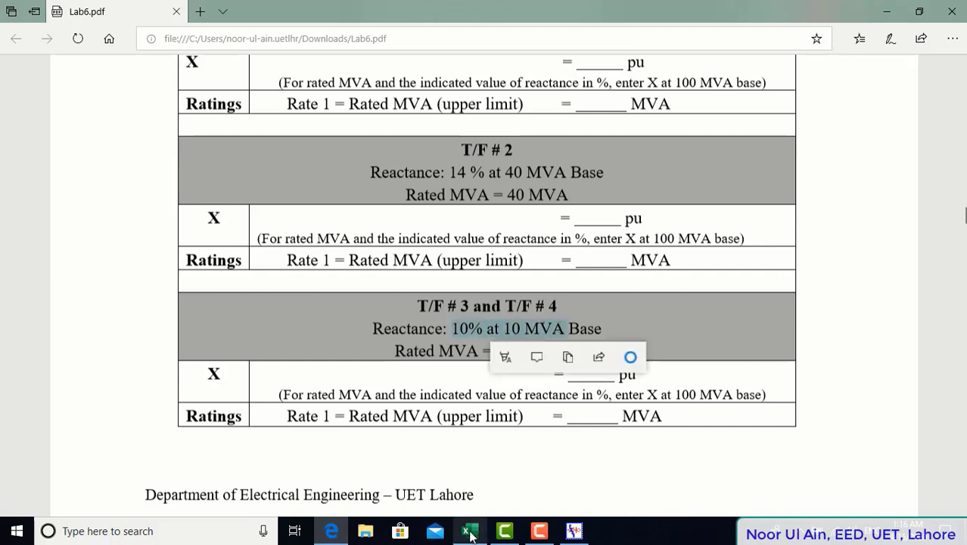
pyautogui.click(469, 531)
pyautogui.click(363, 245)
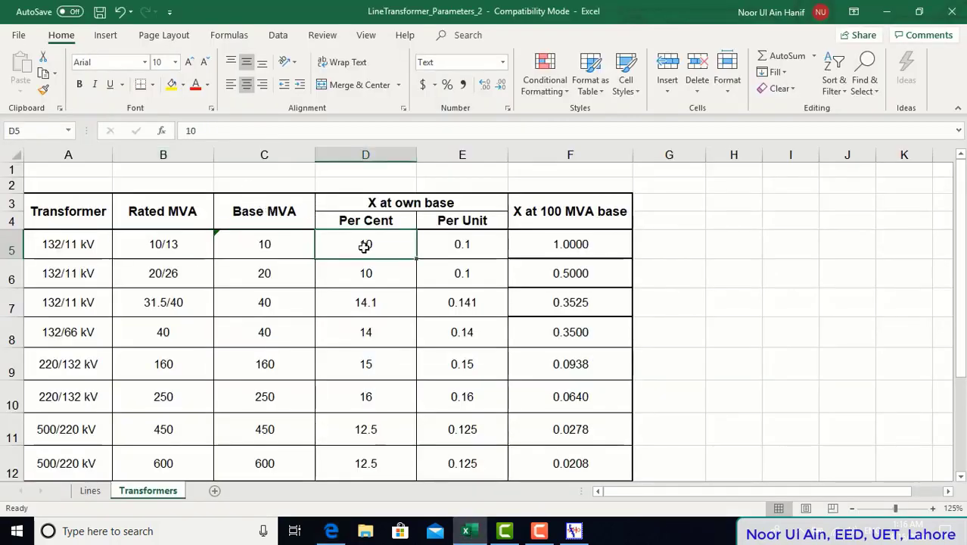
pyautogui.click(295, 237)
pyautogui.click(571, 249)
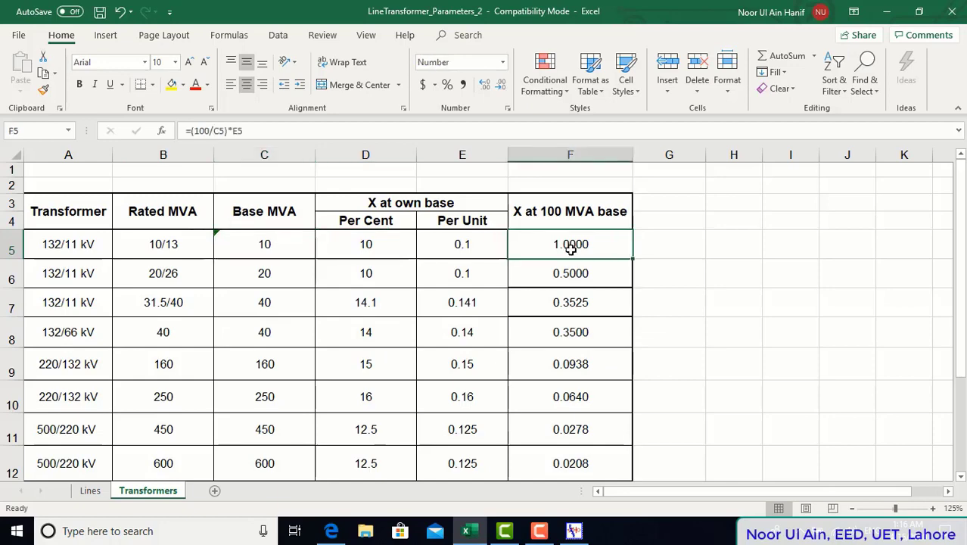
# Switch to PSS®E and set the specified X of the transformer with branch ID 1 between buses 501 and 601 to 1 pu
pyautogui.click(575, 530)
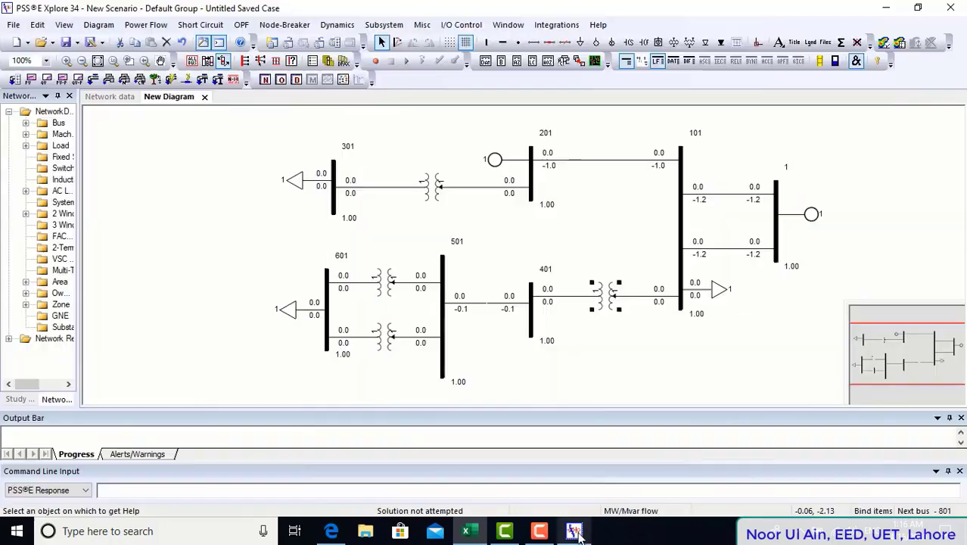
pyautogui.click(382, 283)
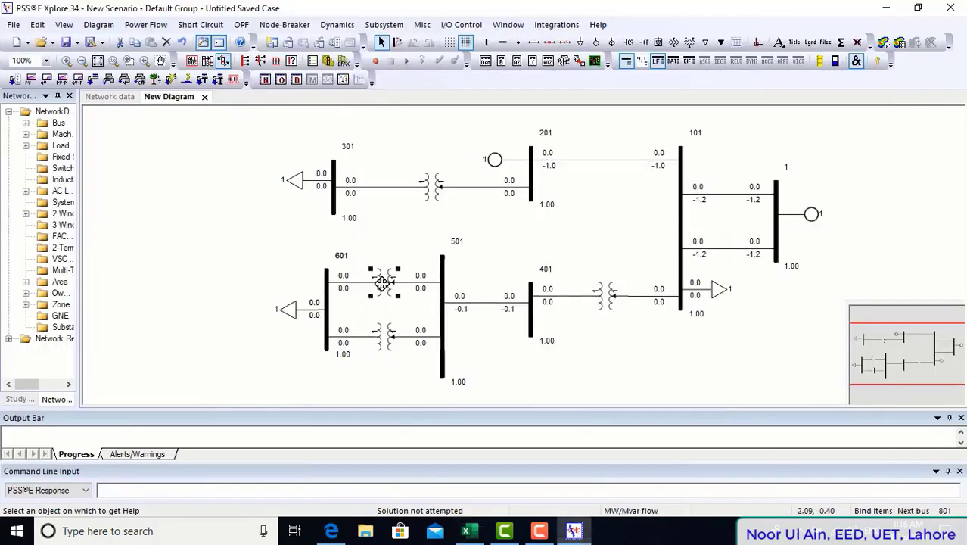
pyautogui.doubleClick(382, 283)
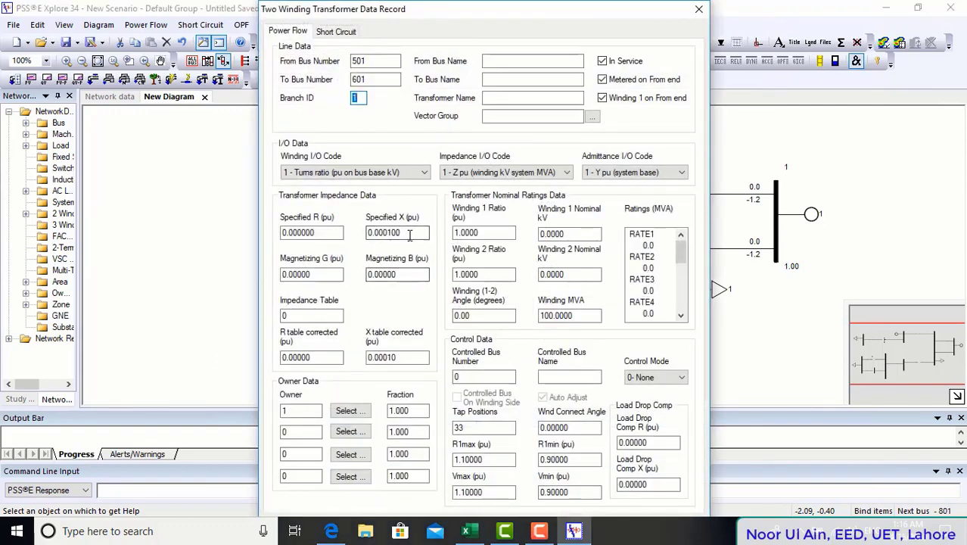
pyautogui.write('1')
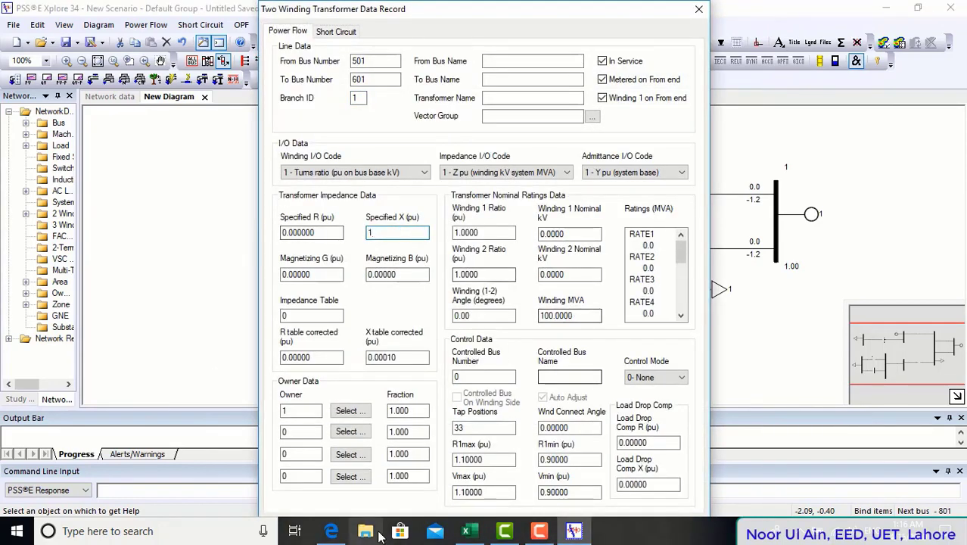
# Check the T/F # 3 rating in the lab sheet, set RATE1 to the 13 MVA upper limit and accept the record
pyautogui.click(331, 533)
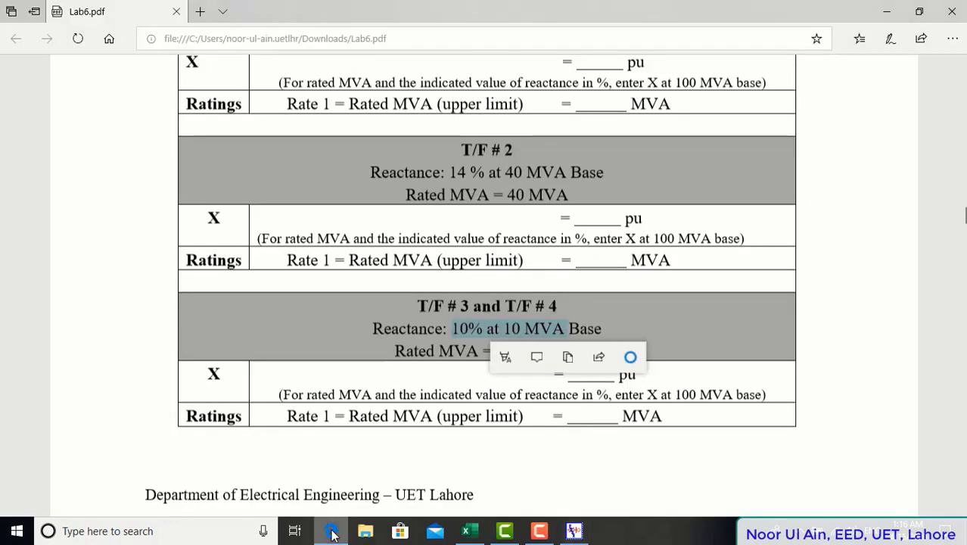
pyautogui.click(332, 533)
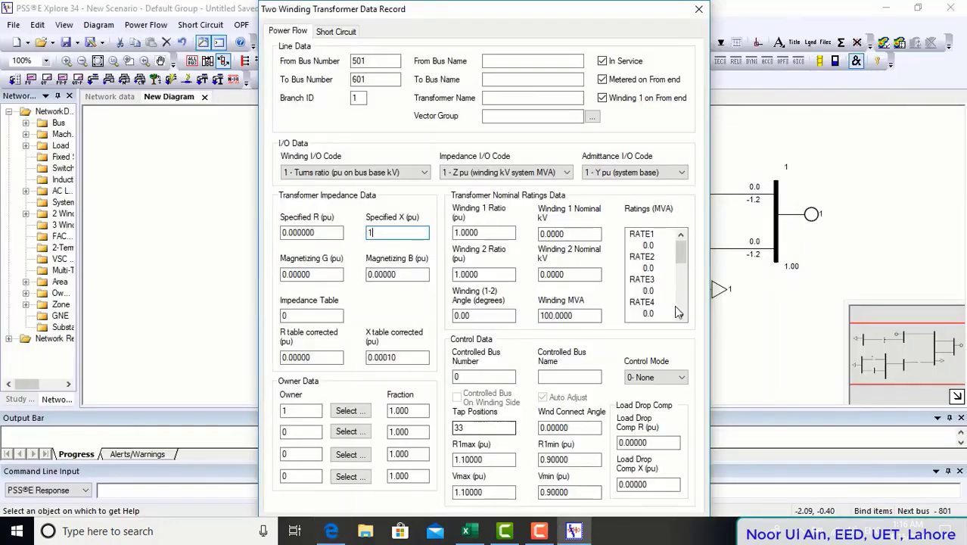
pyautogui.click(649, 246)
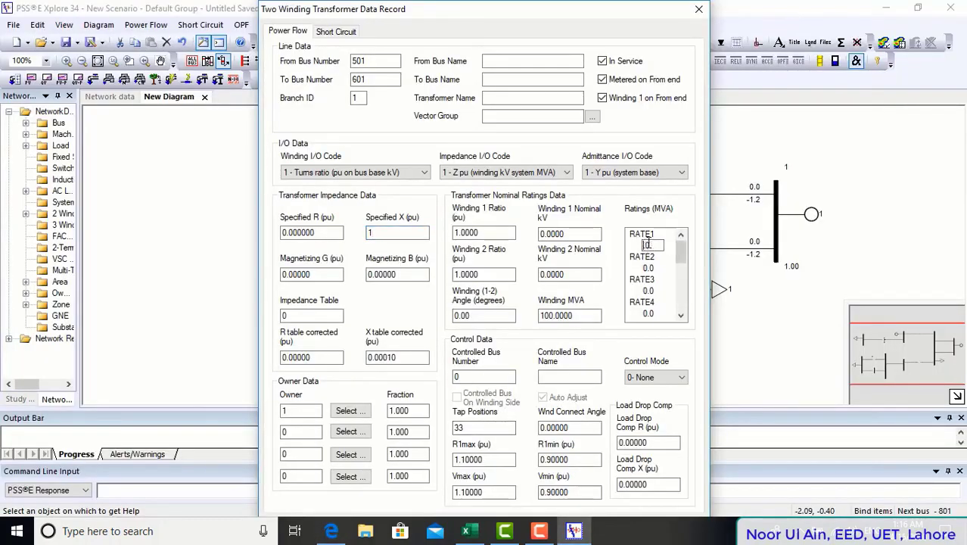
pyautogui.press('Return')
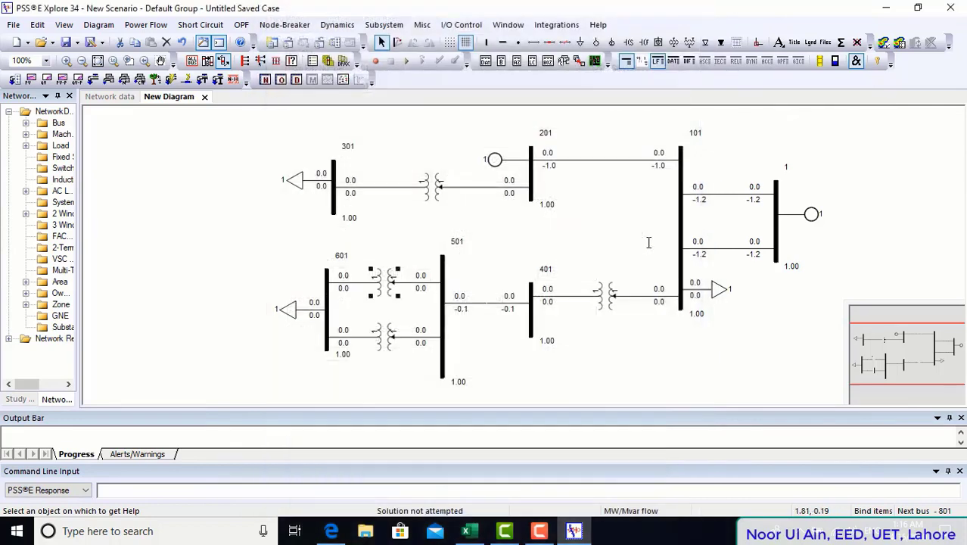
# Set the specified X to 1 pu and RATE1 to 13 MVA for the 501–601 transformer with branch ID 2 and accept the record
pyautogui.click(390, 336)
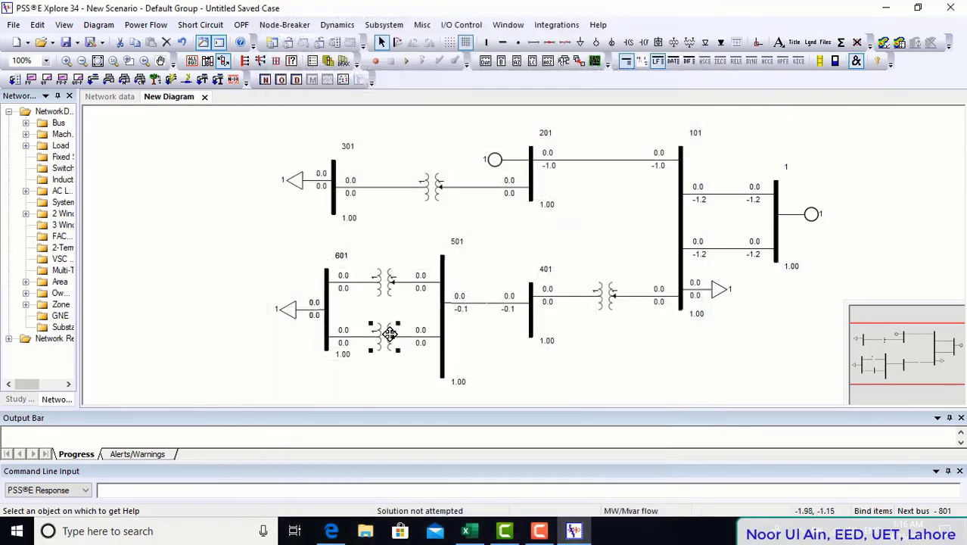
pyautogui.doubleClick(390, 335)
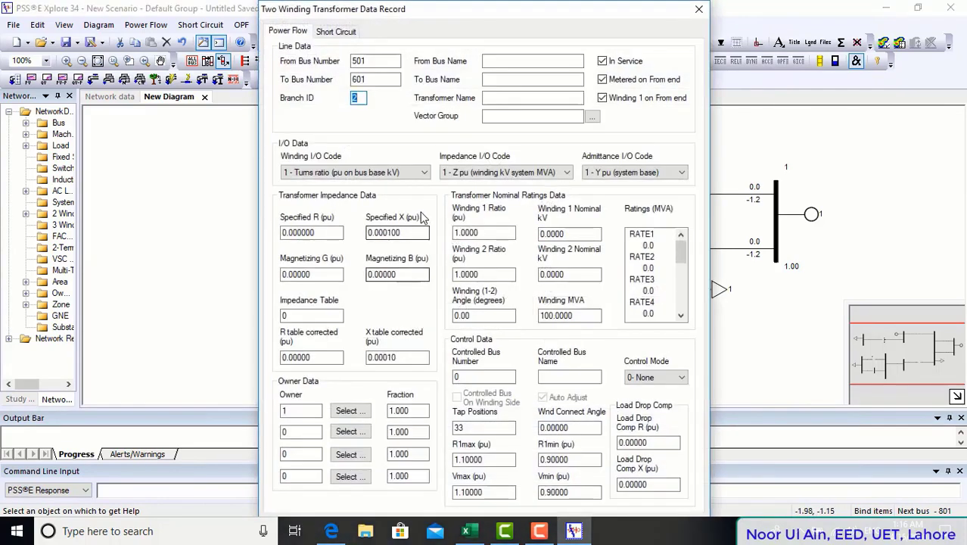
pyautogui.click(407, 232)
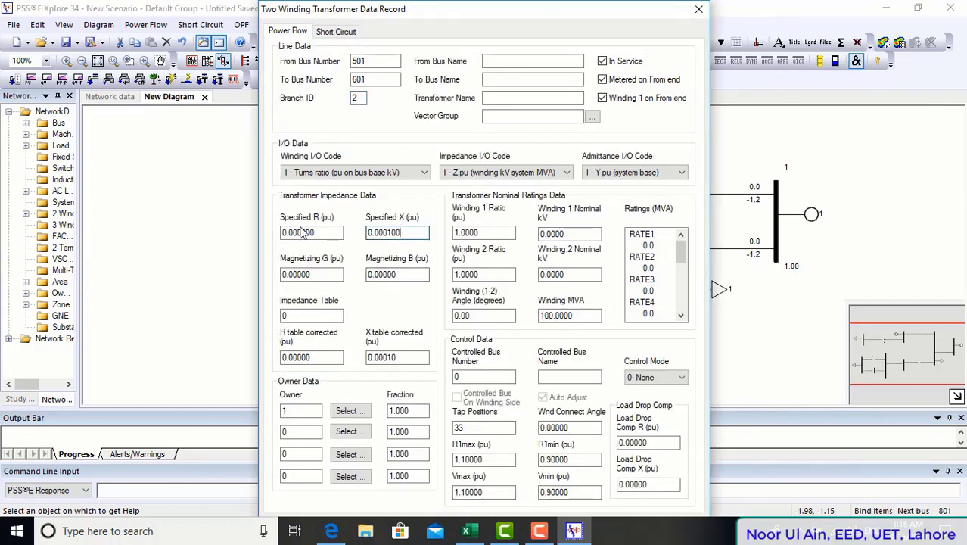
pyautogui.moveTo(415, 238); pyautogui.dragTo(274, 226)
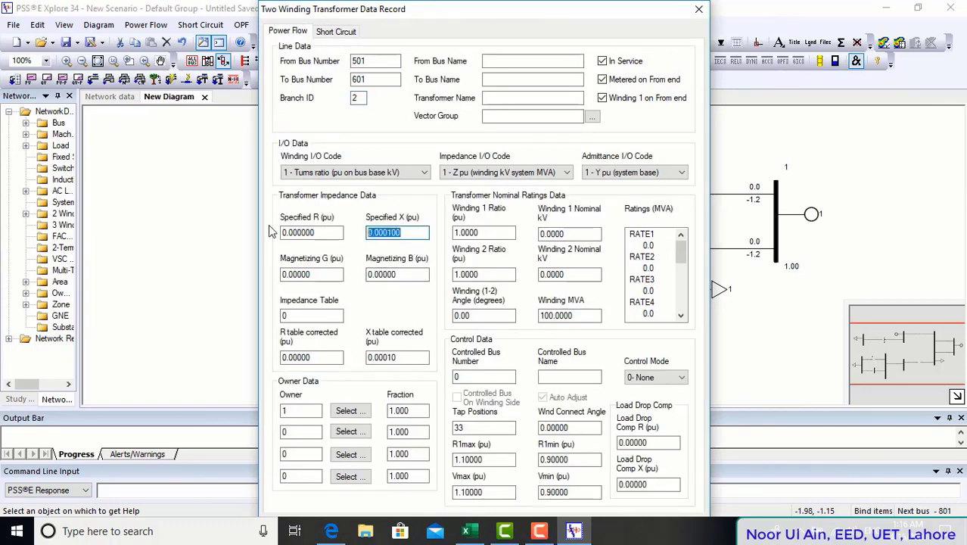
pyautogui.write('1')
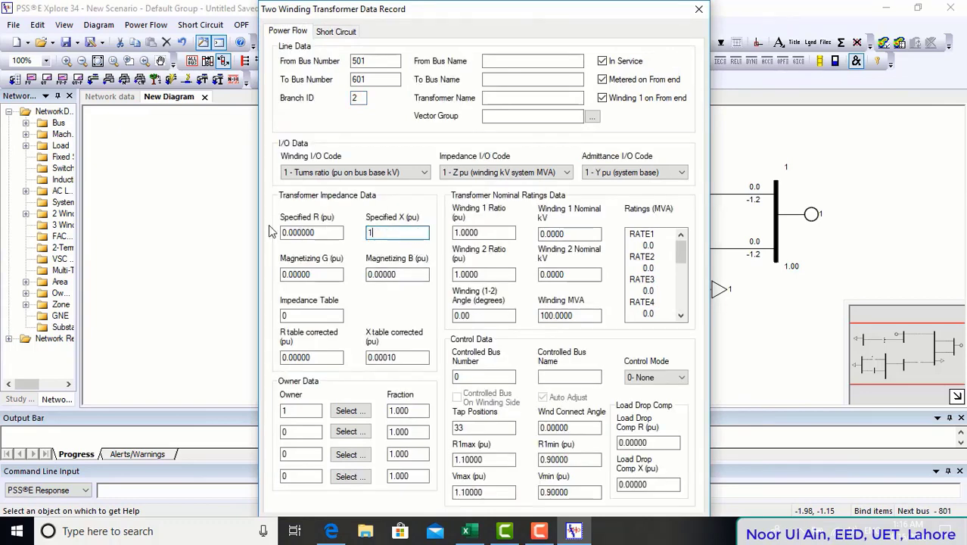
pyautogui.click(648, 246)
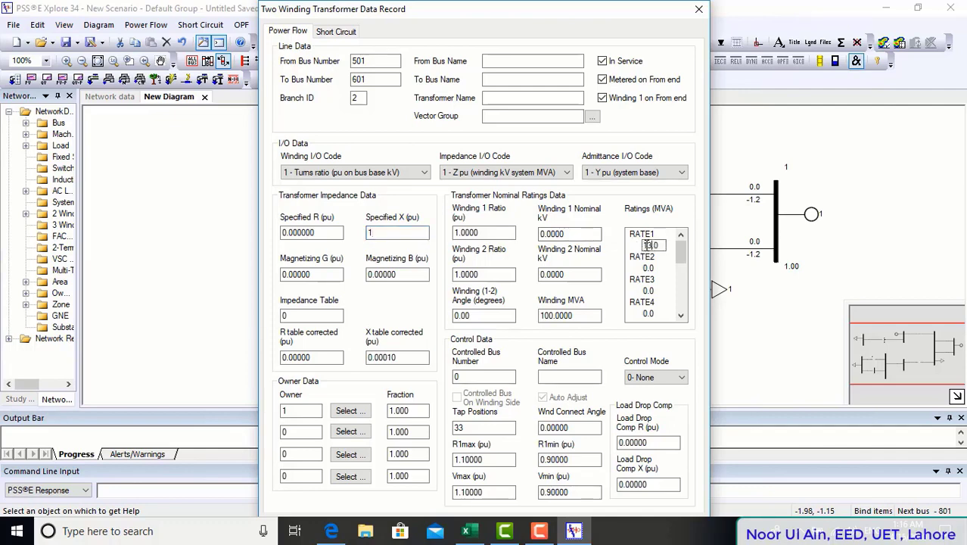
pyautogui.write('13')
pyautogui.press('Return')
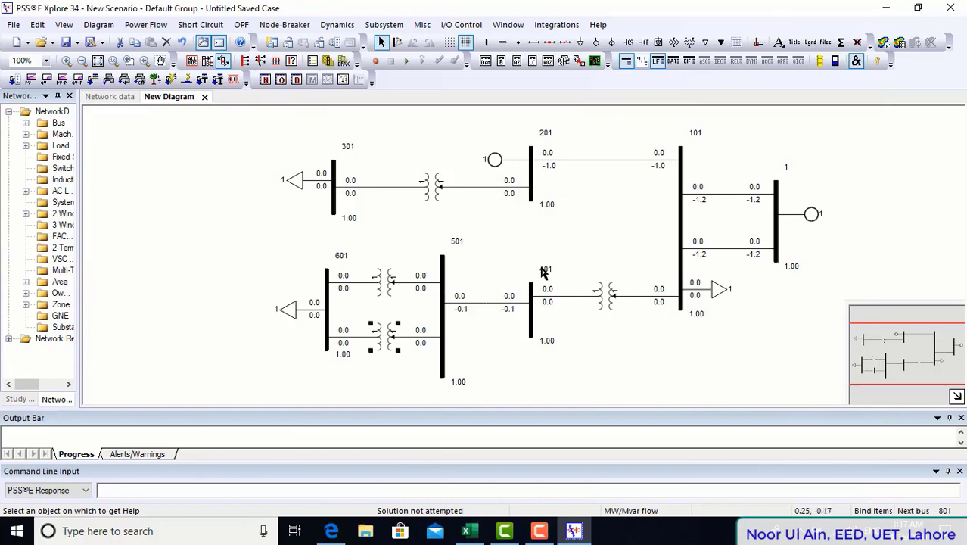
# Look up bus 1 in the lab sheet's network diagram and set its record to name BUS-A, type Generator Bus and base 132 kV
pyautogui.click(780, 215)
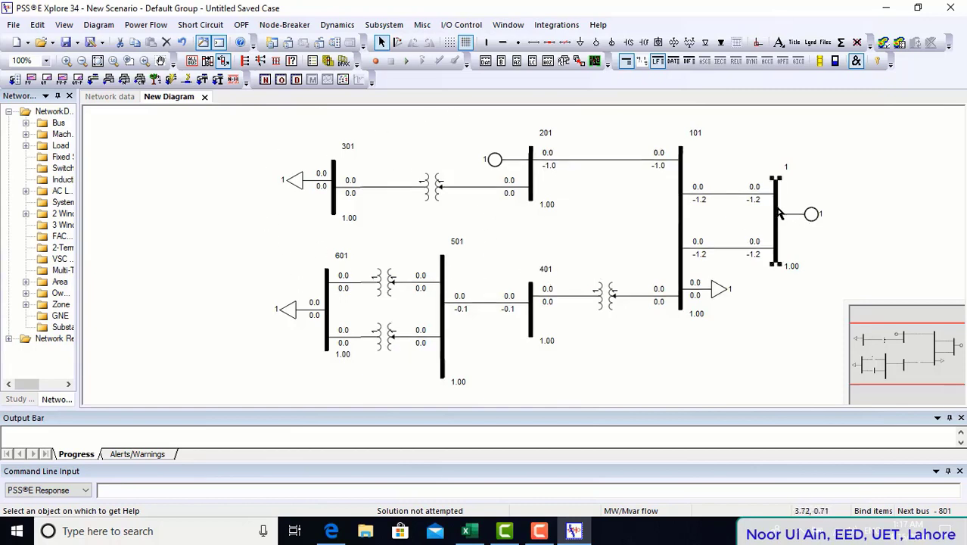
pyautogui.doubleClick(778, 206)
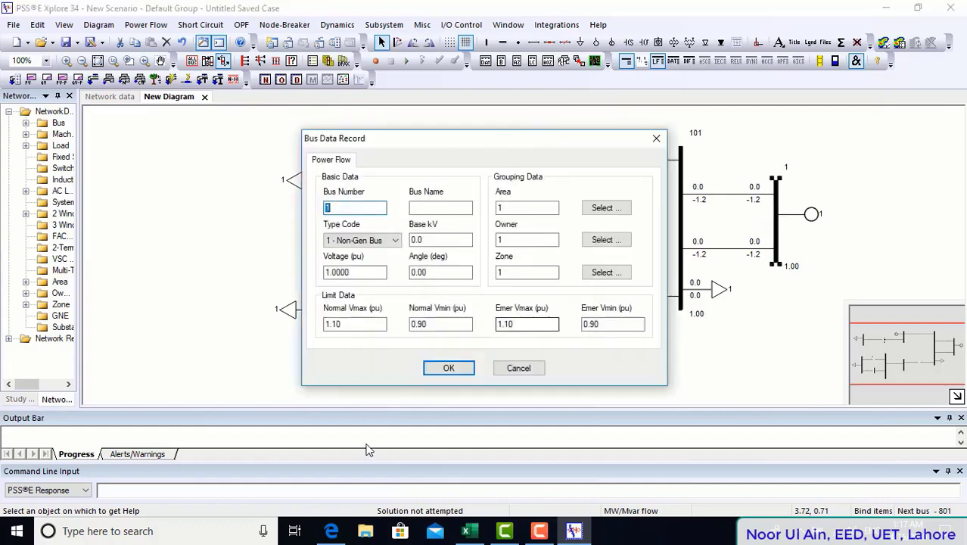
pyautogui.click(330, 532)
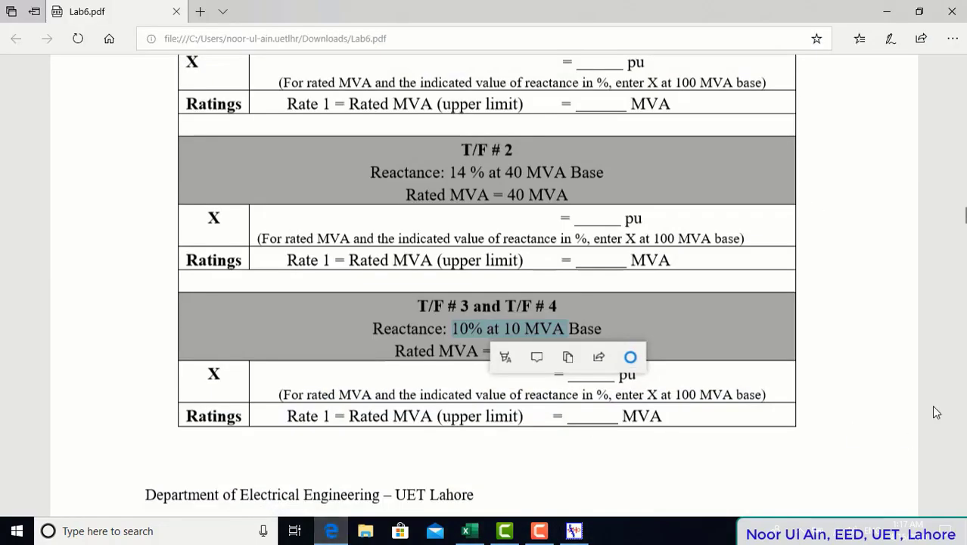
pyautogui.moveTo(965, 220); pyautogui.dragTo(962, 86)
pyautogui.scroll(-2, 962, 86)
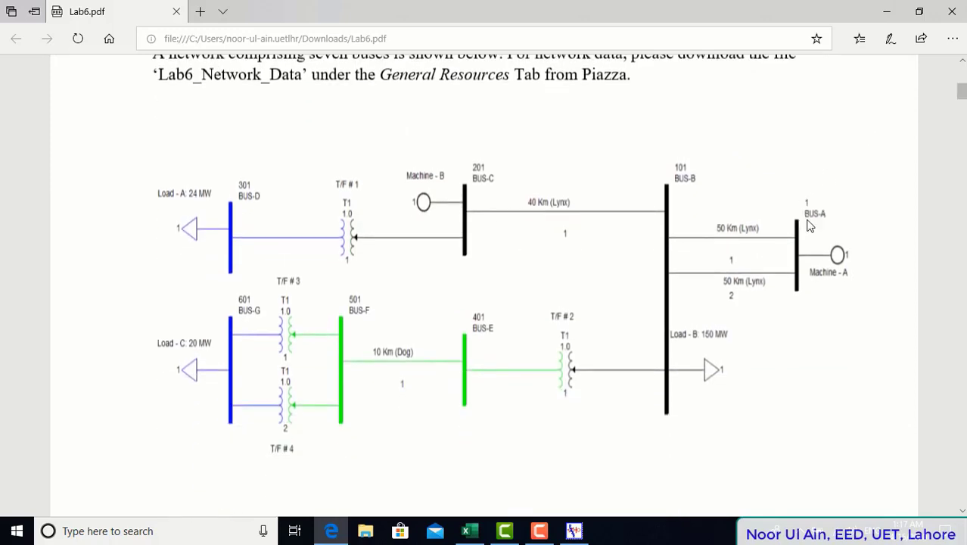
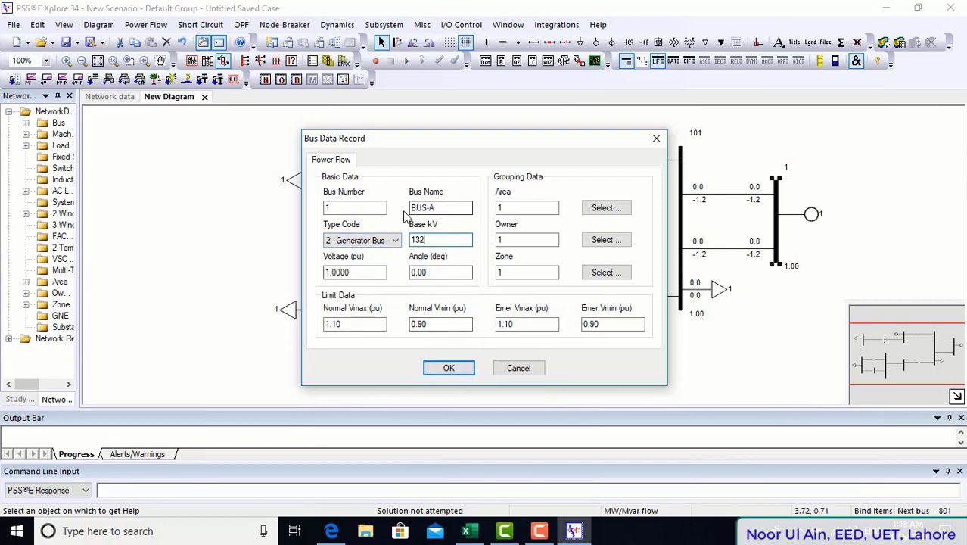
pyautogui.click(467, 368)
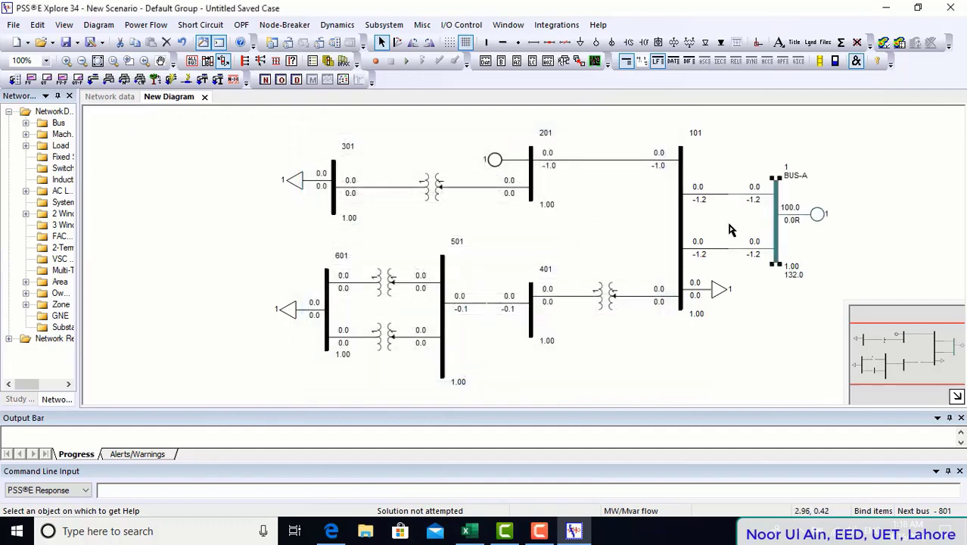
# Name bus 101 BUS-B, check it against the lab diagram, set its base to 132 kV as a Non-Gen Bus and accept the record
pyautogui.doubleClick(681, 208)
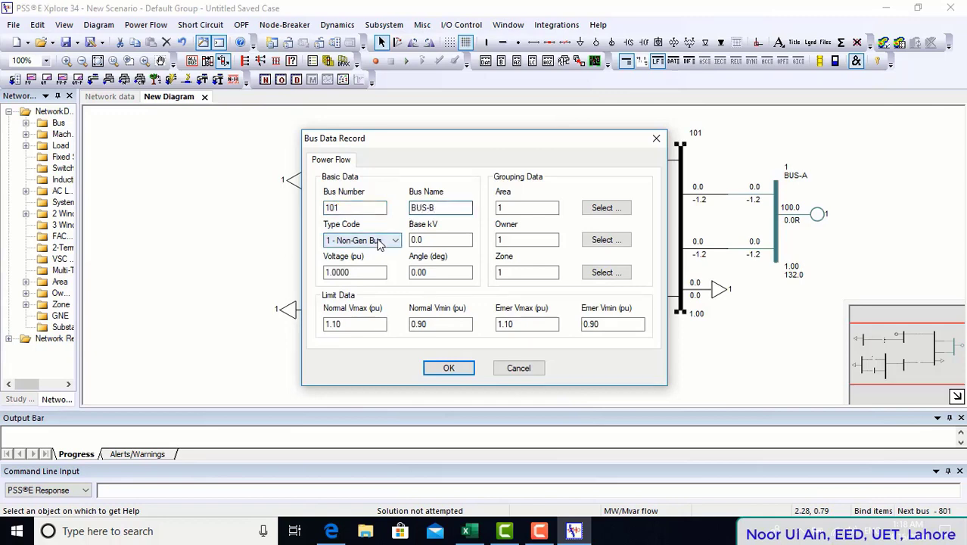
pyautogui.click(331, 531)
pyautogui.rightClick(335, 533)
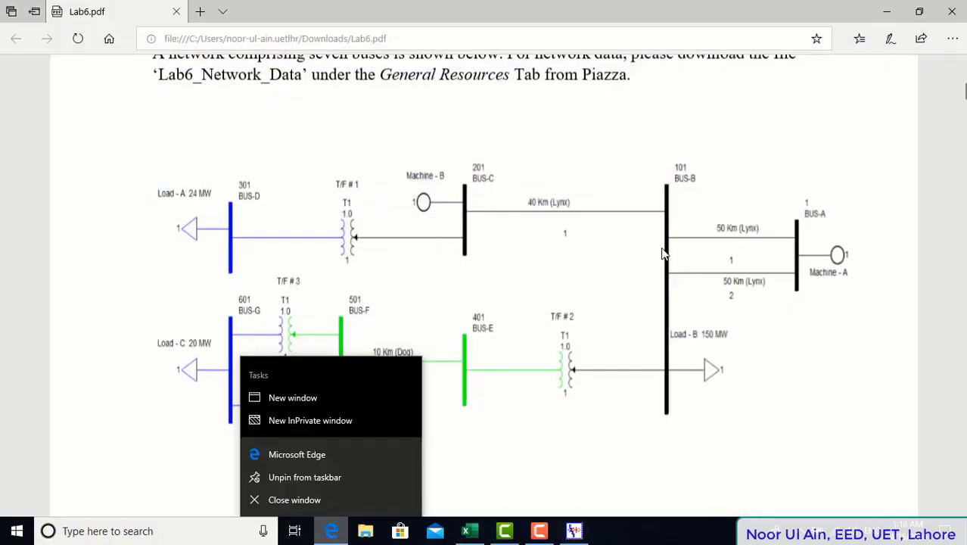
pyautogui.click(332, 531)
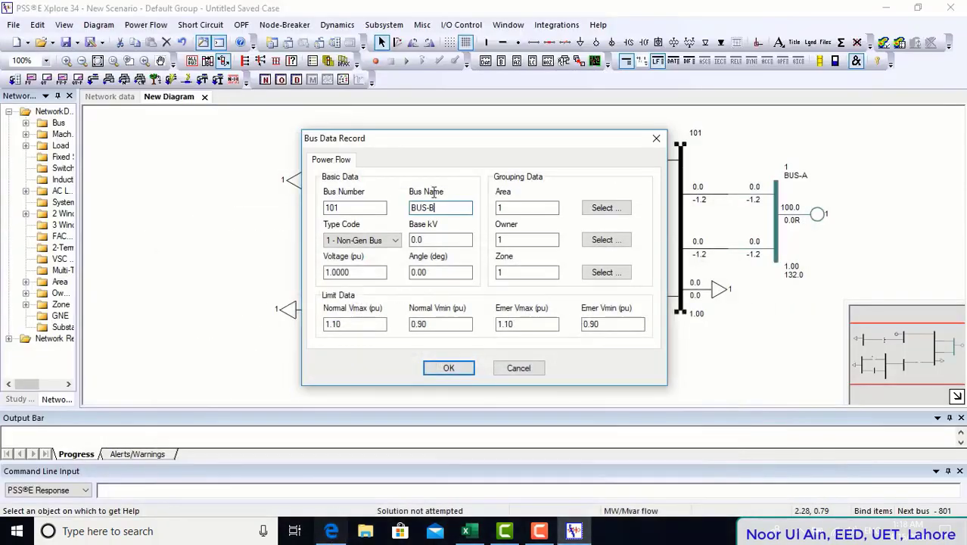
pyautogui.doubleClick(448, 240)
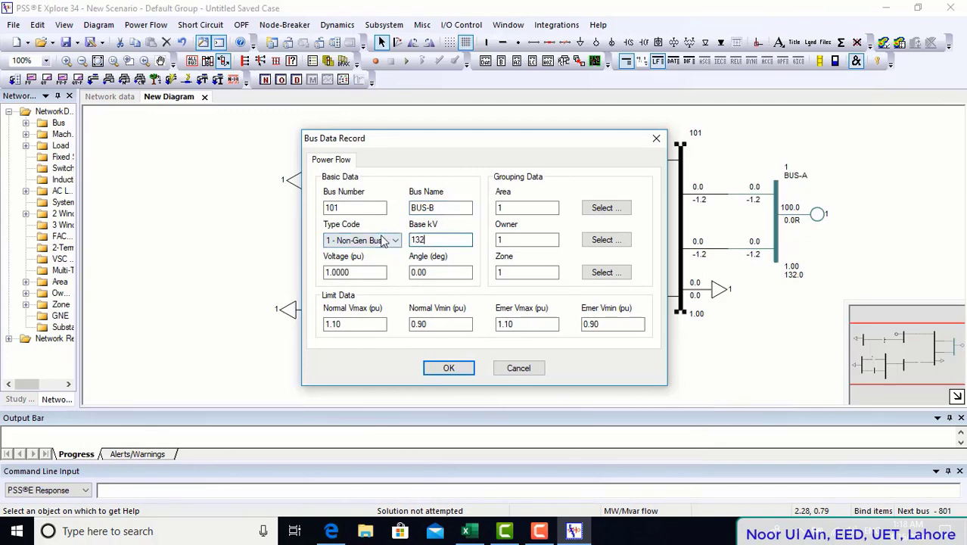
pyautogui.click(382, 240)
pyautogui.click(383, 240)
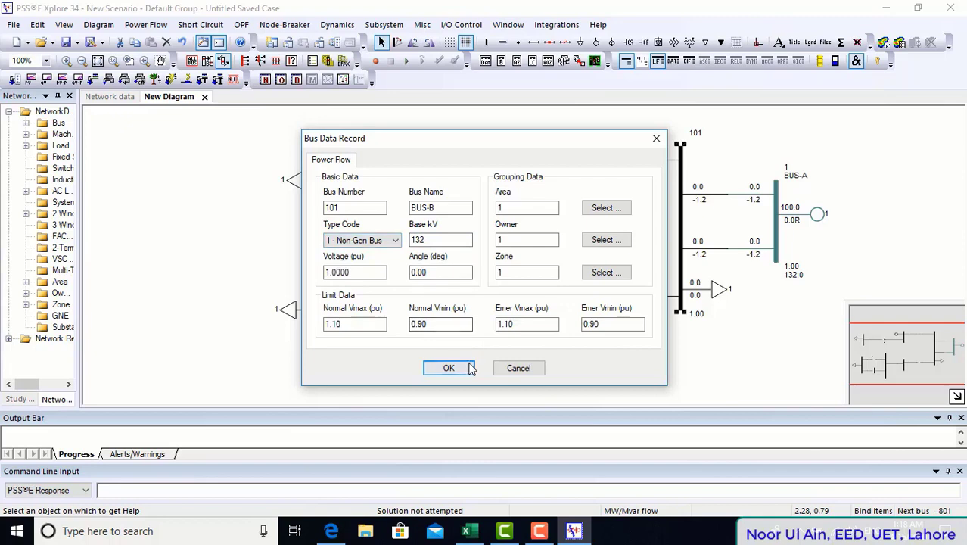
pyautogui.click(467, 368)
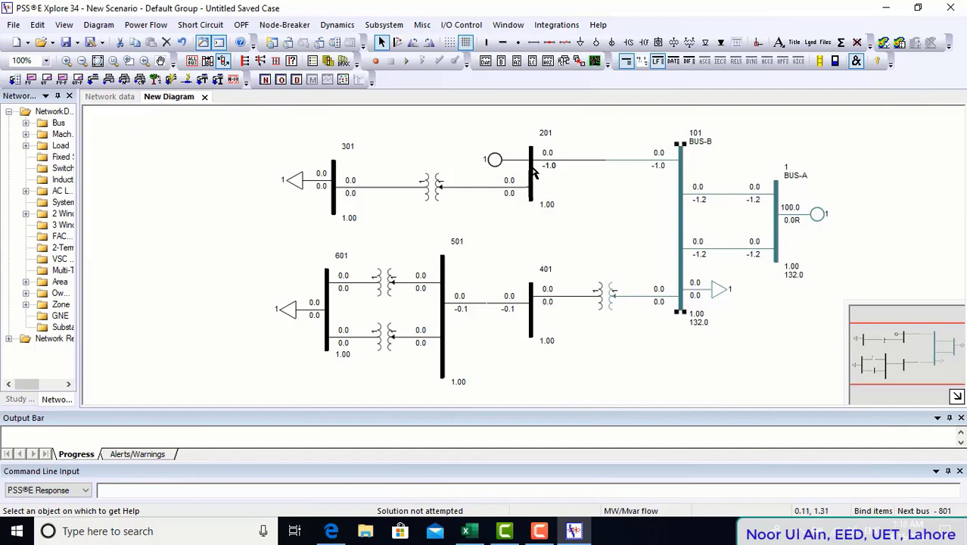
# Check bus 201 in the lab sheet's network diagram and name it BUS-C in its bus data record
pyautogui.click(533, 166)
pyautogui.doubleClick(532, 167)
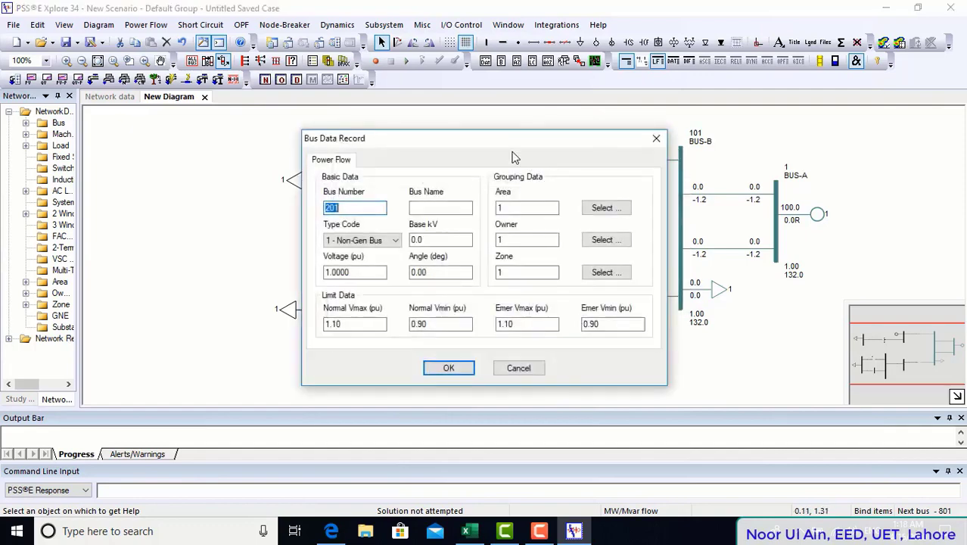
pyautogui.moveTo(507, 146); pyautogui.dragTo(532, 273)
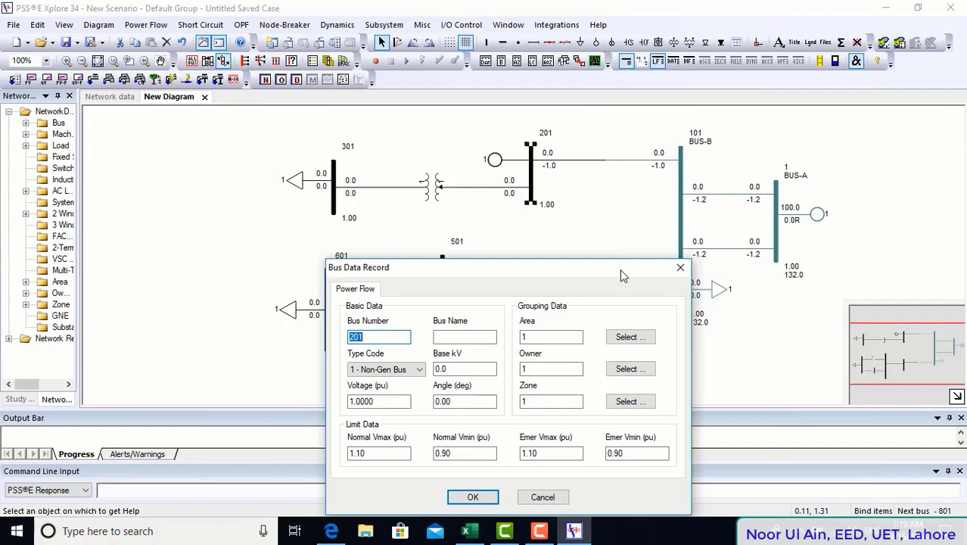
pyautogui.moveTo(620, 271); pyautogui.dragTo(569, 241)
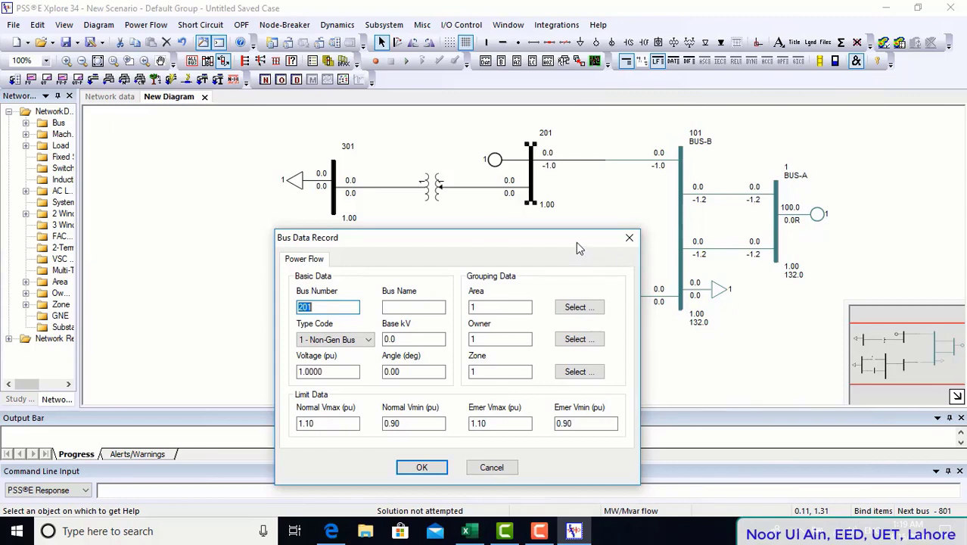
pyautogui.moveTo(576, 241); pyautogui.dragTo(618, 186)
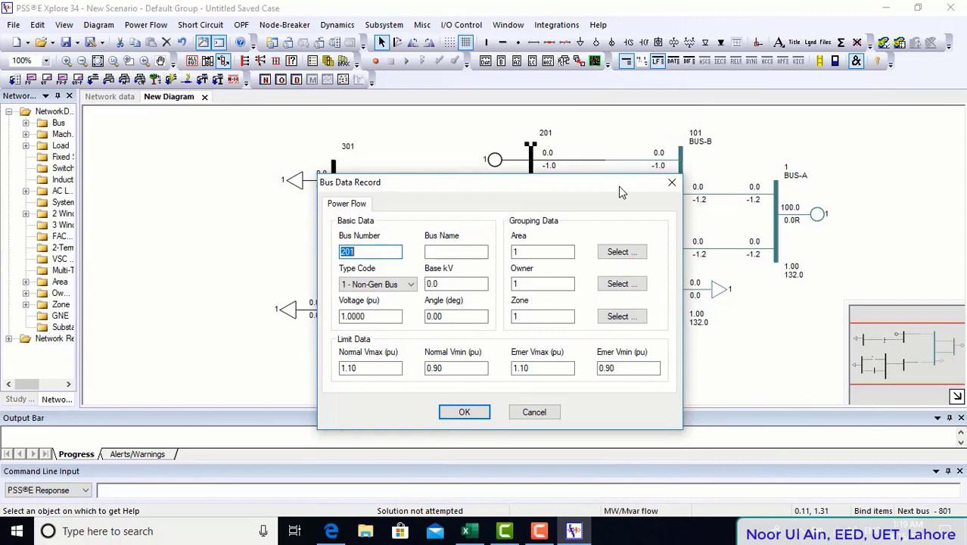
pyautogui.click(331, 532)
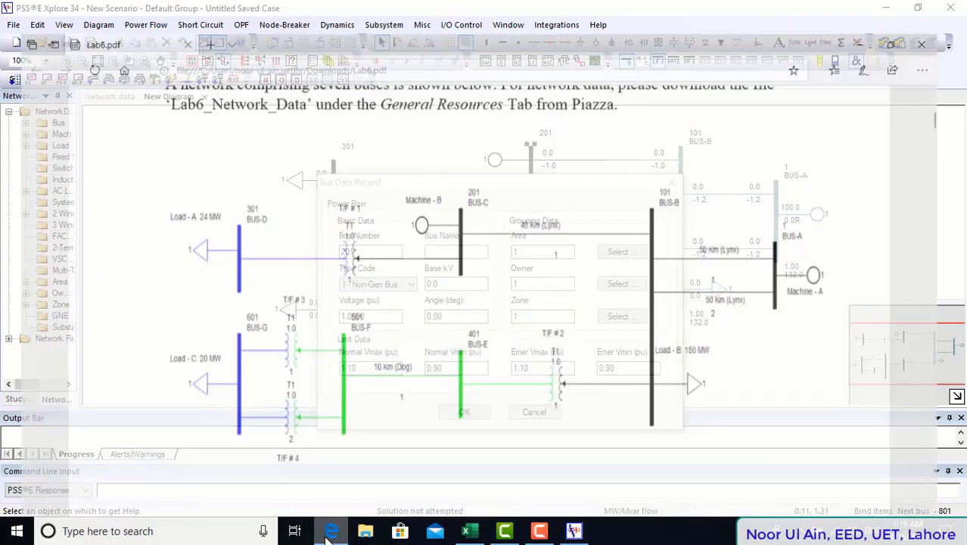
pyautogui.click(331, 532)
pyautogui.click(467, 253)
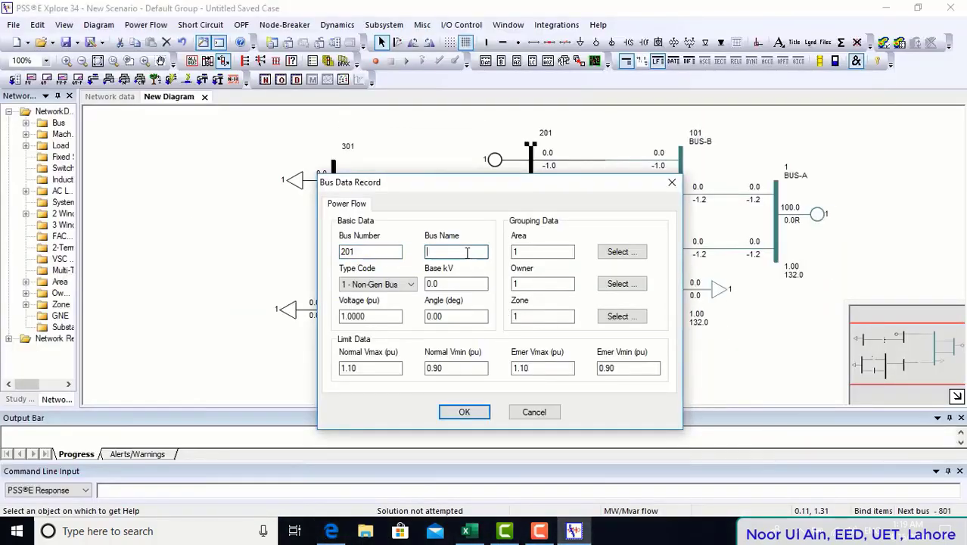
pyautogui.write('BUS-C')
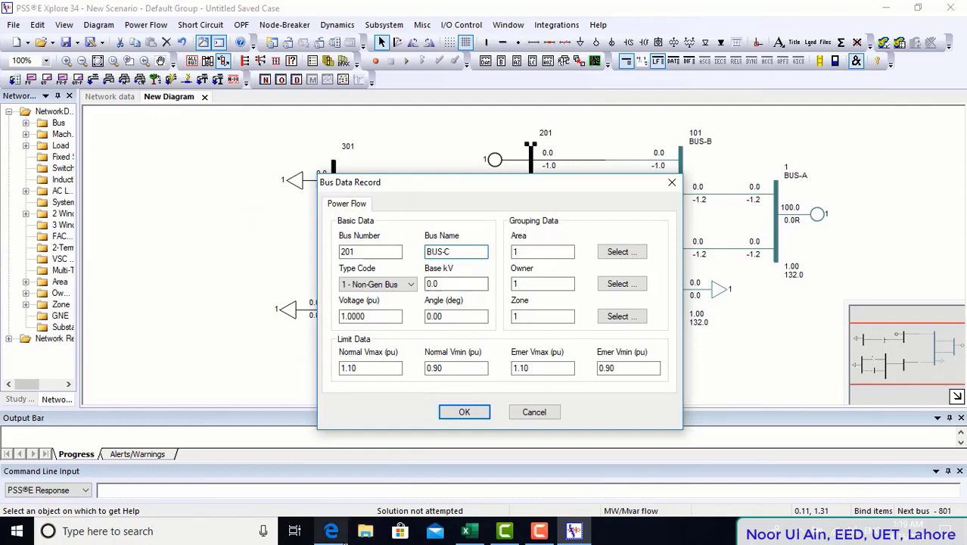
# Check bus 201 against the lab diagram, set it as a Swing Bus with base 132 kV and accept the record
pyautogui.click(331, 532)
pyautogui.click(331, 532)
pyautogui.click(376, 284)
pyautogui.click(374, 316)
pyautogui.doubleClick(477, 283)
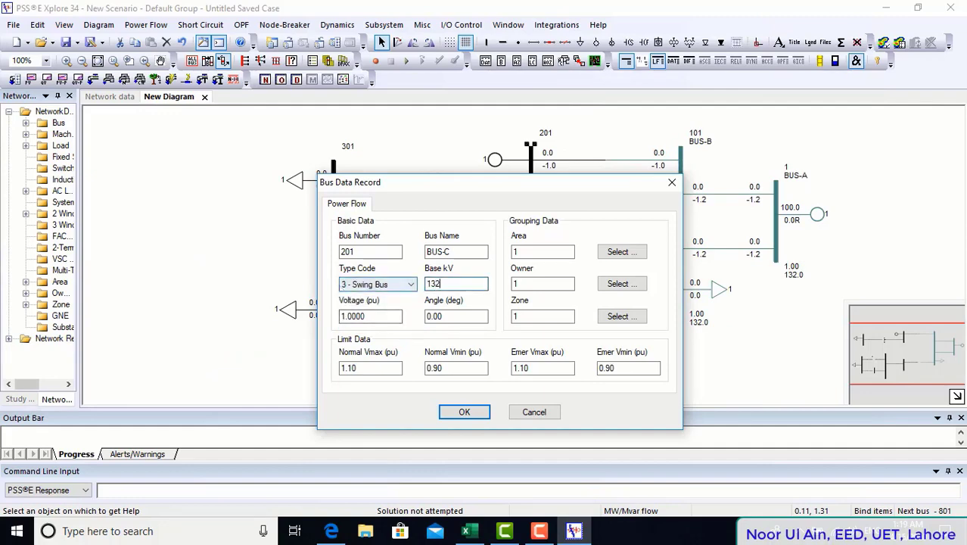
pyautogui.click(462, 411)
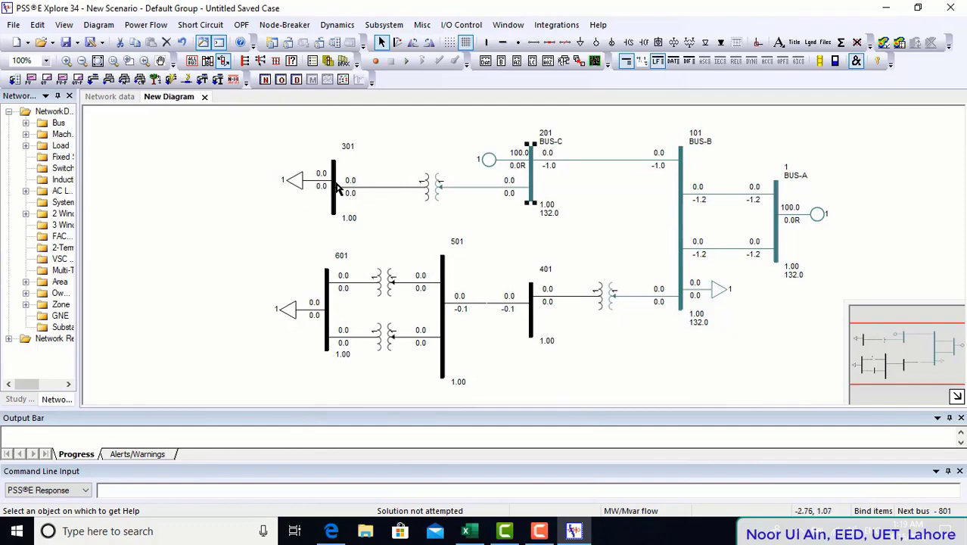
# Set bus 301 to base 11 kV, name it BUS-D as in the lab diagram and accept the record
pyautogui.click(335, 188)
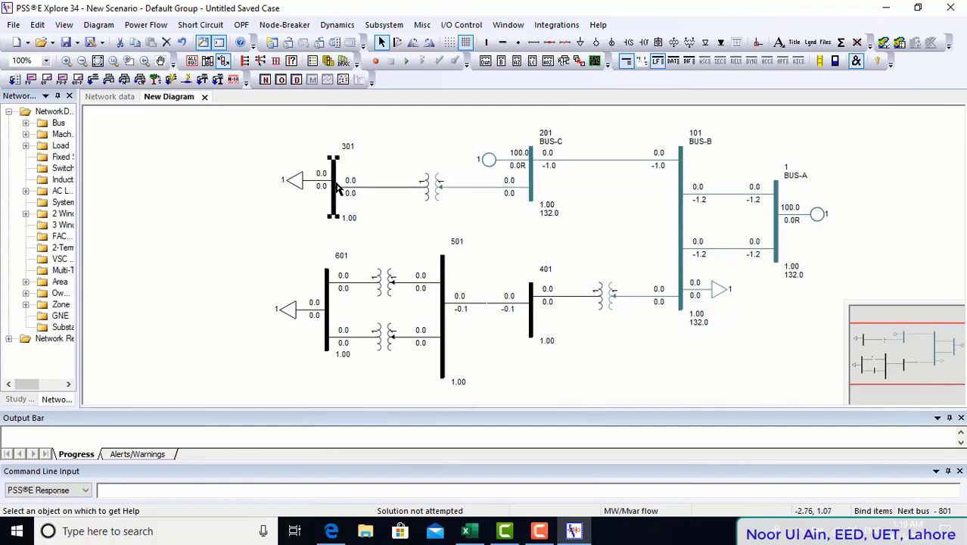
pyautogui.doubleClick(335, 188)
pyautogui.doubleClick(417, 239)
pyautogui.write('11')
pyautogui.click(439, 208)
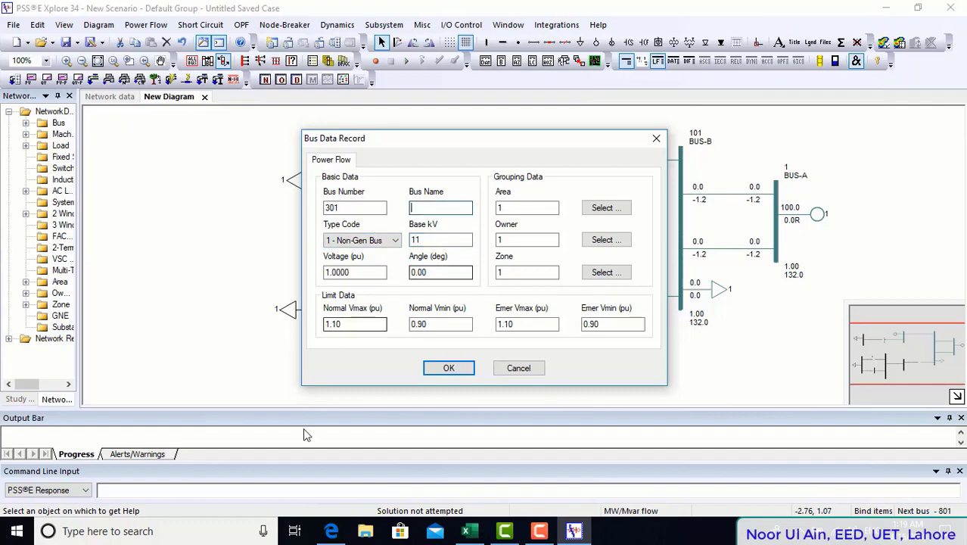
pyautogui.hotkey('alt', 'Tab')
pyautogui.hotkey('alt', 'Tab')
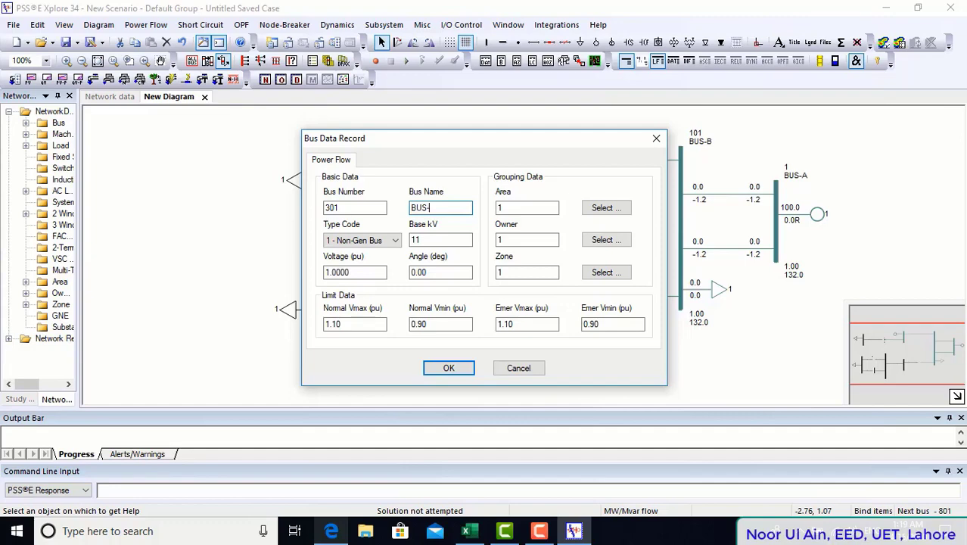
pyautogui.click(450, 367)
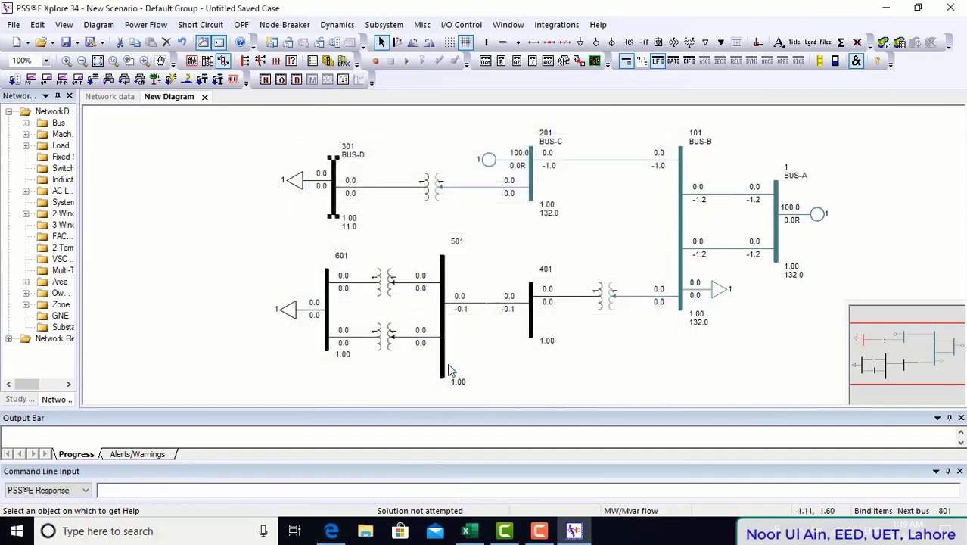
# Look up bus 401 in the lab sheet's network diagram and name it BUS-E in its bus data record
pyautogui.click(339, 532)
pyautogui.rightClick(340, 534)
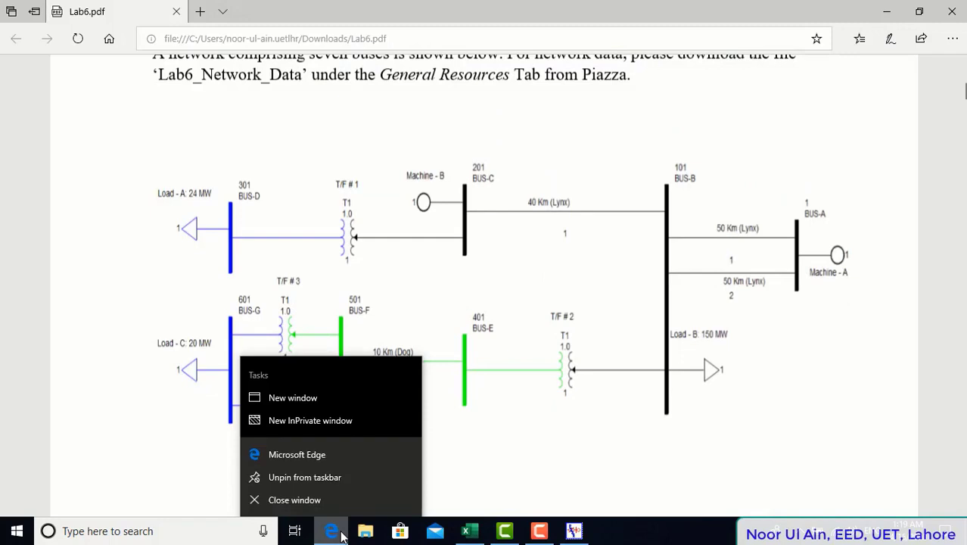
pyautogui.click(341, 534)
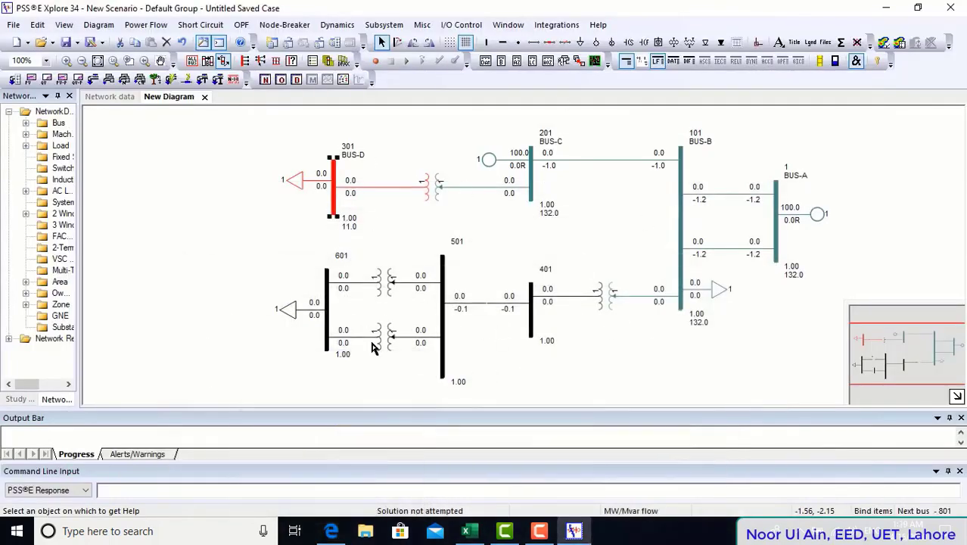
pyautogui.click(532, 305)
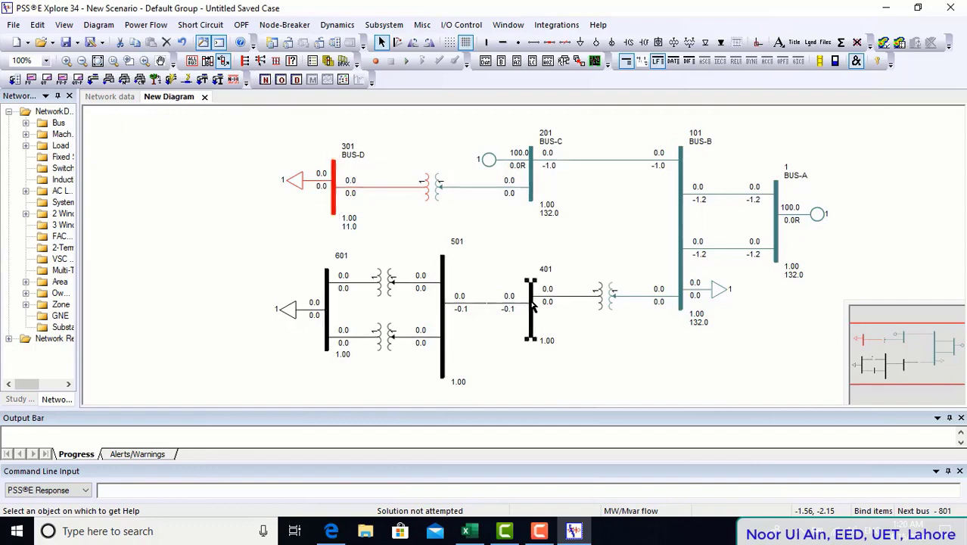
pyautogui.doubleClick(532, 305)
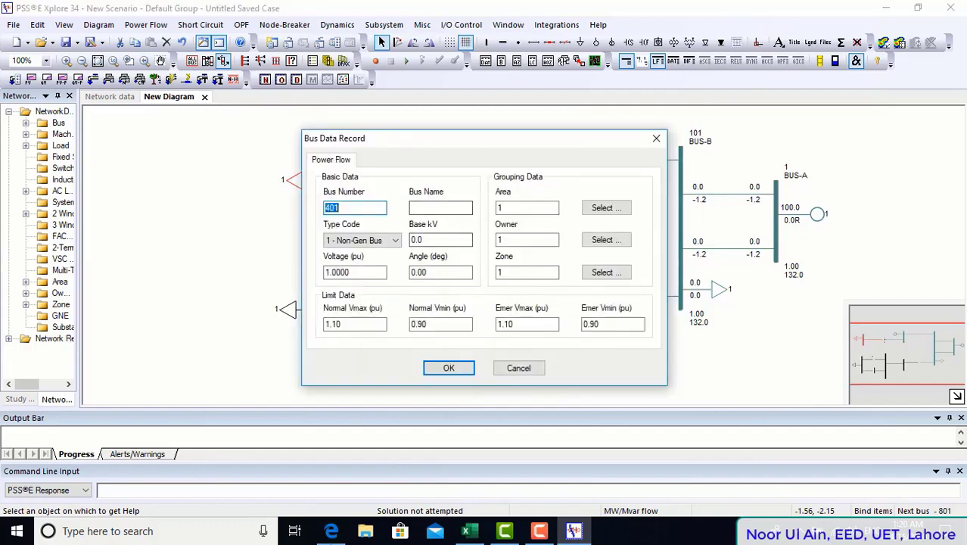
pyautogui.click(331, 531)
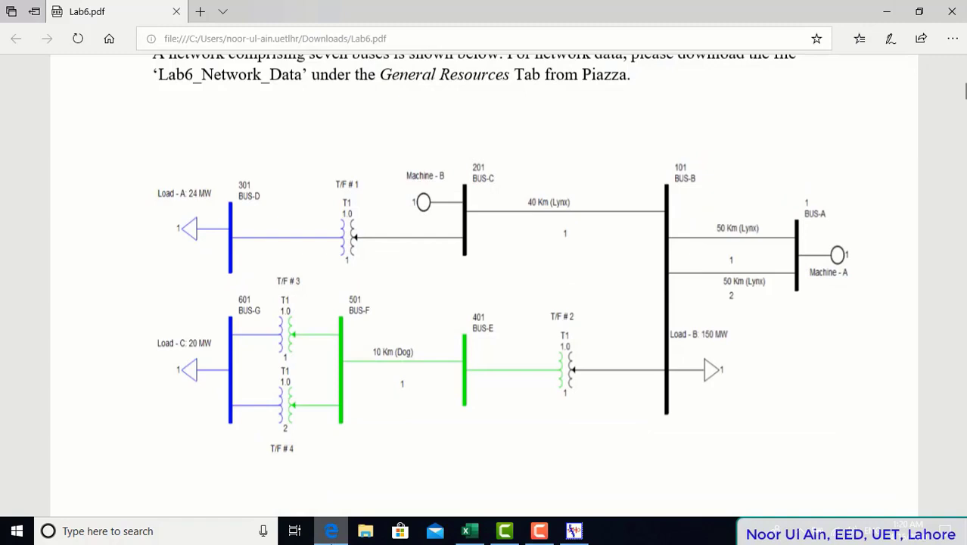
pyautogui.click(332, 531)
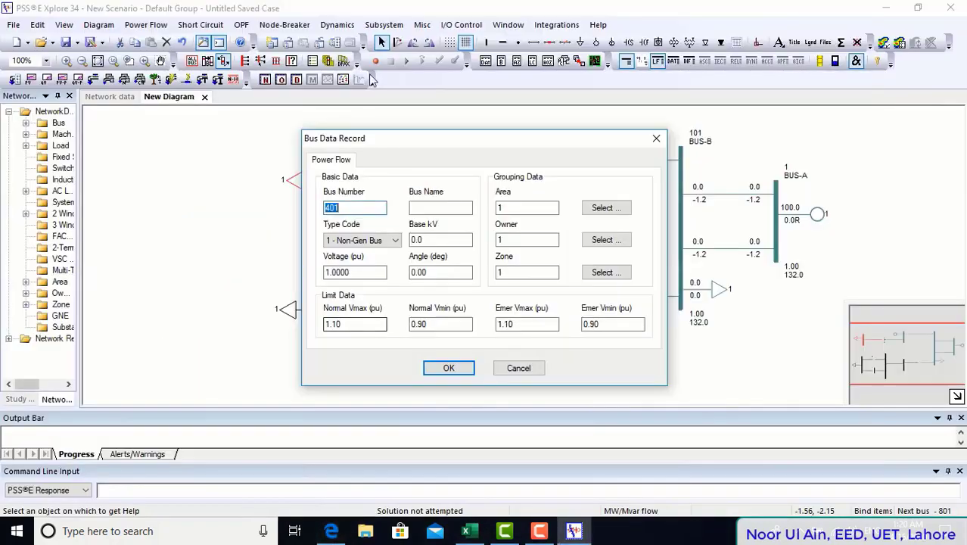
pyautogui.click(323, 534)
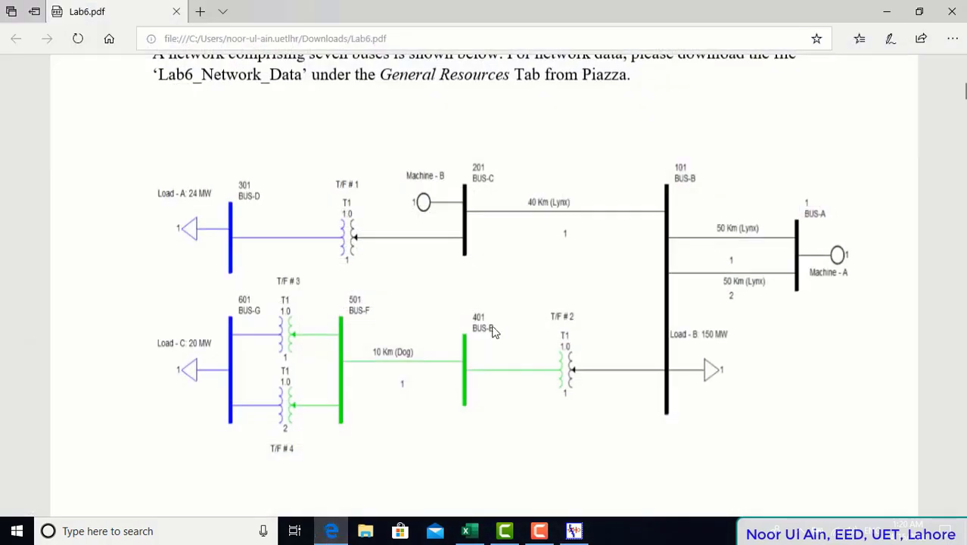
pyautogui.click(345, 532)
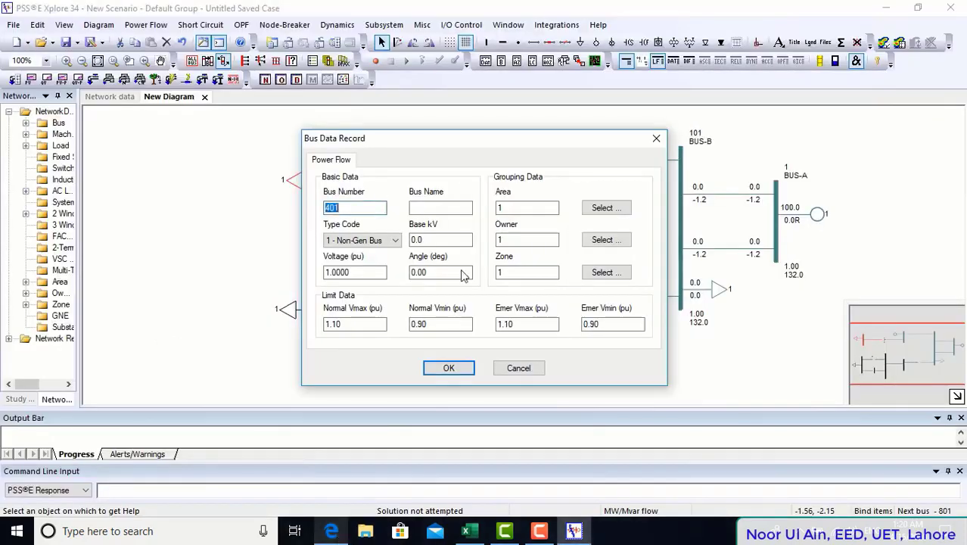
pyautogui.click(422, 208)
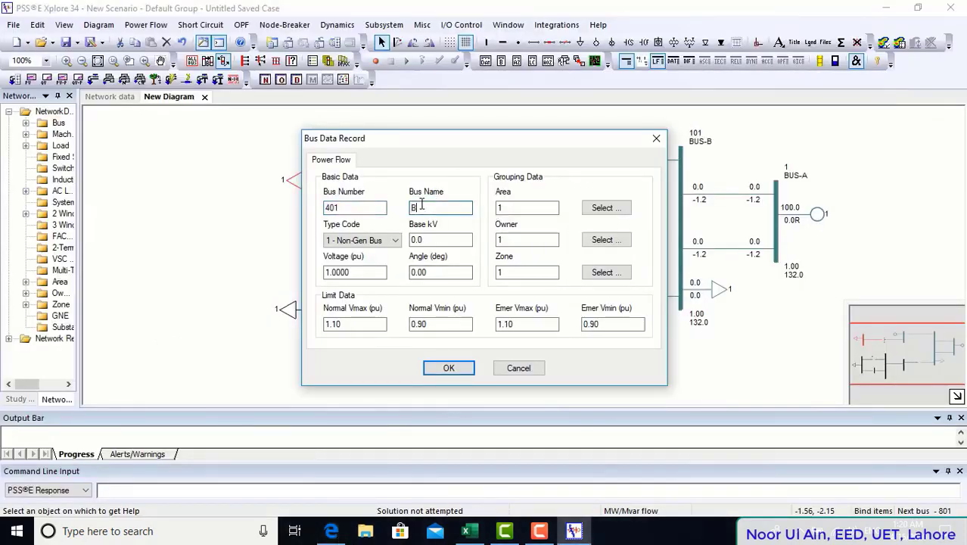
pyautogui.write('BUS-E')
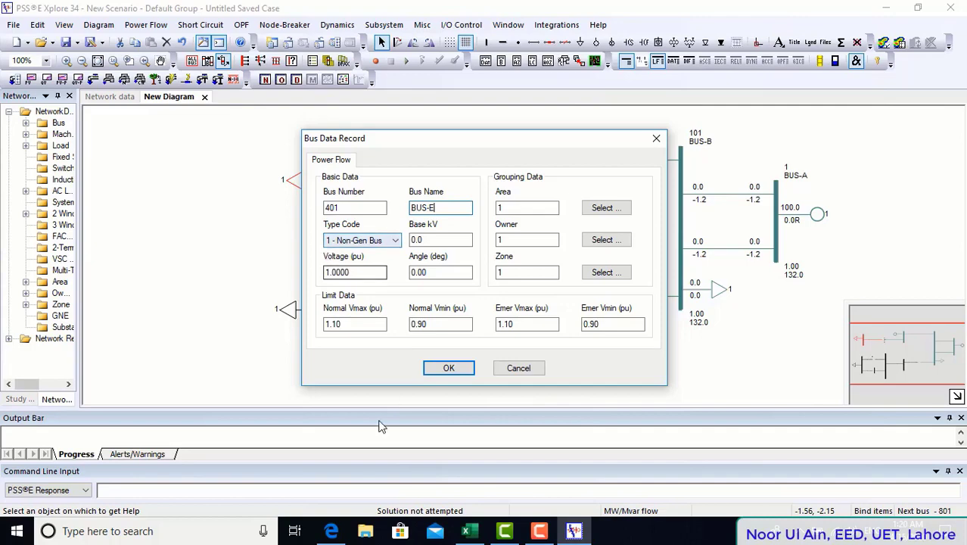
# Recheck bus 401 in the lab diagram, set its base to 66 kV and accept the record
pyautogui.click(331, 532)
pyautogui.click(331, 531)
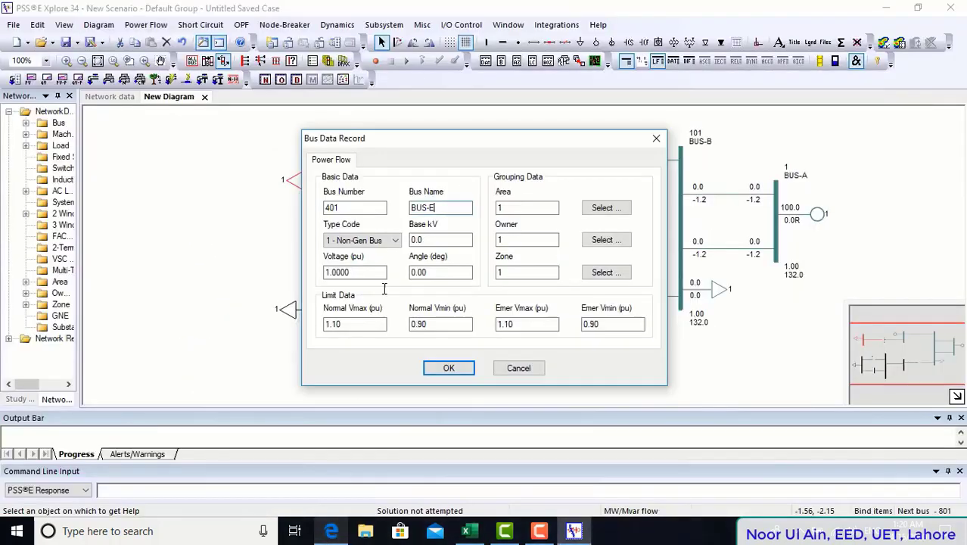
pyautogui.click(425, 239)
pyautogui.moveTo(425, 240); pyautogui.dragTo(384, 242)
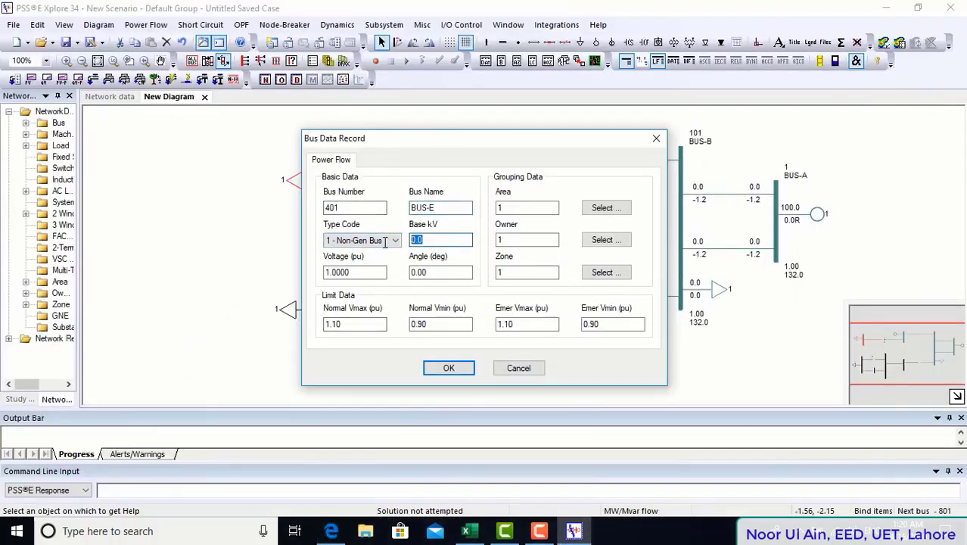
pyautogui.click(463, 368)
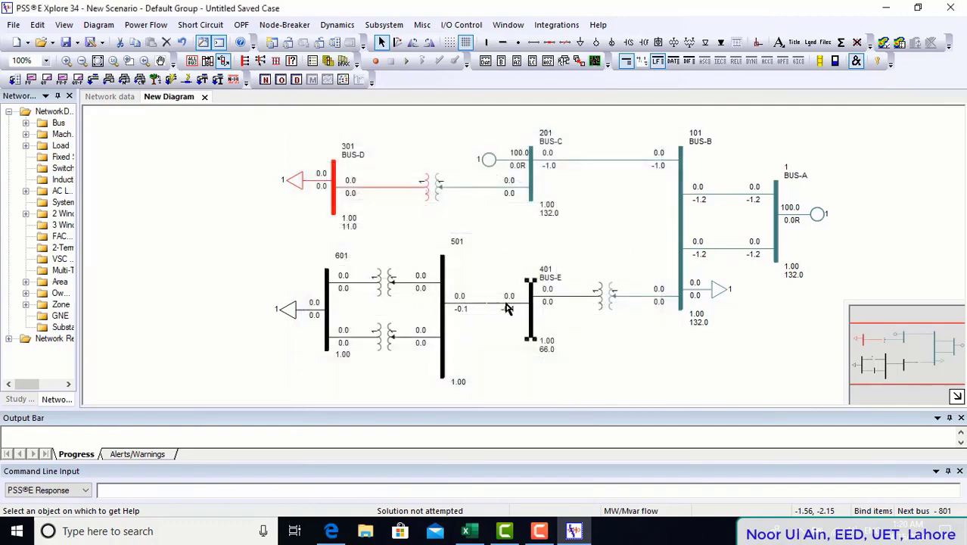
# Set bus 501 to base 66 kV, name it BUS-F and accept the record
pyautogui.doubleClick(445, 295)
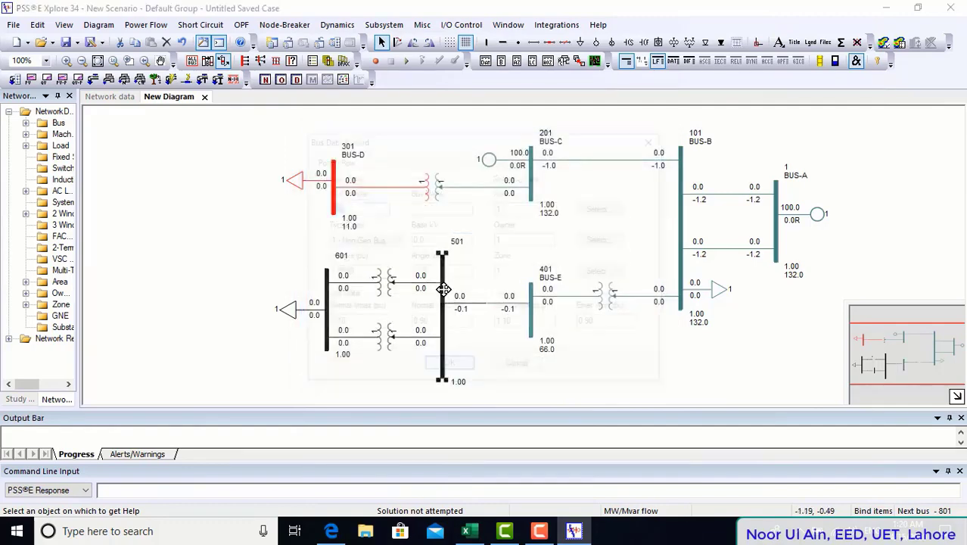
pyautogui.doubleClick(428, 239)
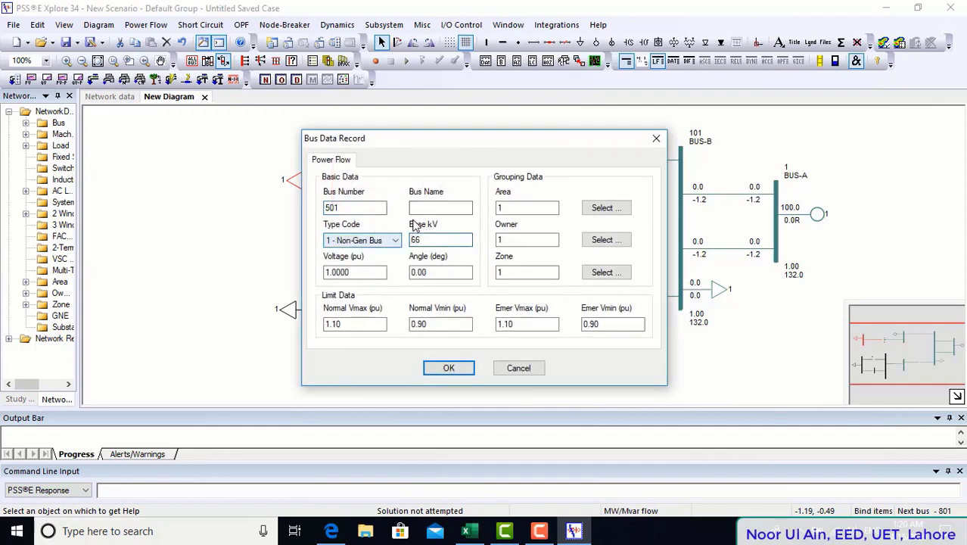
pyautogui.write('66')
pyautogui.moveTo(470, 138); pyautogui.dragTo(381, 185)
pyautogui.click(358, 256)
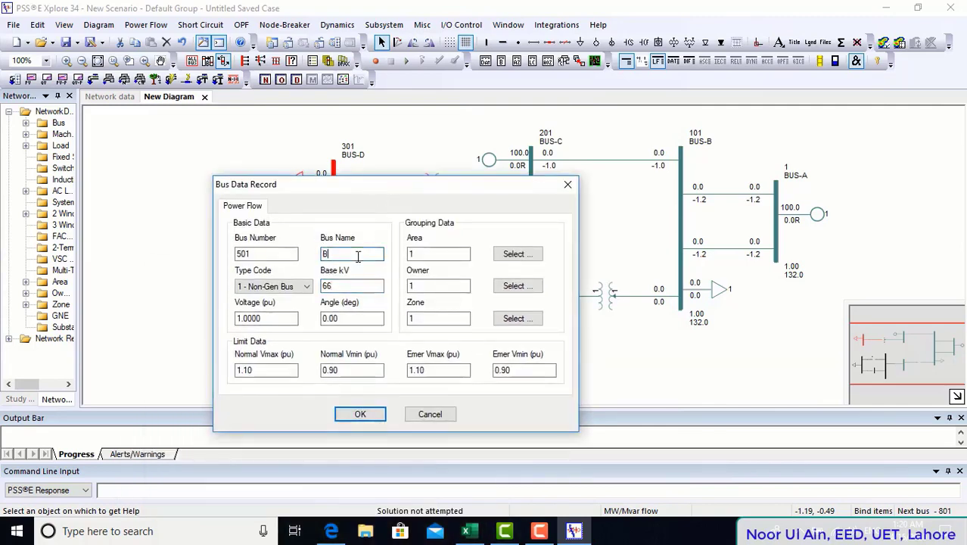
pyautogui.click(360, 414)
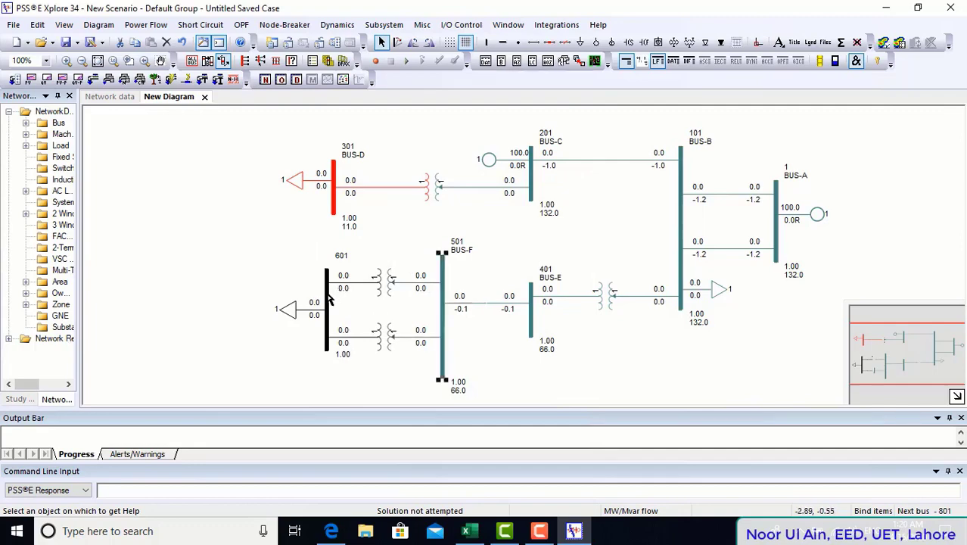
# Name bus 601 BUS-G, set its base to 11 kV and accept the record
pyautogui.doubleClick(328, 296)
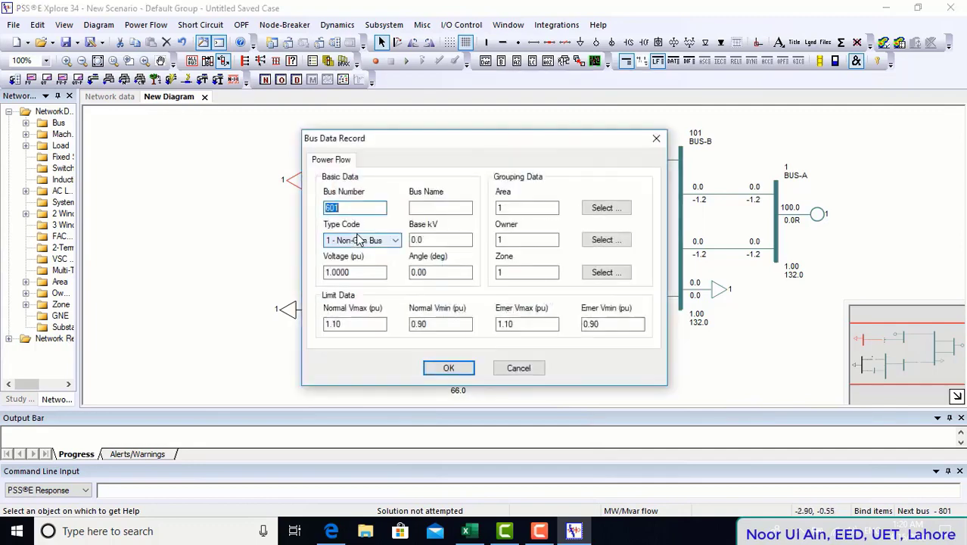
pyautogui.click(431, 208)
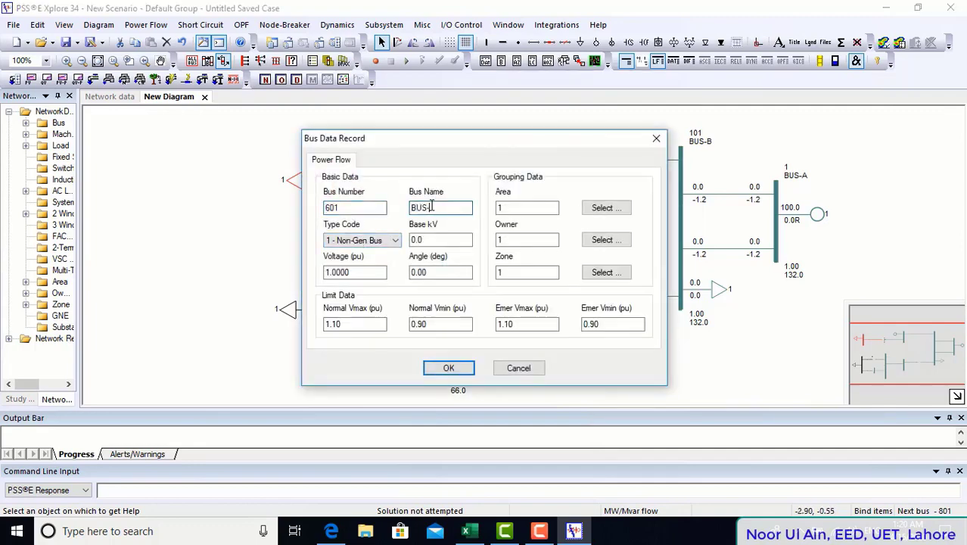
pyautogui.doubleClick(439, 239)
pyautogui.write('11')
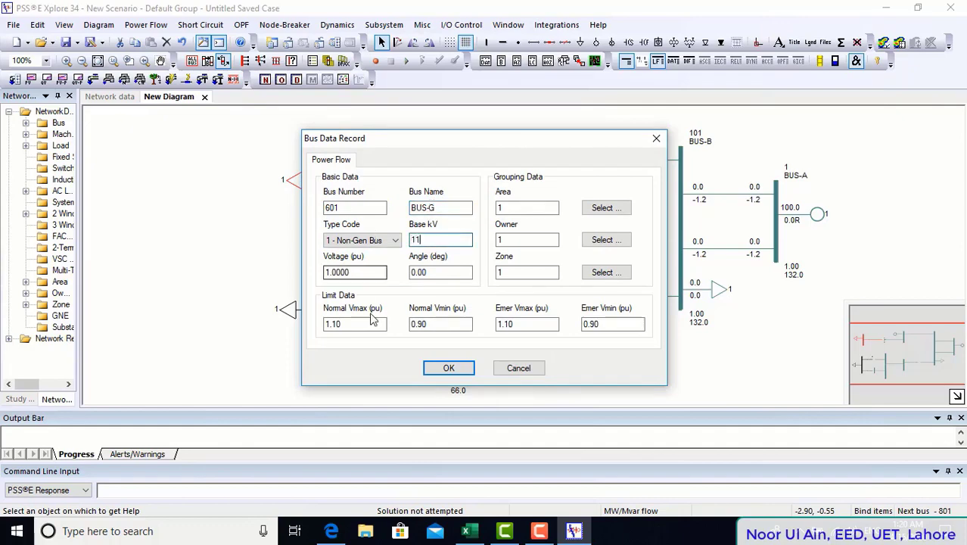
pyautogui.click(446, 369)
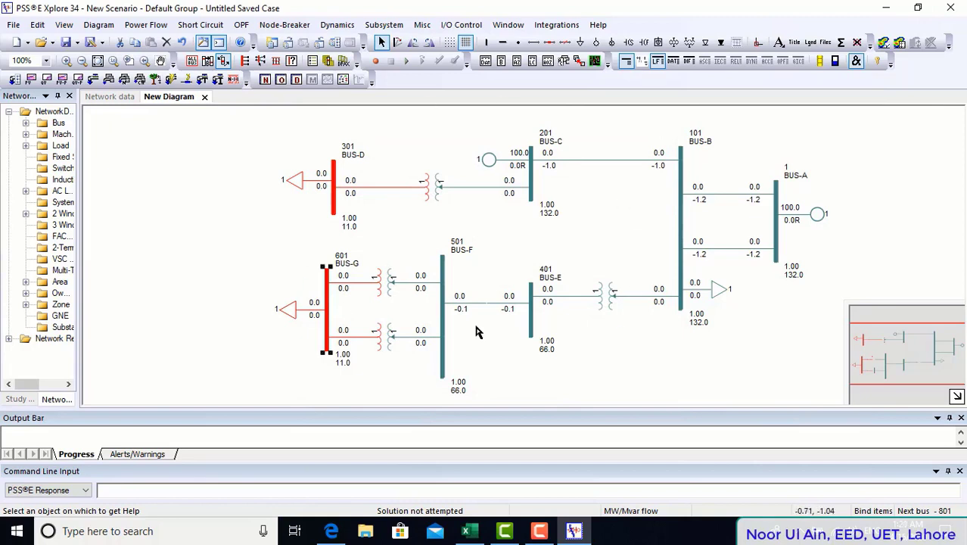
# Switch to the lab sheet in Edge and examine its network diagram
pyautogui.click(332, 531)
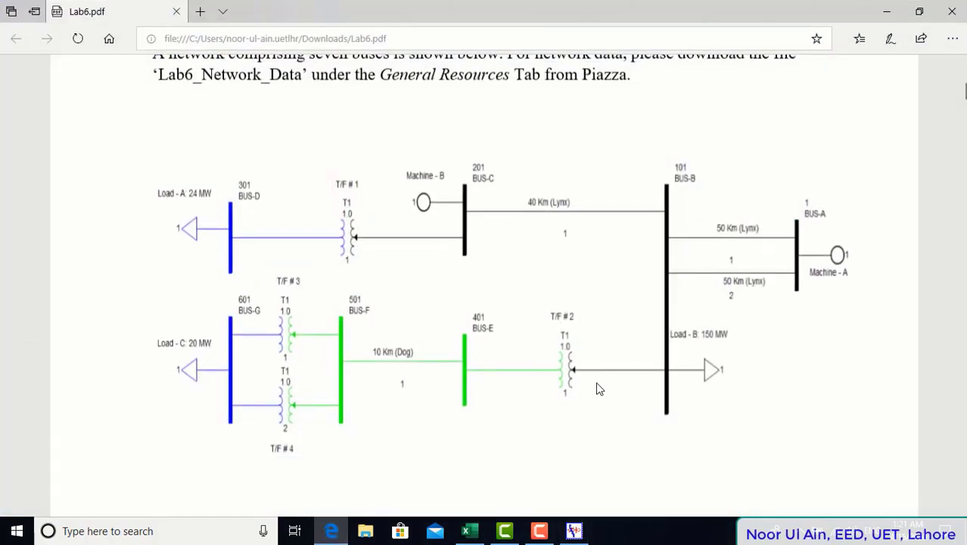
# Examine the network diagram's load ratings and the Load Data Record tables for Loads A and B in Lab6.pdf
pyautogui.scroll(-20, 598, 389)
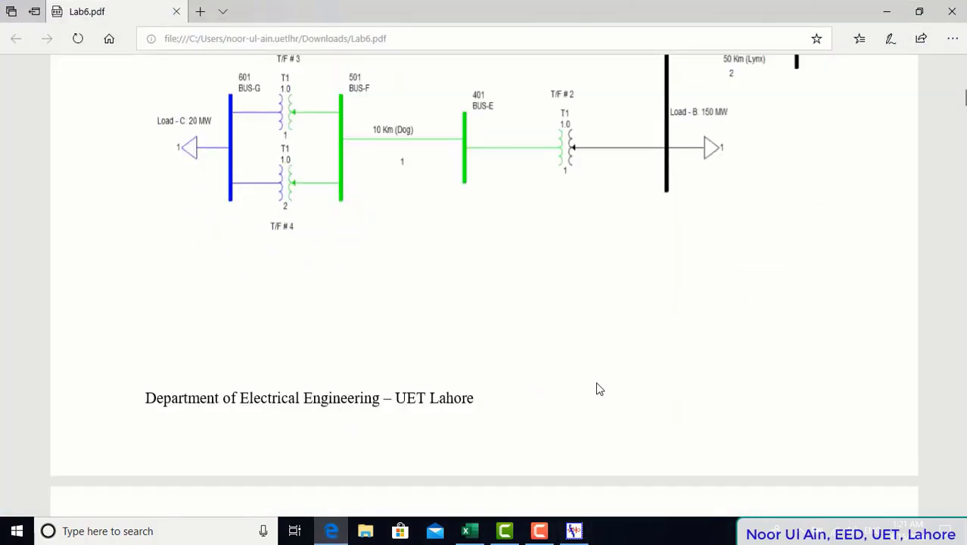
pyautogui.scroll(-20, 598, 389)
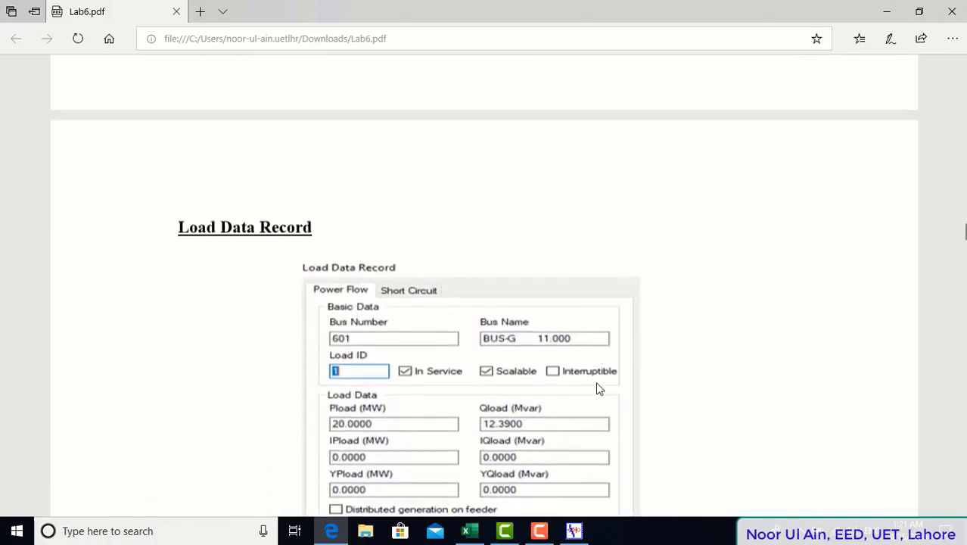
pyautogui.scroll(-5, 598, 390)
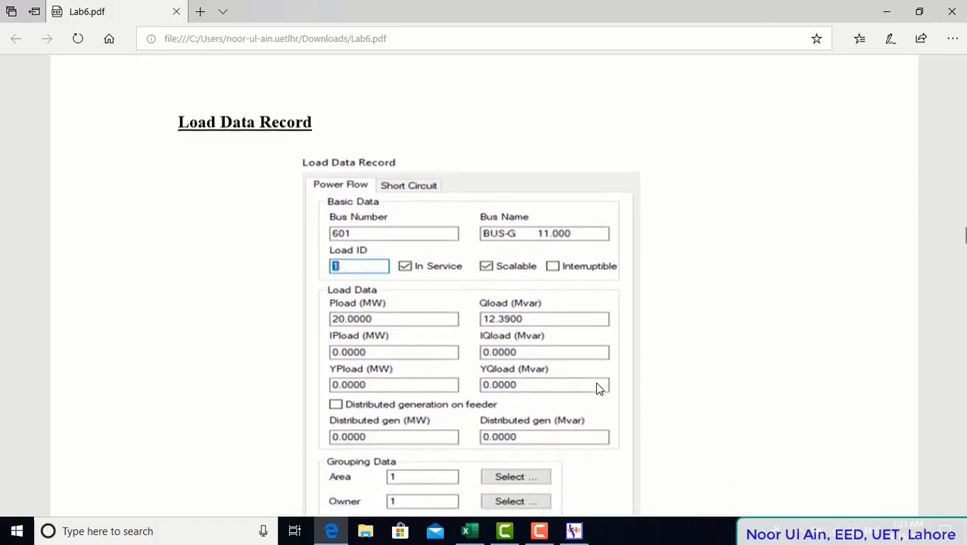
pyautogui.scroll(-6, 598, 389)
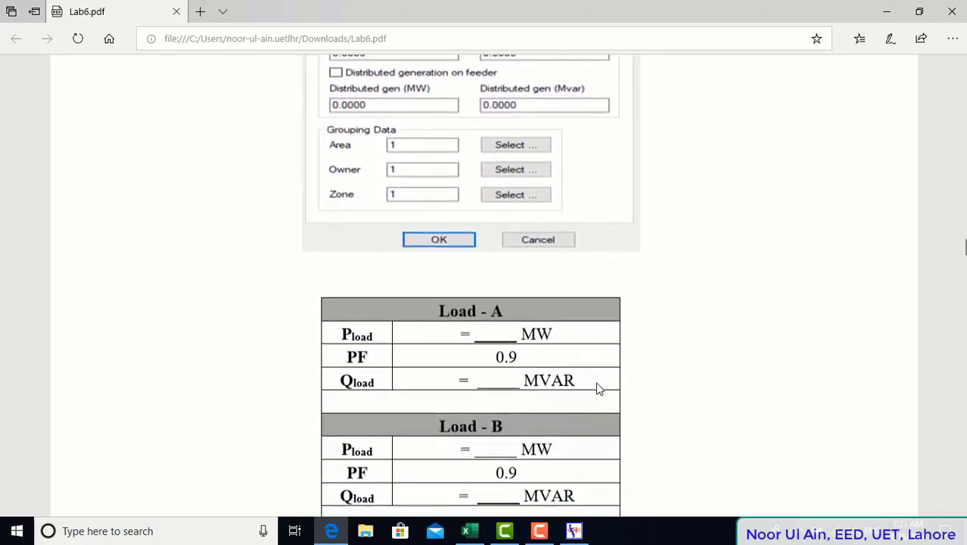
pyautogui.scroll(10, 598, 389)
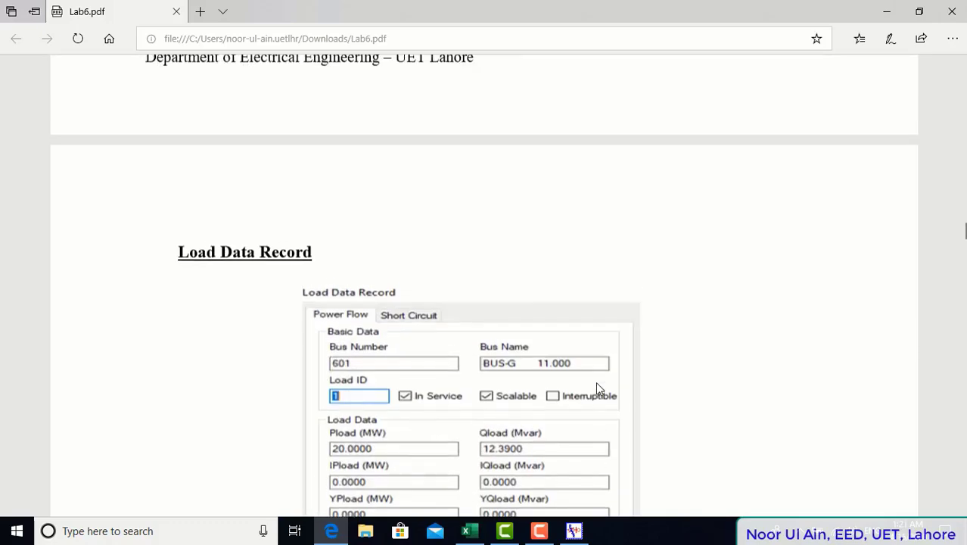
pyautogui.scroll(20, 597, 389)
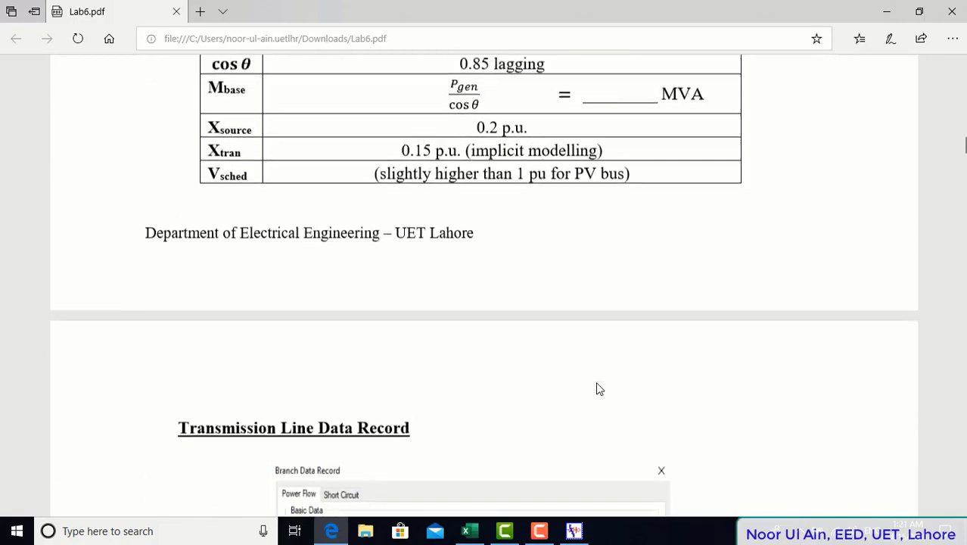
pyautogui.scroll(15, 598, 389)
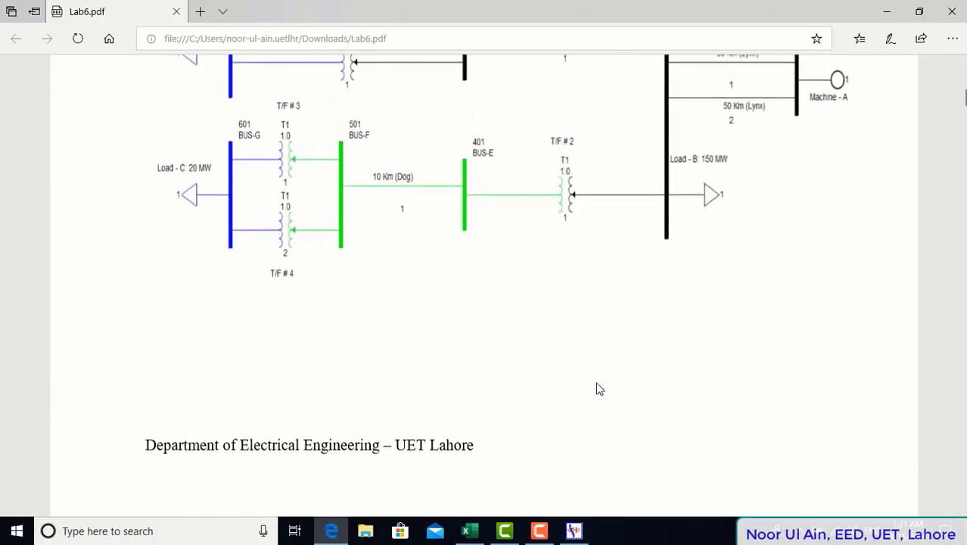
pyautogui.scroll(2, 598, 389)
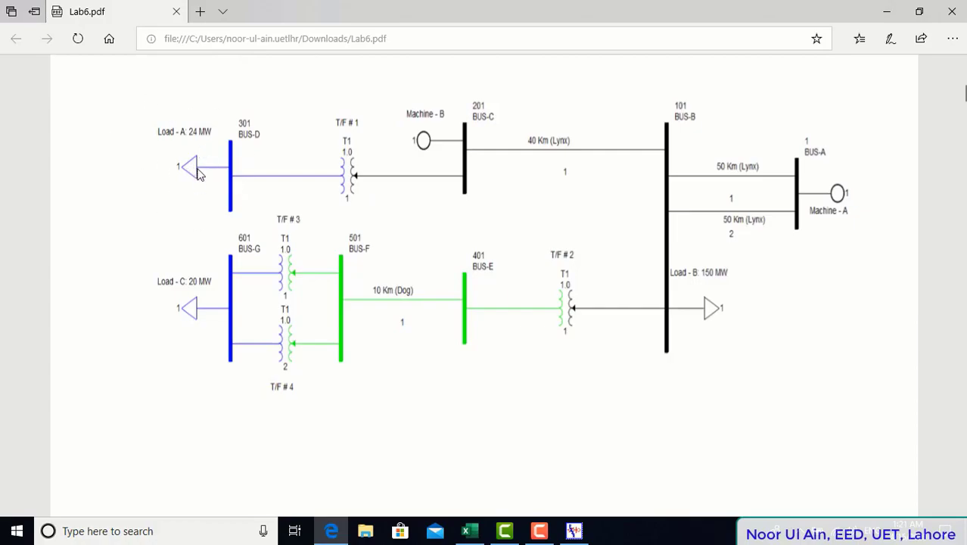
pyautogui.scroll(-20, 199, 174)
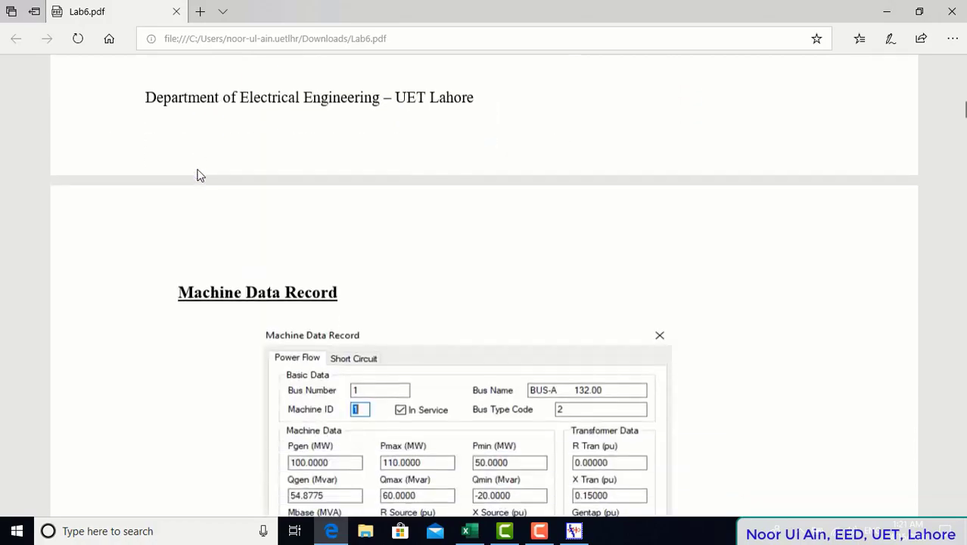
pyautogui.scroll(-15, 198, 176)
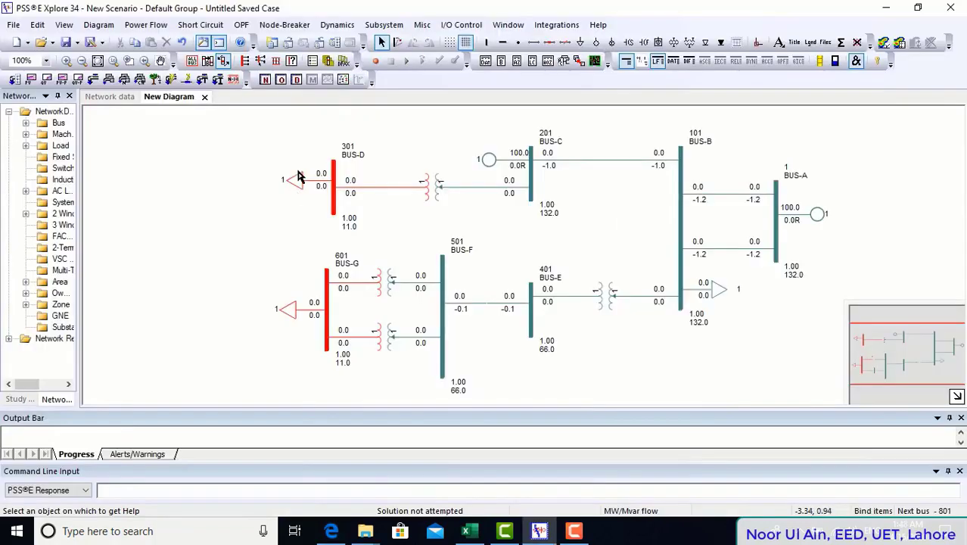
# Set the load on bus 301 (BUS-D) to a Pload of 24 MW and a Qload of 11.62 Mvar
pyautogui.click(299, 179)
pyautogui.doubleClick(299, 177)
pyautogui.press('Tab')
pyautogui.write('24')
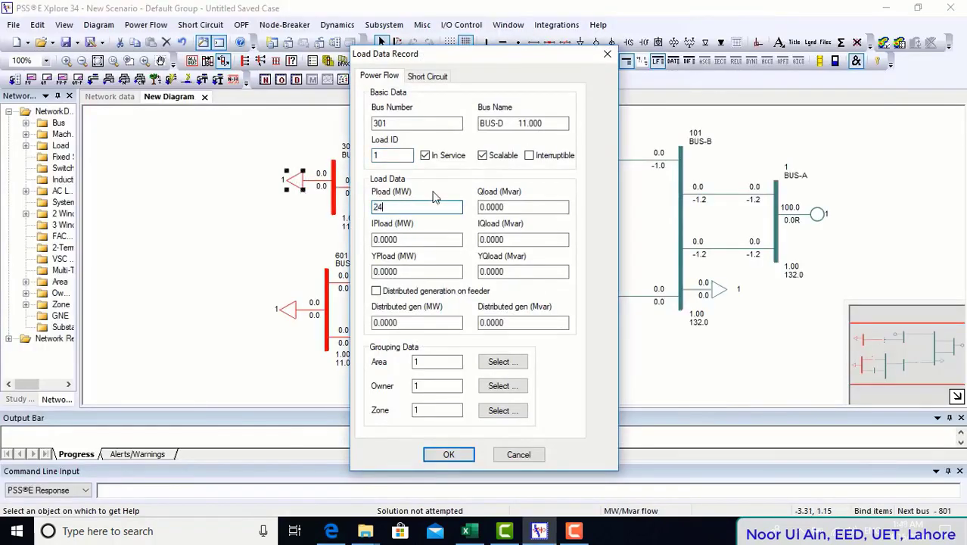
pyautogui.press('Tab')
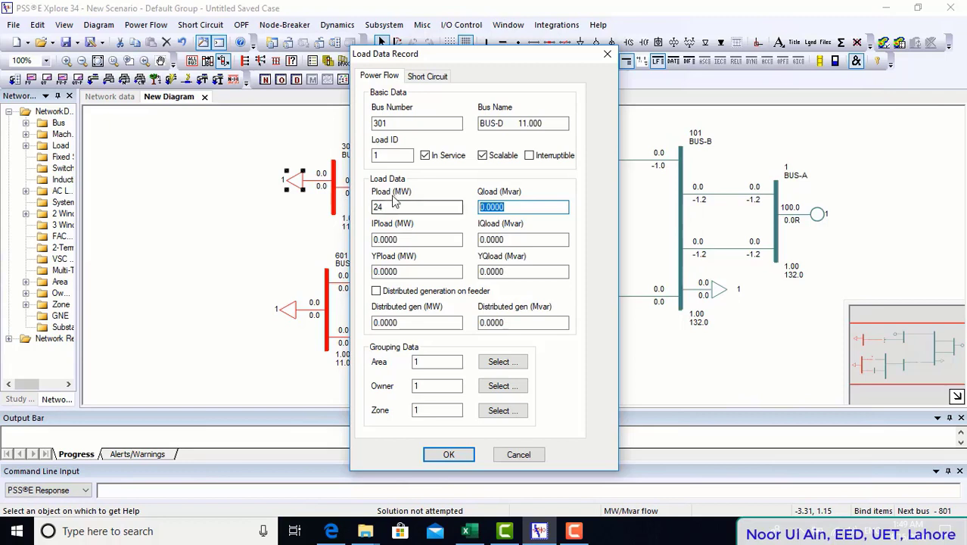
pyautogui.write('11.62')
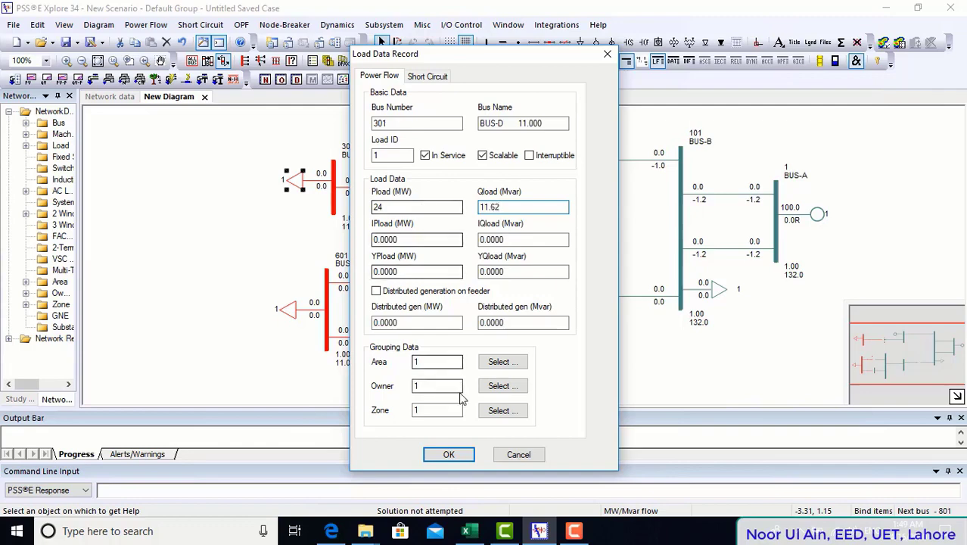
pyautogui.click(451, 455)
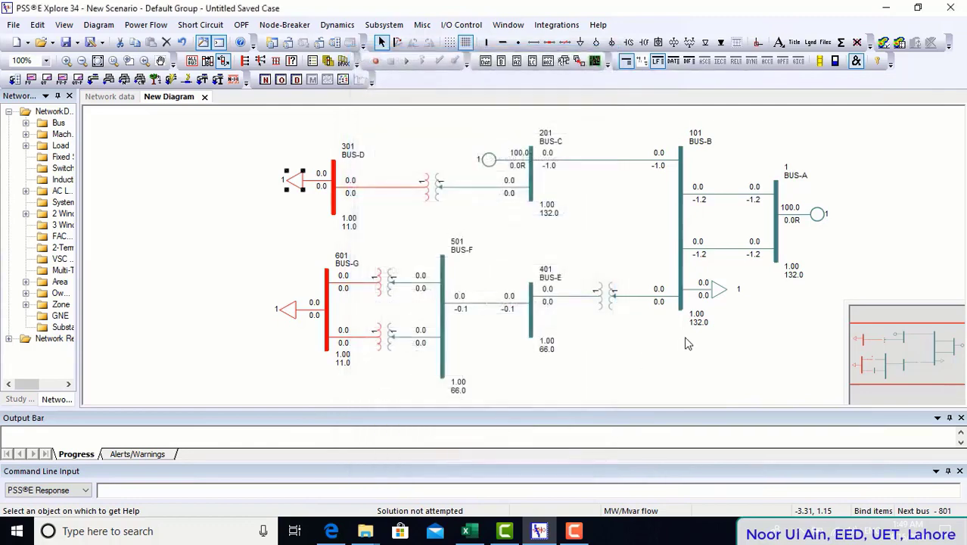
# Open the data record of the load on bus 101 (BUS-B) and enter a Pload of 150 MW
pyautogui.doubleClick(720, 290)
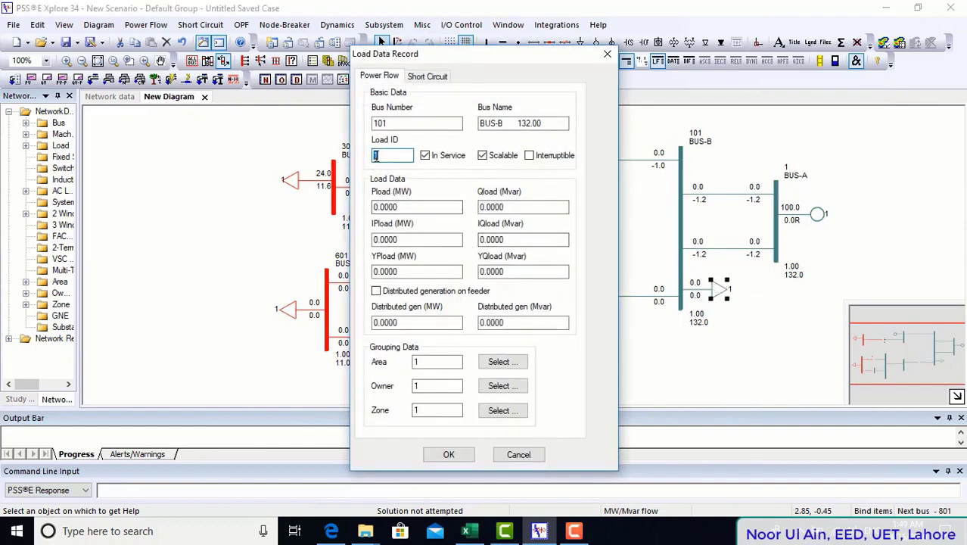
pyautogui.click(406, 208)
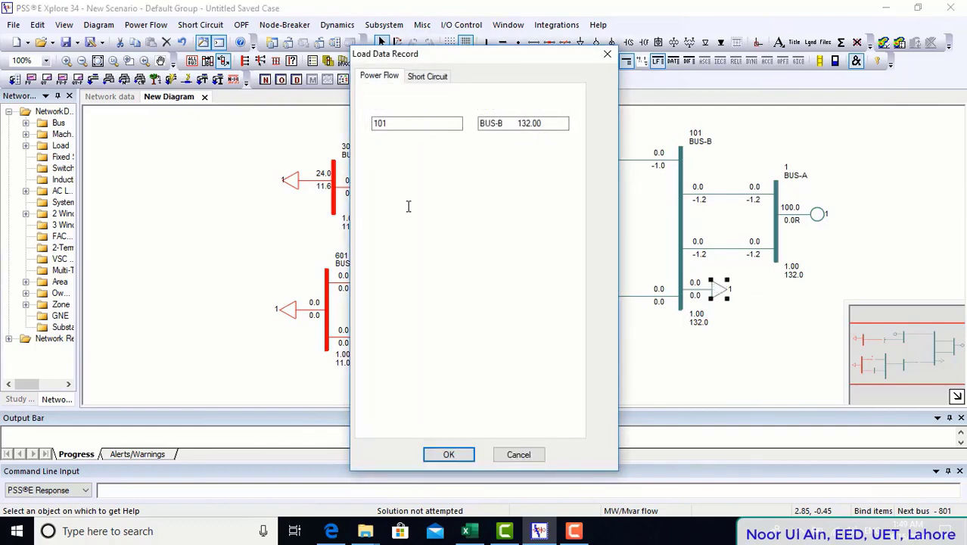
pyautogui.write('150')
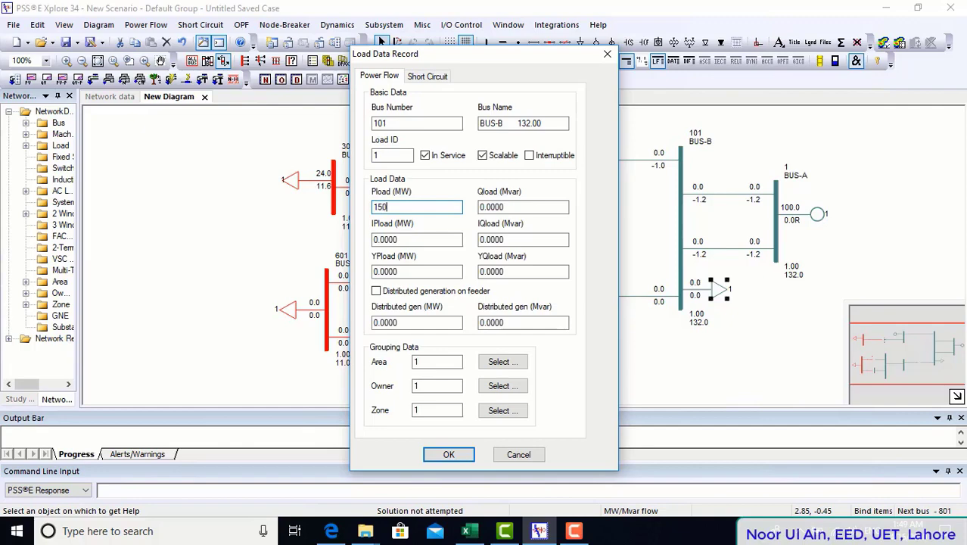
pyautogui.click(500, 207)
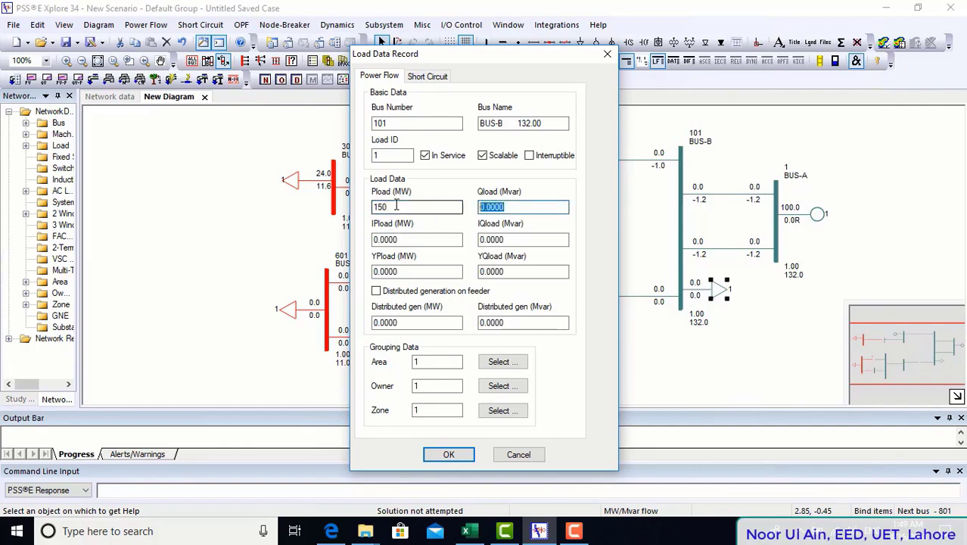
# Check Load B in Lab6.pdf in Edge, return to PSS®E, and set the BUS-B load's Qload to 72.64 Mvar
pyautogui.click(332, 531)
pyautogui.rightClick(332, 530)
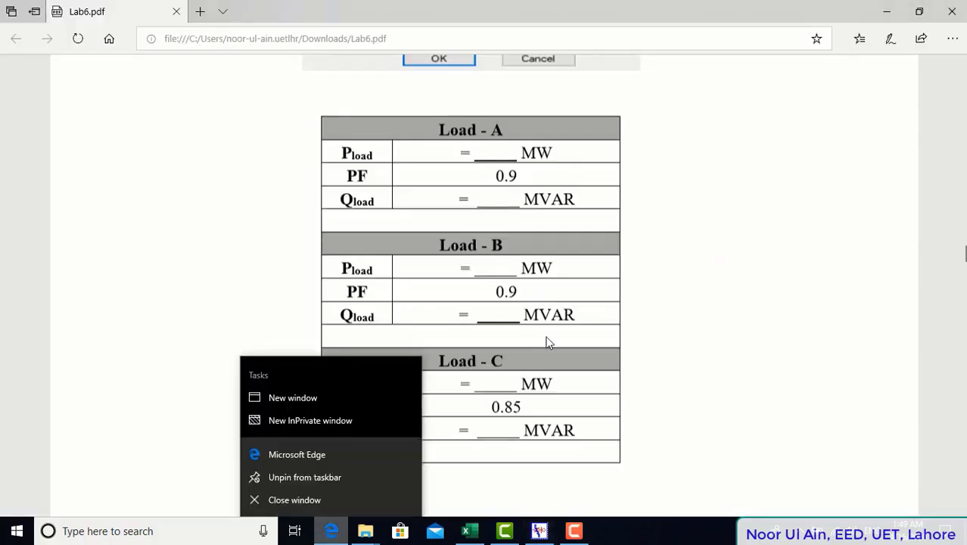
pyautogui.moveTo(961, 253); pyautogui.dragTo(961, 88)
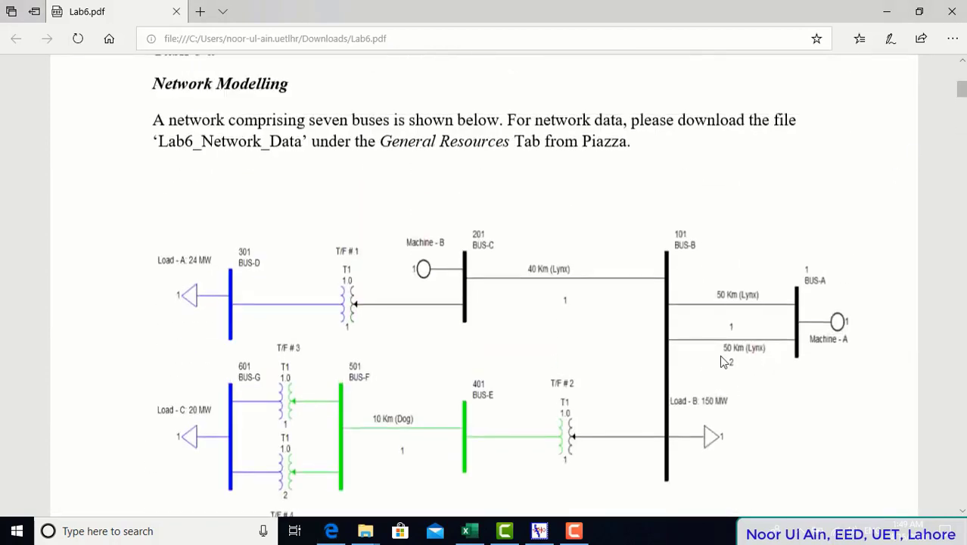
pyautogui.click(541, 531)
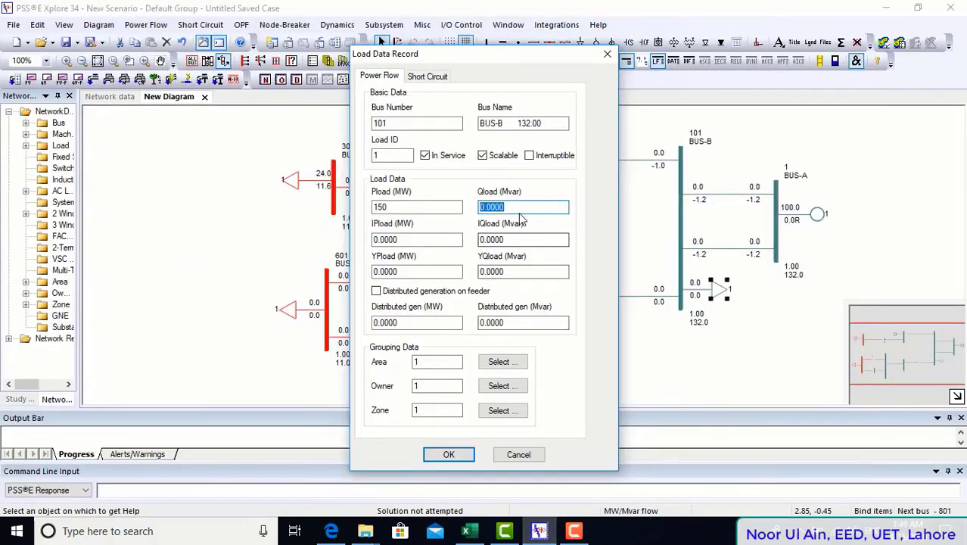
pyautogui.write('72')
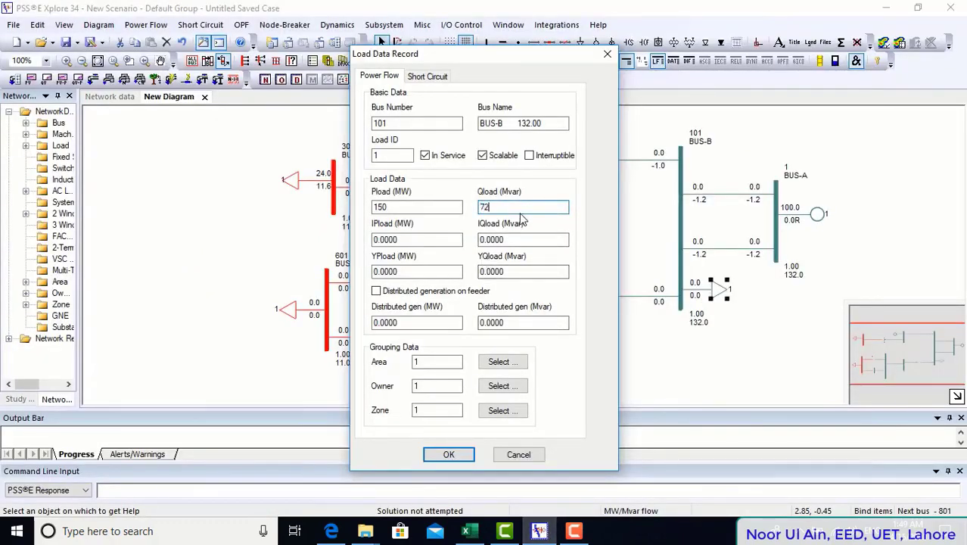
pyautogui.write('.64')
pyautogui.click(449, 455)
pyautogui.rightClick(467, 458)
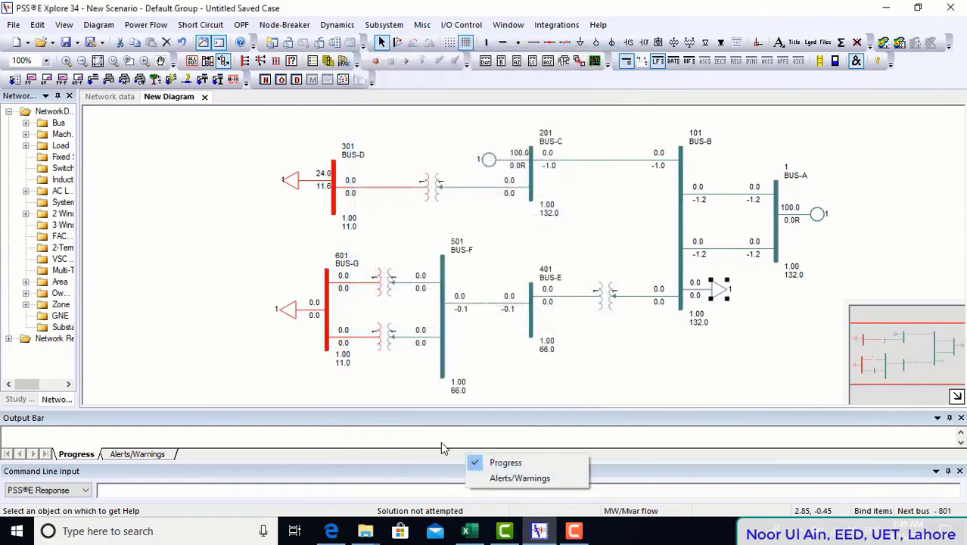
# Set the load on bus 601 (BUS-G) to a Pload of 20 MW and a Qload of 12.39 Mvar
pyautogui.click(293, 313)
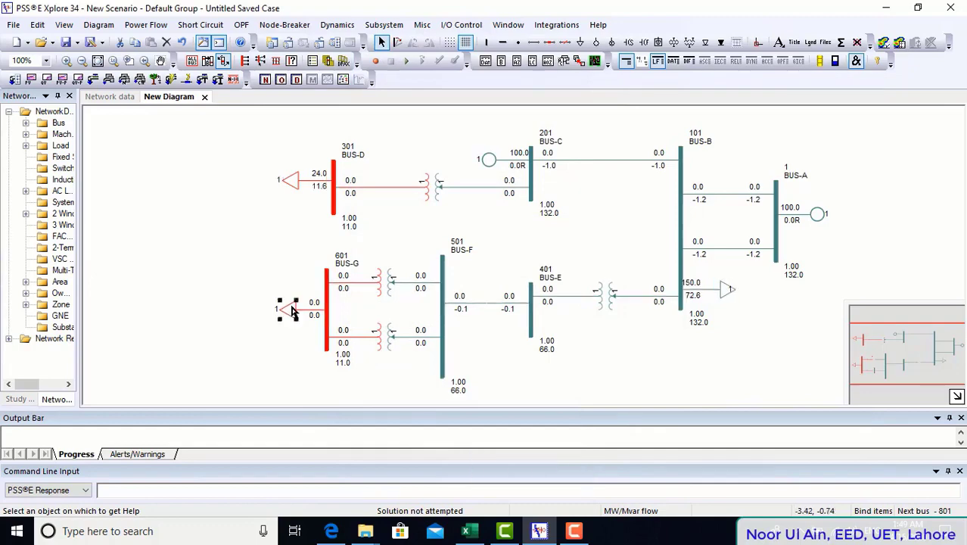
pyautogui.doubleClick(292, 307)
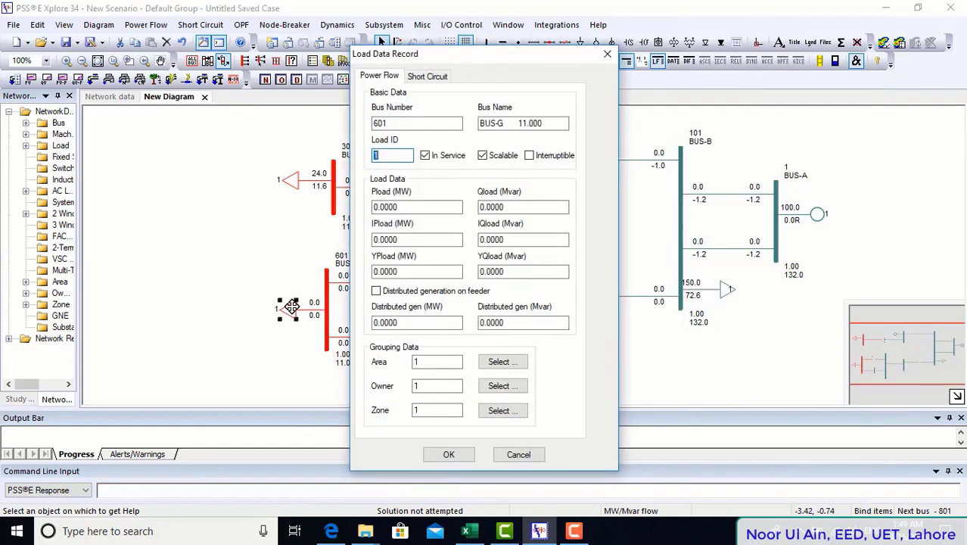
pyautogui.click(410, 207)
pyautogui.write('20')
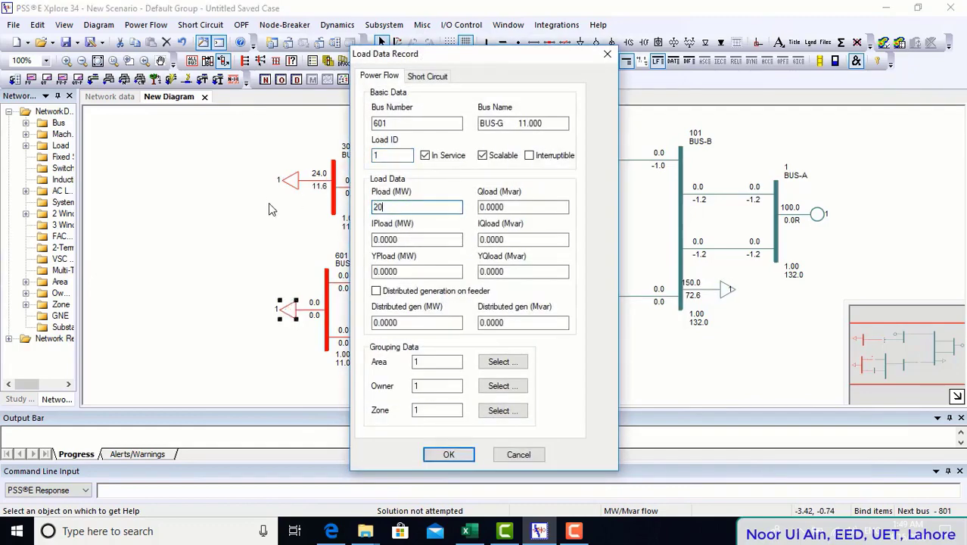
pyautogui.click(533, 206)
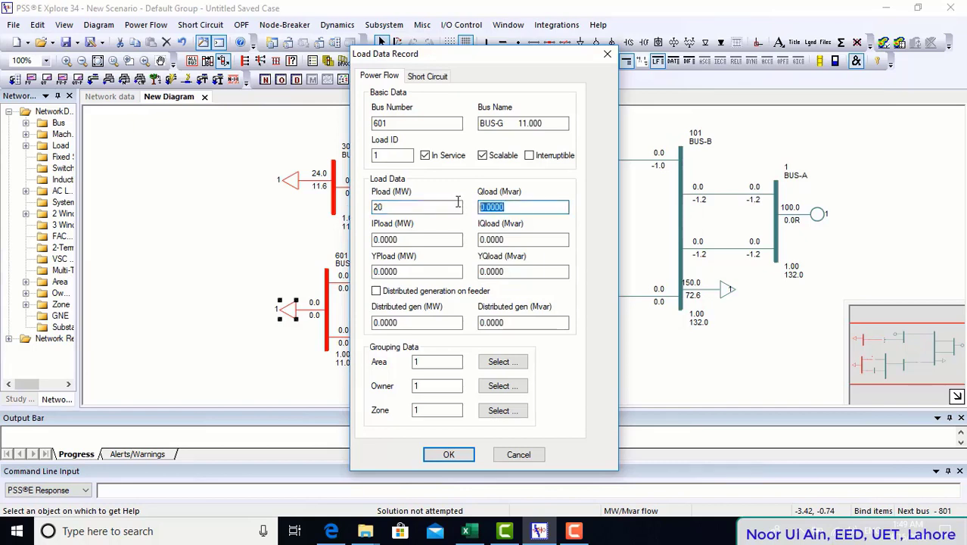
pyautogui.write('12.39')
pyautogui.click(437, 454)
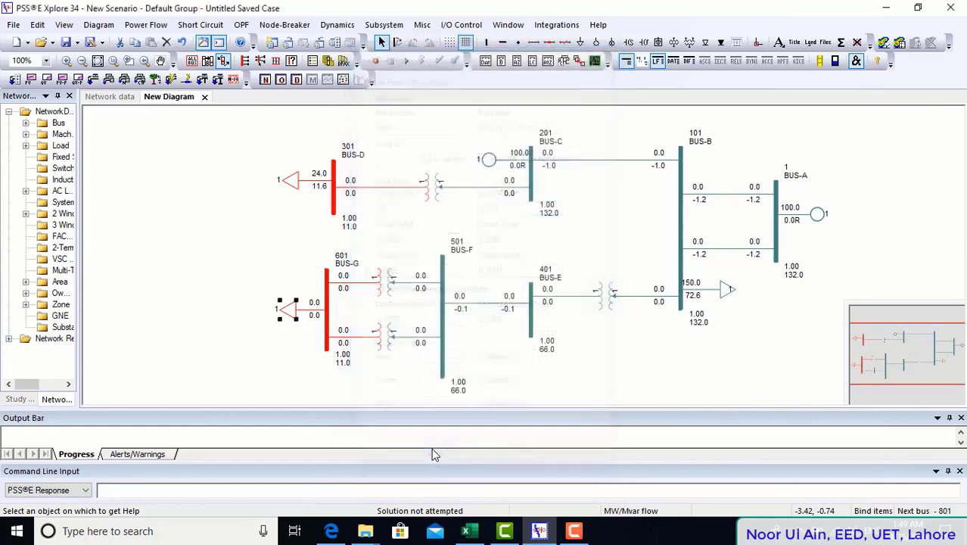
# Switch to Lab6.pdf in Edge and examine the Machine A and B parameters and the Transmission Line Data Record tables
pyautogui.click(331, 538)
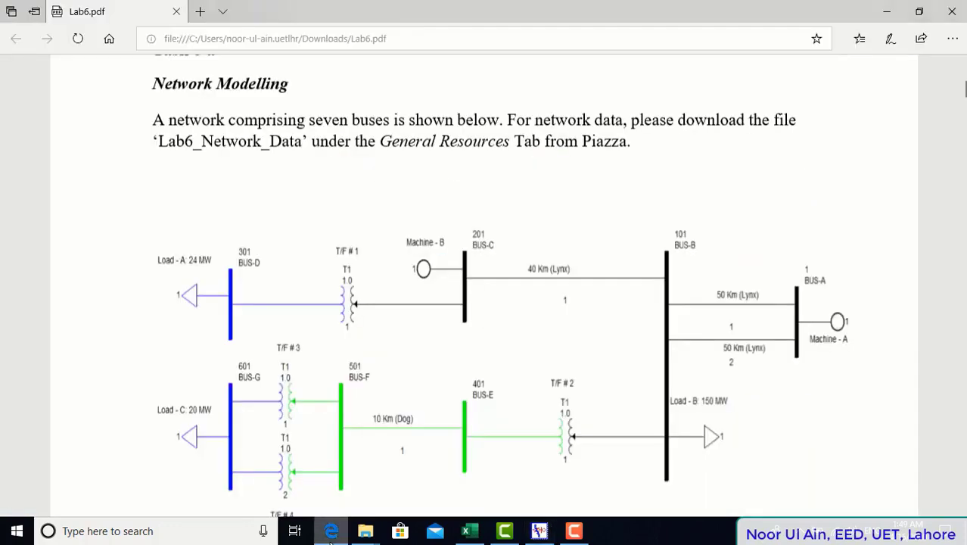
pyautogui.moveTo(962, 91); pyautogui.dragTo(962, 134)
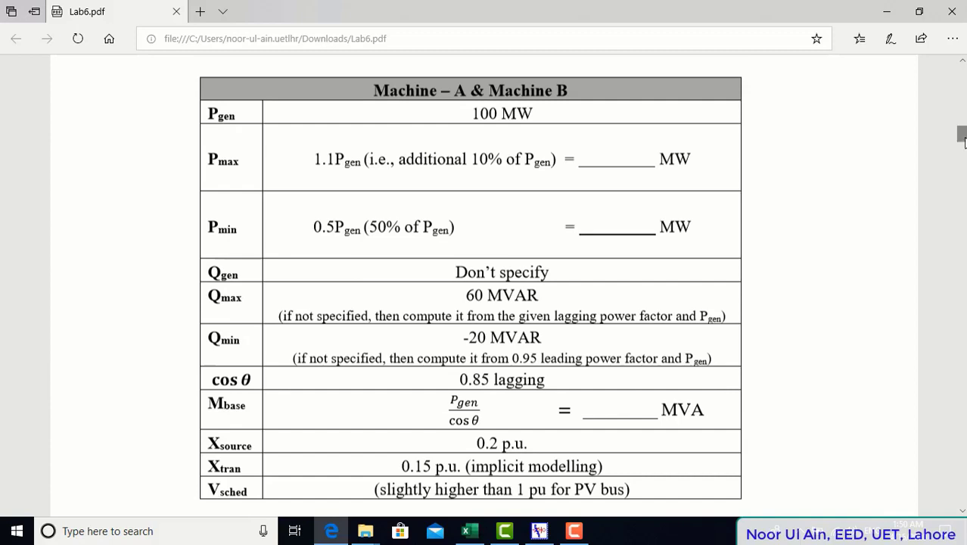
pyautogui.moveTo(963, 142); pyautogui.dragTo(964, 144)
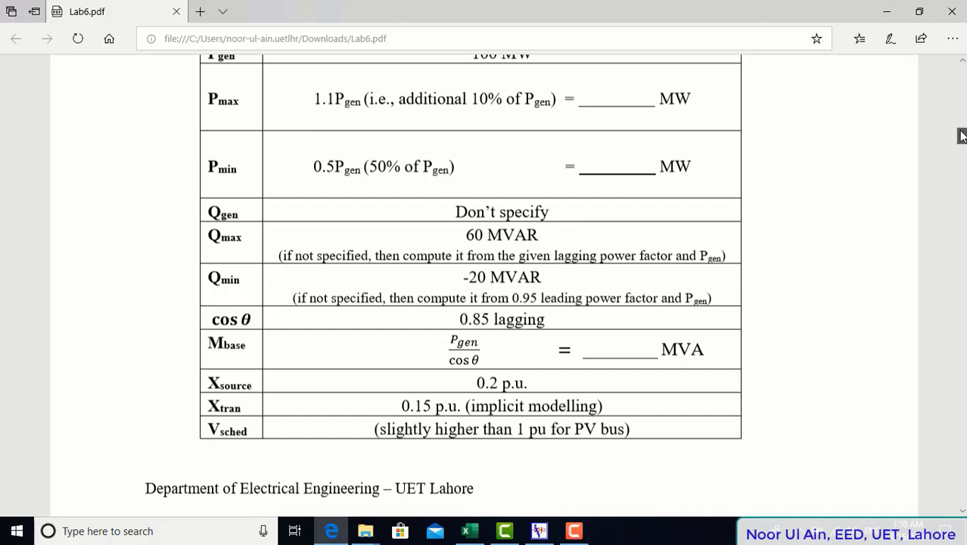
pyautogui.moveTo(963, 137); pyautogui.dragTo(962, 146)
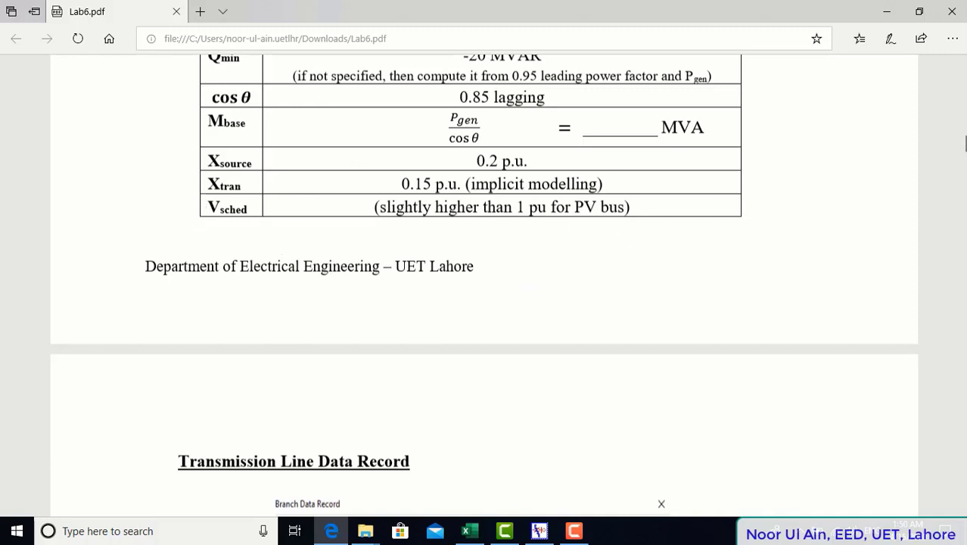
pyautogui.scroll(-6, 961, 152)
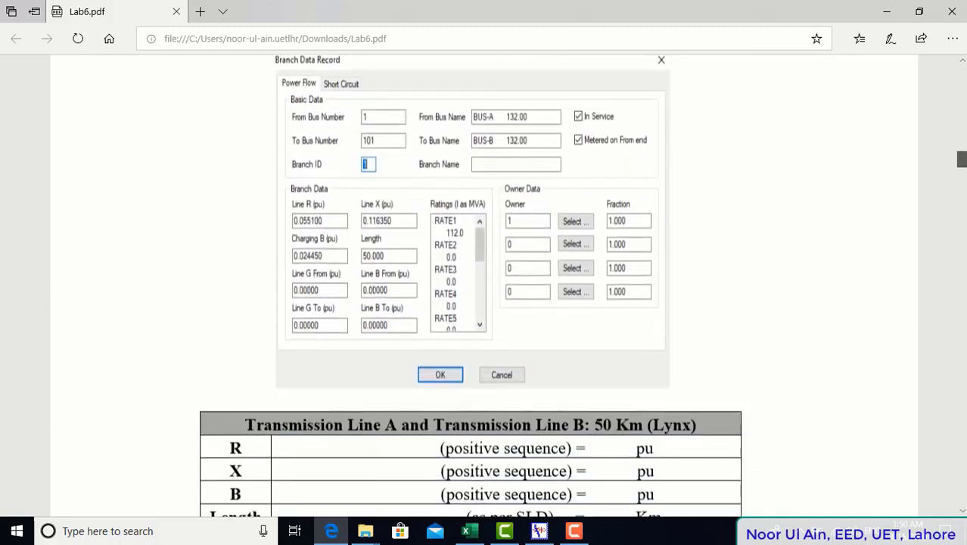
pyautogui.scroll(-3, 961, 162)
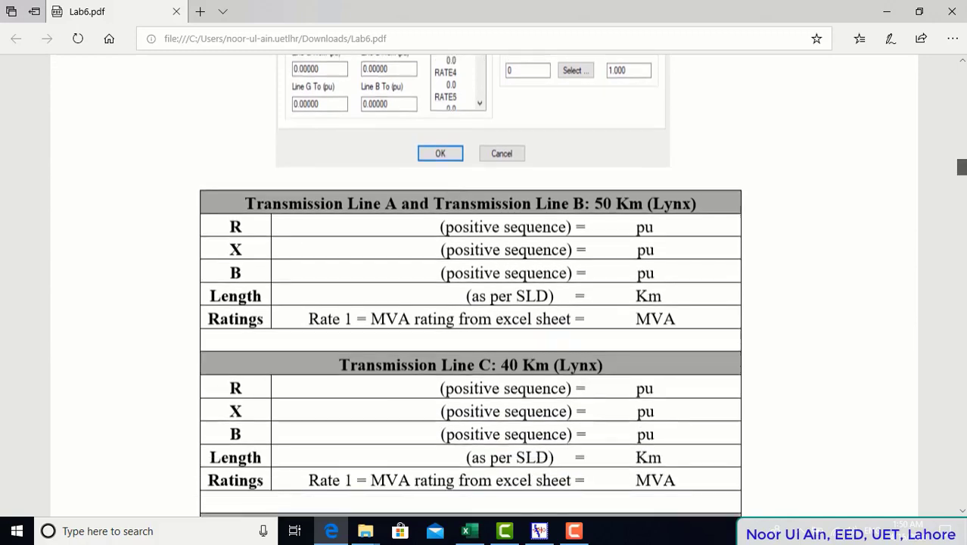
pyautogui.scroll(-1, 470, 286)
pyautogui.scroll(-1, 470, 286)
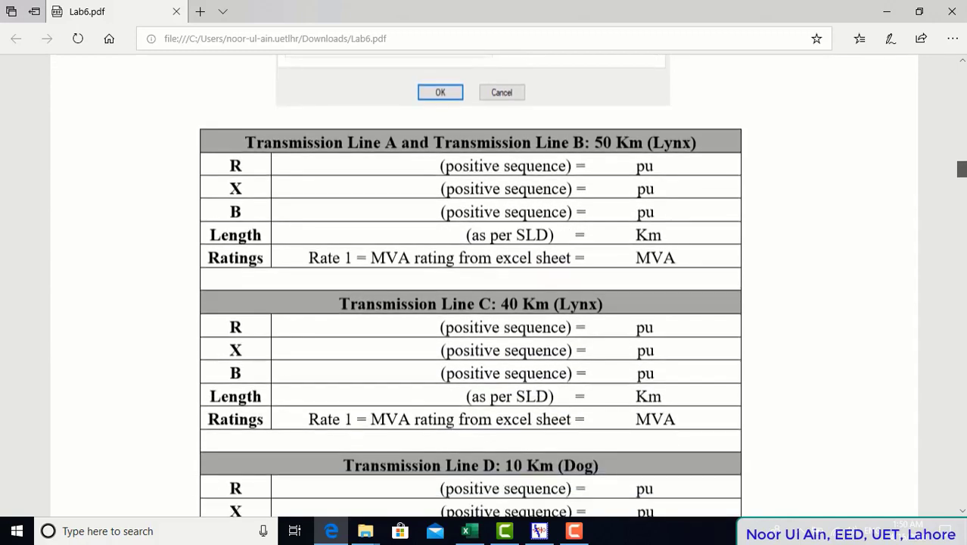
# Examine the Transmission Line A to D tables, the transformer and load data records, and the Load Flow Results section in Lab6.pdf
pyautogui.scroll(-5, 470, 286)
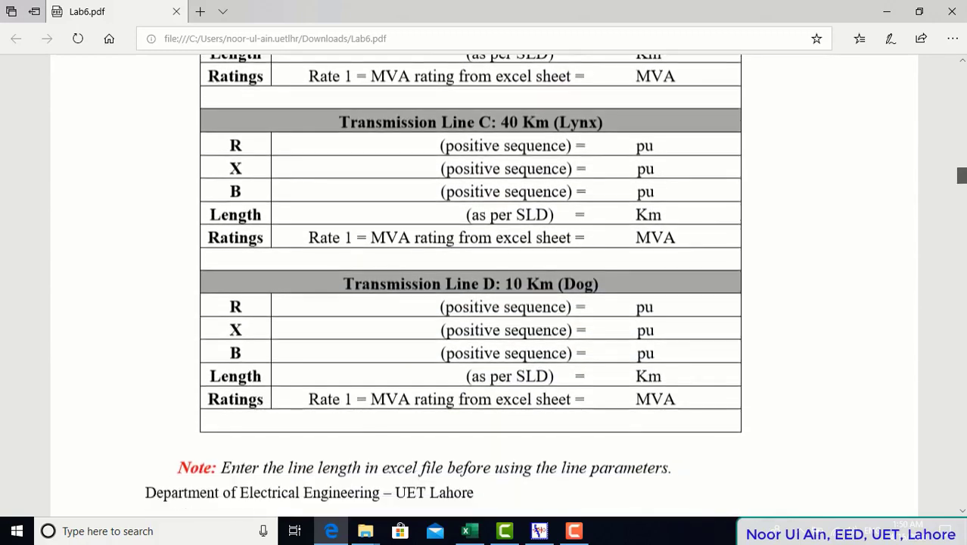
pyautogui.scroll(-5, 470, 286)
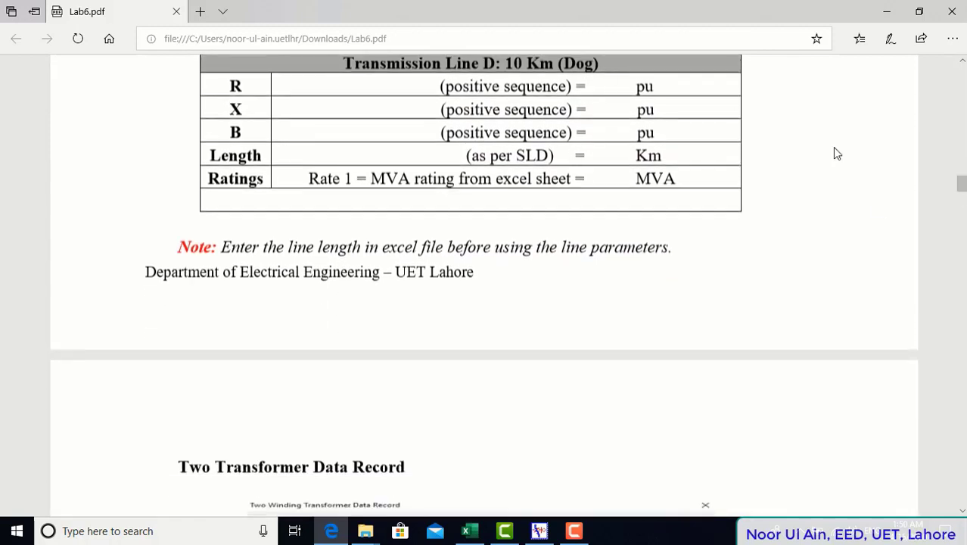
pyautogui.scroll(-6, 961, 186)
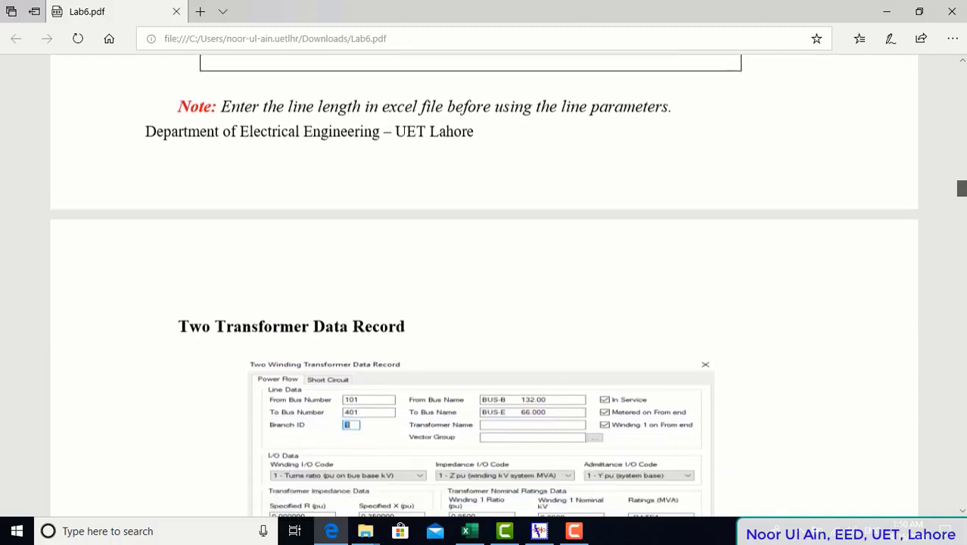
pyautogui.scroll(-5, 961, 193)
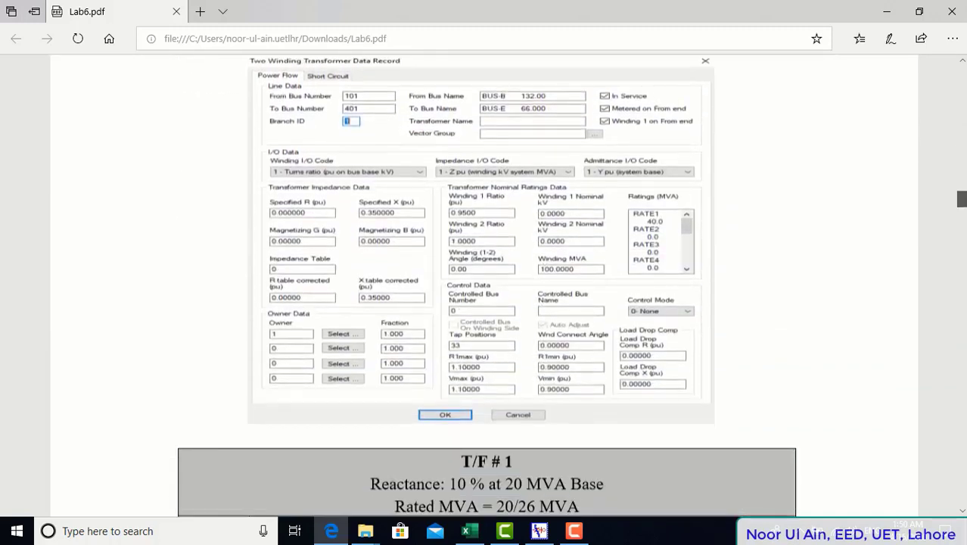
pyautogui.scroll(-5, 447, 200)
pyautogui.scroll(3, 446, 200)
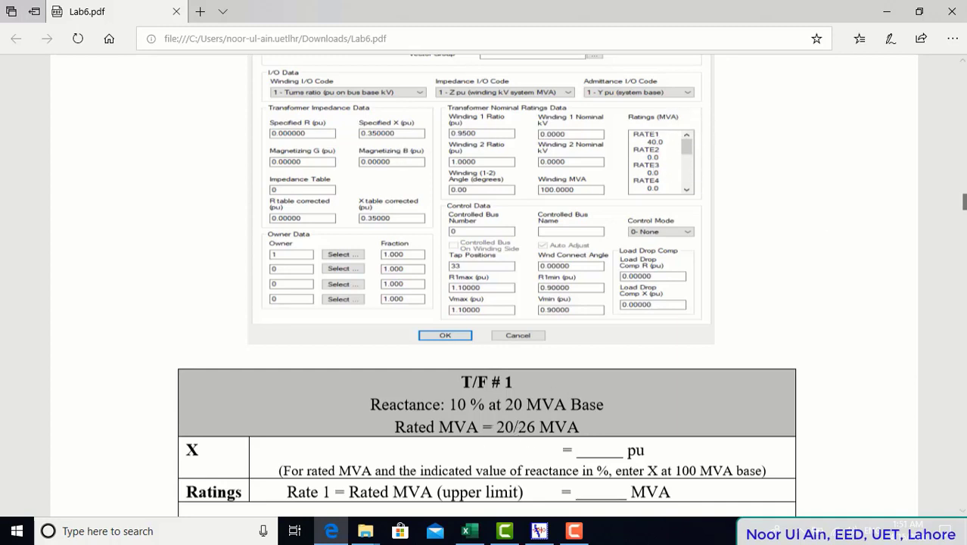
pyautogui.moveTo(961, 201); pyautogui.dragTo(962, 236)
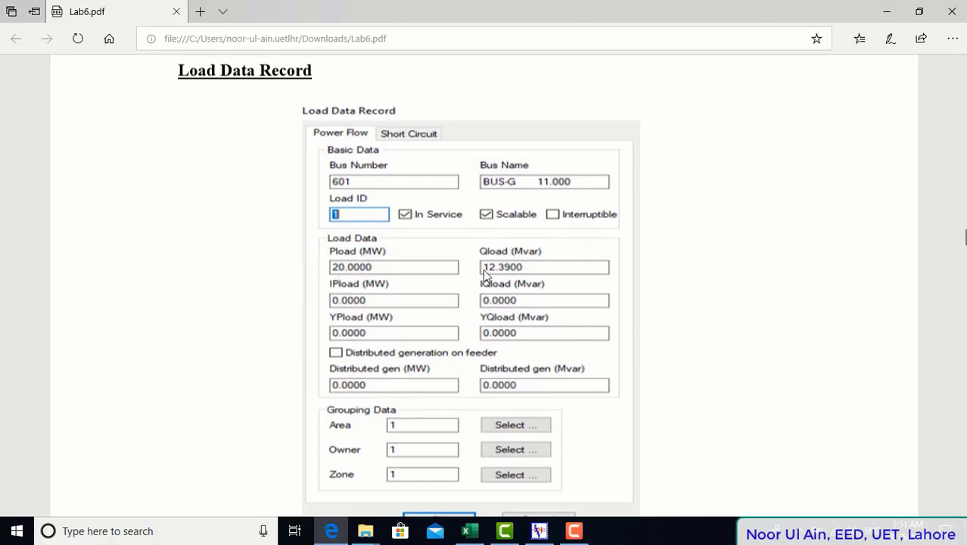
pyautogui.moveTo(961, 237); pyautogui.dragTo(961, 274)
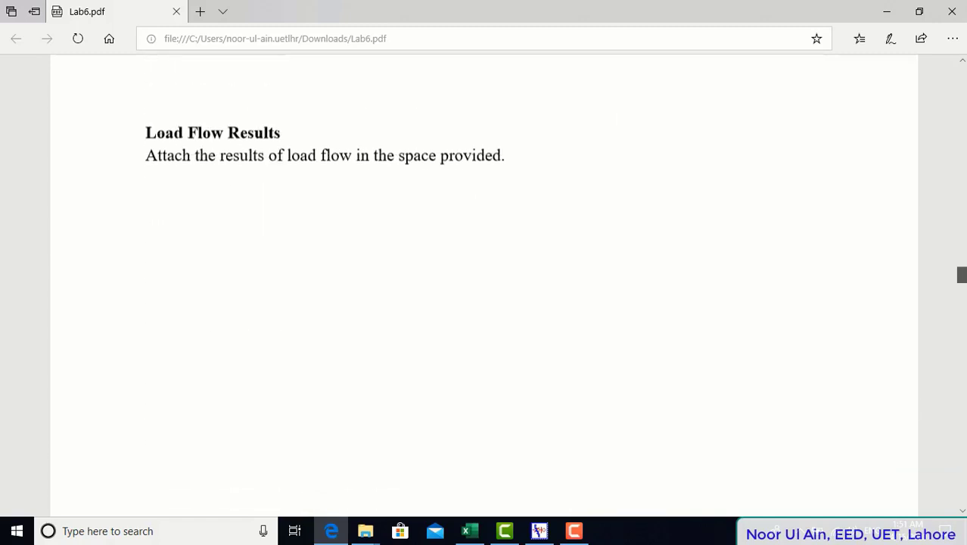
# Switch to PSS®E and save the network diagram as the slider file lab6_part1 in the Lab 6 Data folder
pyautogui.click(538, 531)
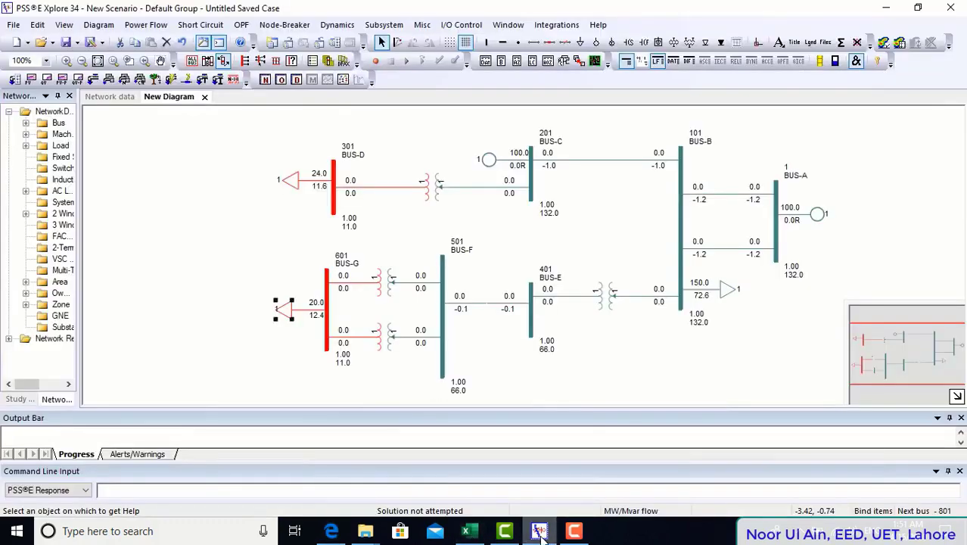
pyautogui.click(67, 47)
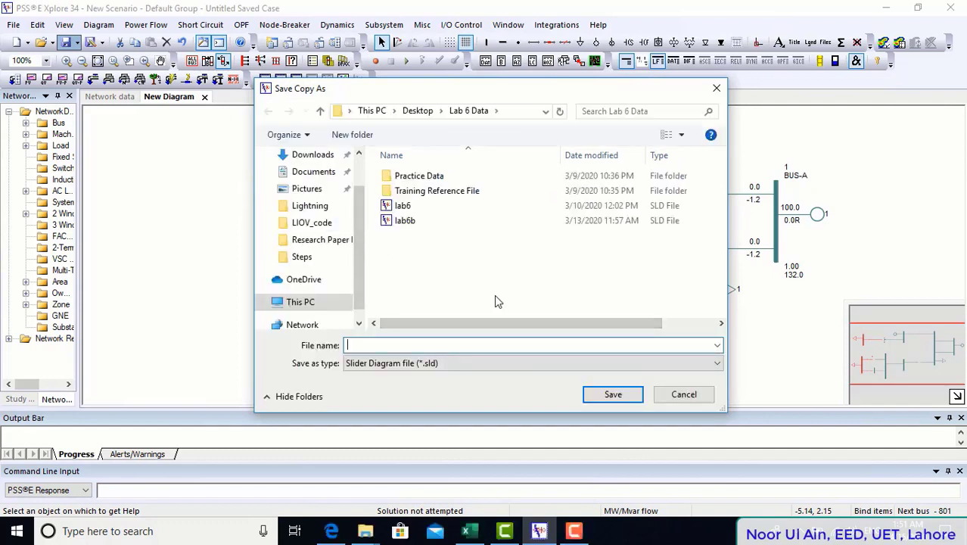
pyautogui.write('lab6')
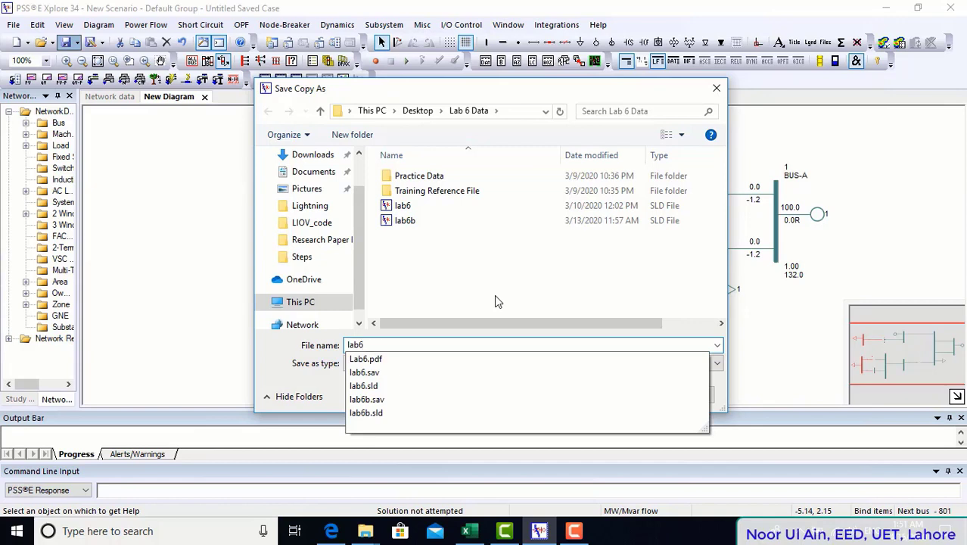
pyautogui.write('_')
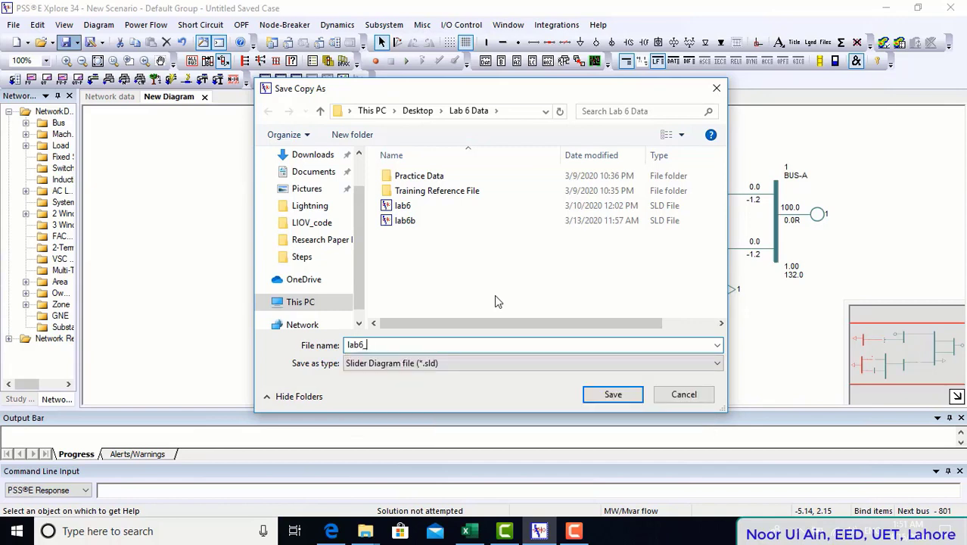
pyautogui.write('part1')
pyautogui.press('Tab')
pyautogui.click(602, 396)
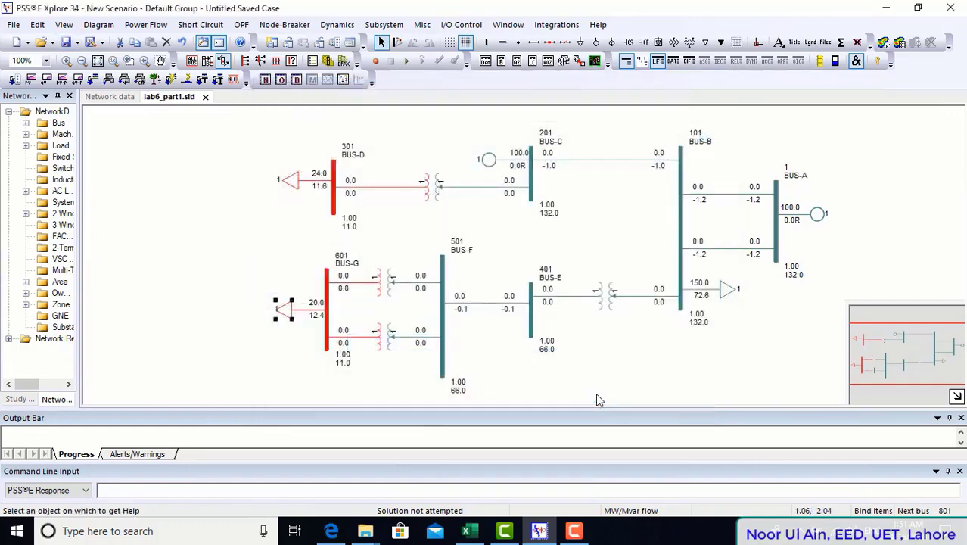
# Start saving the network data as case data and choose the Lab 6 Data folder on the Desktop as its destination
pyautogui.click(109, 97)
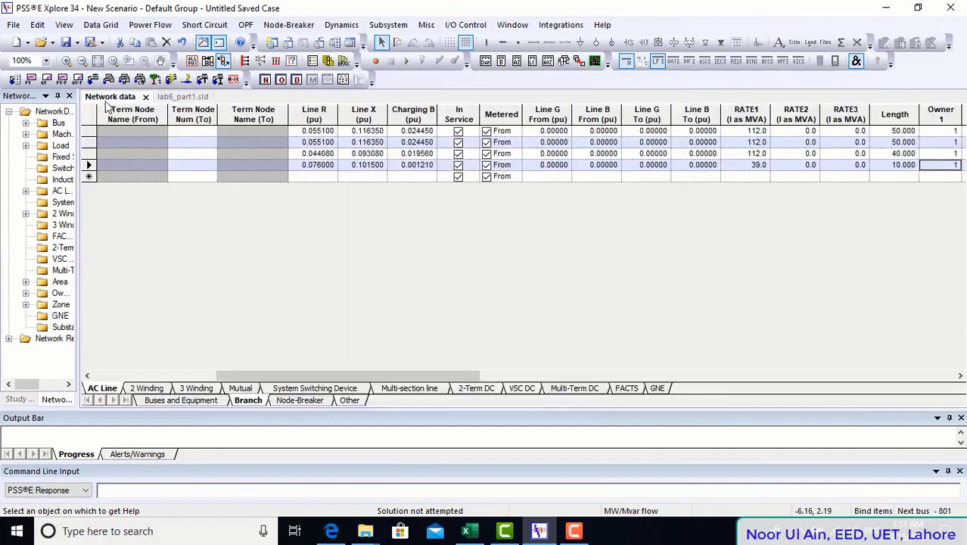
pyautogui.click(67, 43)
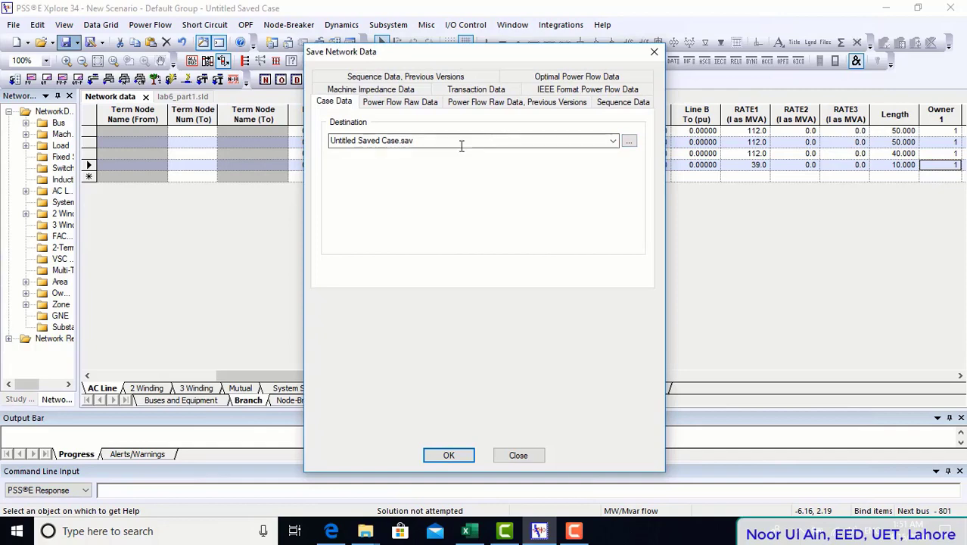
pyautogui.moveTo(464, 61); pyautogui.dragTo(532, 77)
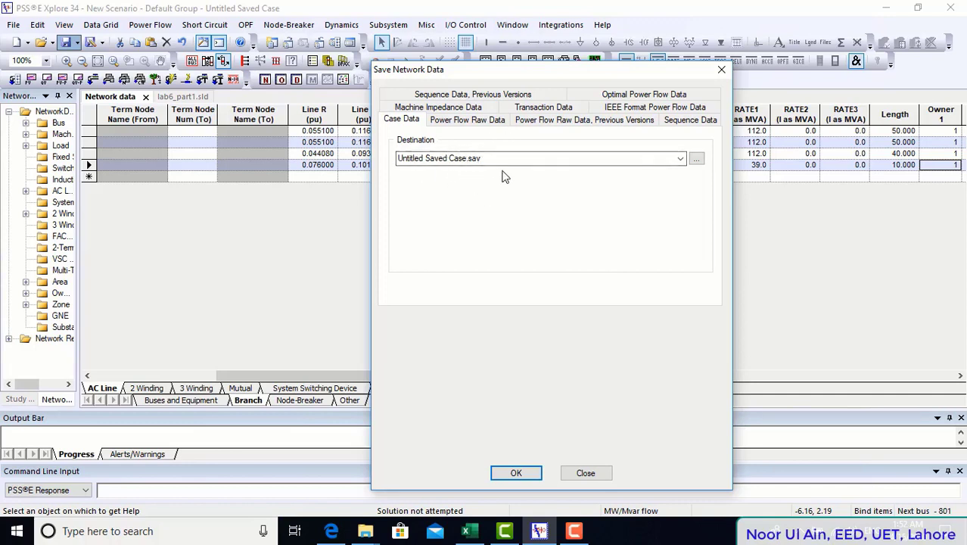
pyautogui.click(697, 158)
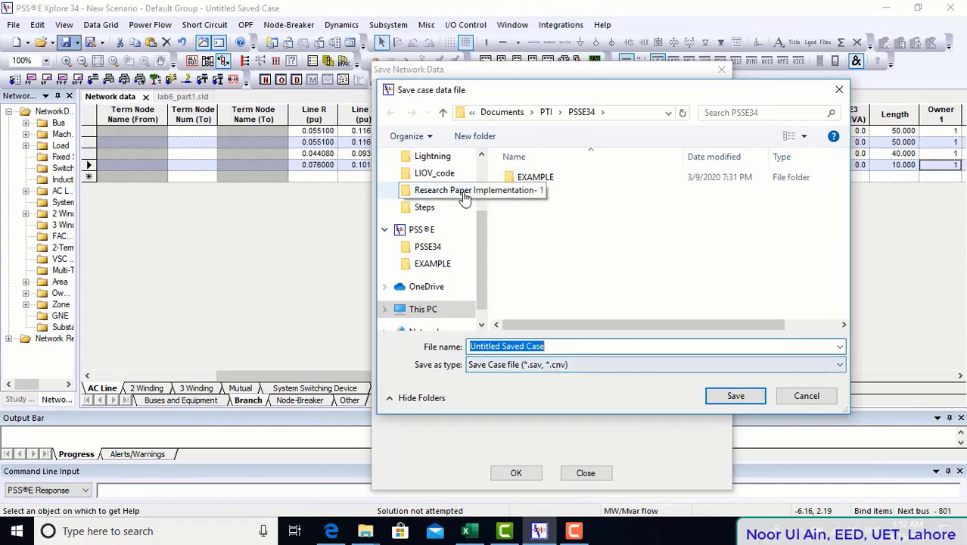
pyautogui.moveTo(478, 220)
pyautogui.mouseDown()
pyautogui.moveTo(476, 168)
pyautogui.moveTo(479, 213)
pyautogui.mouseUp()
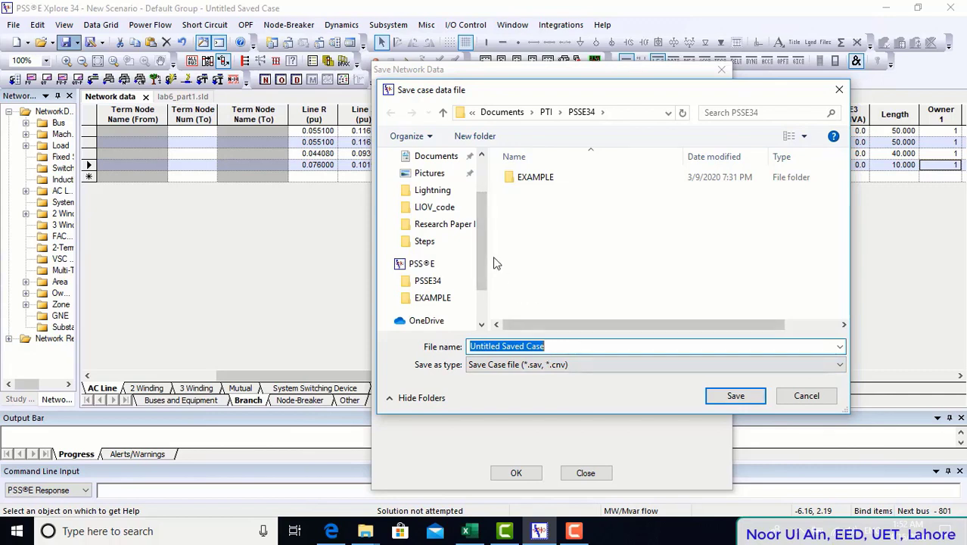
pyautogui.moveTo(484, 259); pyautogui.dragTo(476, 196)
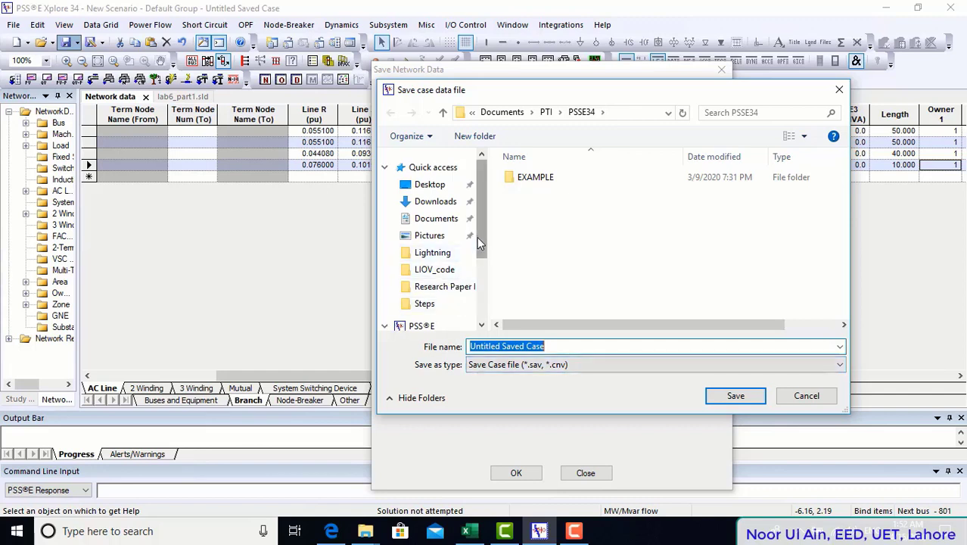
pyautogui.moveTo(477, 241); pyautogui.dragTo(479, 216)
pyautogui.click(430, 185)
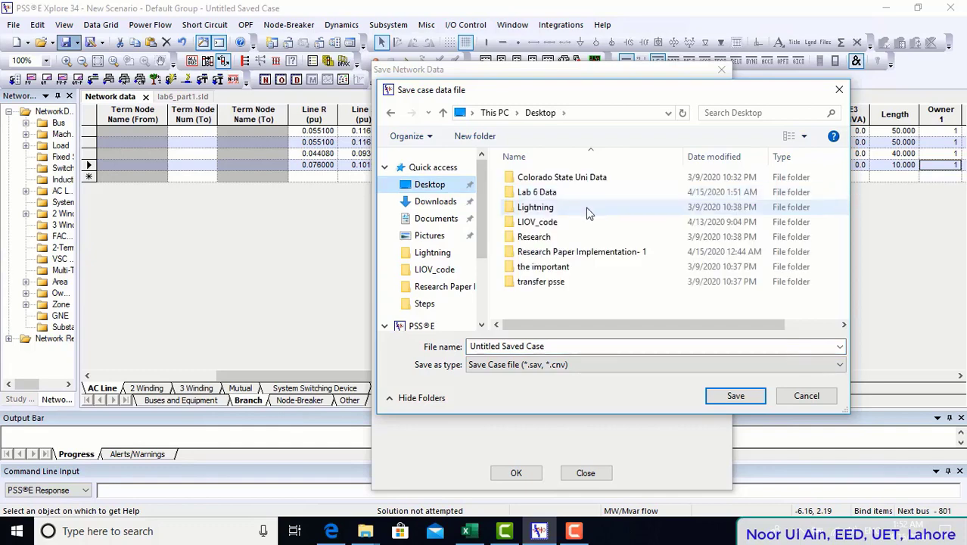
pyautogui.doubleClick(537, 192)
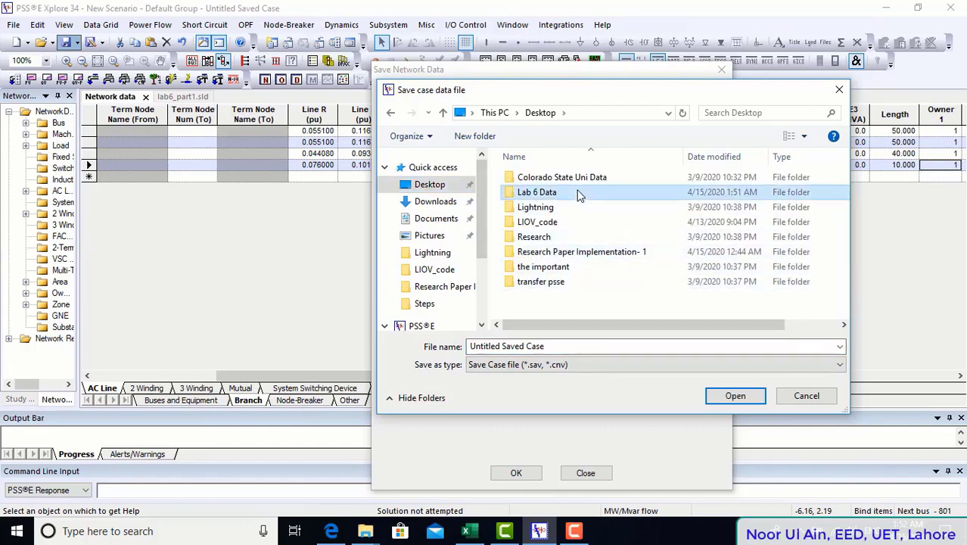
# Name the case file lab6_part1 and save the network data as a .sav file
pyautogui.click(559, 347)
pyautogui.write('lab')
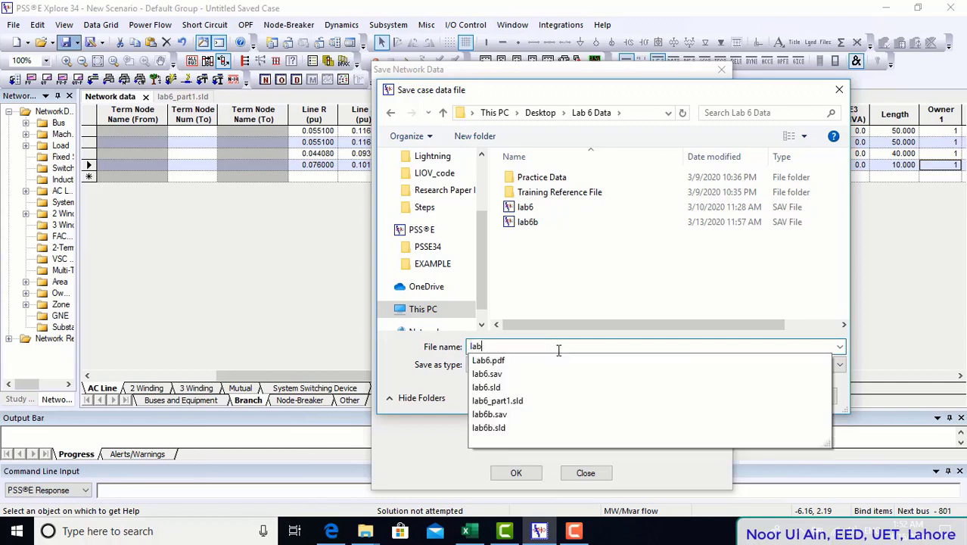
pyautogui.write('6_part1')
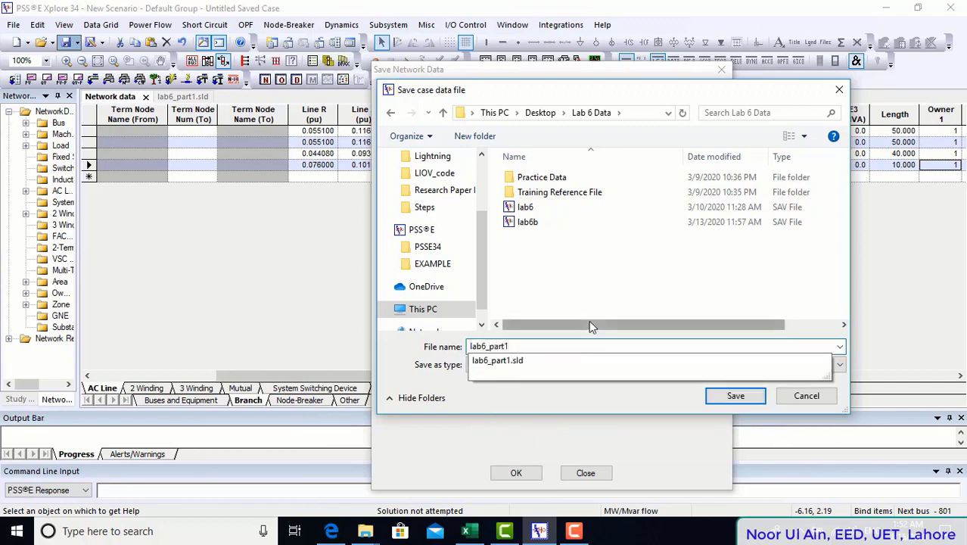
pyautogui.click(589, 320)
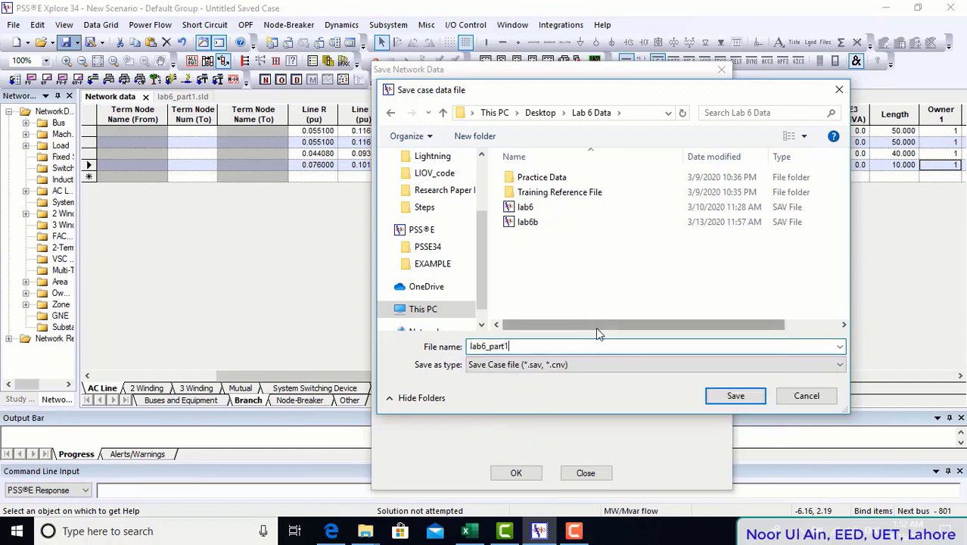
pyautogui.click(727, 396)
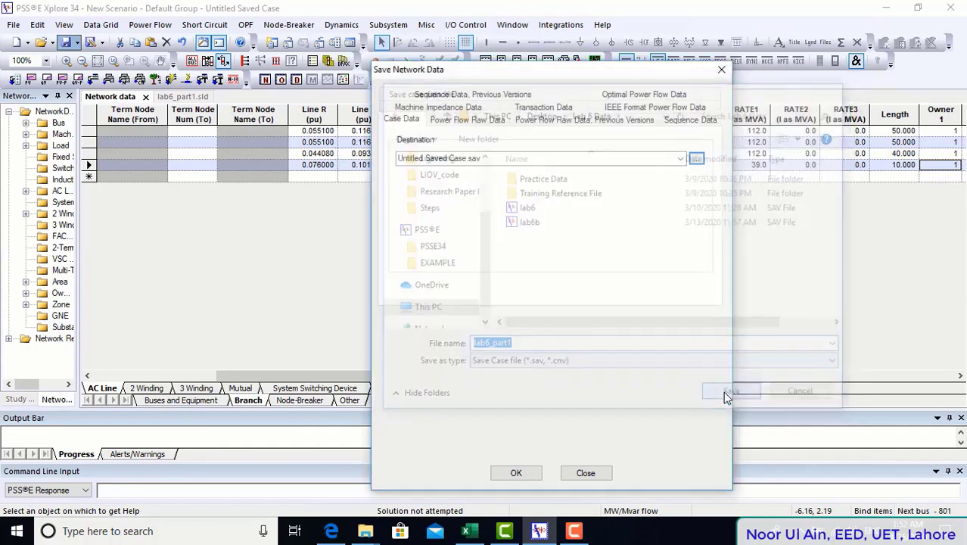
pyautogui.click(516, 473)
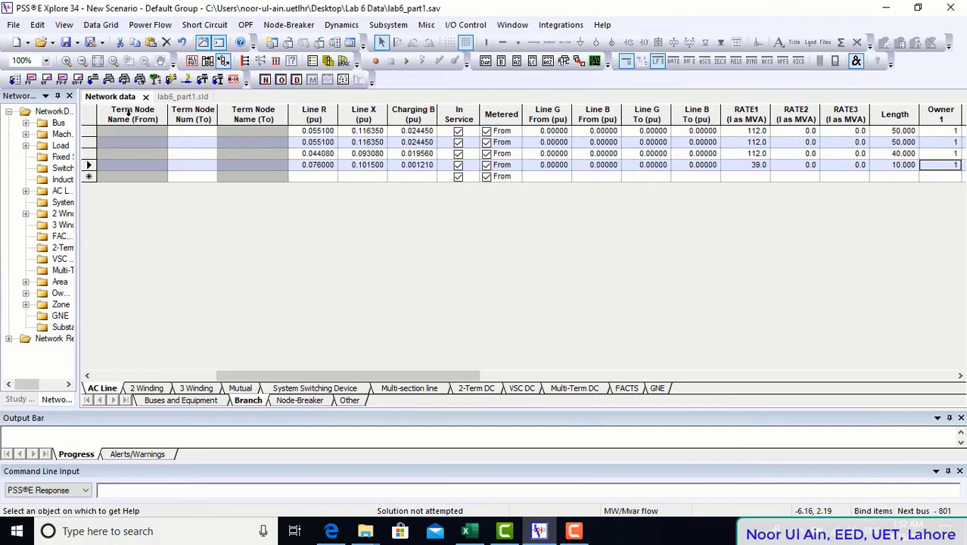
# Review the lab6_part1.sld diagram alongside the AC line records in the network data, ending on the diagram
pyautogui.click(178, 97)
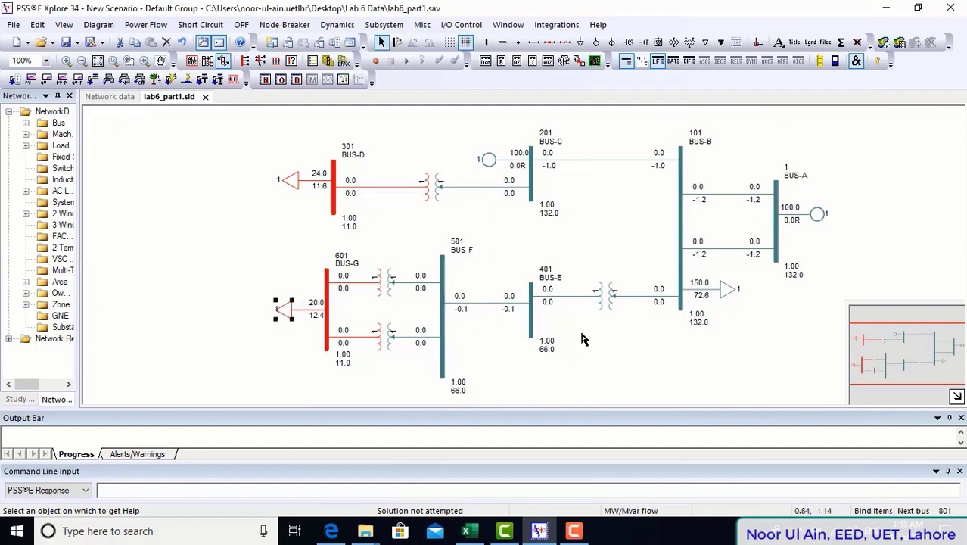
pyautogui.click(109, 97)
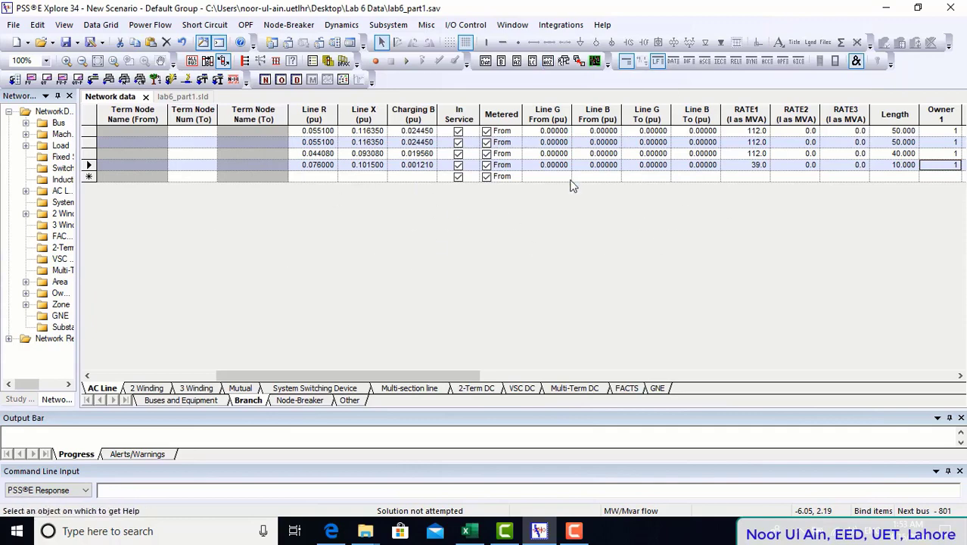
pyautogui.click(179, 99)
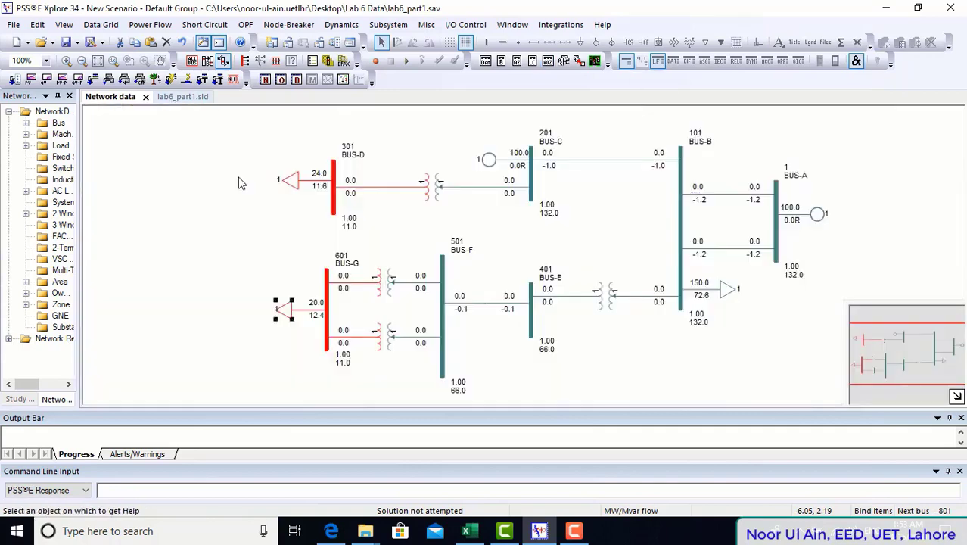
pyautogui.rightClick(239, 181)
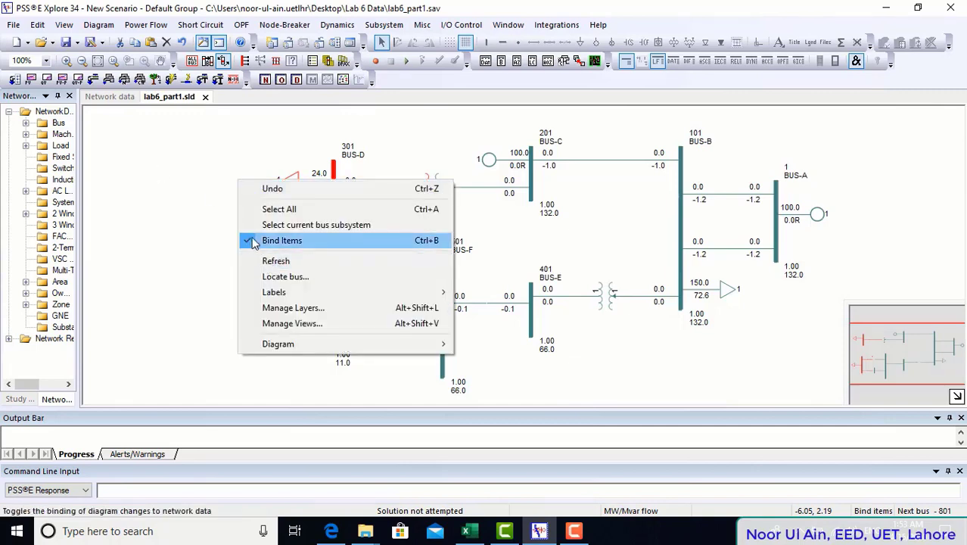
pyautogui.click(227, 151)
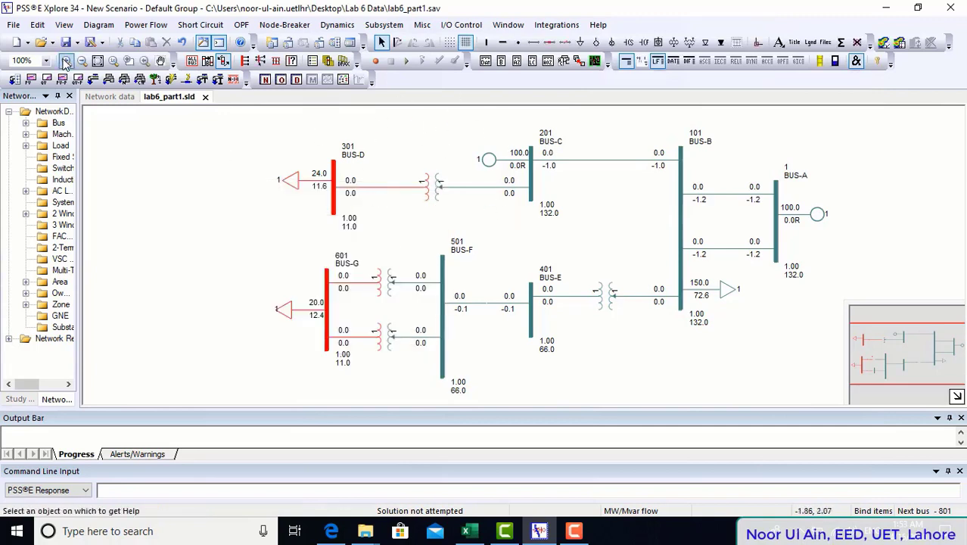
pyautogui.click(110, 96)
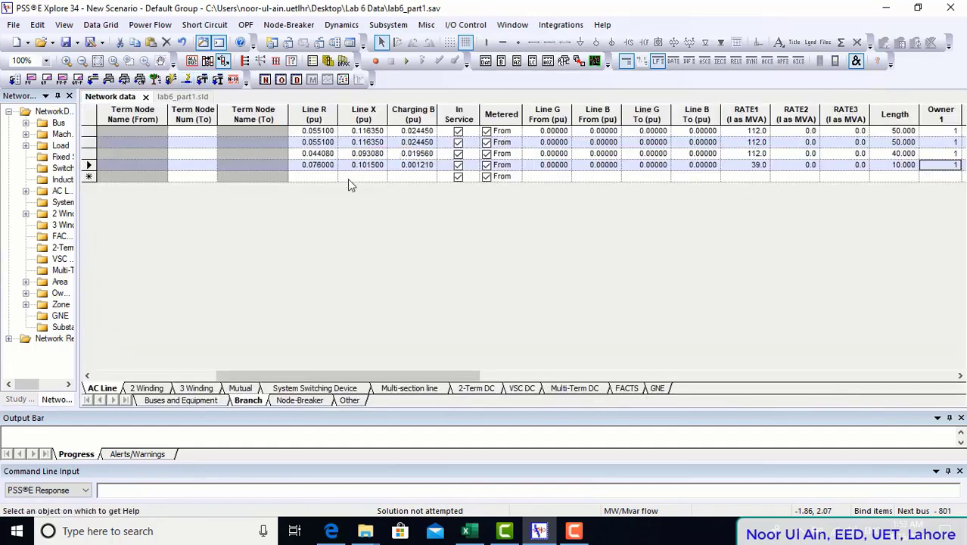
pyautogui.click(173, 98)
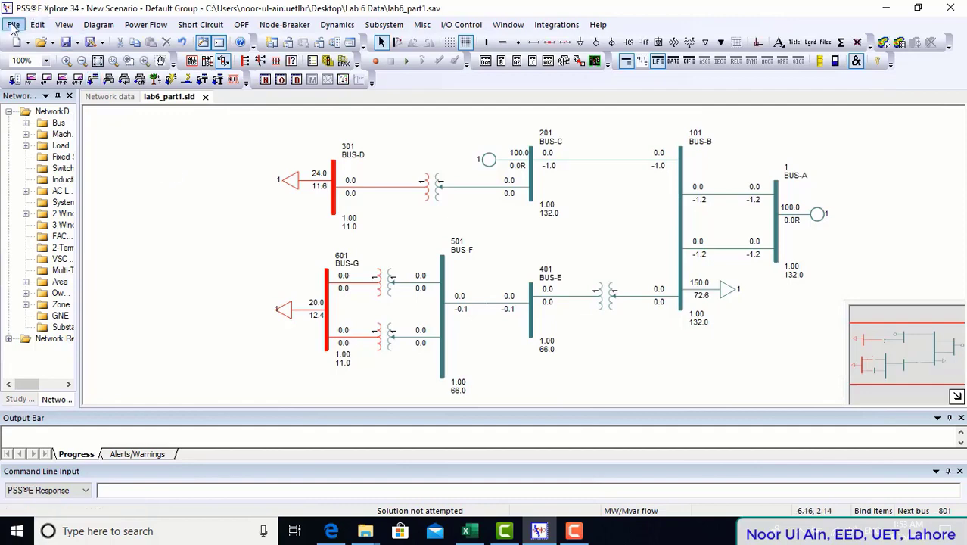
pyautogui.hotkey('shift', 'F1')
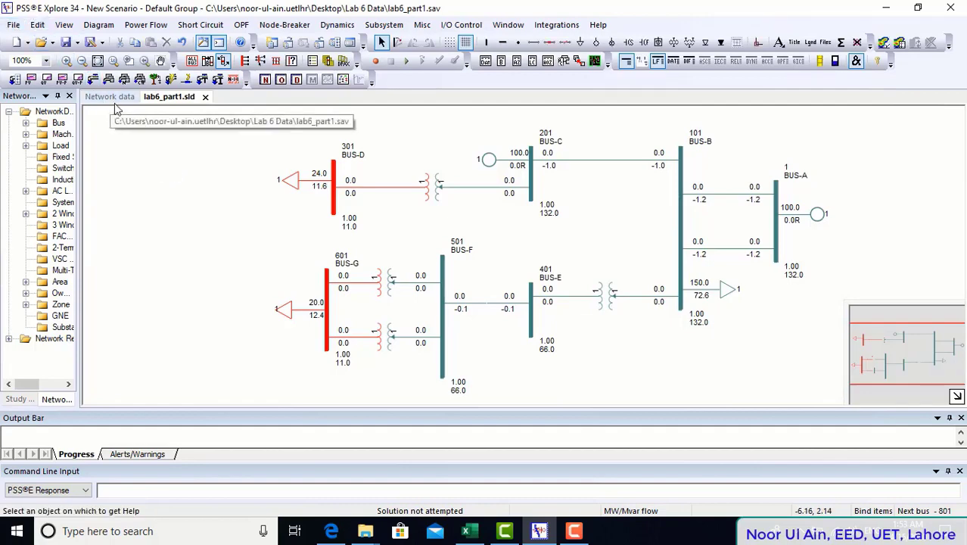
pyautogui.click(109, 97)
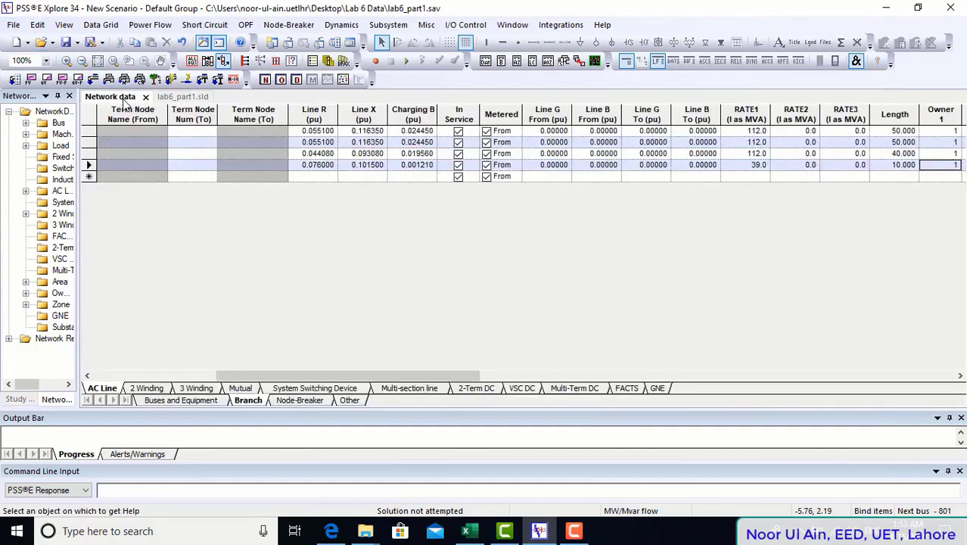
pyautogui.click(179, 100)
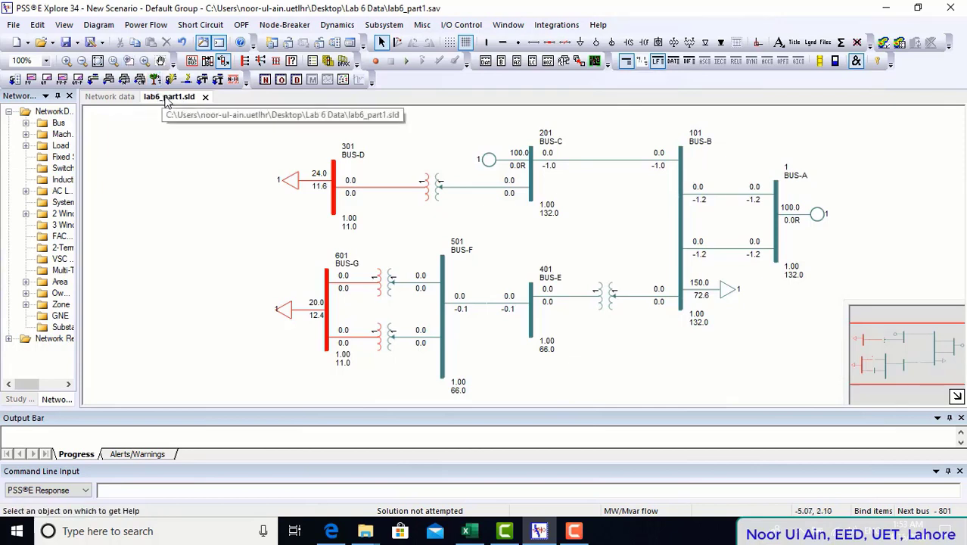
# Review the network data and the lab6_part1.sld diagram, and check the Load Flow Results section in Lab6.pdf before returning to PSS®E
pyautogui.click(110, 97)
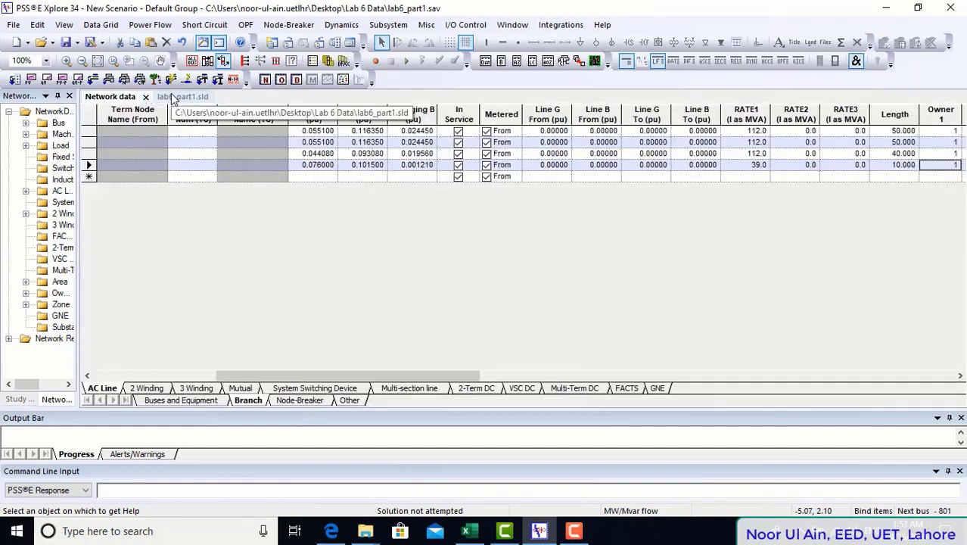
pyautogui.click(173, 99)
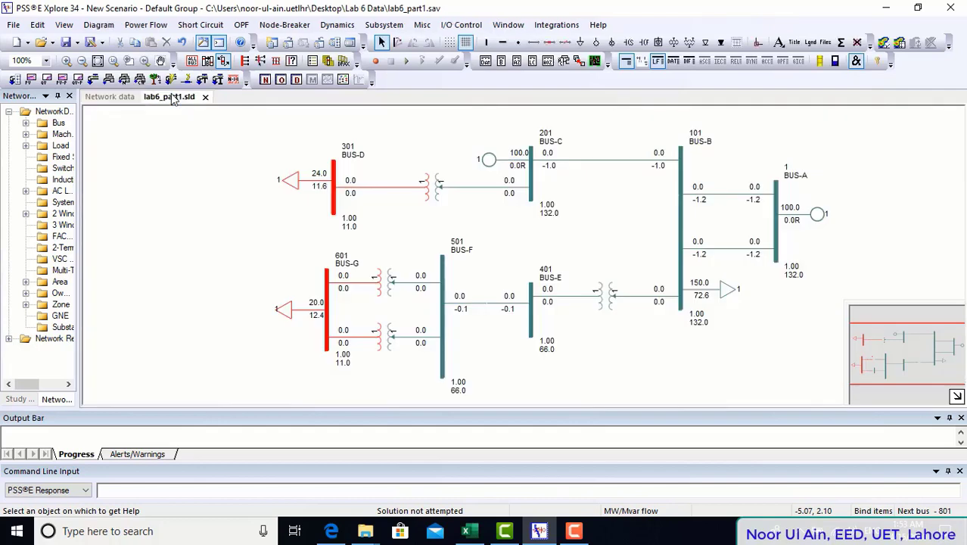
pyautogui.click(333, 534)
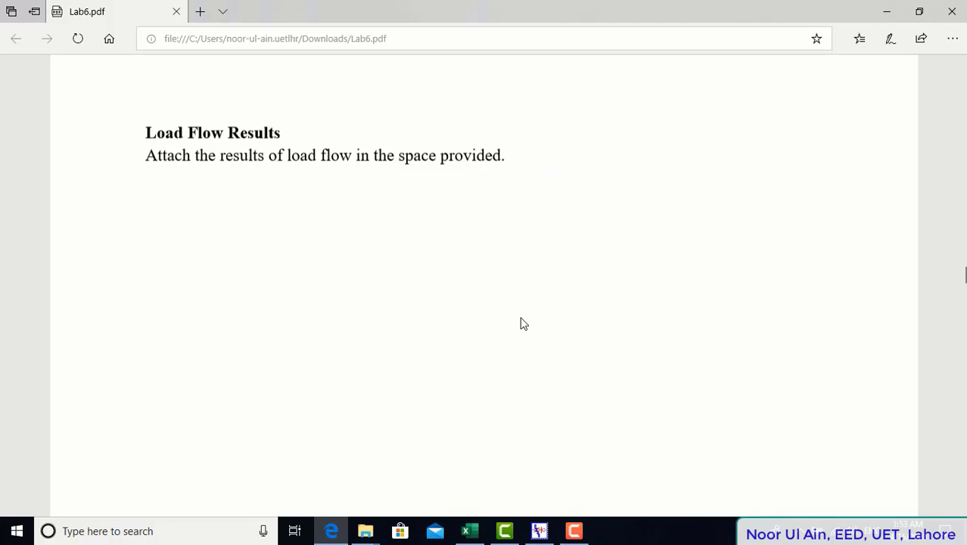
pyautogui.scroll(-5, 522, 324)
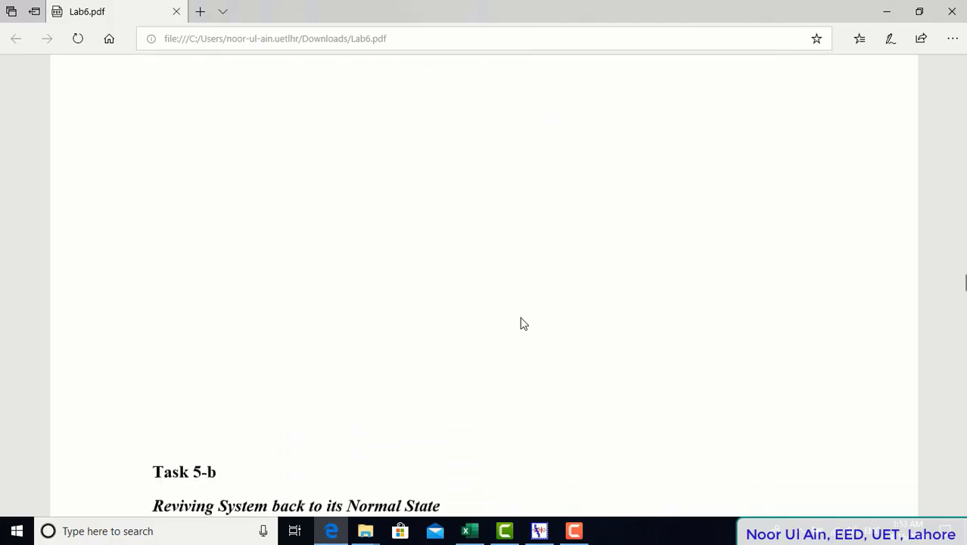
pyautogui.click(542, 529)
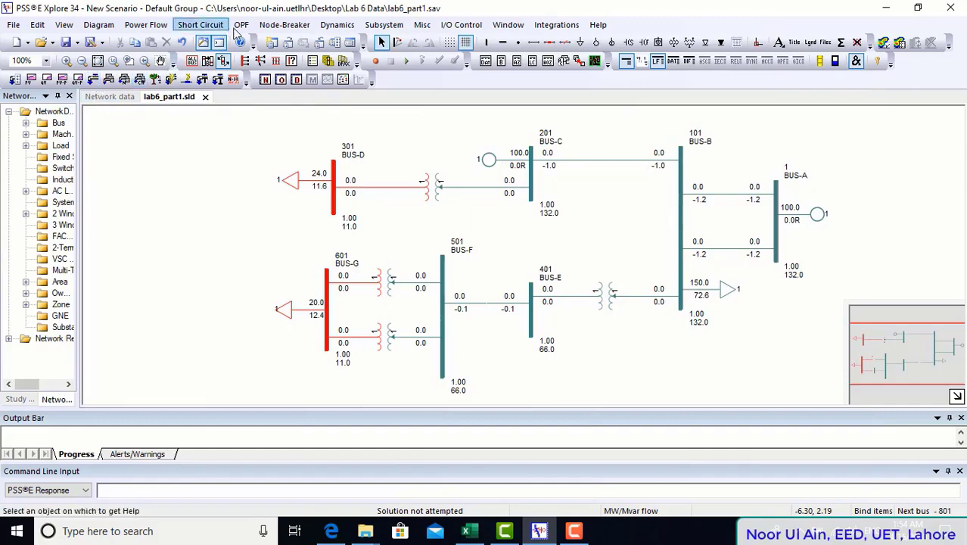
# Solve the load flow using the fixed slope decoupled Newton-Raphson method with Flat Start, and close the solution dialog
pyautogui.click(164, 26)
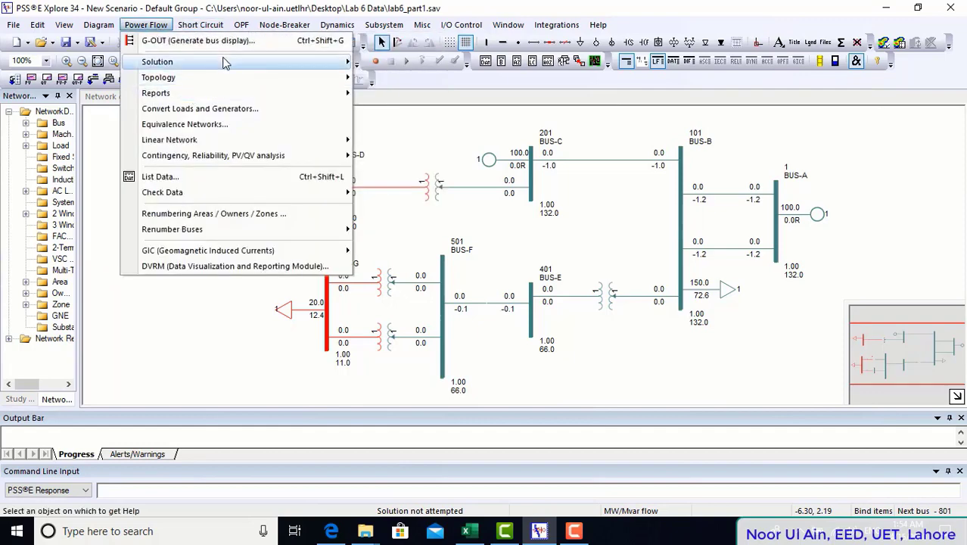
pyautogui.moveTo(227, 62)
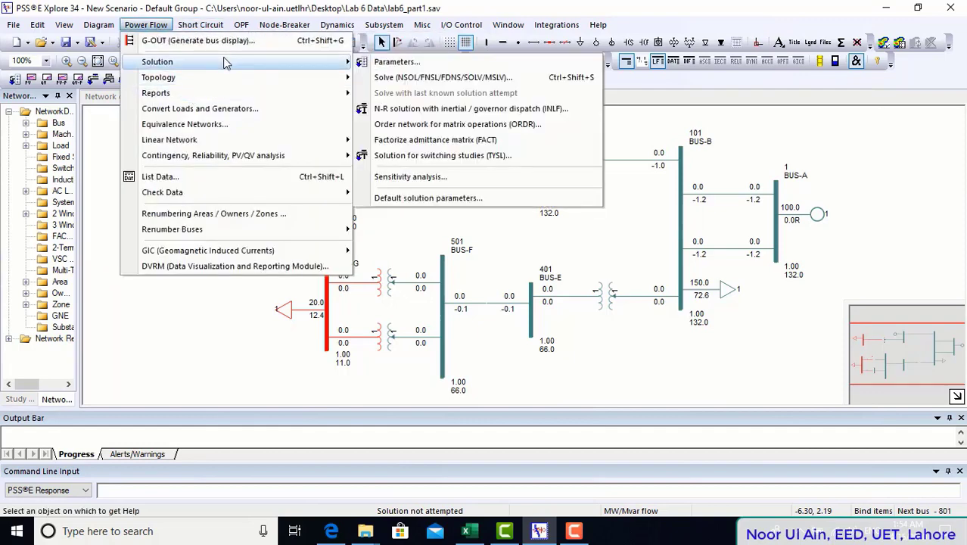
pyautogui.click(399, 78)
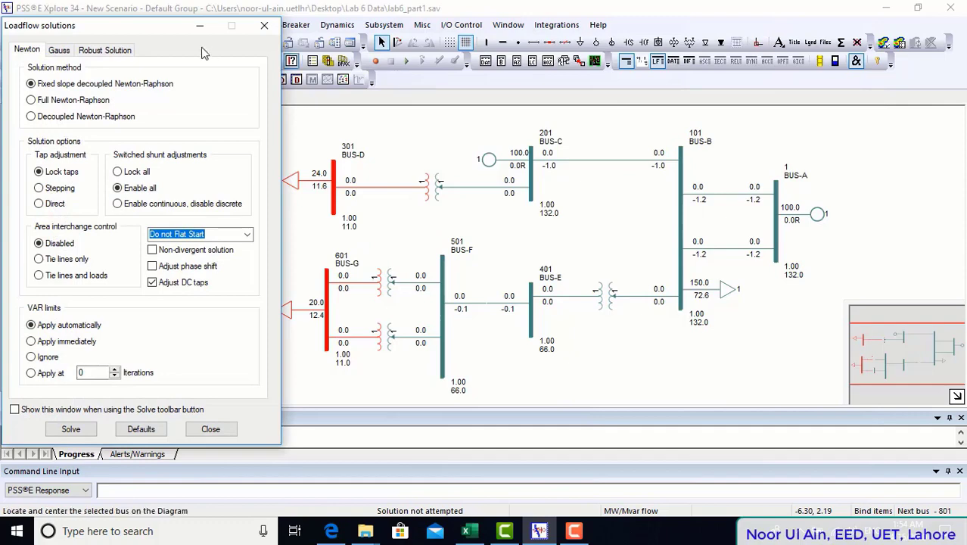
pyautogui.moveTo(166, 32); pyautogui.dragTo(367, 31)
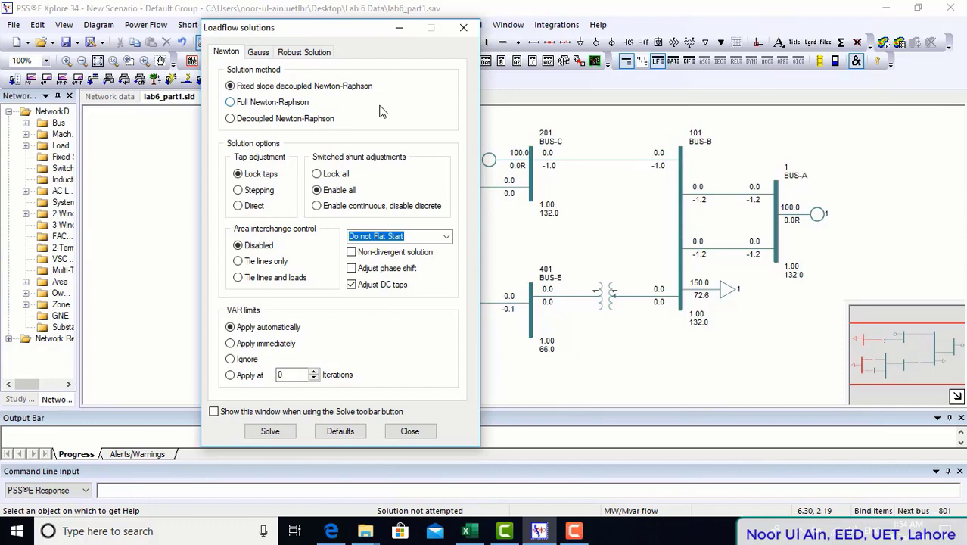
pyautogui.click(446, 237)
pyautogui.click(439, 260)
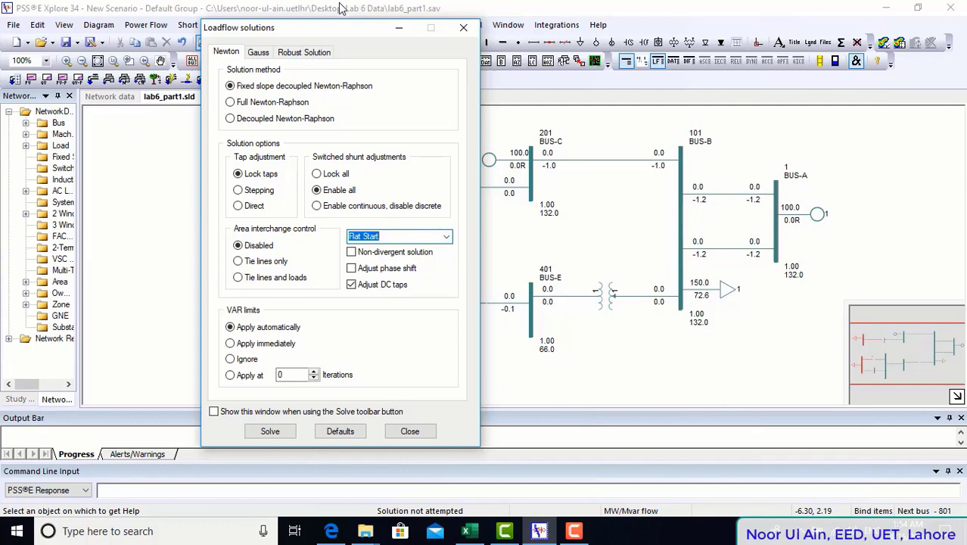
pyautogui.moveTo(330, 30); pyautogui.dragTo(371, 31)
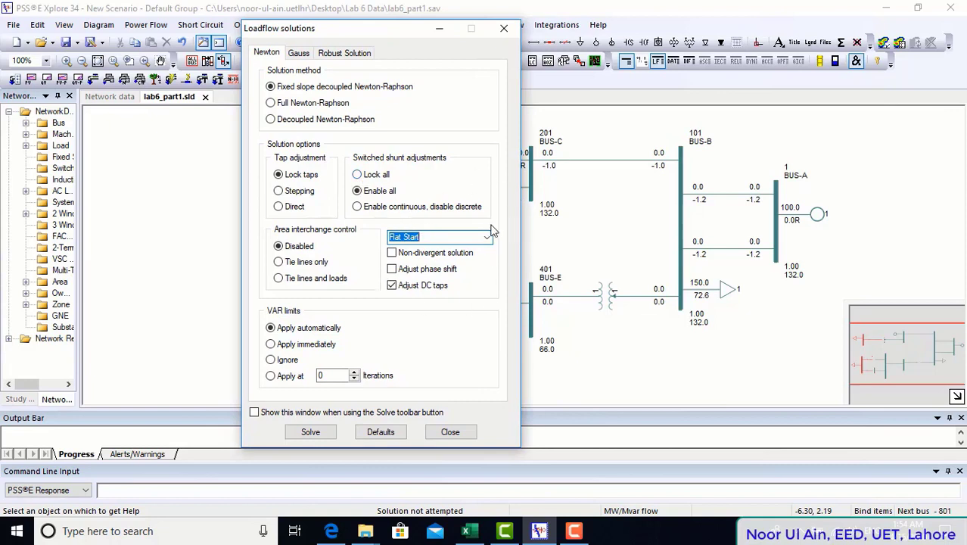
pyautogui.click(310, 432)
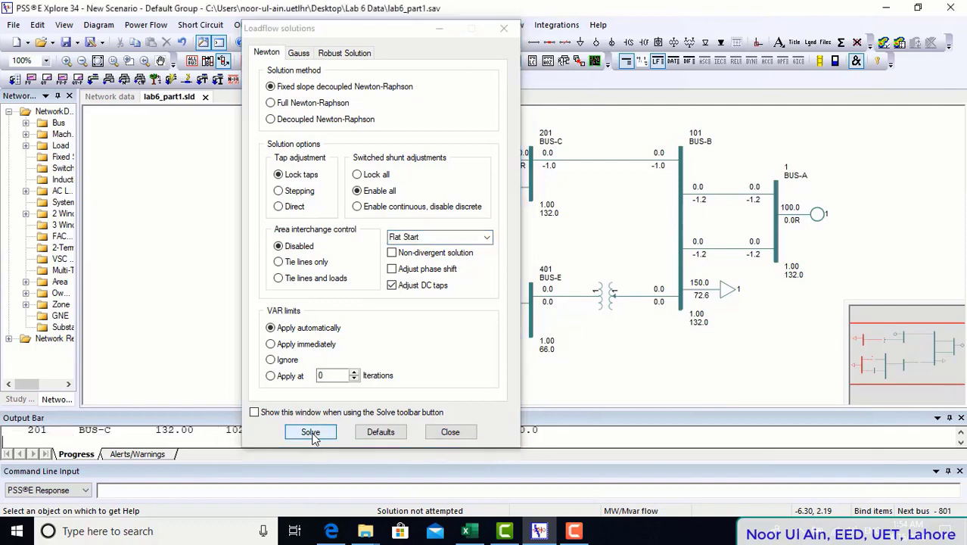
pyautogui.click(450, 432)
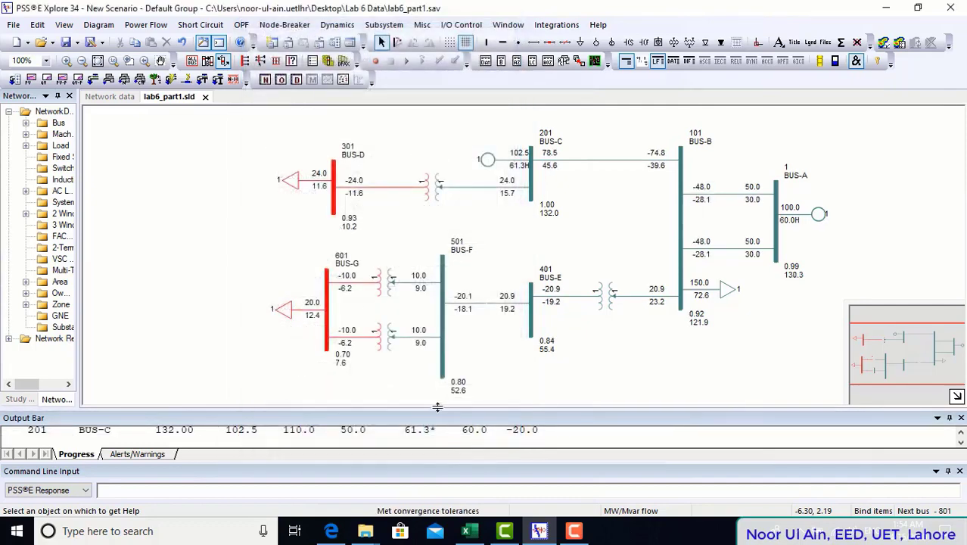
# Enlarge the output area and highlight the convergence line of the load flow solution report
pyautogui.moveTo(437, 407); pyautogui.dragTo(436, 355)
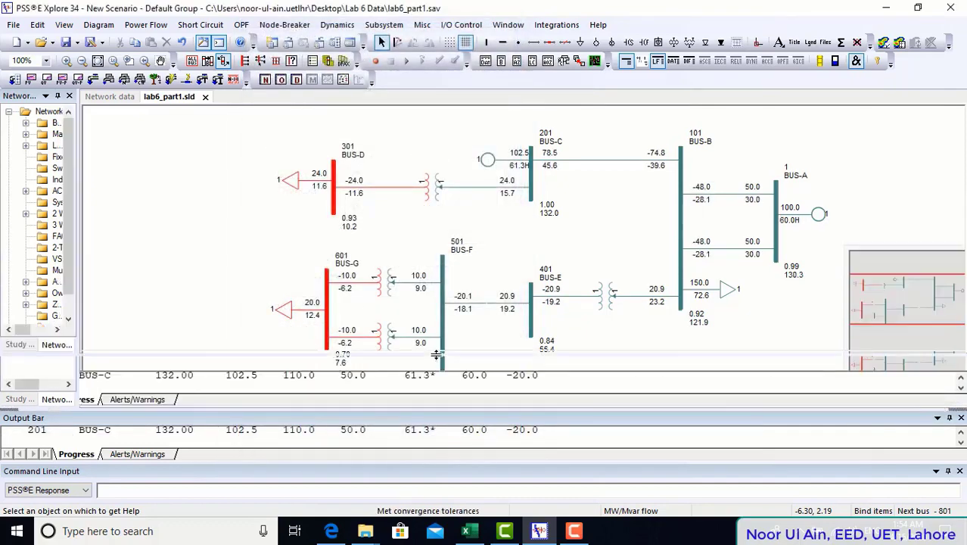
pyautogui.click(961, 379)
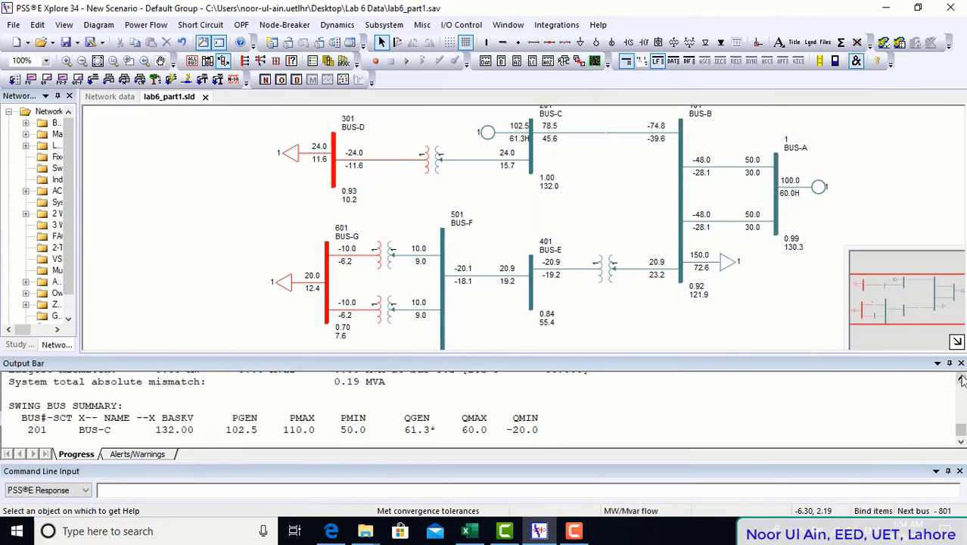
pyautogui.click(961, 379)
pyautogui.click(961, 379)
pyautogui.click(961, 379)
pyautogui.click(962, 379)
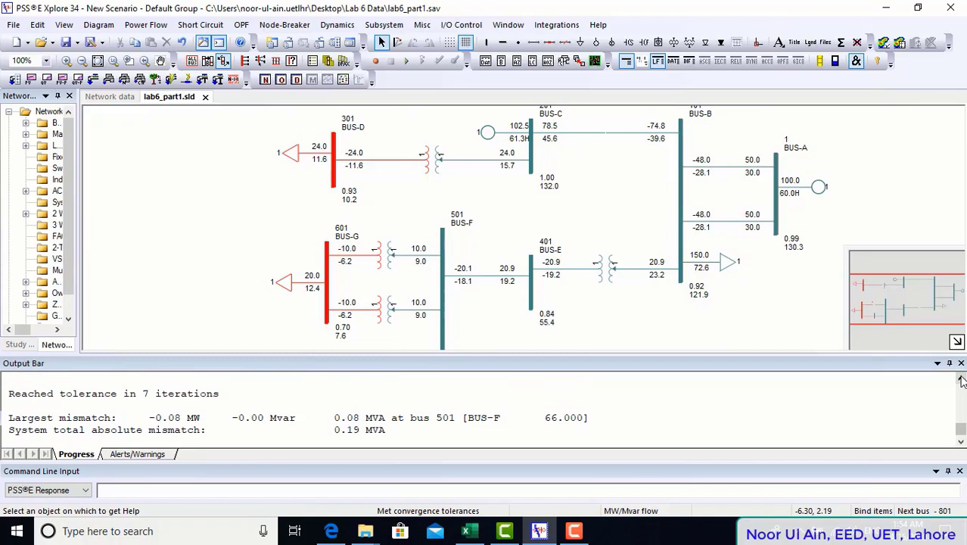
pyautogui.moveTo(6, 394); pyautogui.dragTo(226, 391)
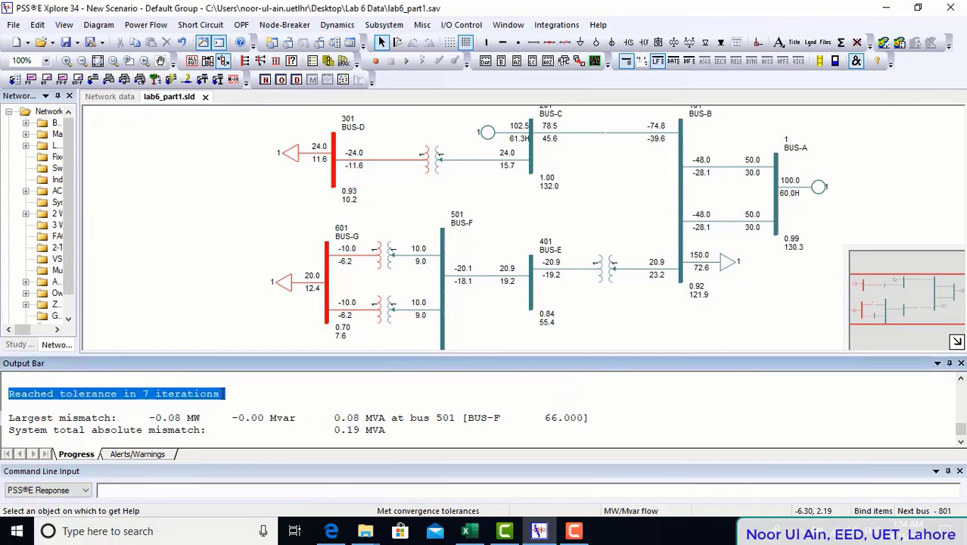
pyautogui.click(256, 399)
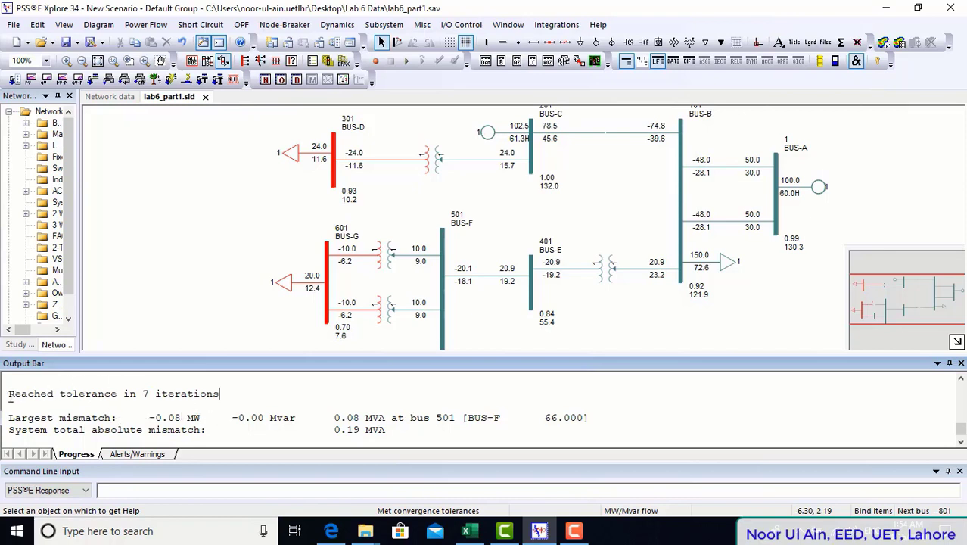
pyautogui.moveTo(11, 397); pyautogui.dragTo(223, 392)
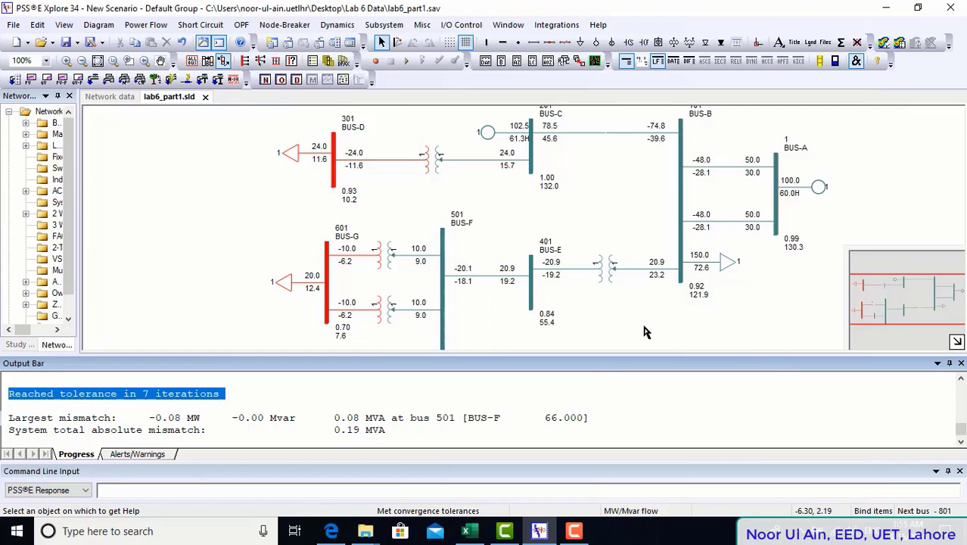
# Examine the iteration records and swing bus summary in the output, and shrink the output area to show the whole diagram
pyautogui.scroll(-10, 962, 431)
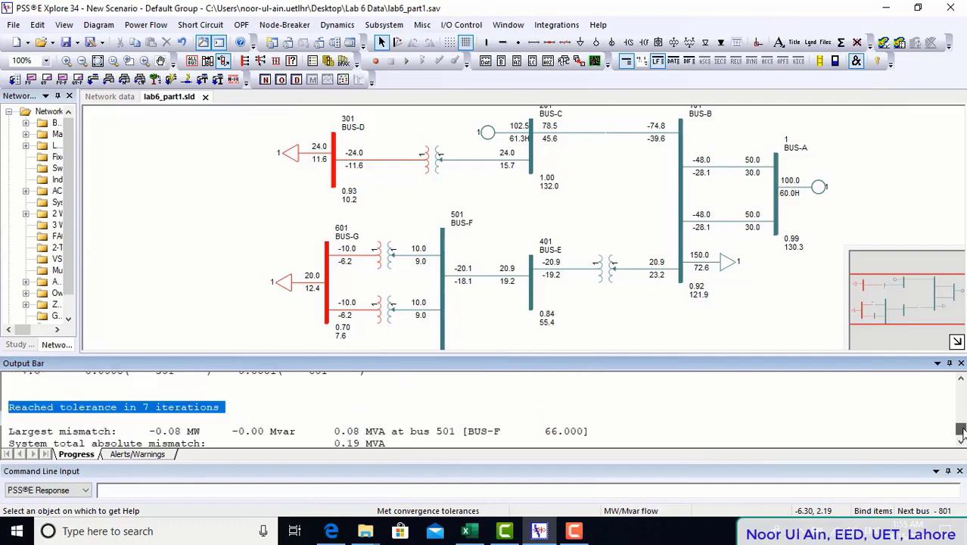
pyautogui.scroll(-5, 962, 430)
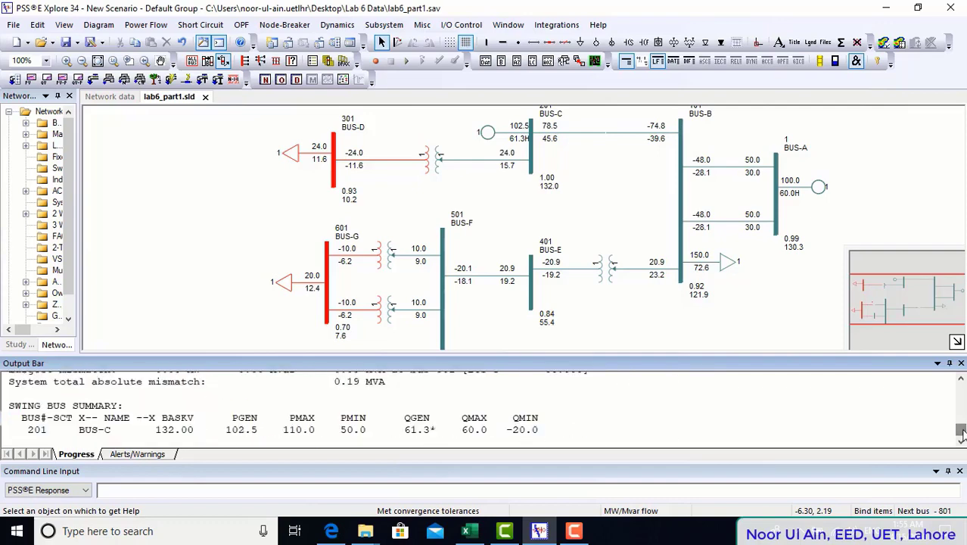
pyautogui.scroll(2, 962, 424)
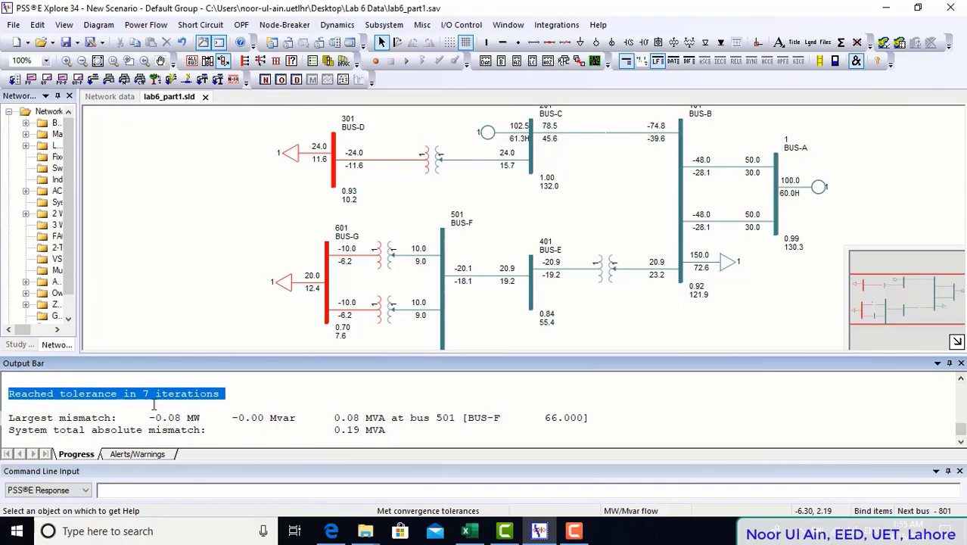
pyautogui.scroll(3, 962, 379)
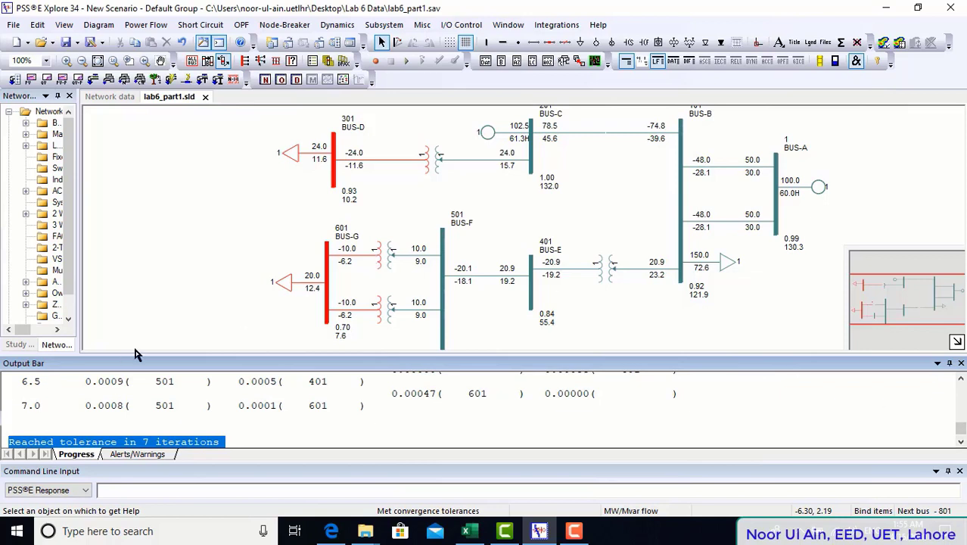
pyautogui.click(65, 25)
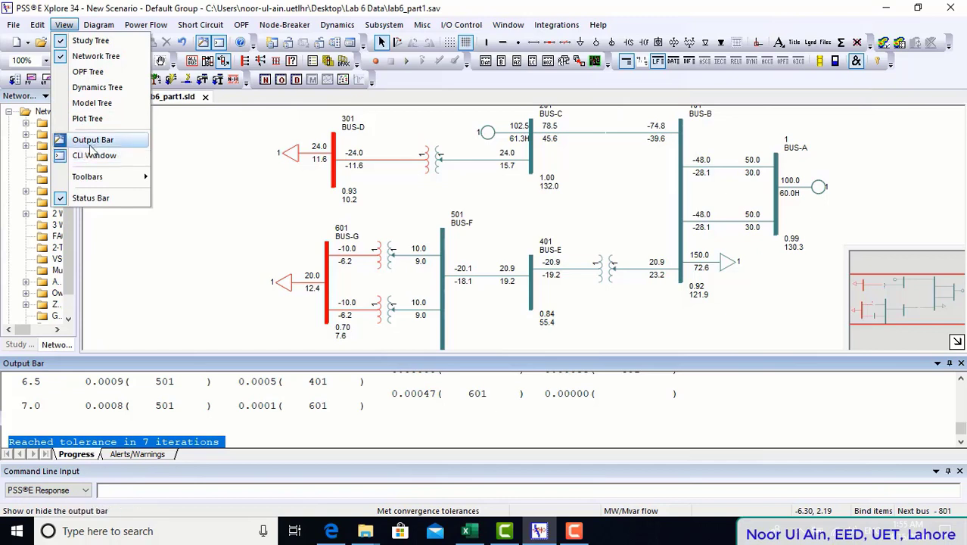
pyautogui.click(212, 416)
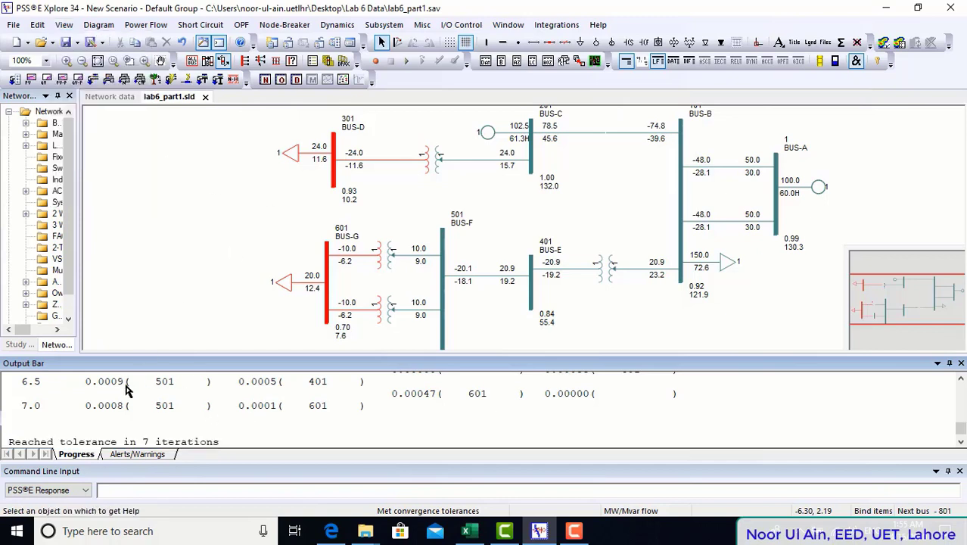
pyautogui.scroll(-3, 213, 416)
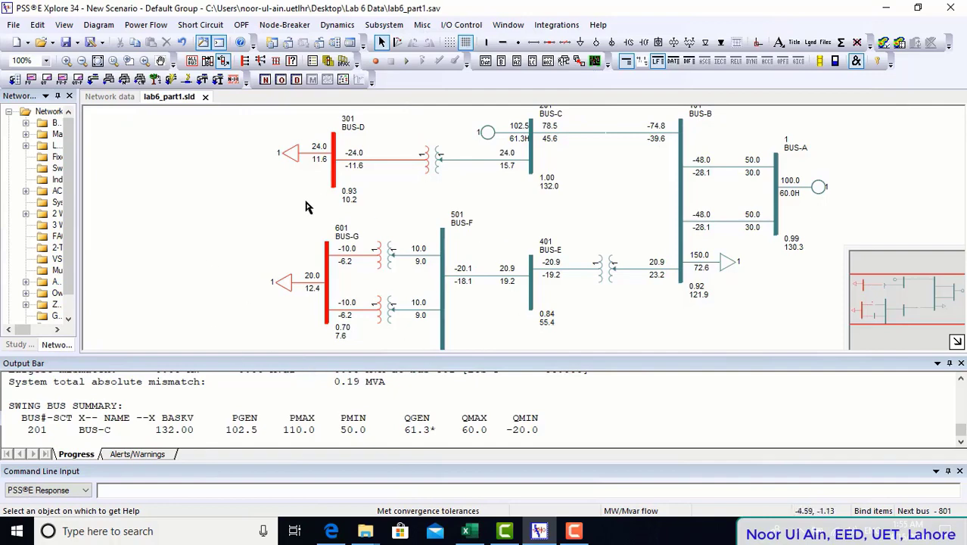
pyautogui.moveTo(551, 353); pyautogui.dragTo(551, 387)
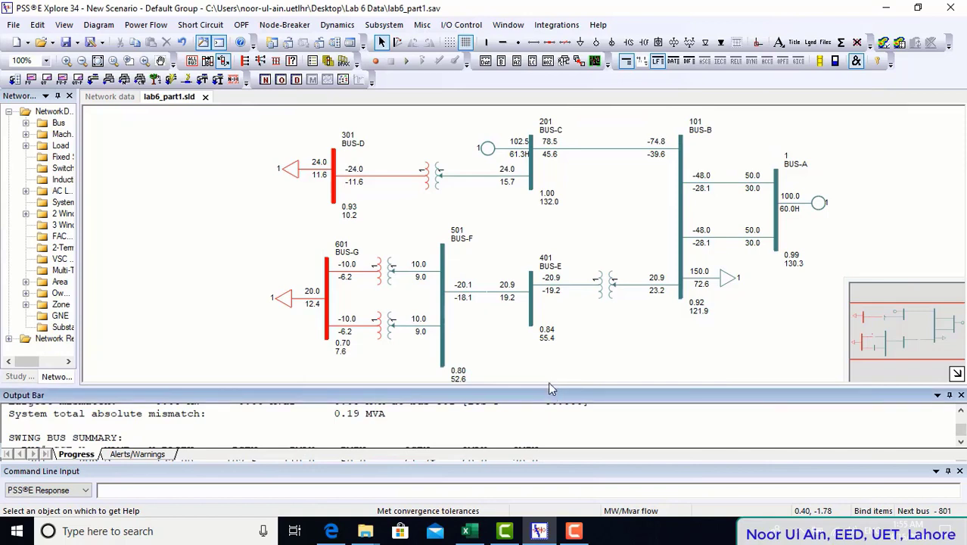
pyautogui.moveTo(587, 363); pyautogui.dragTo(581, 354)
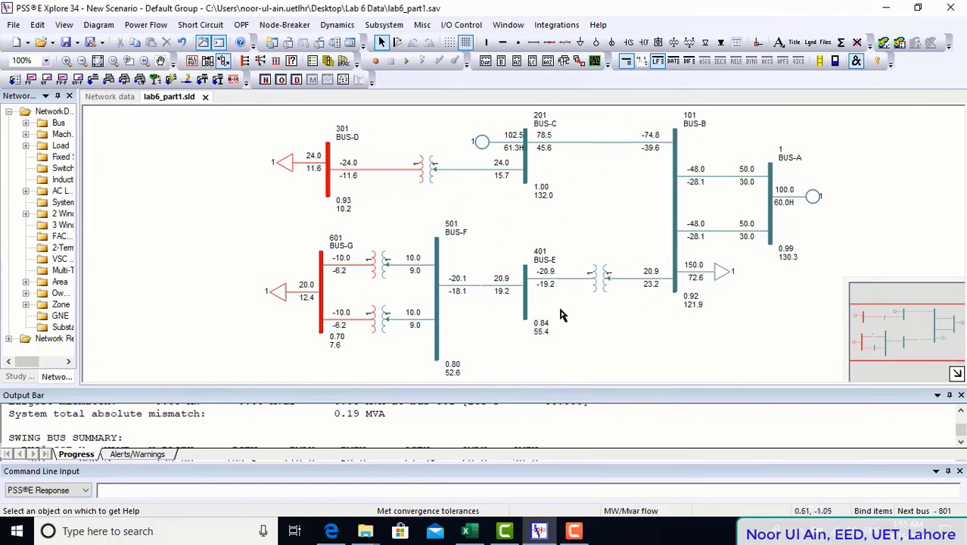
# Read the Diagram Properties requirements under Task 5-b in Lab6.pdf, and return to the solved diagram in PSS®E
pyautogui.hotkey('alt', 'Tab')
pyautogui.moveTo(961, 283); pyautogui.dragTo(961, 297)
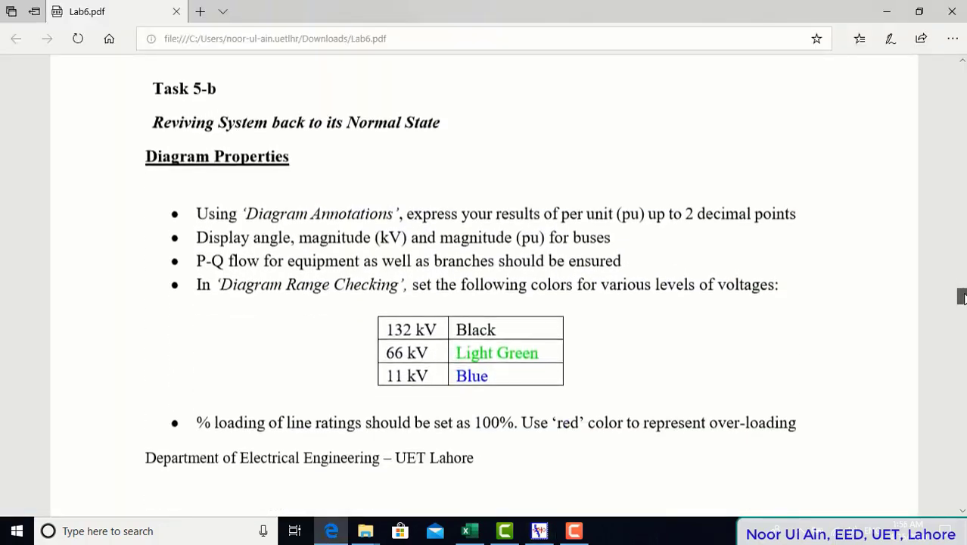
pyautogui.moveTo(539, 532)
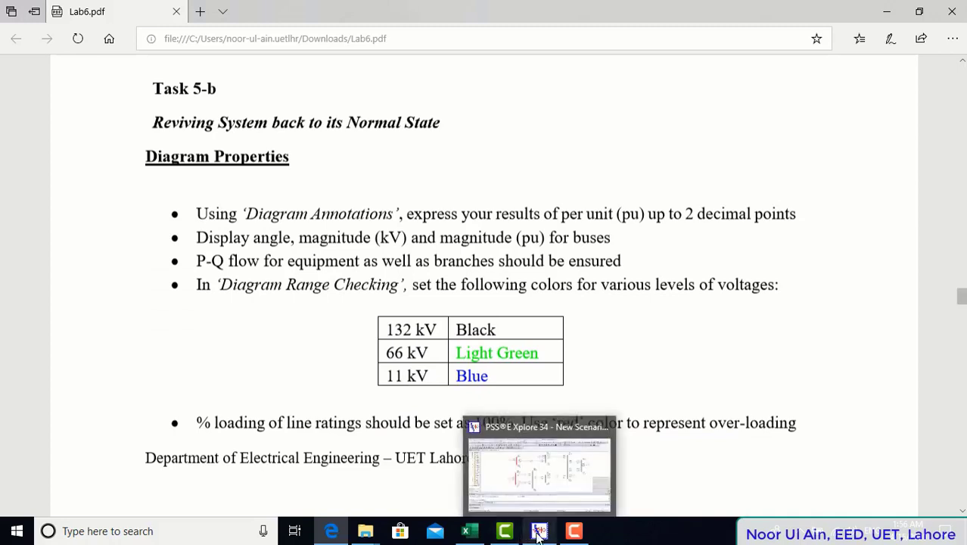
pyautogui.moveTo(546, 480)
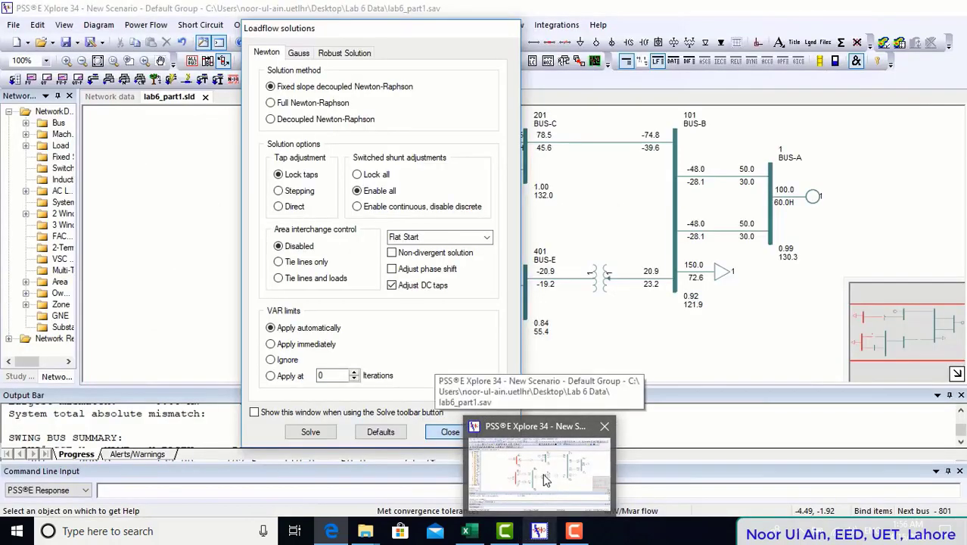
pyautogui.click(547, 479)
pyautogui.click(451, 432)
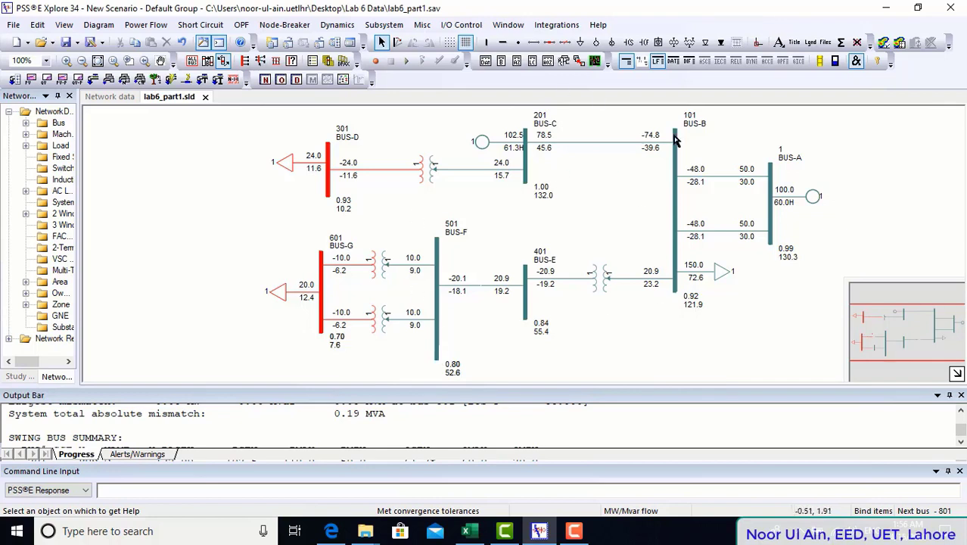
# Check the annotation requirements in Lab6.pdf, and in PSS®E's Diagram Properties keep two-decimal PU results and enable the bus voltage angle in degrees
pyautogui.click(331, 532)
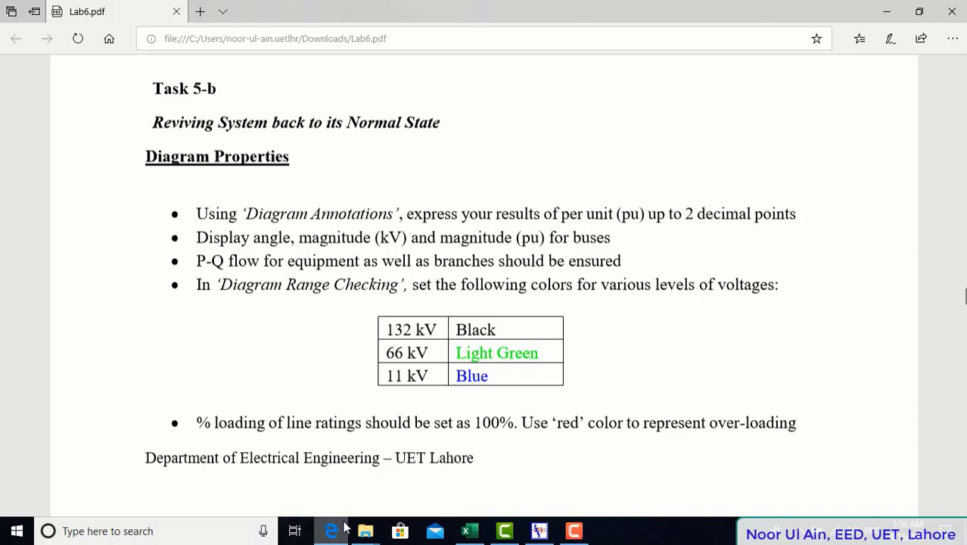
pyautogui.click(540, 530)
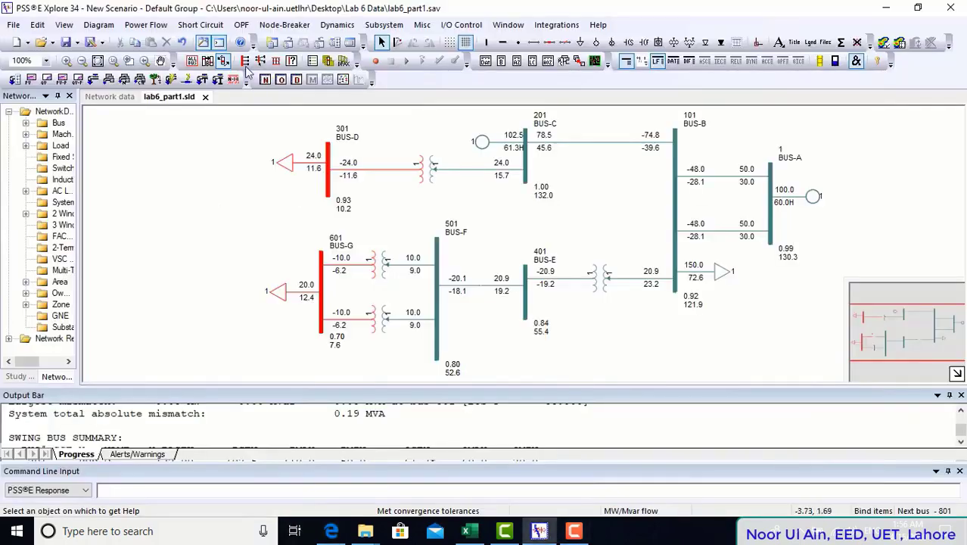
pyautogui.click(98, 25)
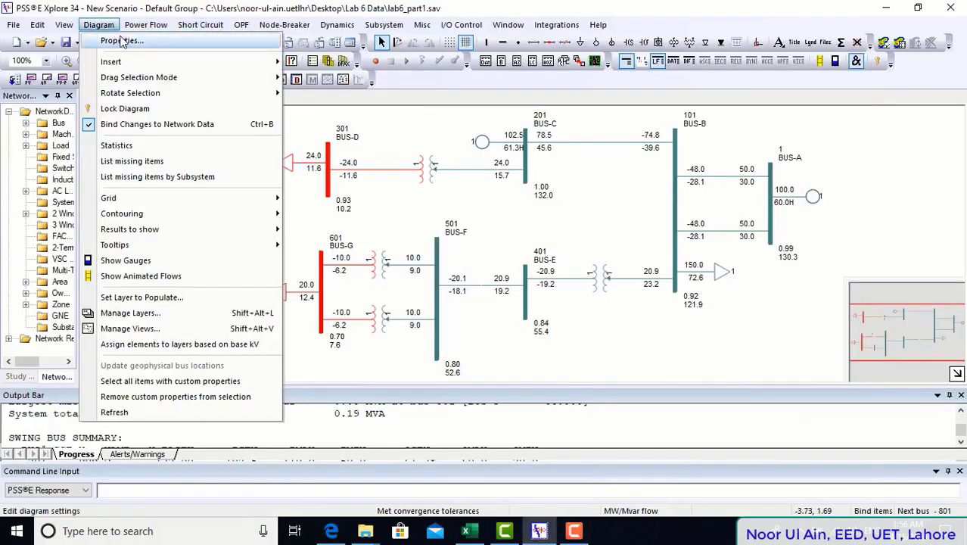
pyautogui.click(121, 41)
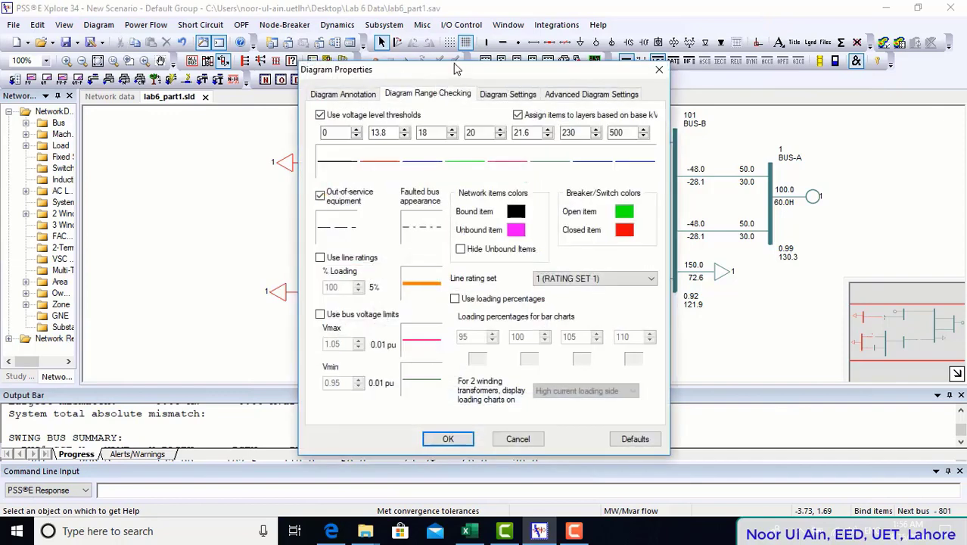
pyautogui.click(350, 97)
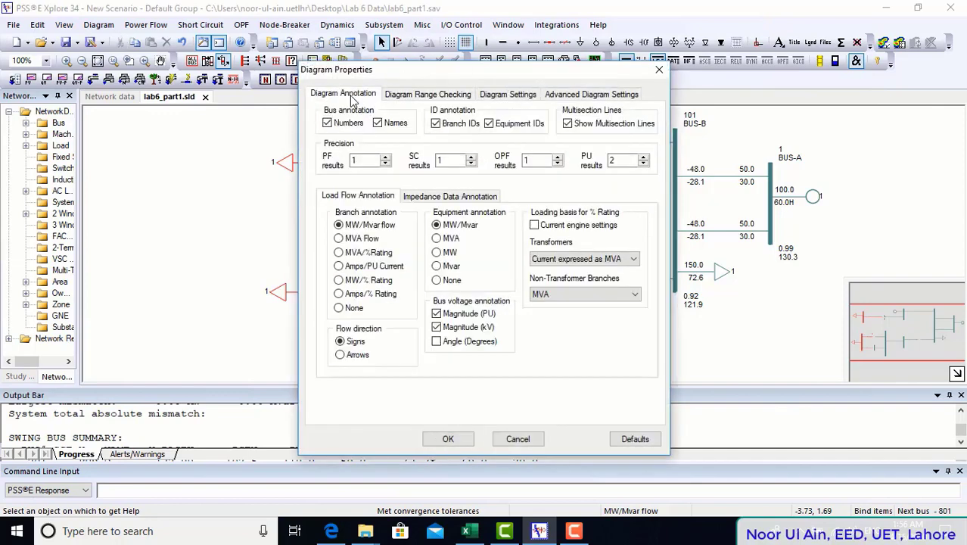
pyautogui.click(613, 161)
pyautogui.click(437, 342)
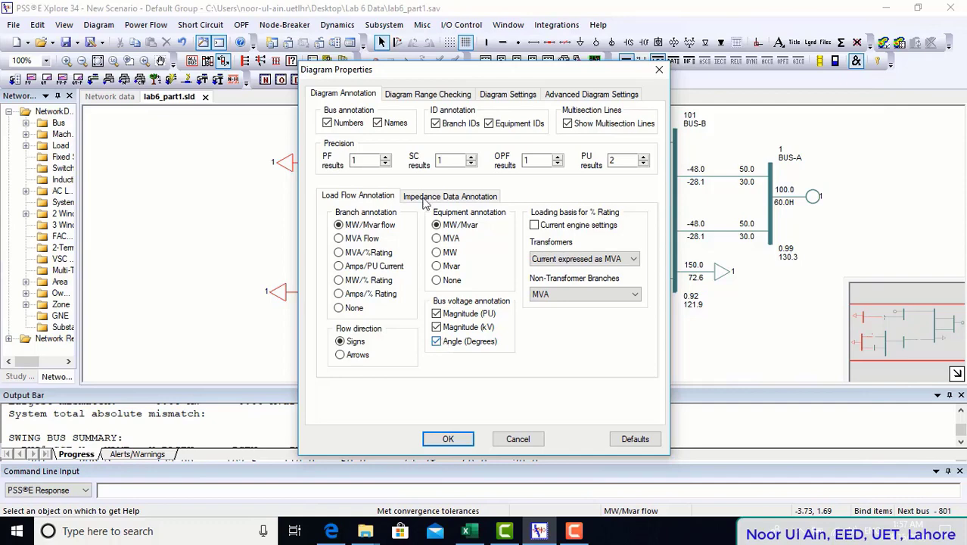
# In Diagram Range Checking, set the second, third and fourth voltage level thresholds to 11, 66 and 132
pyautogui.click(411, 98)
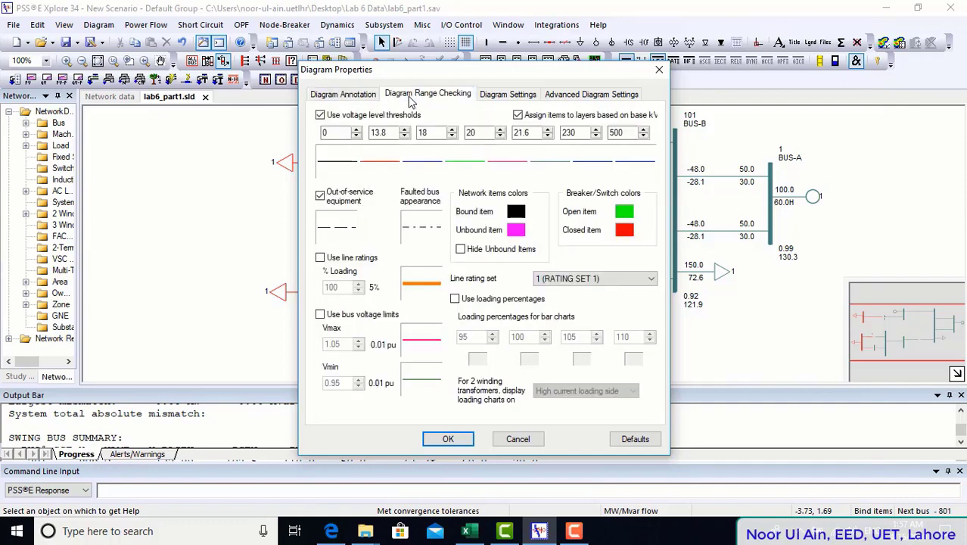
pyautogui.moveTo(409, 74); pyautogui.dragTo(384, 224)
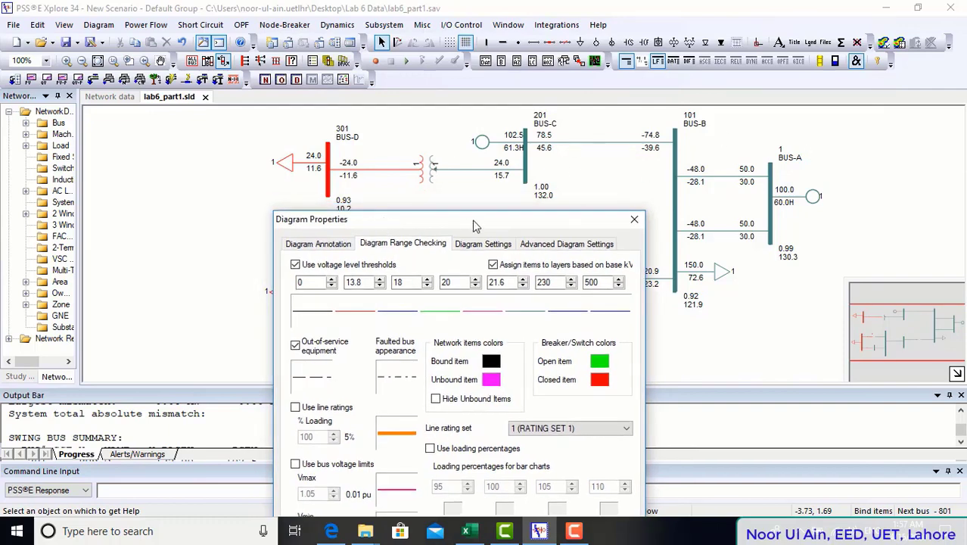
pyautogui.moveTo(472, 220); pyautogui.dragTo(430, 338)
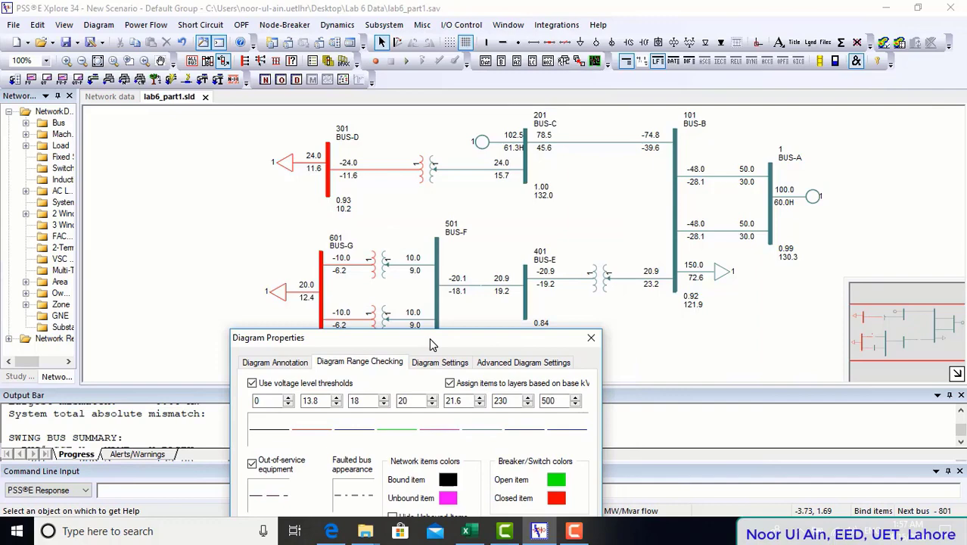
pyautogui.moveTo(429, 338); pyautogui.dragTo(443, 321)
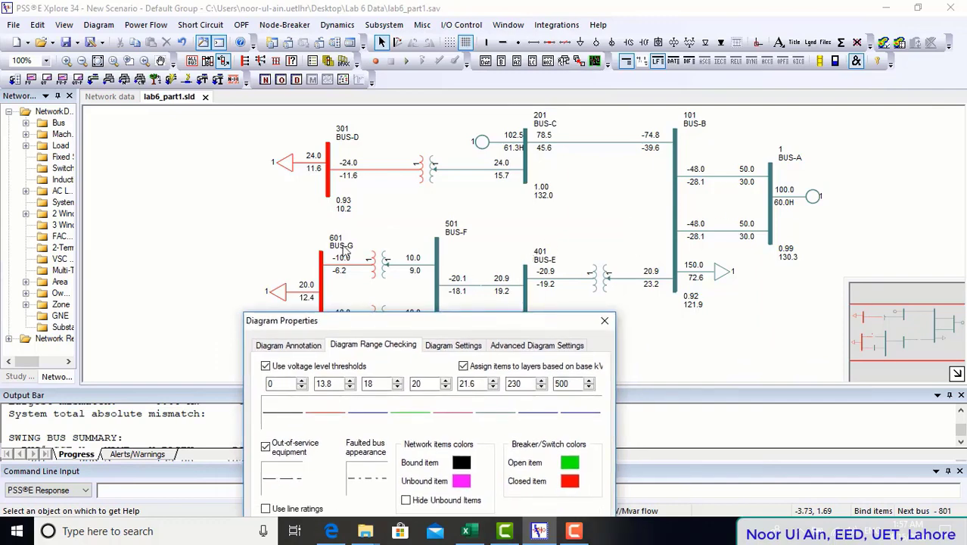
pyautogui.moveTo(415, 321); pyautogui.dragTo(428, 272)
pyautogui.doubleClick(337, 334)
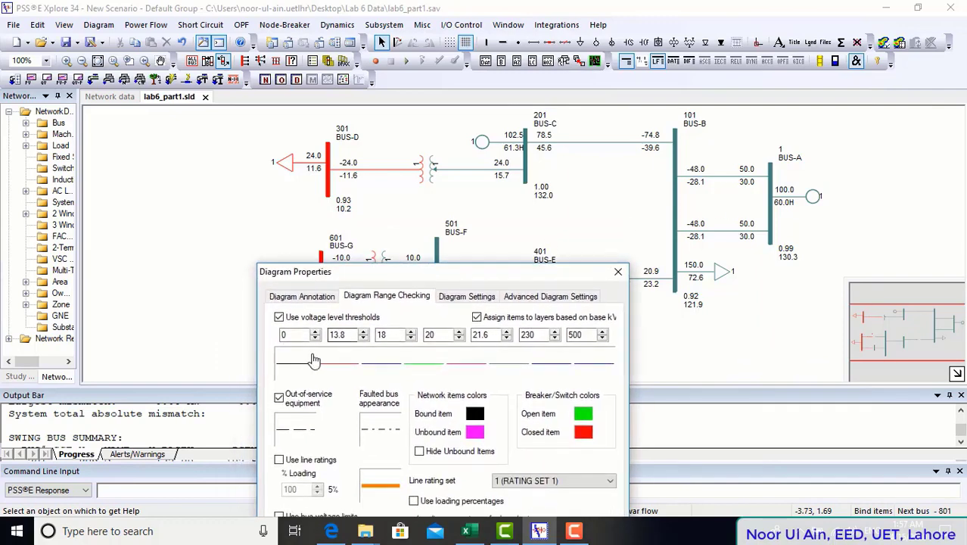
pyautogui.write('11')
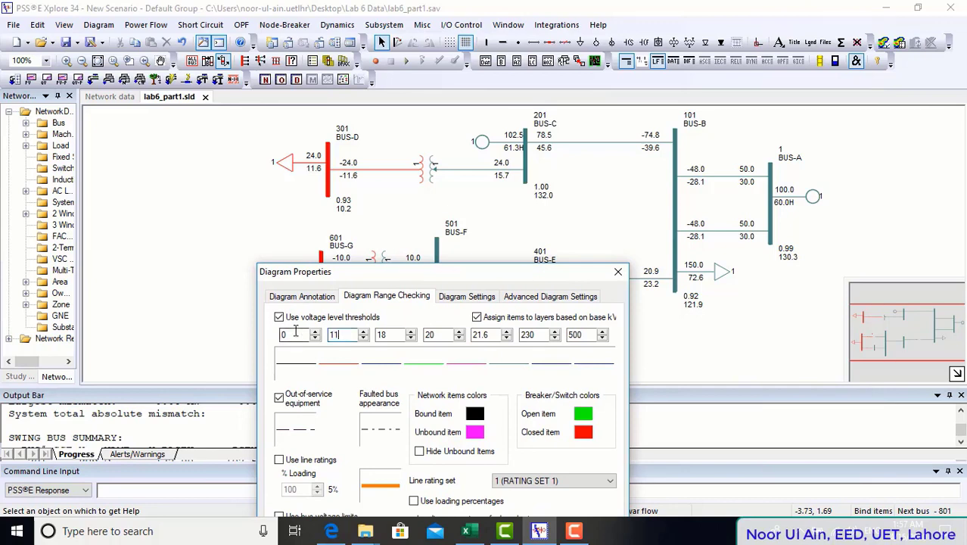
pyautogui.doubleClick(400, 337)
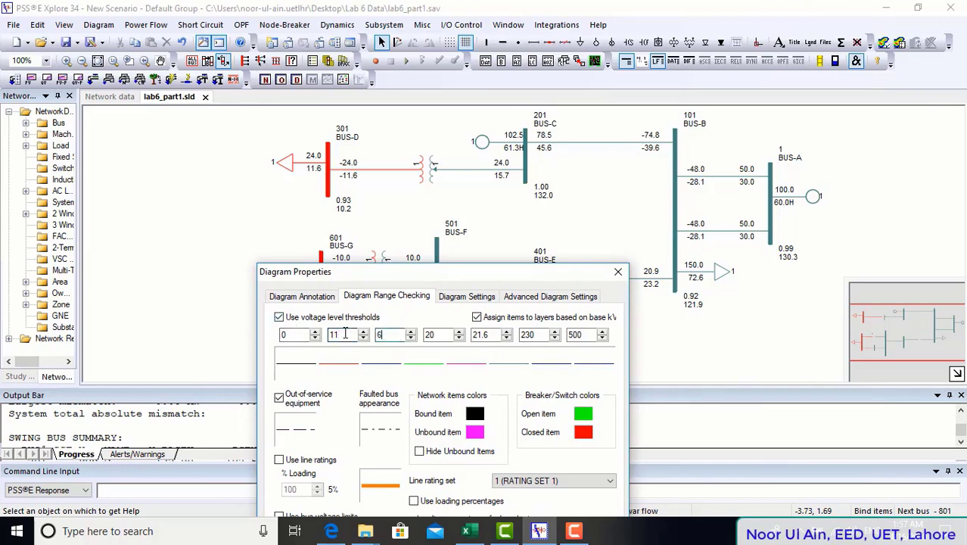
pyautogui.write('66')
pyautogui.press('Tab')
pyautogui.write('132')
# Set the remaining three voltage level thresholds to 220, 500 and 765
pyautogui.press('Tab')
pyautogui.write('2')
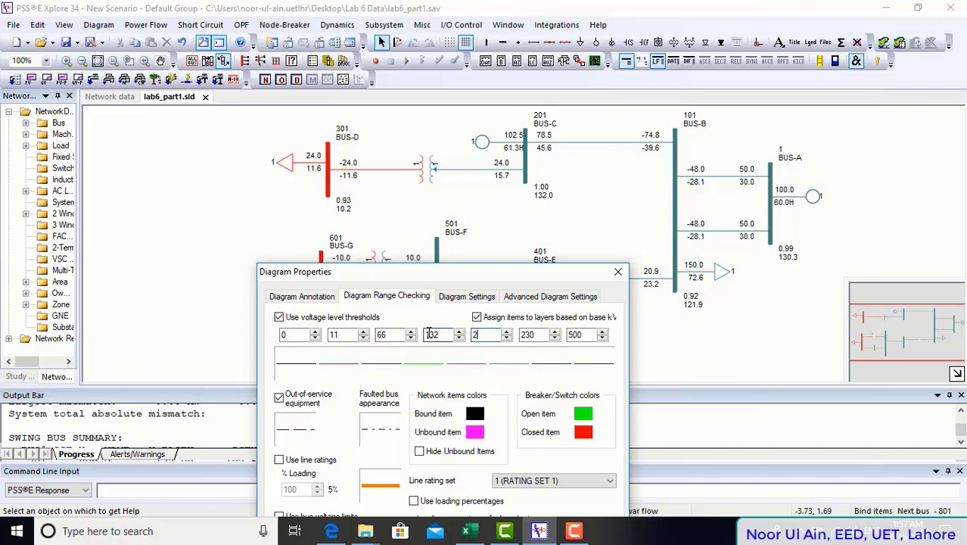
pyautogui.write('20')
pyautogui.press('Tab')
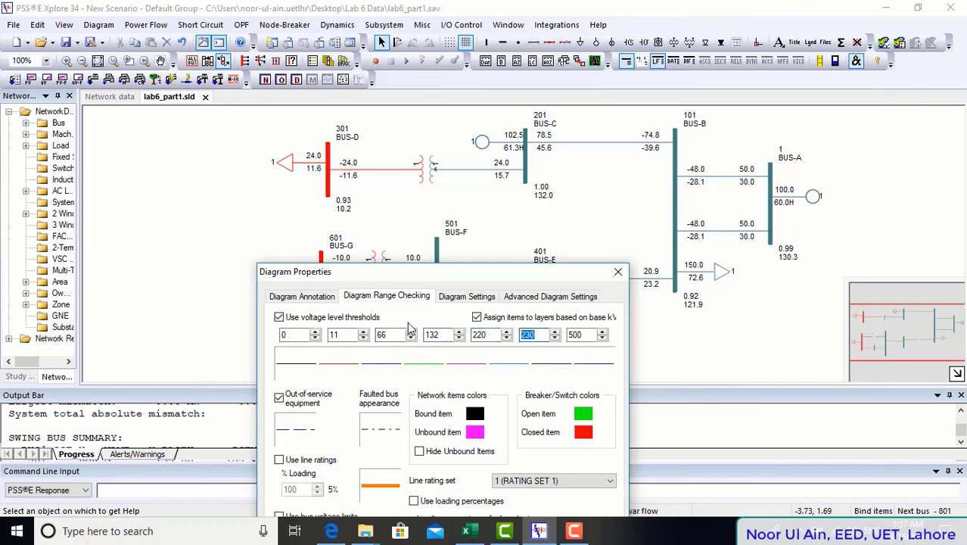
pyautogui.write('500')
pyautogui.press('Tab')
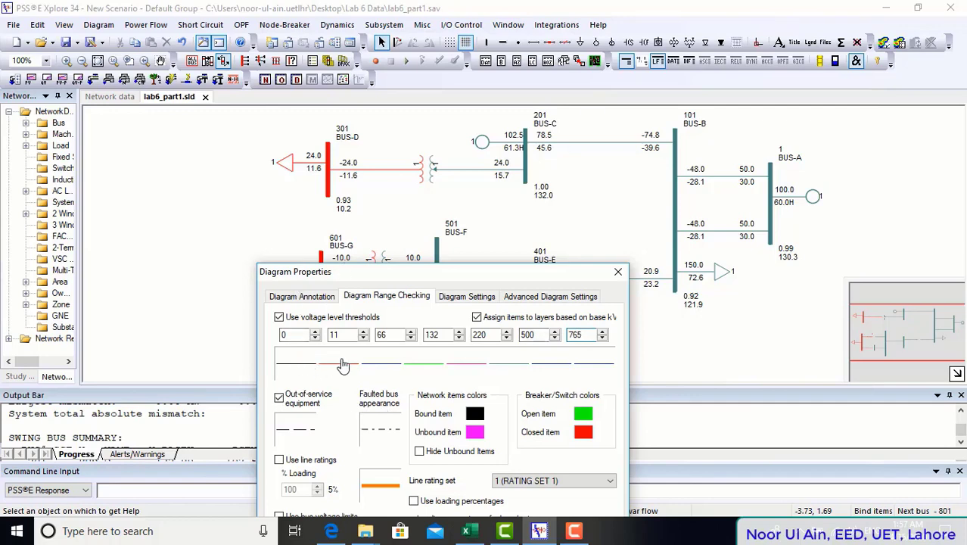
# Check the voltage colour table in Lab6.pdf, and set the 11 kV level's line colour to blue in PSS®E
pyautogui.click(331, 530)
pyautogui.rightClick(331, 530)
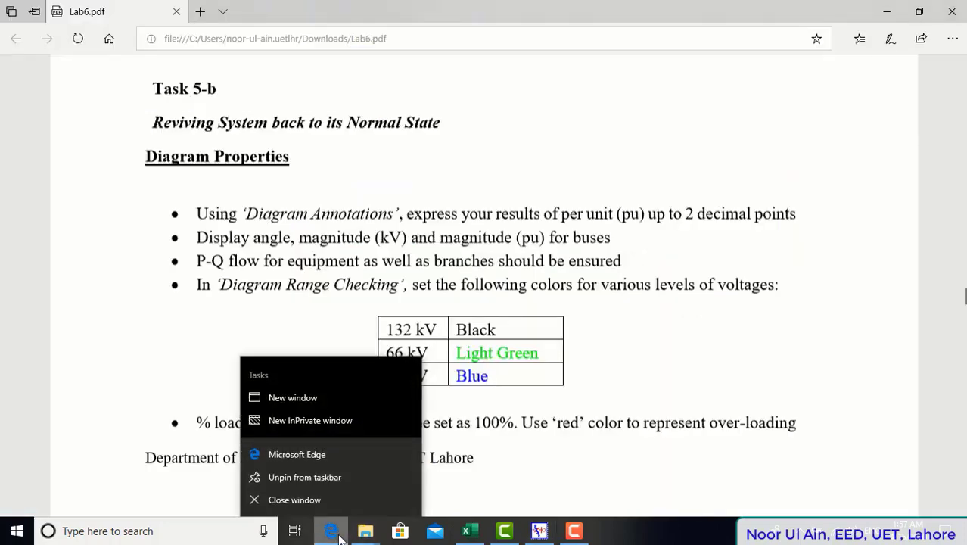
pyautogui.click(503, 439)
pyautogui.click(539, 530)
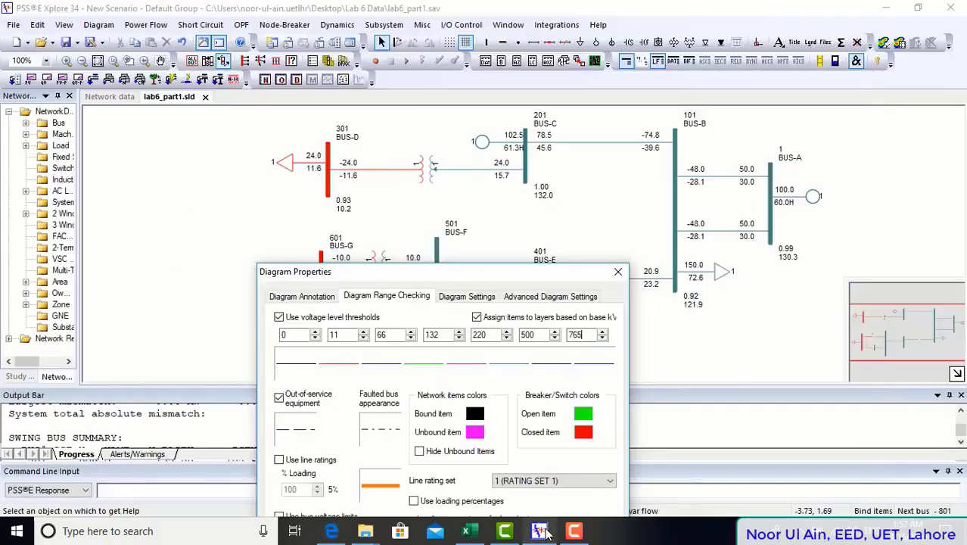
pyautogui.click(348, 363)
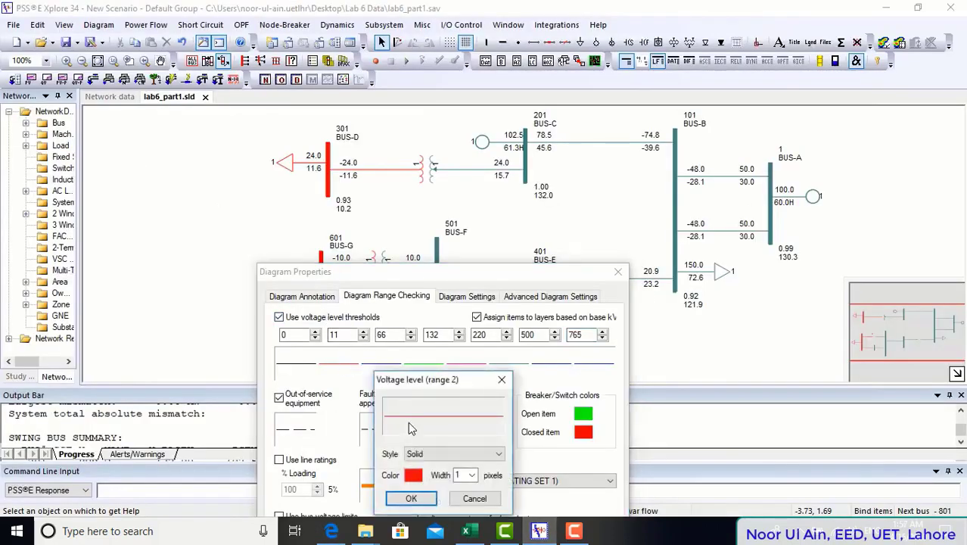
pyautogui.click(413, 475)
pyautogui.click(451, 373)
pyautogui.click(401, 501)
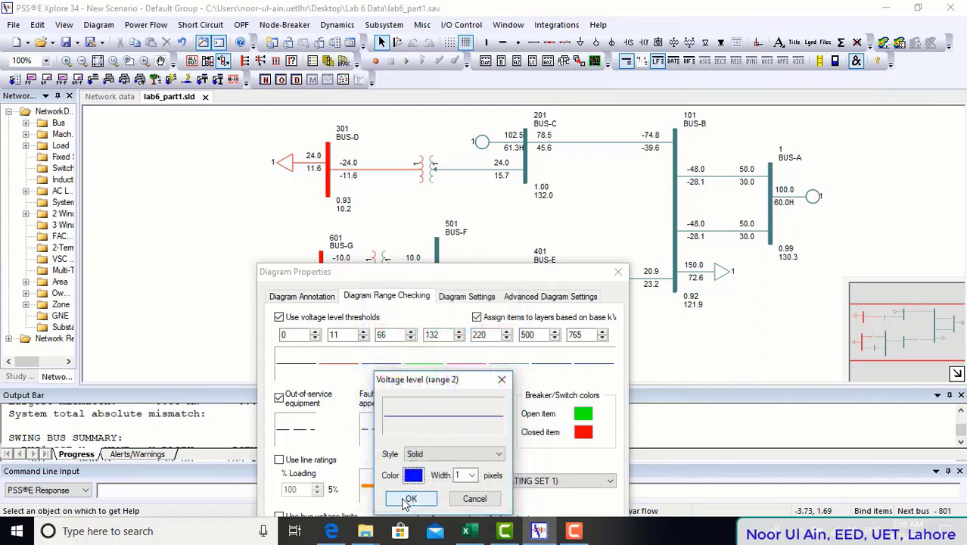
pyautogui.click(407, 500)
# Set the line colour of the 66 kV voltage level to light green
pyautogui.click(387, 369)
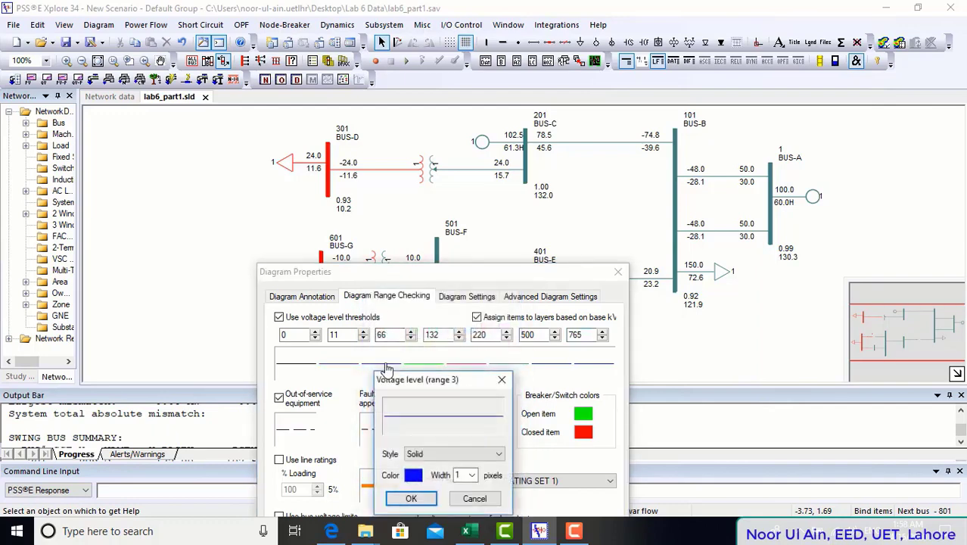
pyautogui.click(414, 475)
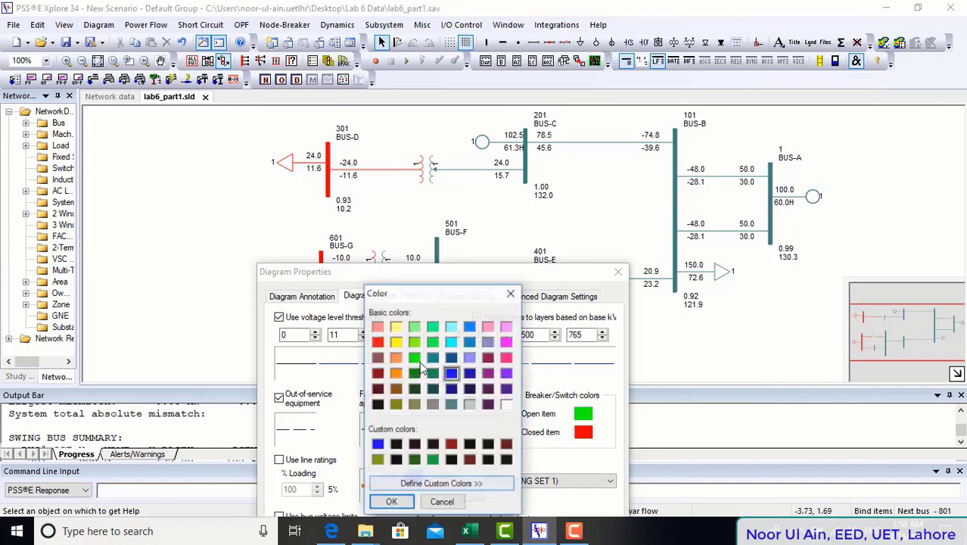
pyautogui.click(415, 341)
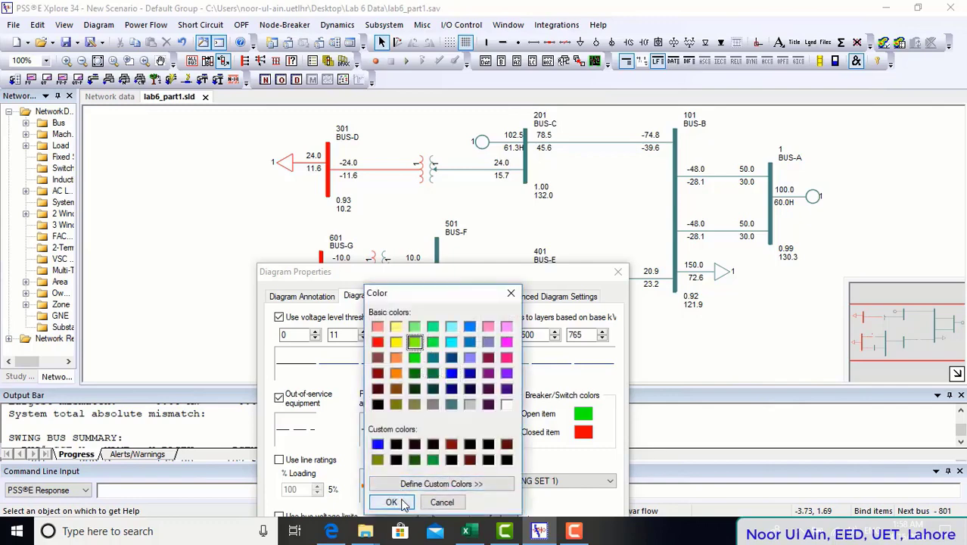
pyautogui.click(391, 502)
pyautogui.click(409, 501)
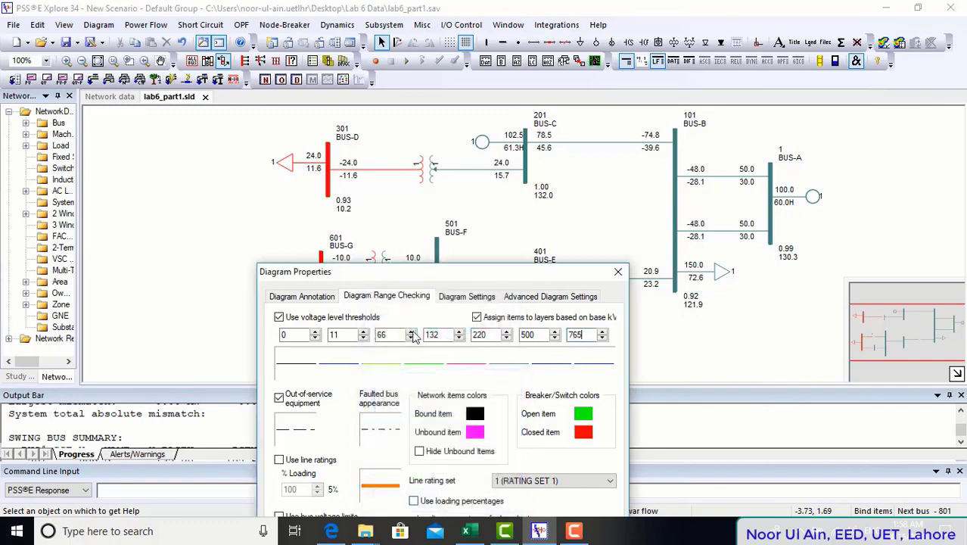
# Set the line colour of the 132 kV voltage level to black
pyautogui.click(423, 366)
pyautogui.click(416, 476)
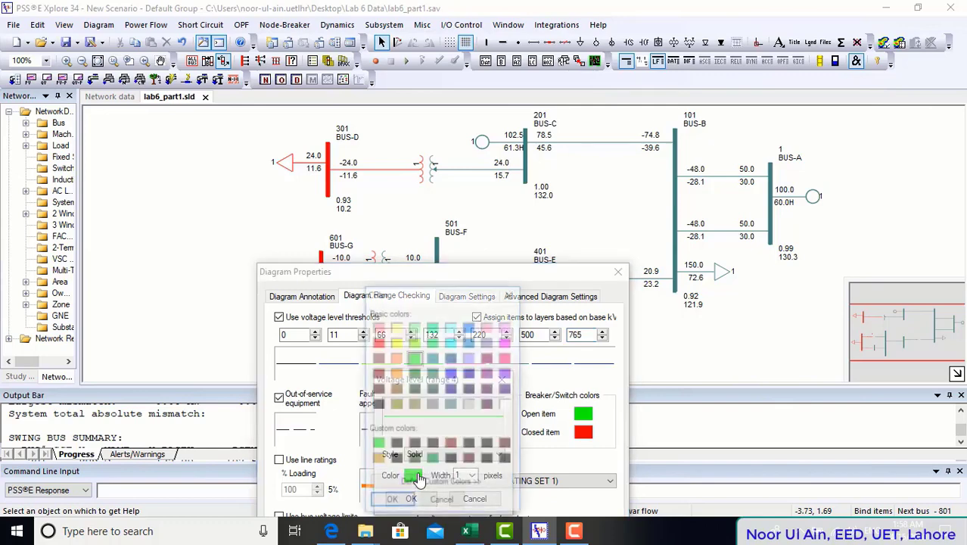
pyautogui.click(378, 405)
pyautogui.click(391, 502)
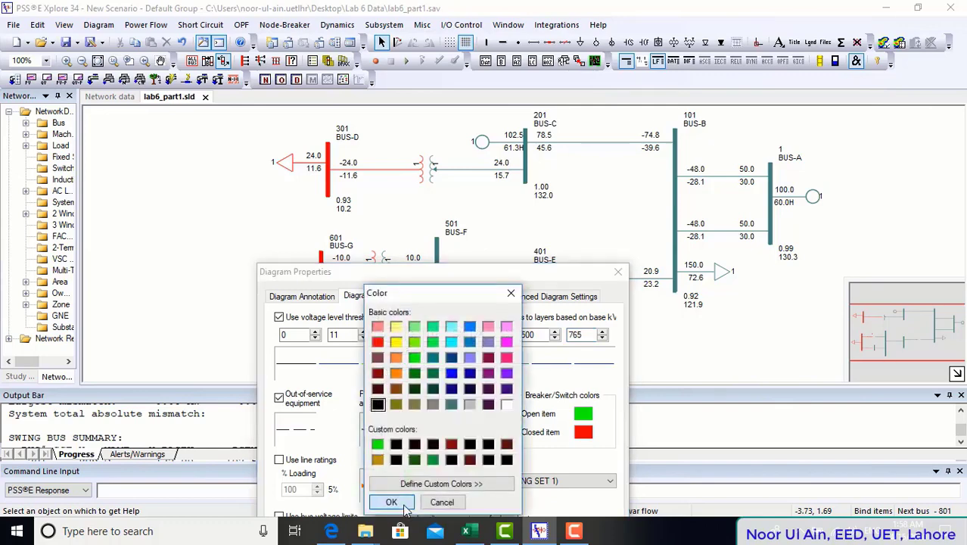
pyautogui.click(411, 500)
# Enable the line ratings check at 100% loading and set its overload line colour to red
pyautogui.moveTo(443, 273); pyautogui.dragTo(399, 59)
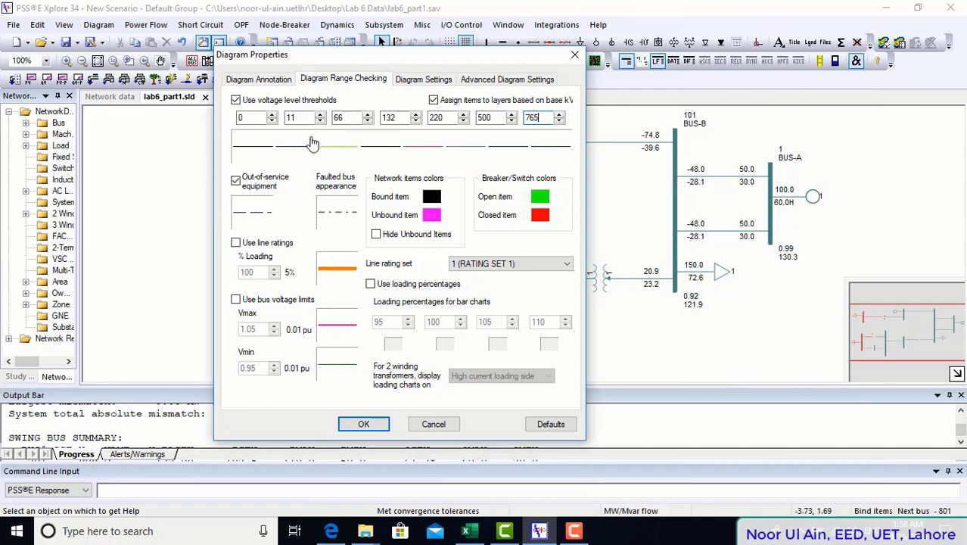
pyautogui.click(237, 244)
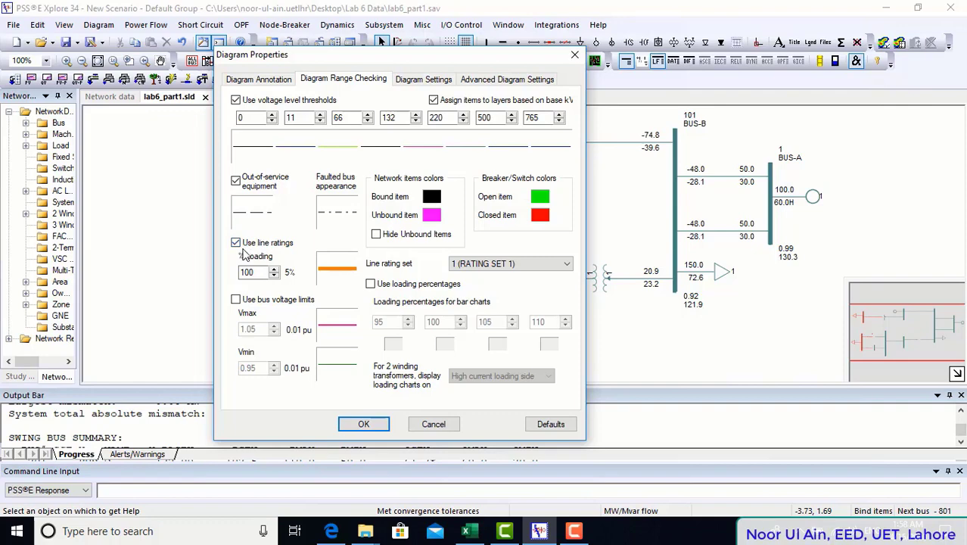
pyautogui.click(337, 272)
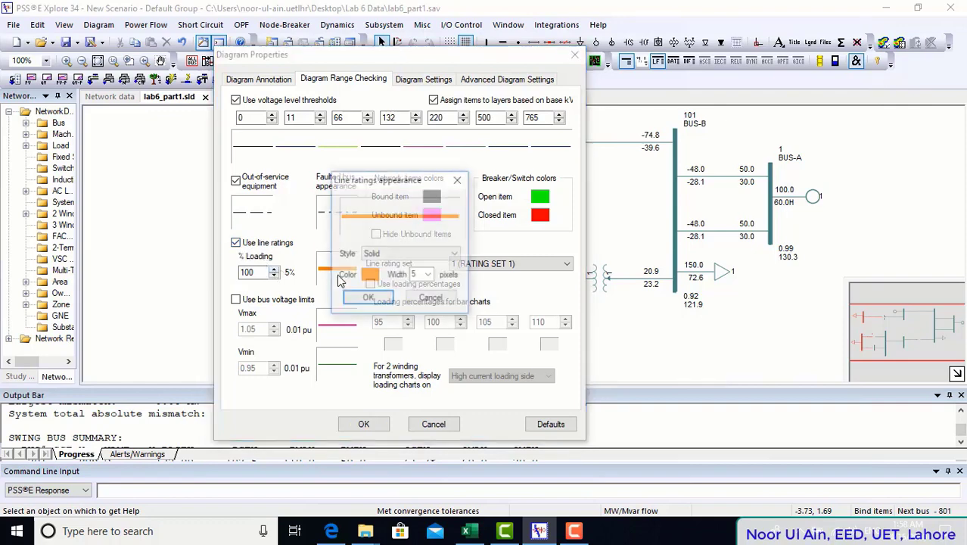
pyautogui.click(369, 276)
pyautogui.click(333, 185)
pyautogui.click(347, 345)
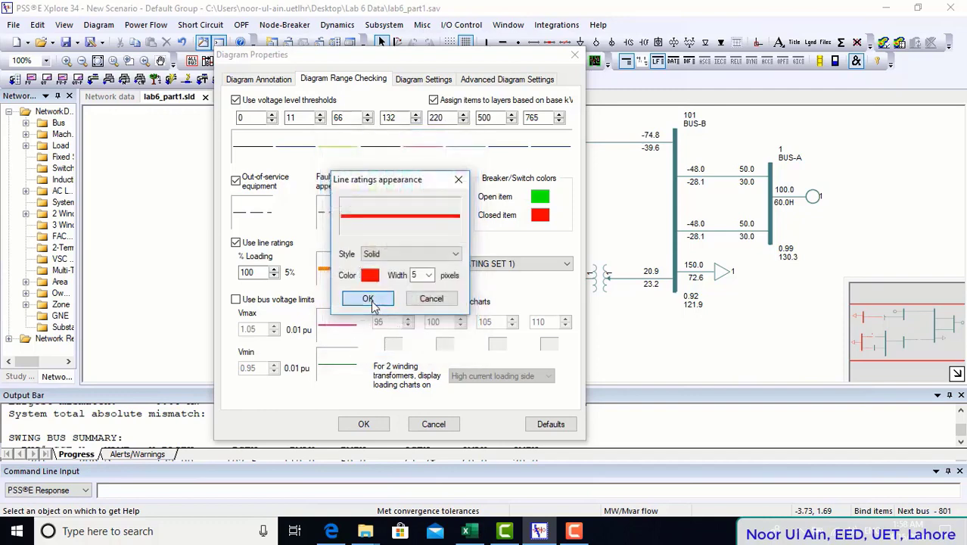
pyautogui.click(371, 298)
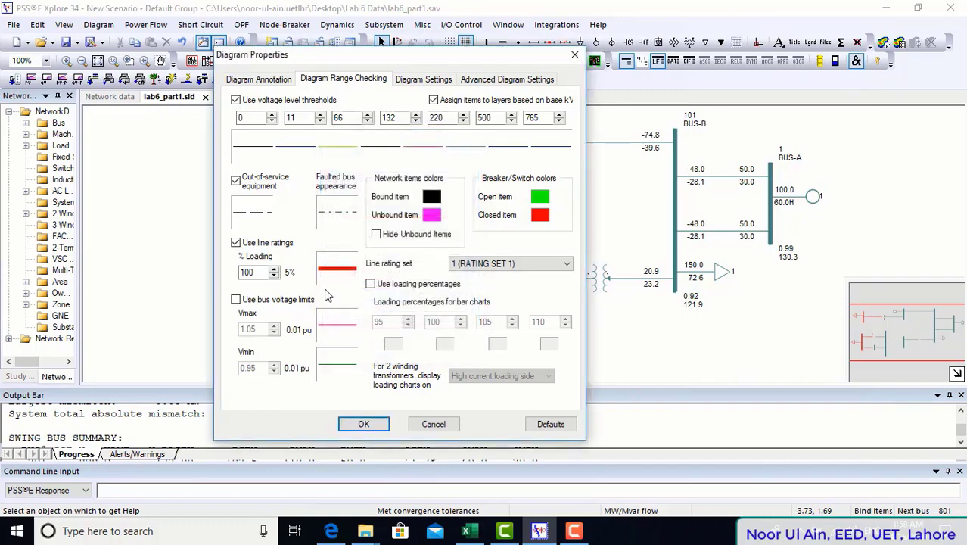
# Enable the bus voltage limits and accept the pink line of 2 pixels width for the Vmax limit
pyautogui.click(257, 301)
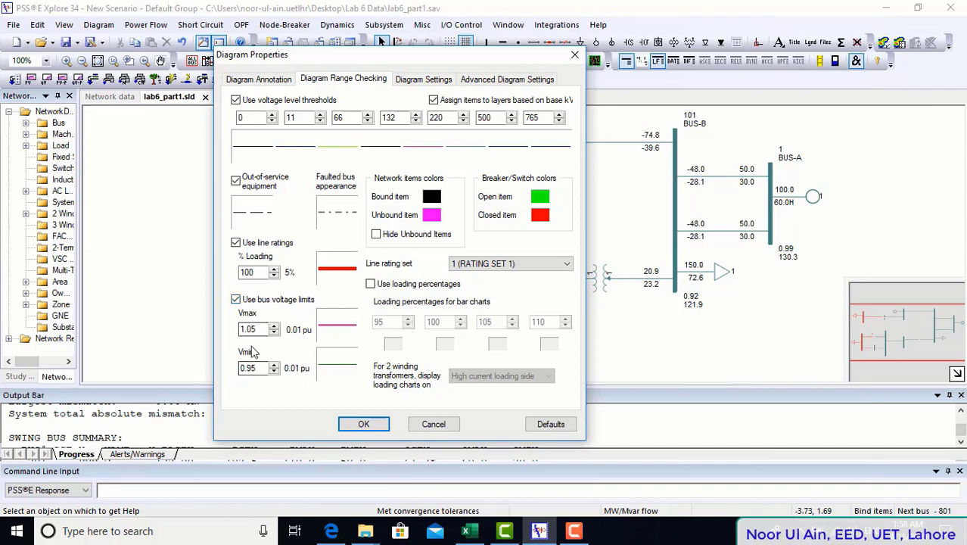
pyautogui.click(330, 327)
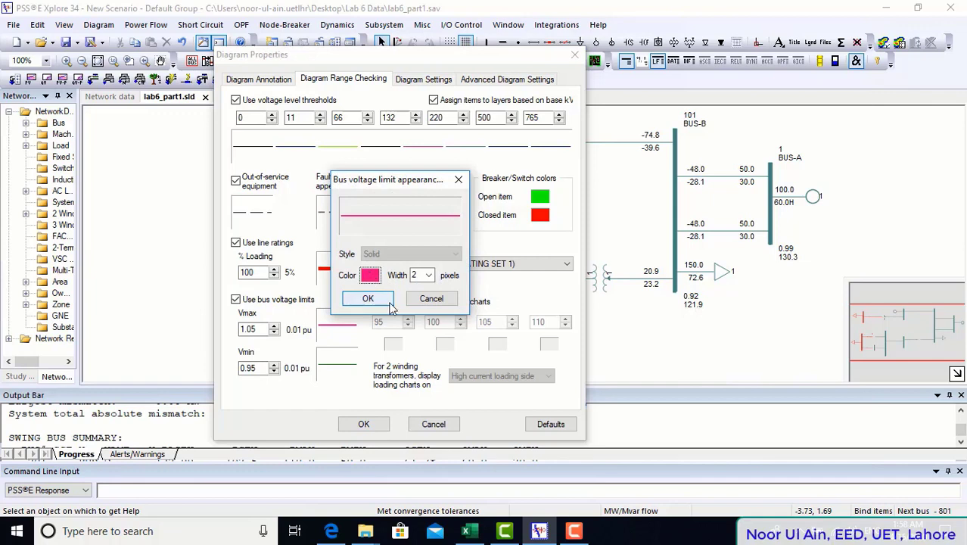
pyautogui.moveTo(404, 191); pyautogui.dragTo(485, 182)
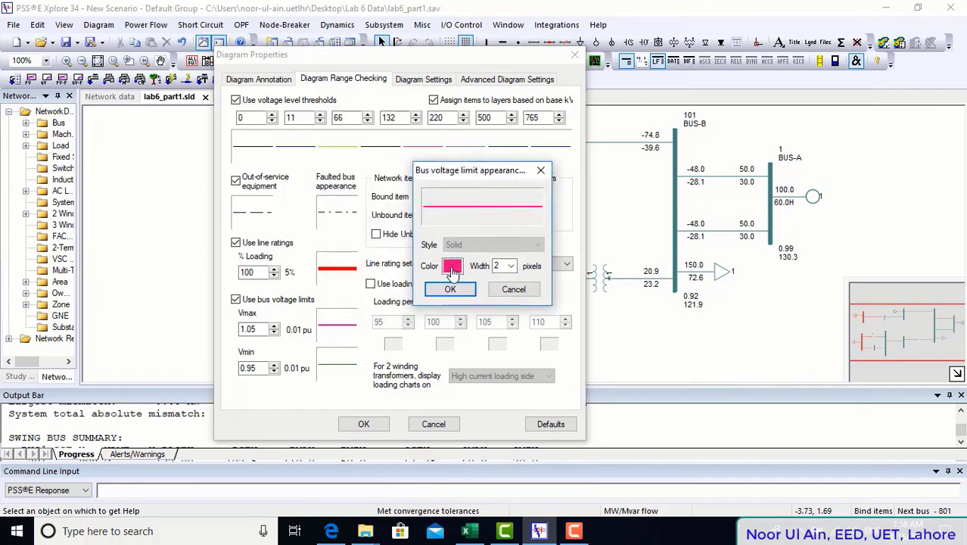
pyautogui.click(449, 289)
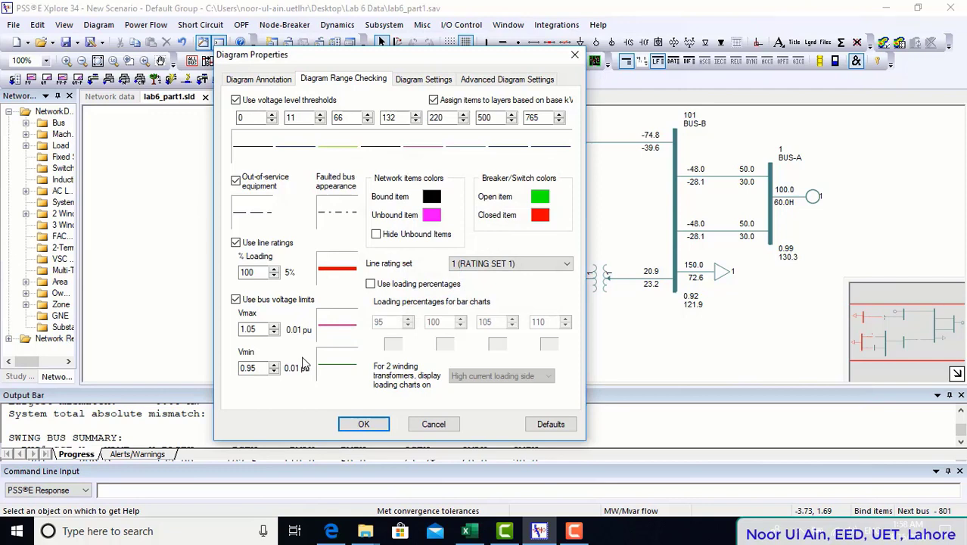
# Set the Vmin bus voltage limit line colour to cyan and apply the diagram properties
pyautogui.click(336, 368)
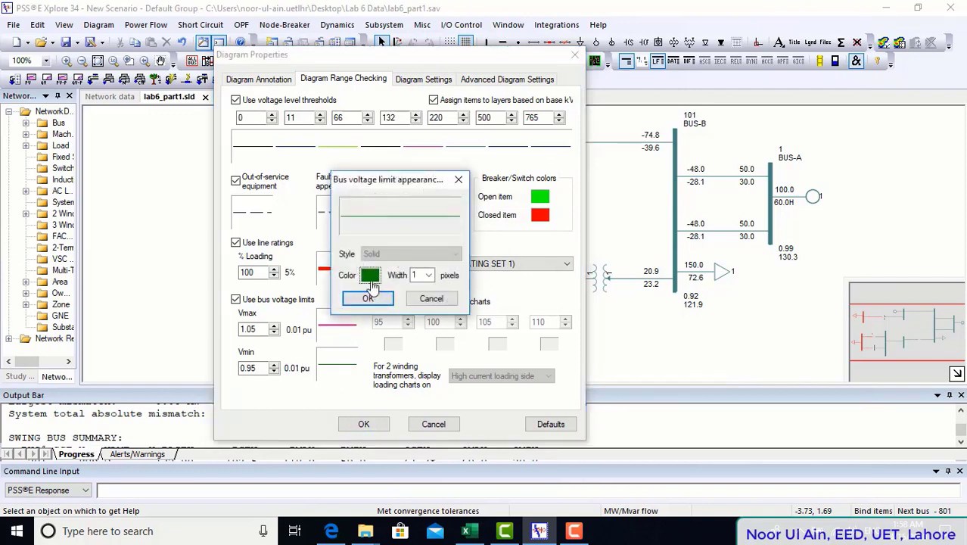
pyautogui.click(370, 277)
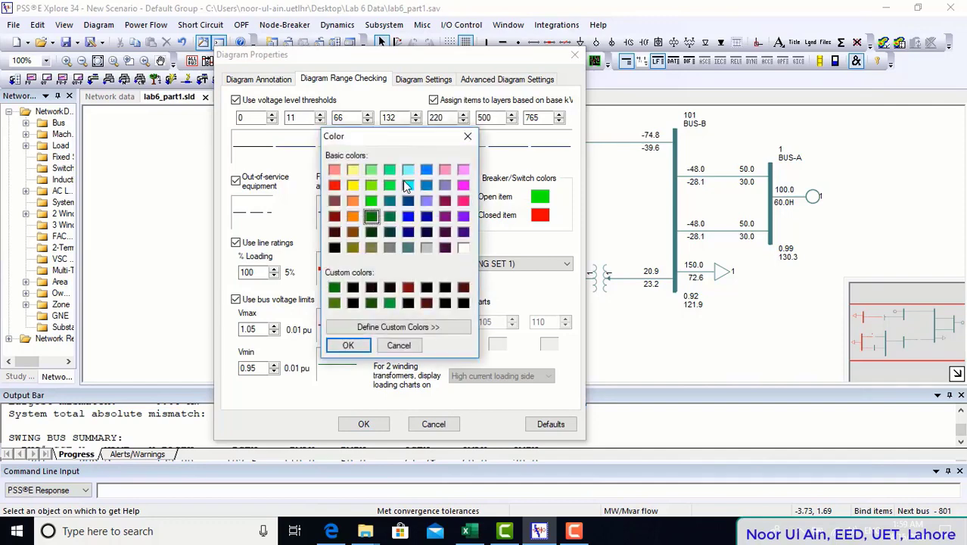
pyautogui.click(409, 187)
pyautogui.click(348, 345)
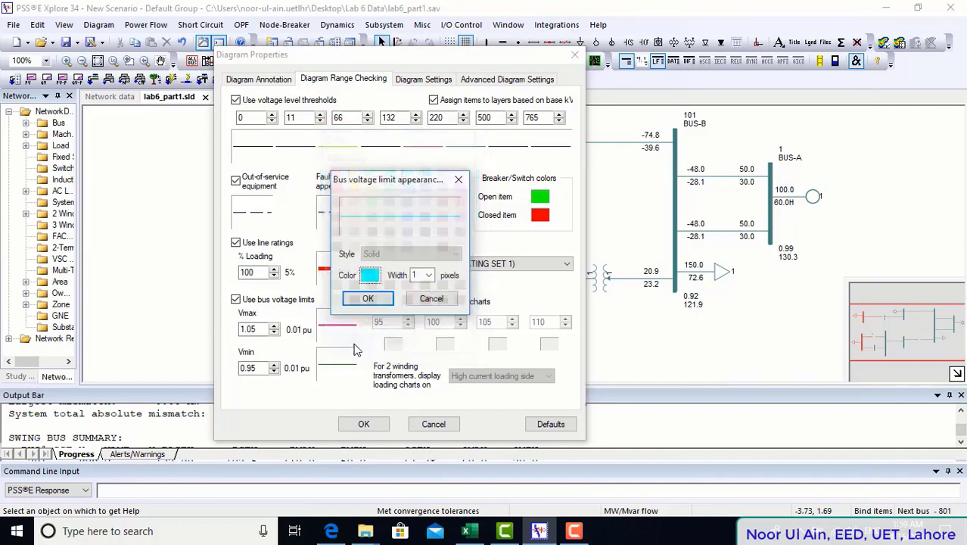
pyautogui.click(368, 299)
pyautogui.click(364, 424)
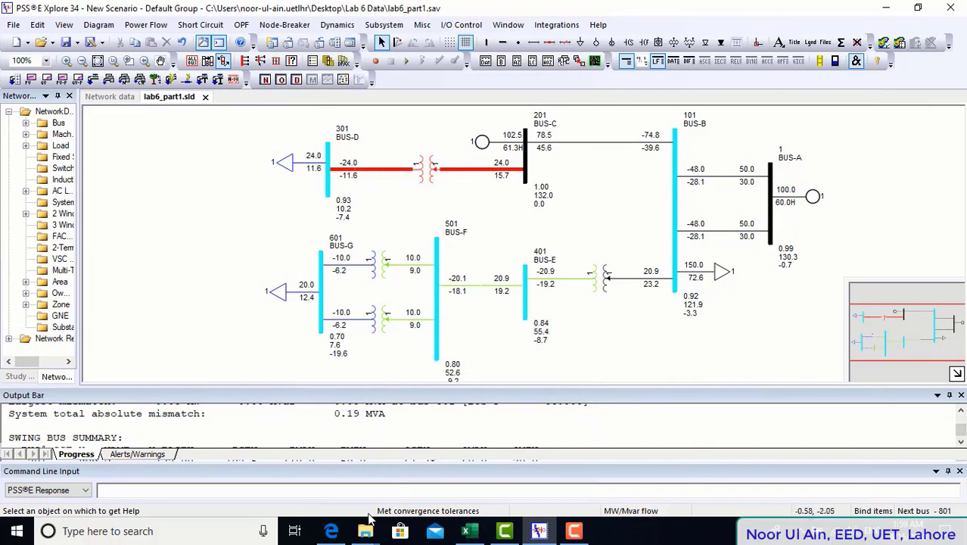
# Examine the power flow data of the generator at BUS-C, including its reactive power limits
pyautogui.moveTo(341, 533)
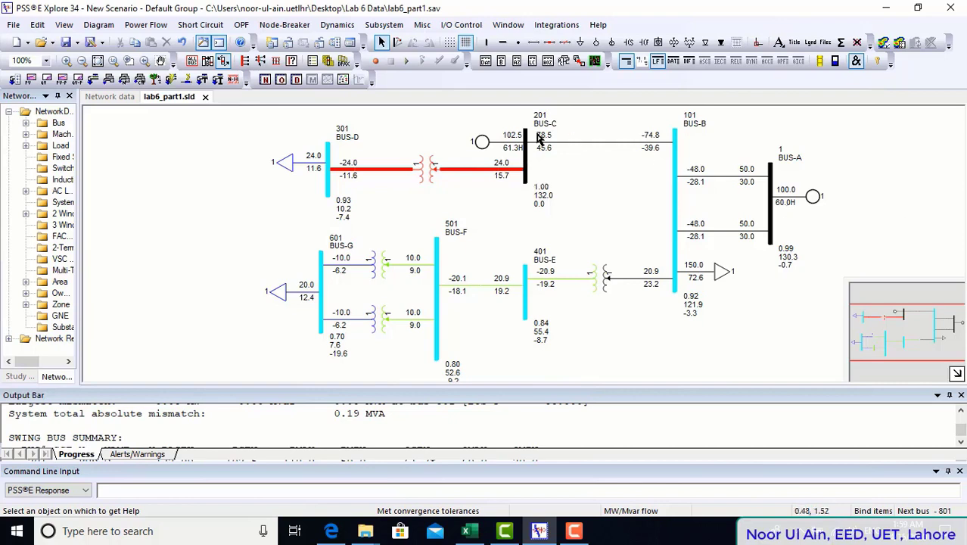
pyautogui.doubleClick(482, 142)
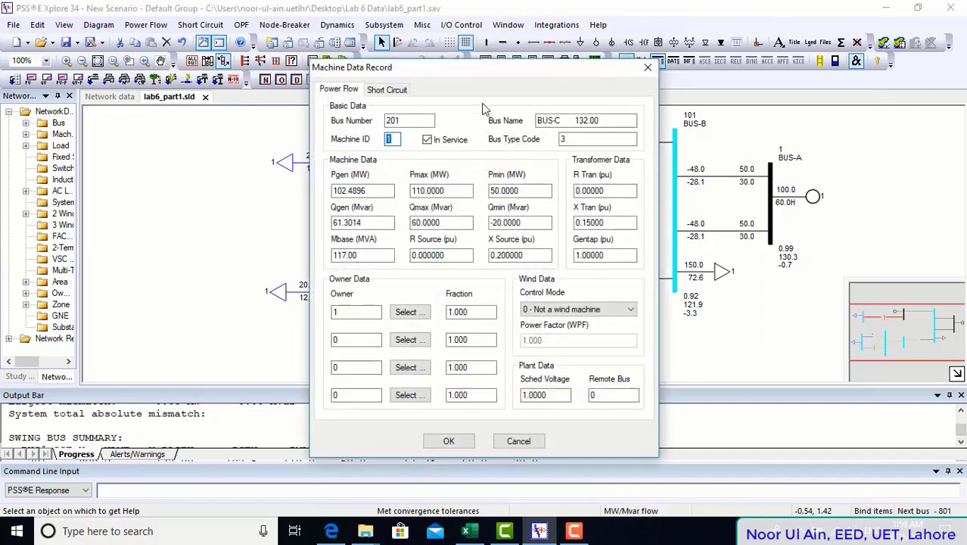
pyautogui.moveTo(483, 75); pyautogui.dragTo(277, 95)
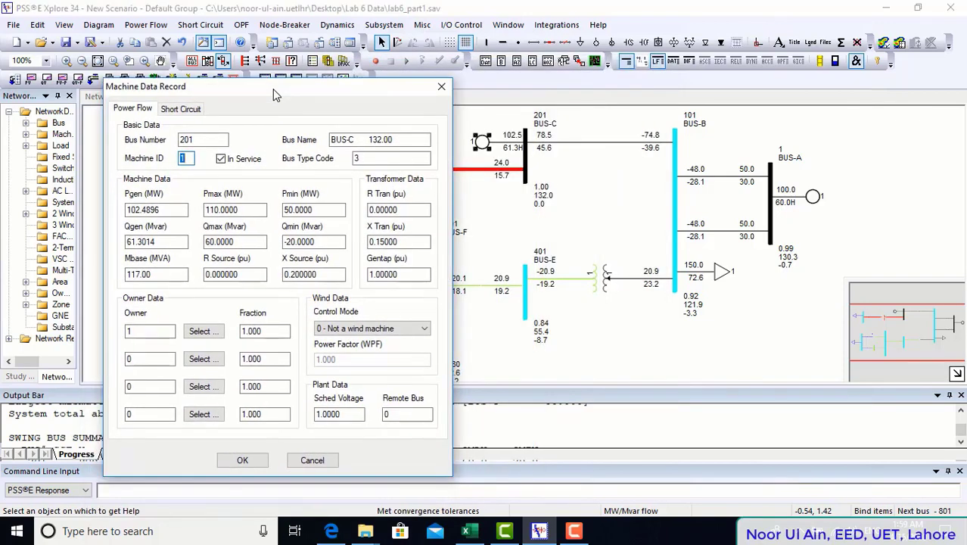
pyautogui.click(212, 241)
pyautogui.click(442, 86)
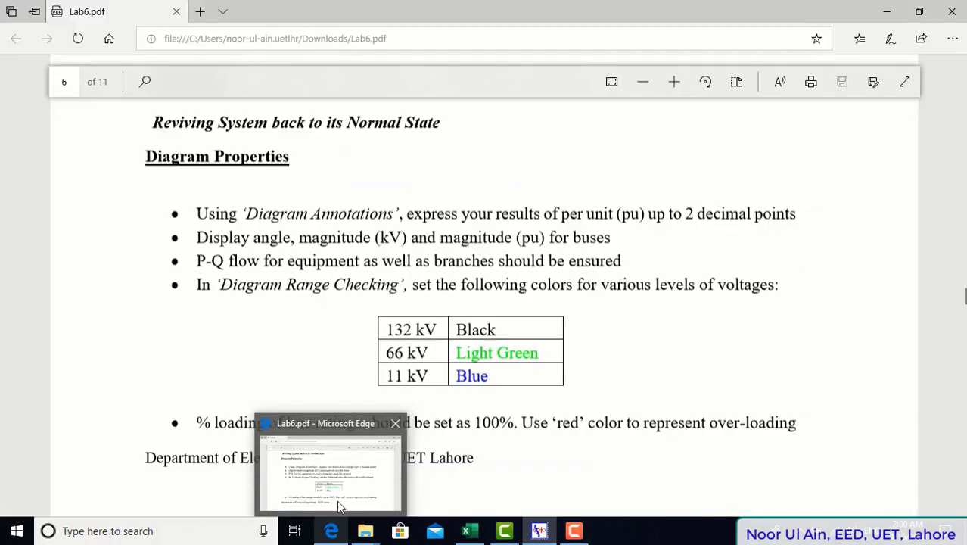
# Switch to Lab6.pdf in Microsoft Edge, read the Option 1 instructions on tap changing transformers, and return to PSS®E
pyautogui.click(337, 501)
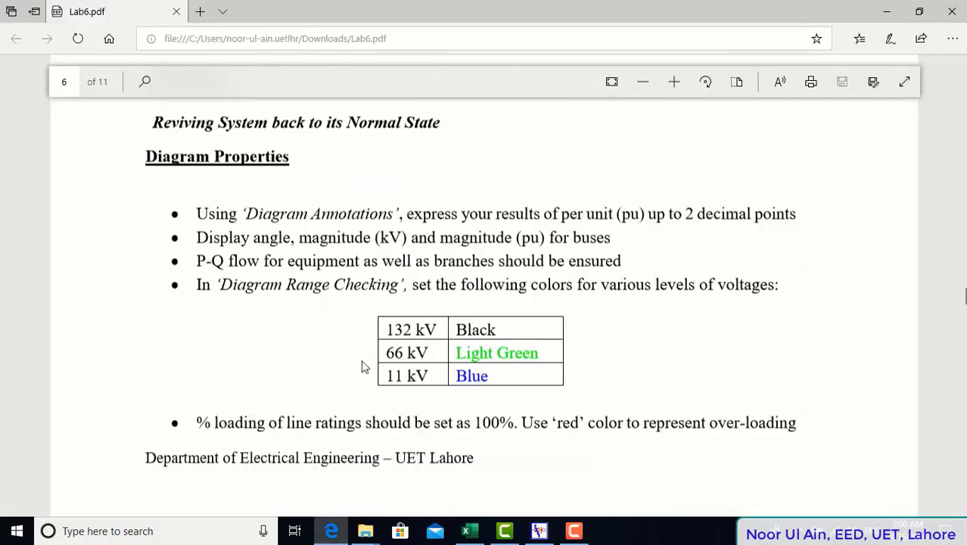
pyautogui.moveTo(965, 297); pyautogui.dragTo(963, 339)
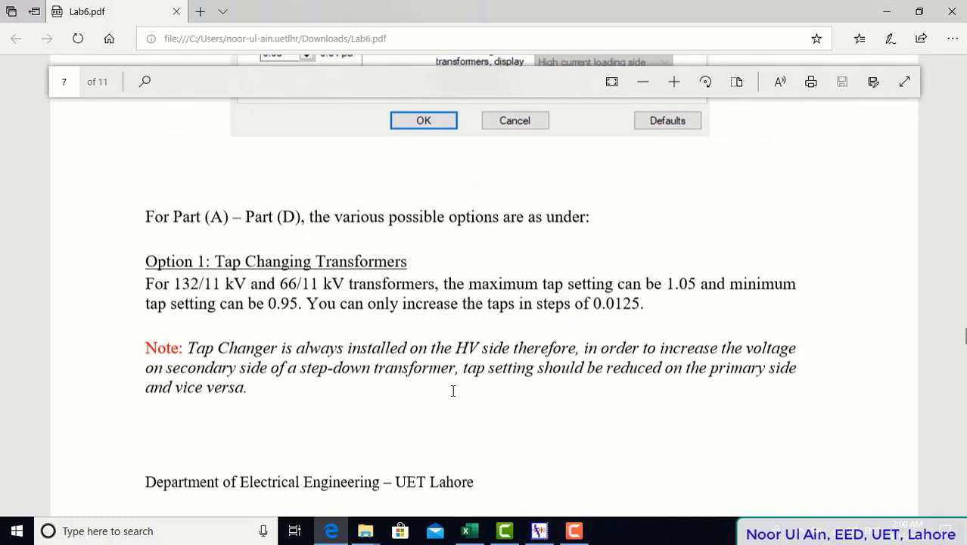
pyautogui.click(540, 531)
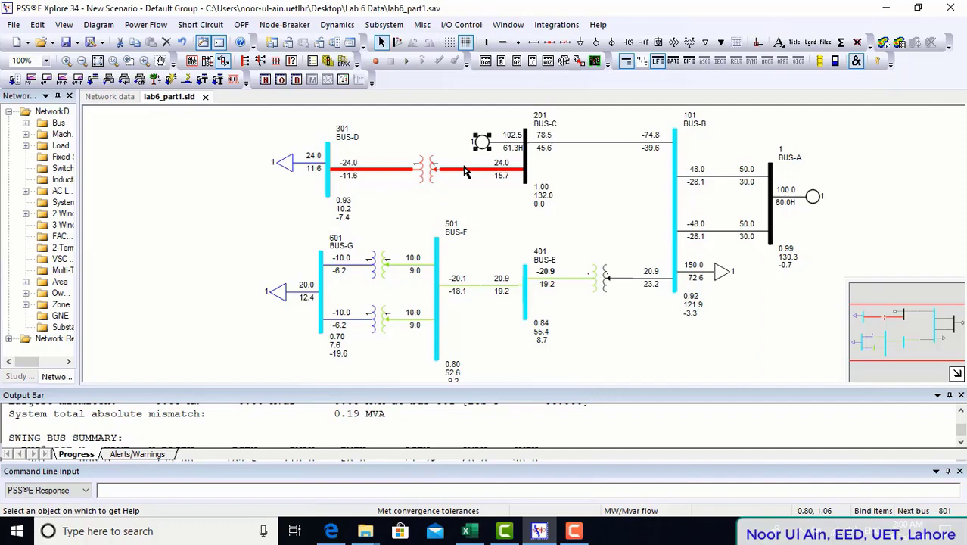
# Open the data record of the transformer between BUS-C and BUS-D and select its winding 1 ratio
pyautogui.doubleClick(422, 168)
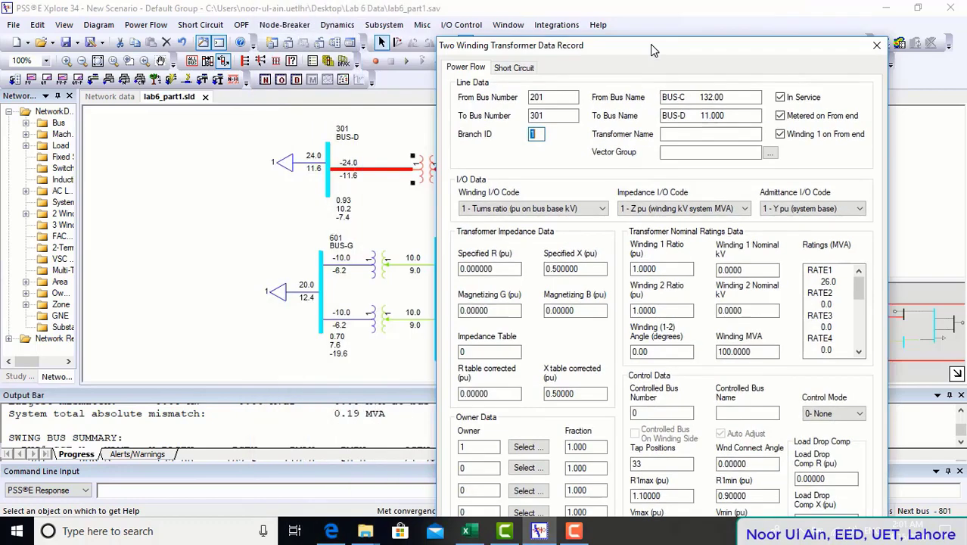
pyautogui.moveTo(472, 8); pyautogui.dragTo(700, 37)
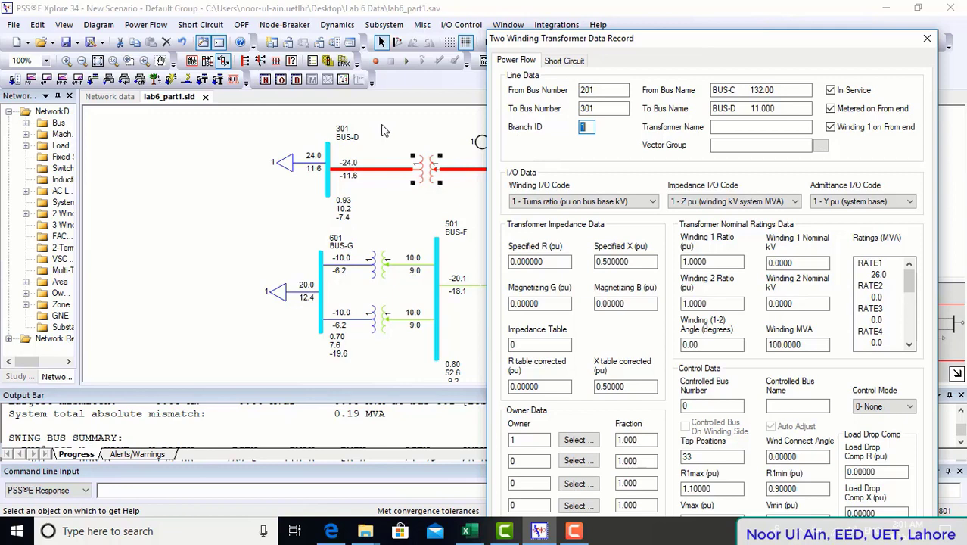
pyautogui.click(452, 206)
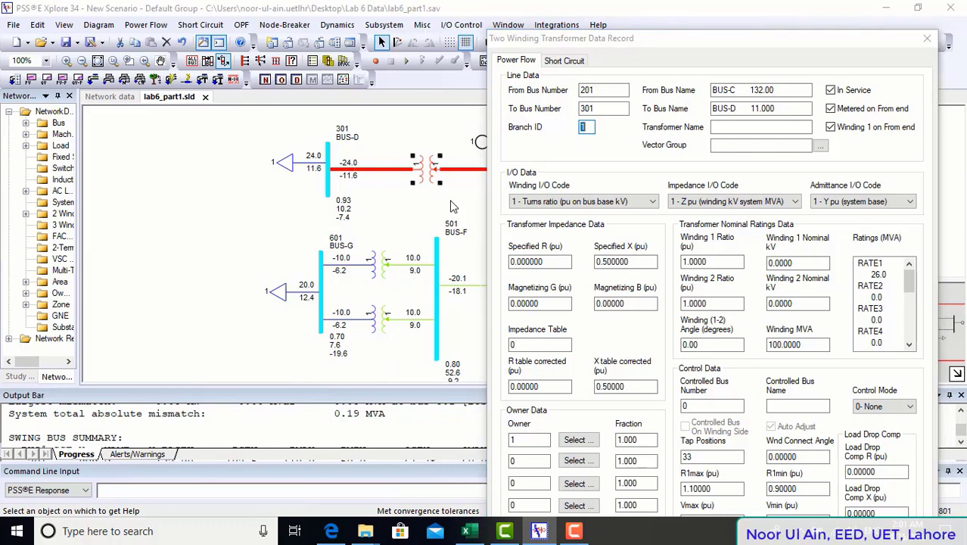
pyautogui.moveTo(719, 44); pyautogui.dragTo(636, 14)
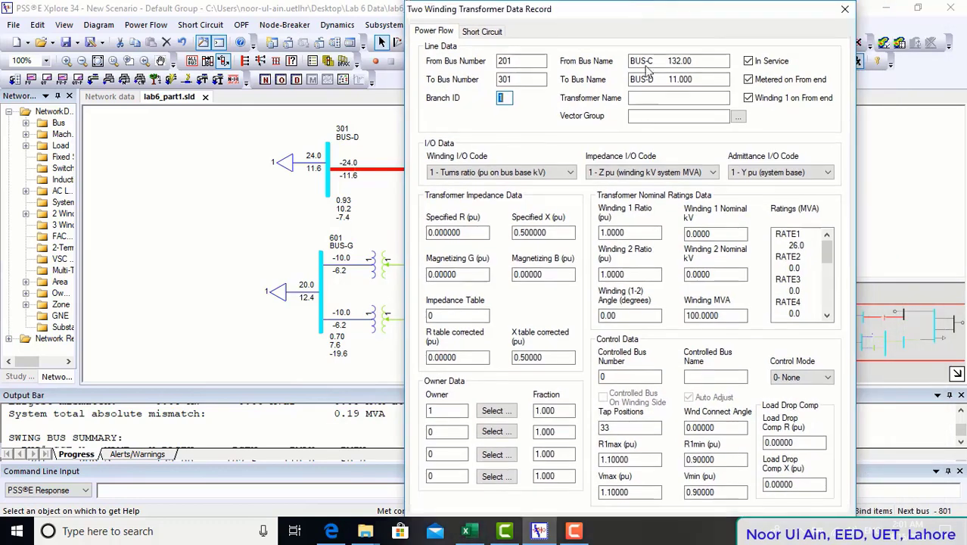
pyautogui.click(633, 234)
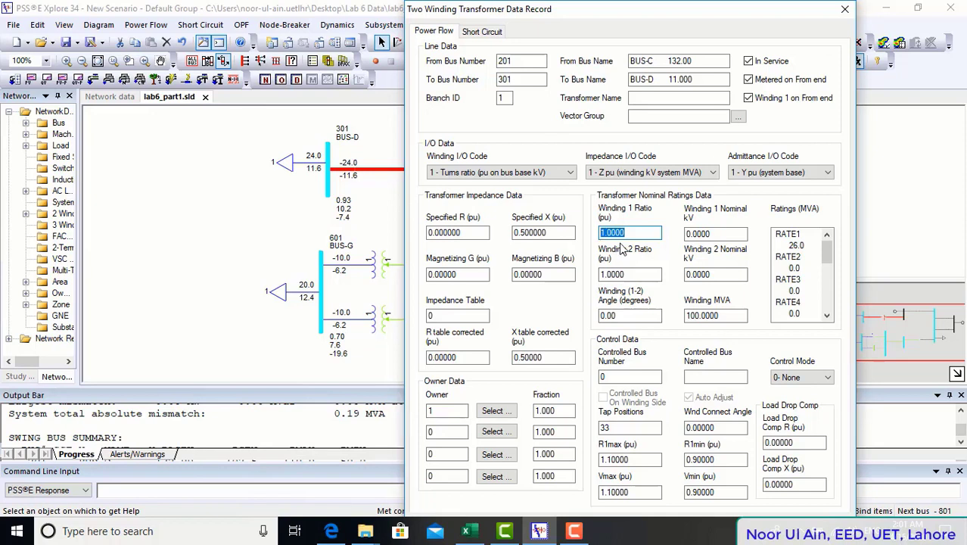
# Check the permitted tap step and minimum tap setting in Lab6.pdf and return to the transformer record in PSS®E
pyautogui.click(331, 531)
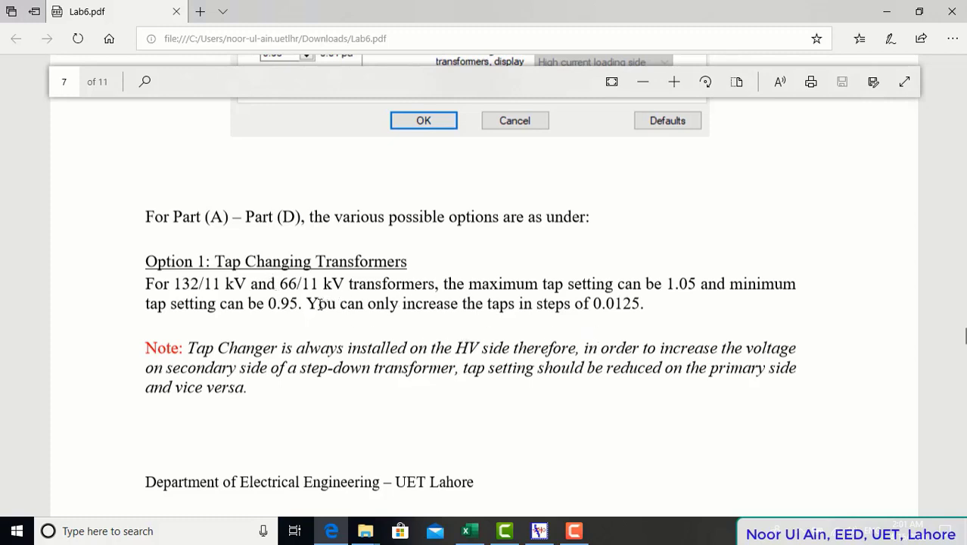
pyautogui.moveTo(308, 303); pyautogui.dragTo(640, 308)
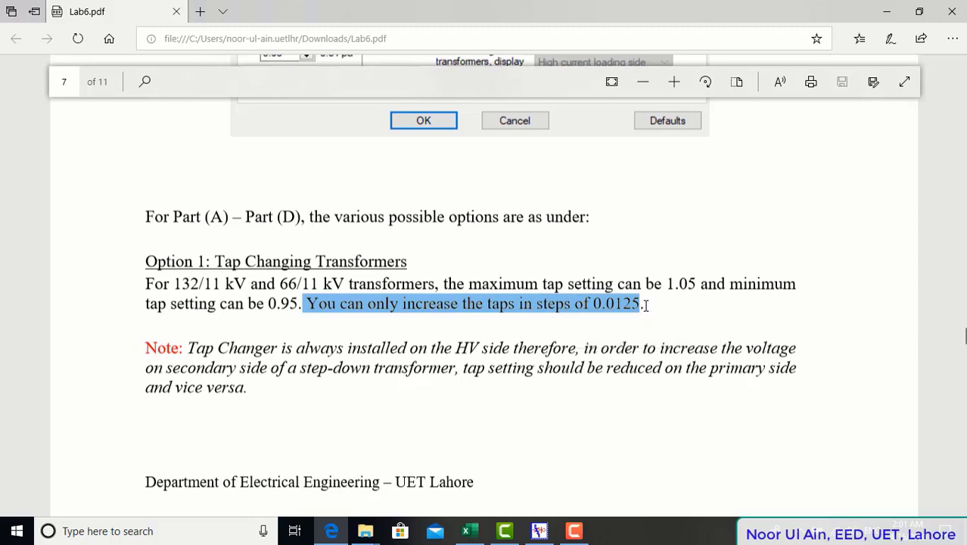
pyautogui.click(647, 305)
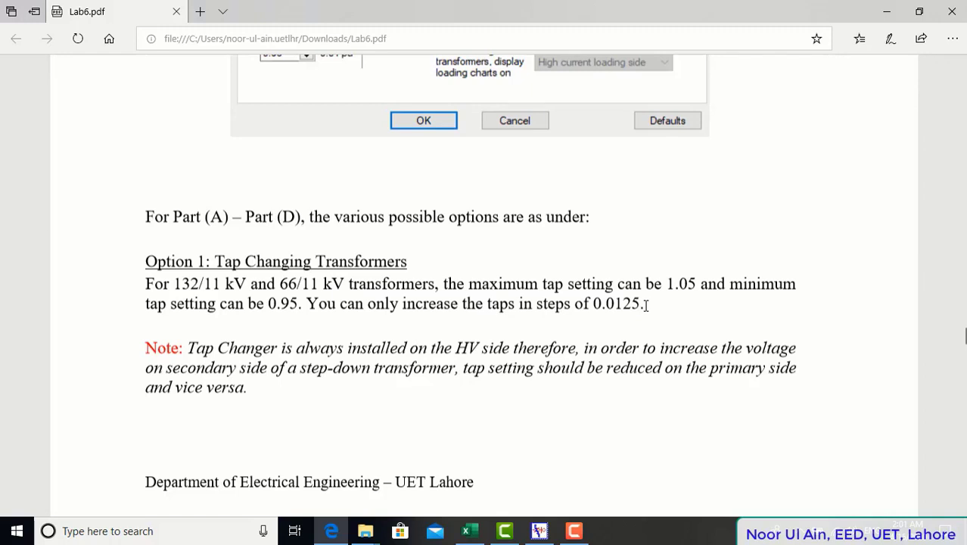
pyautogui.moveTo(593, 303); pyautogui.dragTo(641, 304)
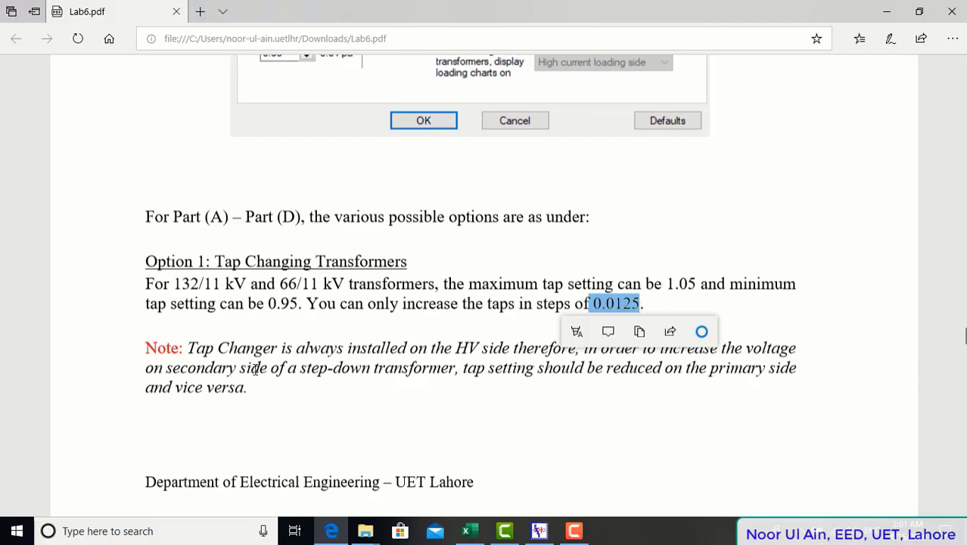
pyautogui.moveTo(271, 306); pyautogui.dragTo(320, 304)
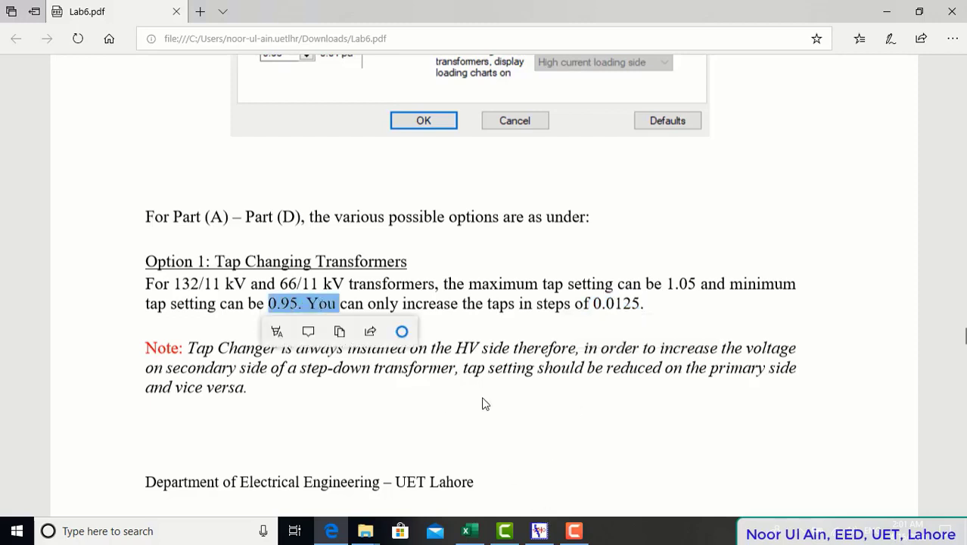
pyautogui.click(539, 531)
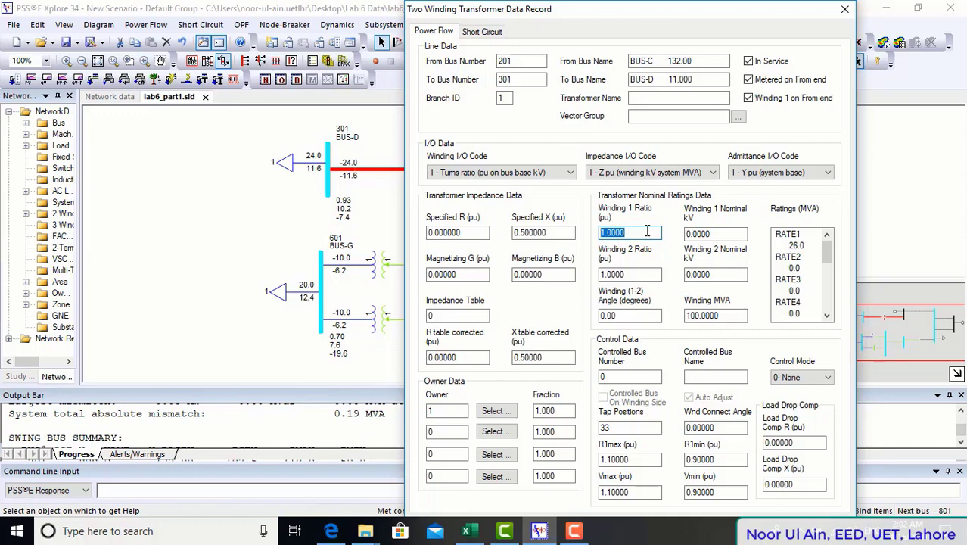
# Set the BUS-C to BUS-D transformer's winding 1 ratio to 0.9875 and solve the load flow again
pyautogui.write('0.9875')
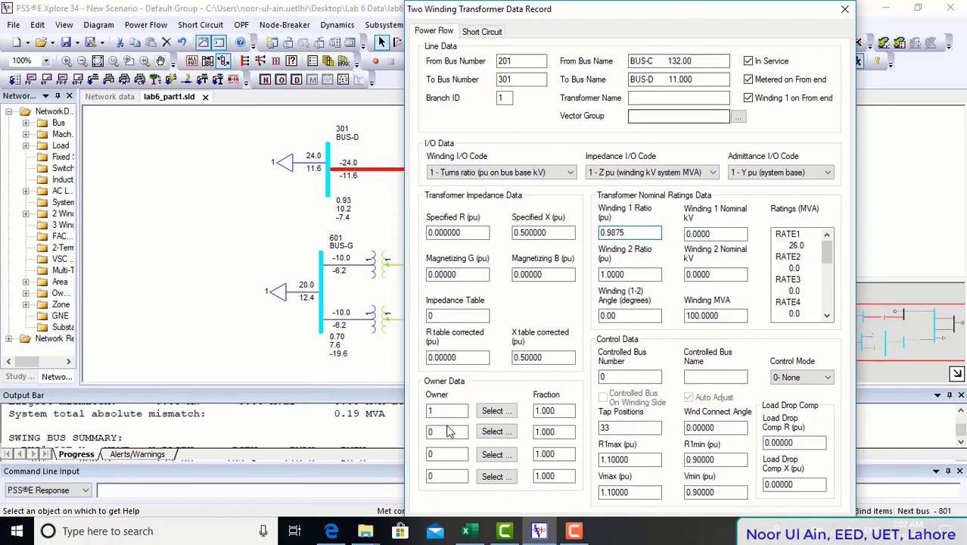
pyautogui.click(331, 532)
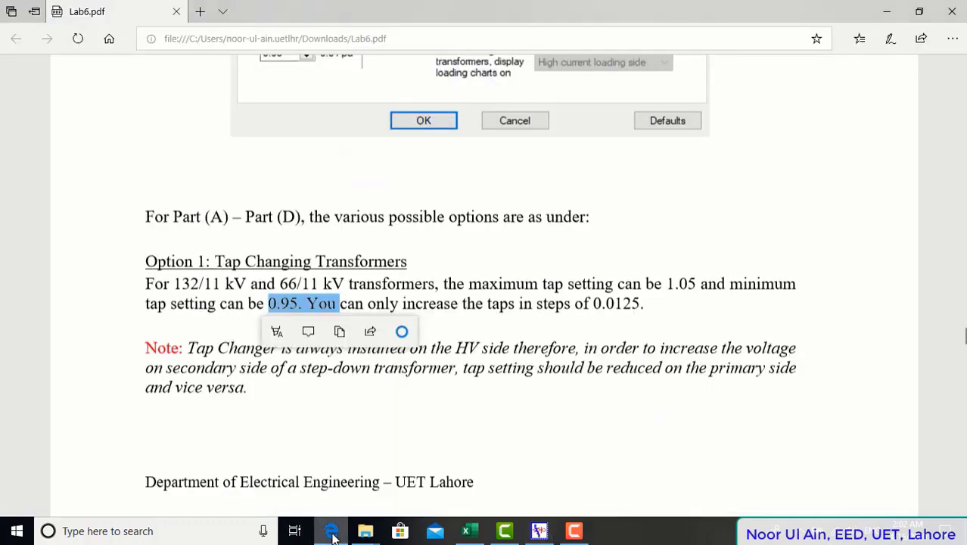
pyautogui.click(330, 532)
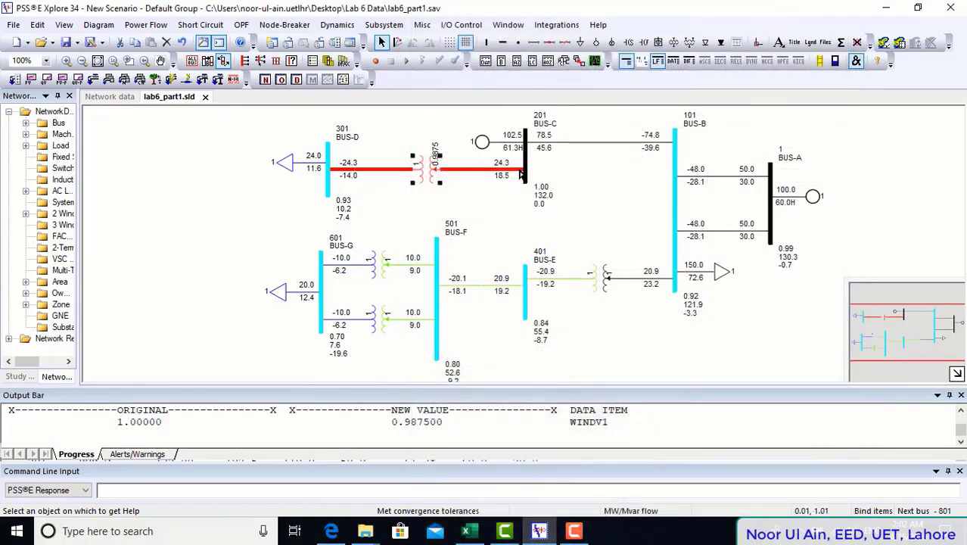
pyautogui.click(97, 86)
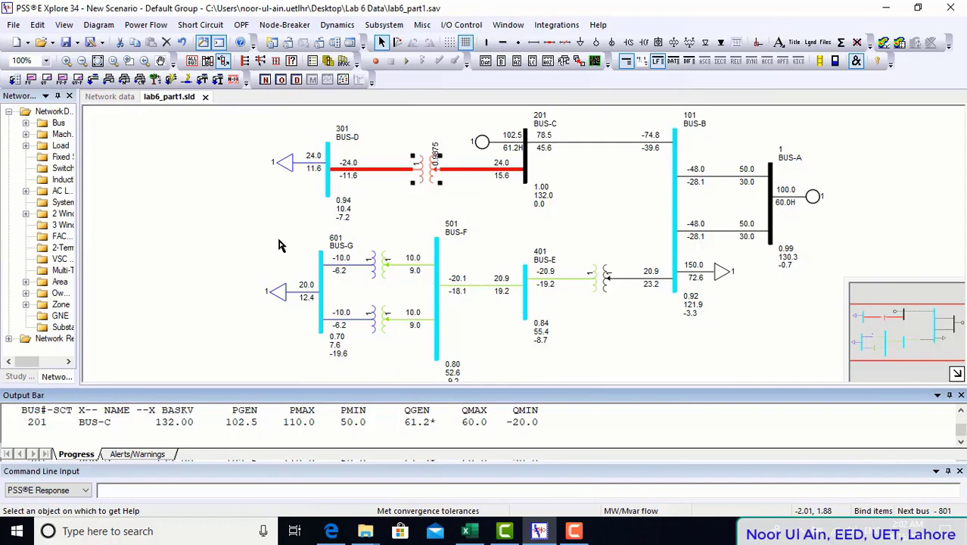
# Set the winding 1 ratio of the transformer between BUS-B and BUS-E to 0.9875
pyautogui.click(606, 286)
pyautogui.doubleClick(605, 286)
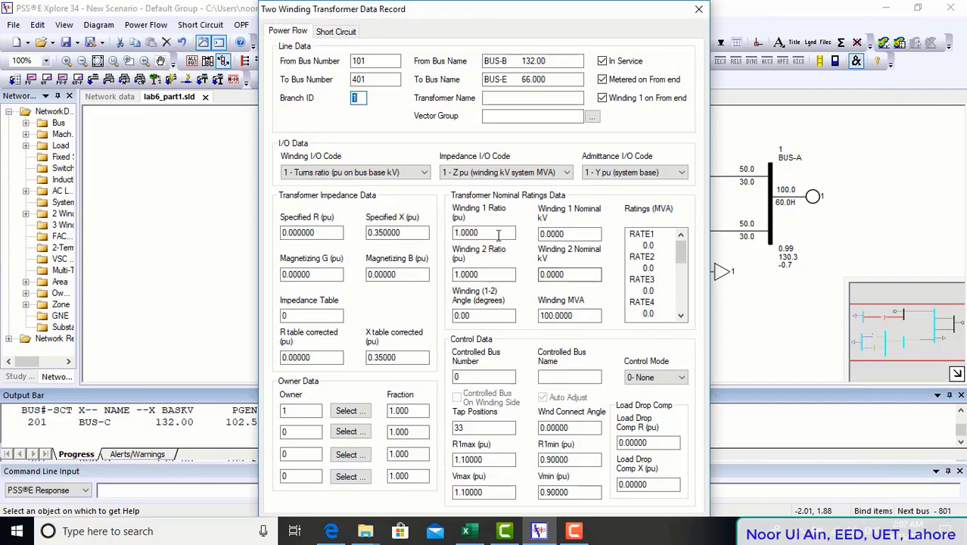
pyautogui.moveTo(500, 233); pyautogui.dragTo(269, 235)
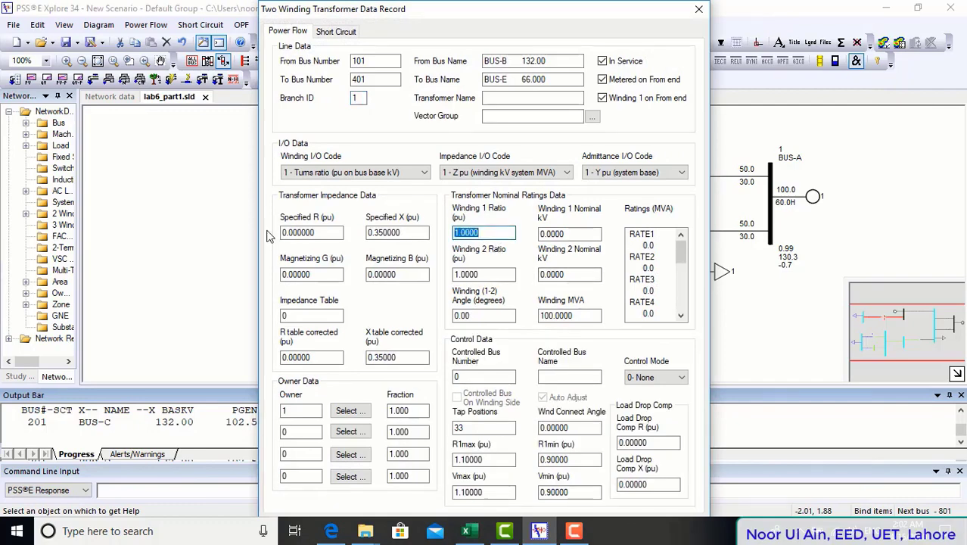
pyautogui.write('0.9875')
pyautogui.press('Return')
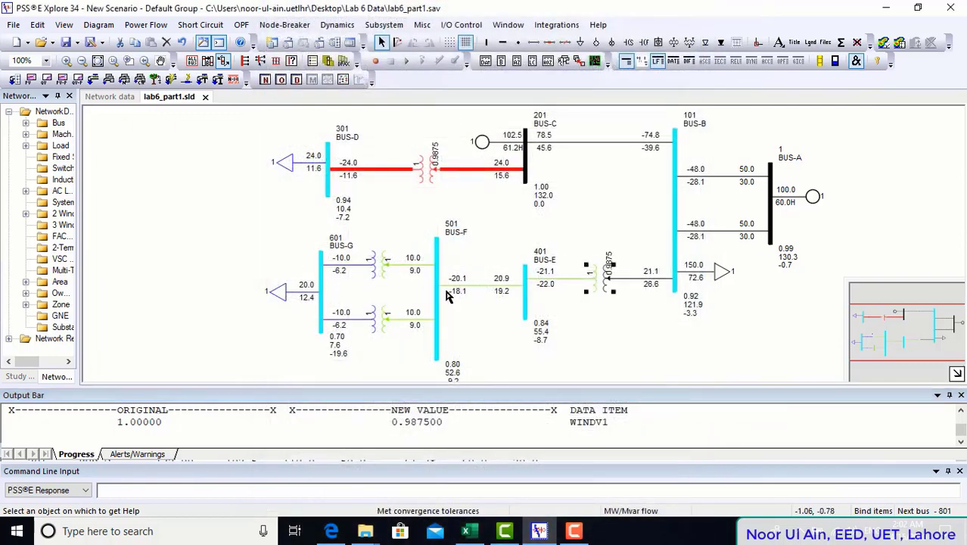
# Set the winding 1 ratio of both transformers between BUS-F and BUS-G to 0.9875 and re-solve the load flow
pyautogui.doubleClick(372, 267)
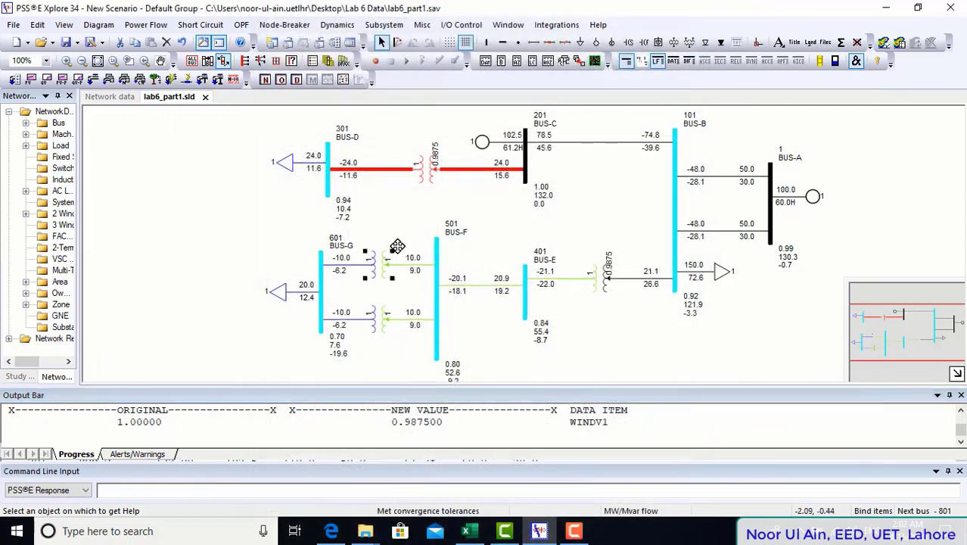
pyautogui.doubleClick(484, 233)
pyautogui.write('0.9875')
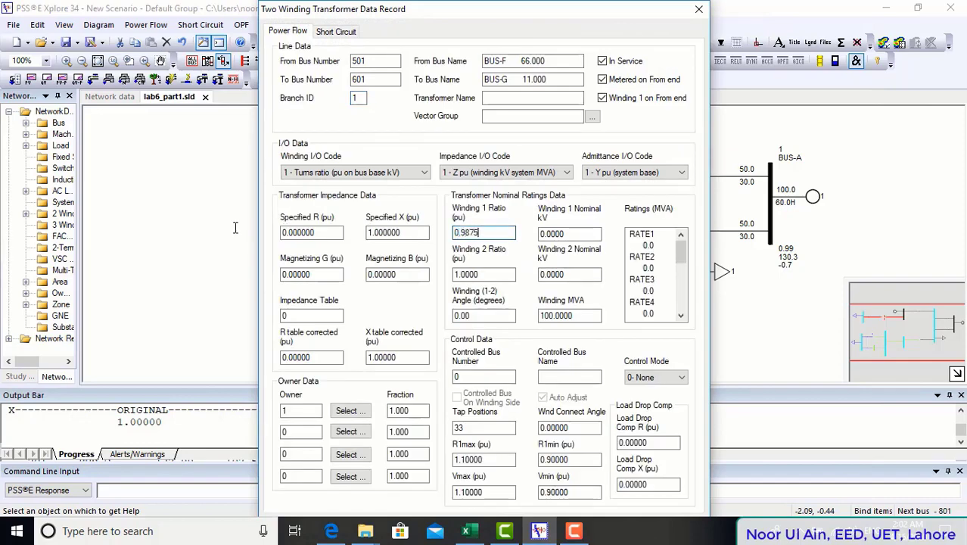
pyautogui.press('Return')
pyautogui.doubleClick(374, 316)
pyautogui.doubleClick(485, 233)
pyautogui.write('0.9875')
pyautogui.press('Return')
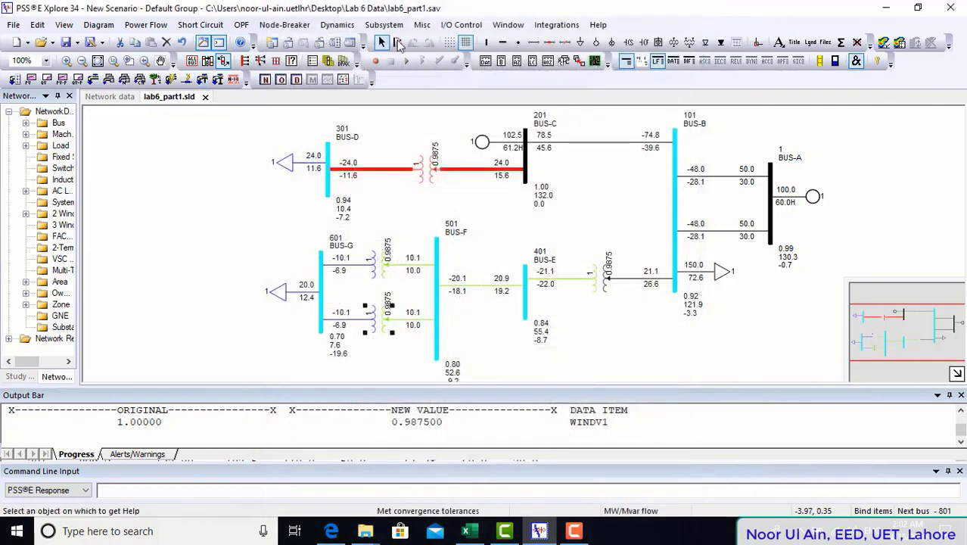
pyautogui.click(91, 80)
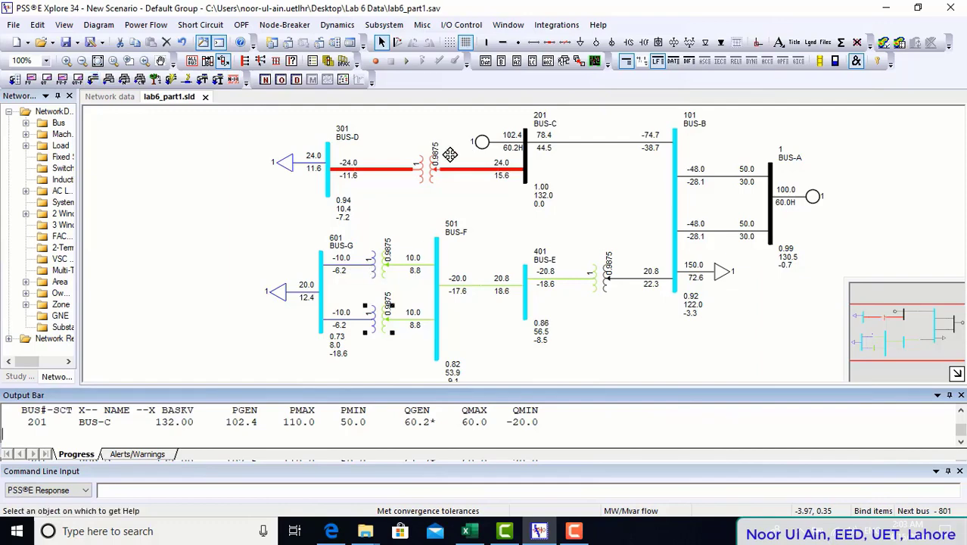
# Set the winding 1 ratio of the transformer between BUS-B and BUS-E to 0.95
pyautogui.doubleClick(603, 272)
pyautogui.doubleClick(473, 233)
pyautogui.write('0')
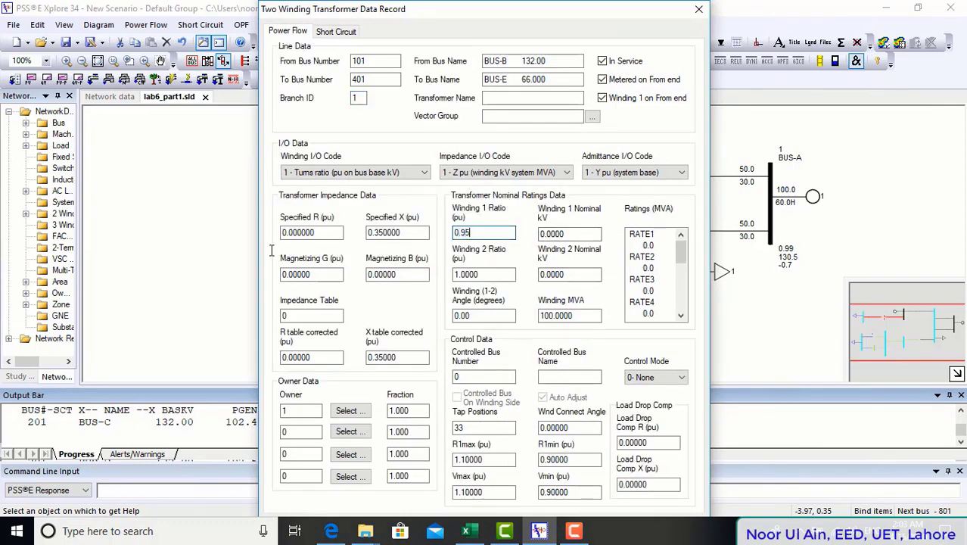
pyautogui.write('.95')
pyautogui.press('Return')
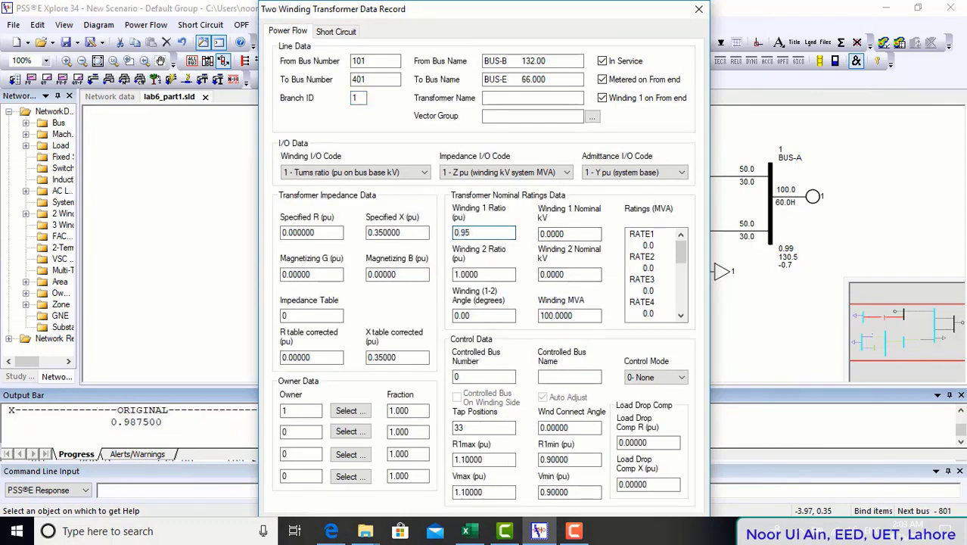
# Re-solve the load flow with the updated BUS-B to BUS-E tap and shrink the output pane to enlarge the diagram area
pyautogui.click(93, 81)
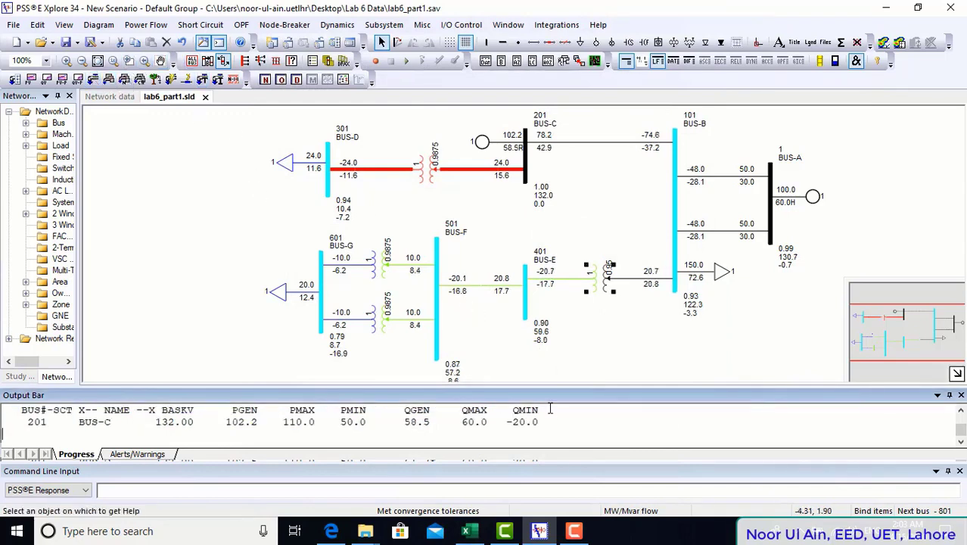
pyautogui.moveTo(550, 384); pyautogui.dragTo(552, 406)
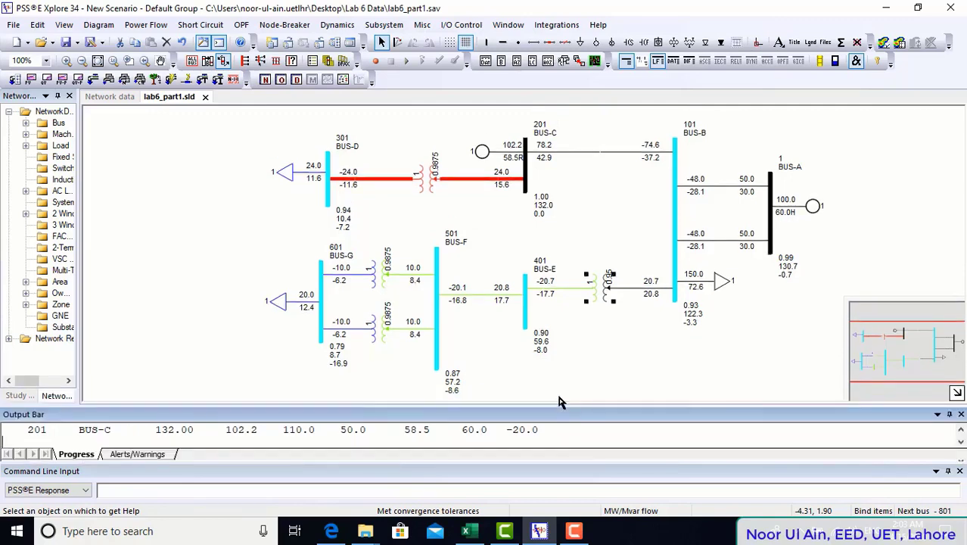
# Consult Option 2 in Lab6.pdf, and set the scheduled voltage of the BUS-A generator in PSS®E to 1.05
pyautogui.click(340, 532)
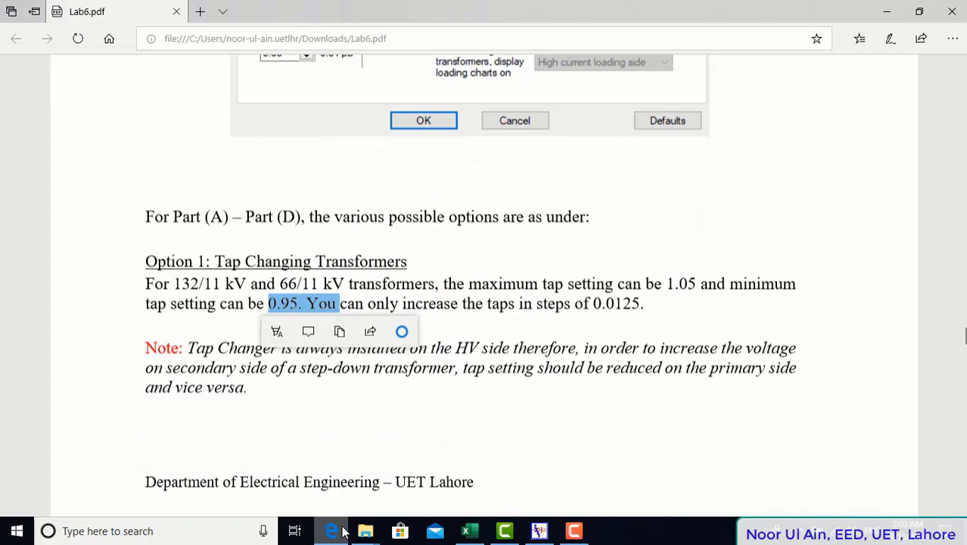
pyautogui.scroll(-3, 523, 441)
pyautogui.scroll(-8, 526, 441)
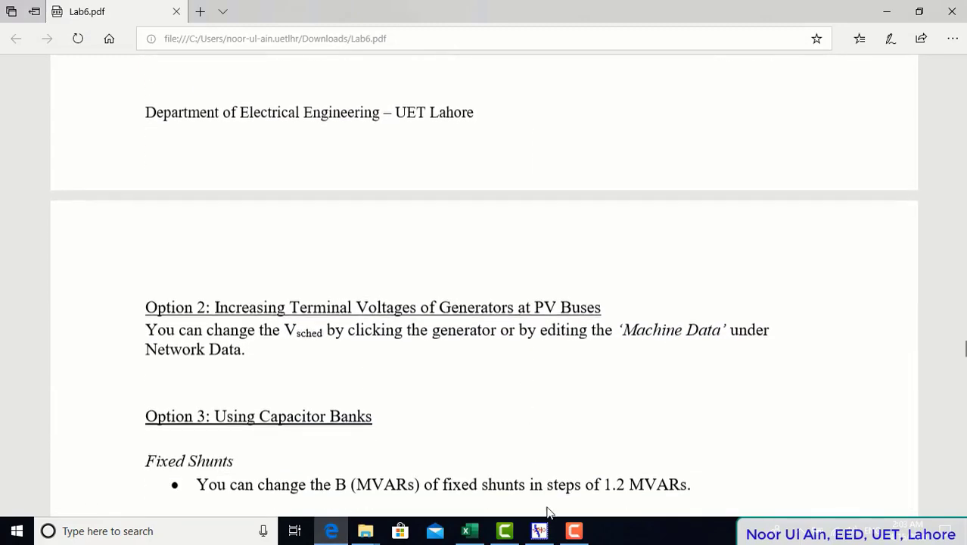
pyautogui.click(539, 531)
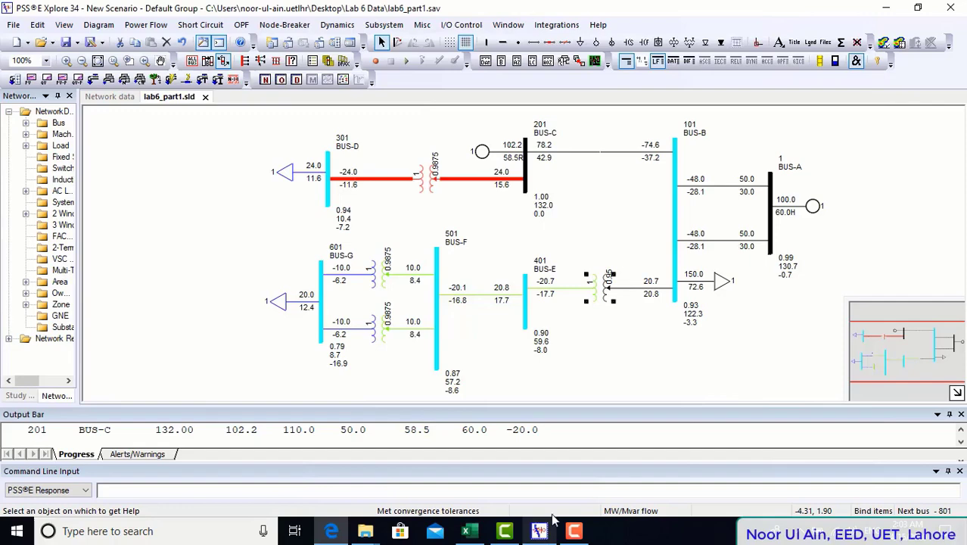
pyautogui.doubleClick(813, 205)
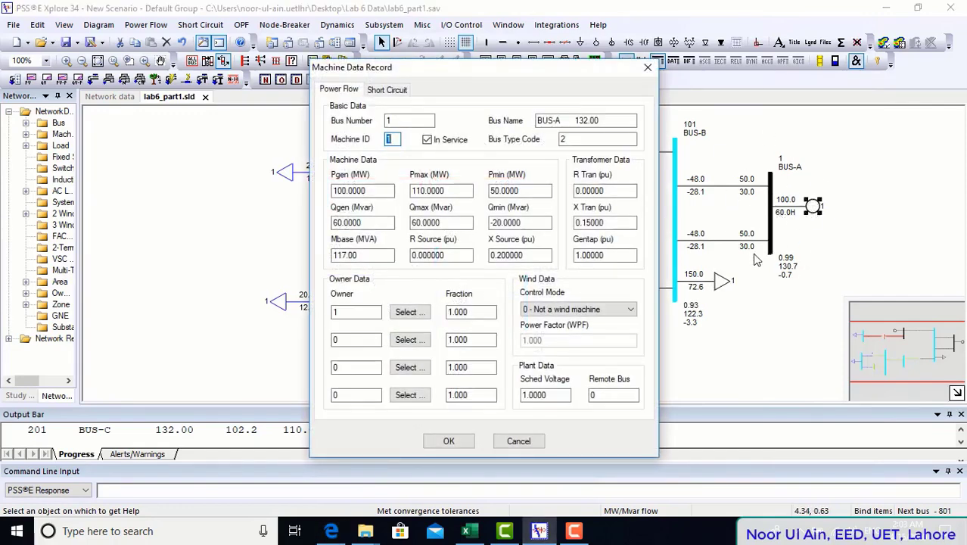
pyautogui.moveTo(550, 393); pyautogui.dragTo(538, 394)
pyautogui.rightClick(538, 395)
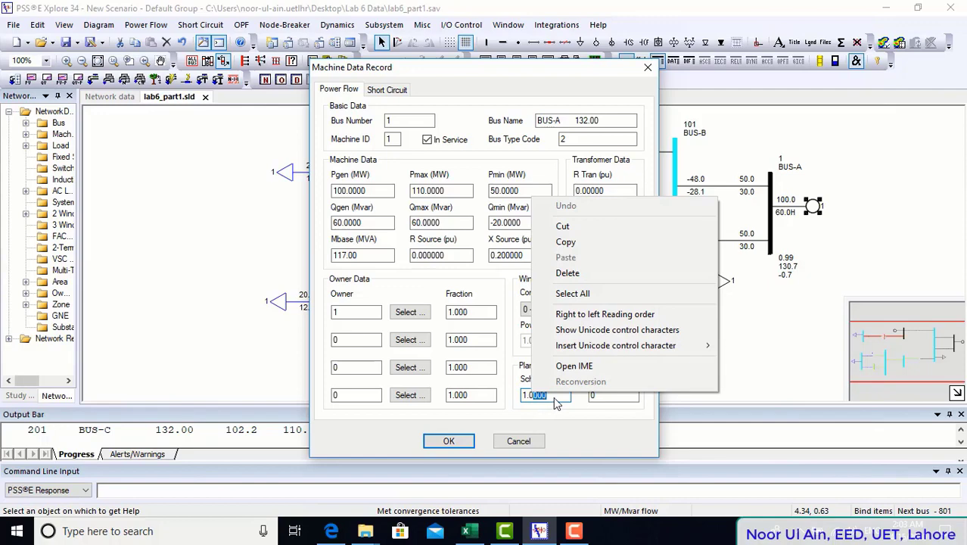
pyautogui.click(556, 397)
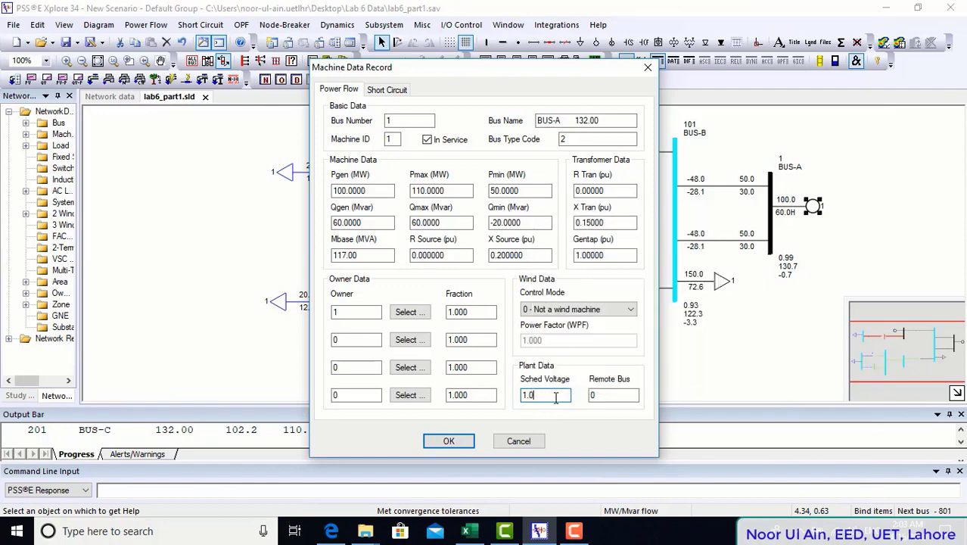
pyautogui.moveTo(450, 69); pyautogui.dragTo(284, 98)
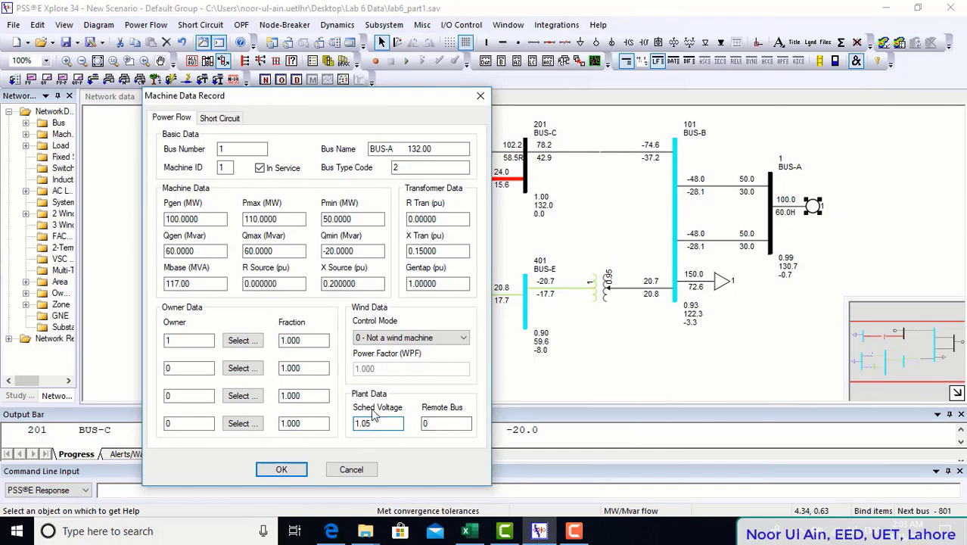
pyautogui.click(286, 469)
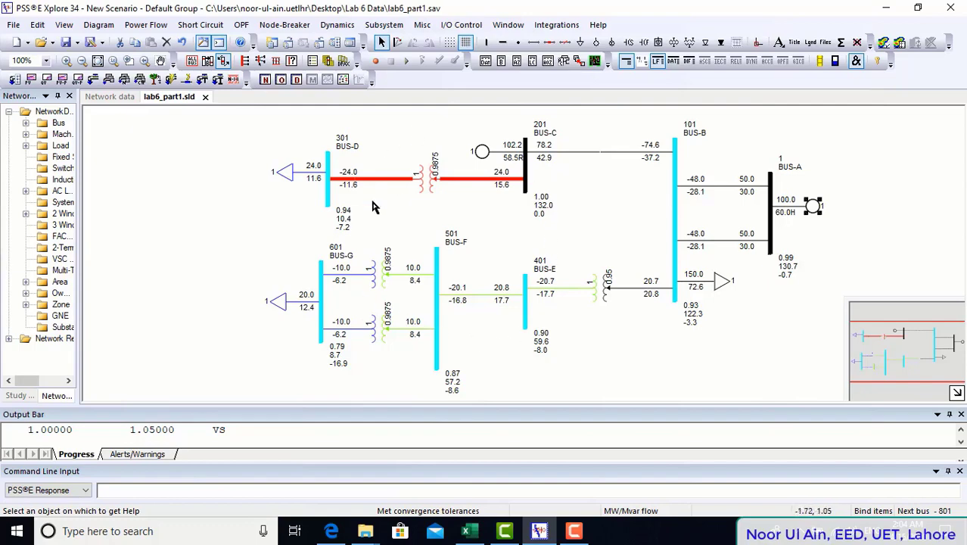
# Set the scheduled voltage of the BUS-C generator to 1.05 and solve the load flow
pyautogui.click(481, 151)
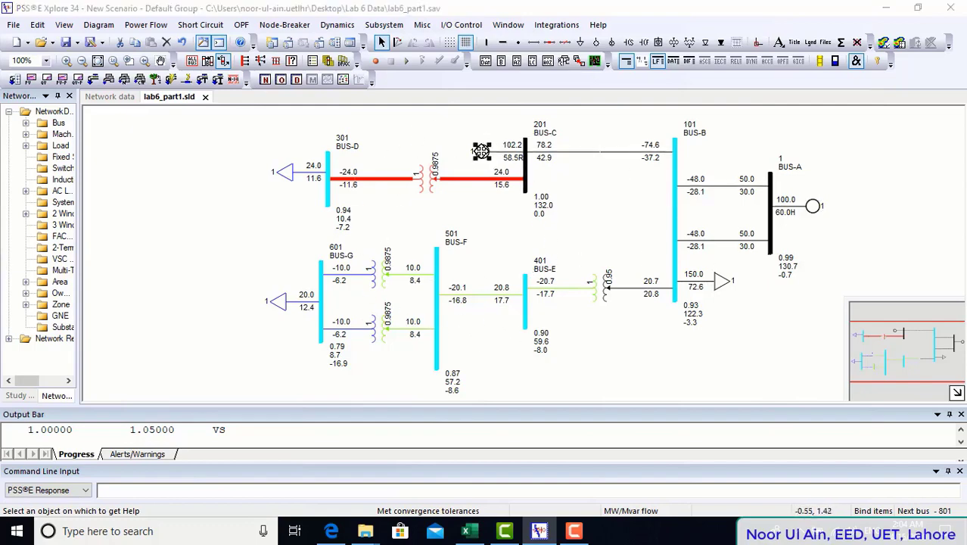
pyautogui.doubleClick(481, 152)
pyautogui.click(557, 397)
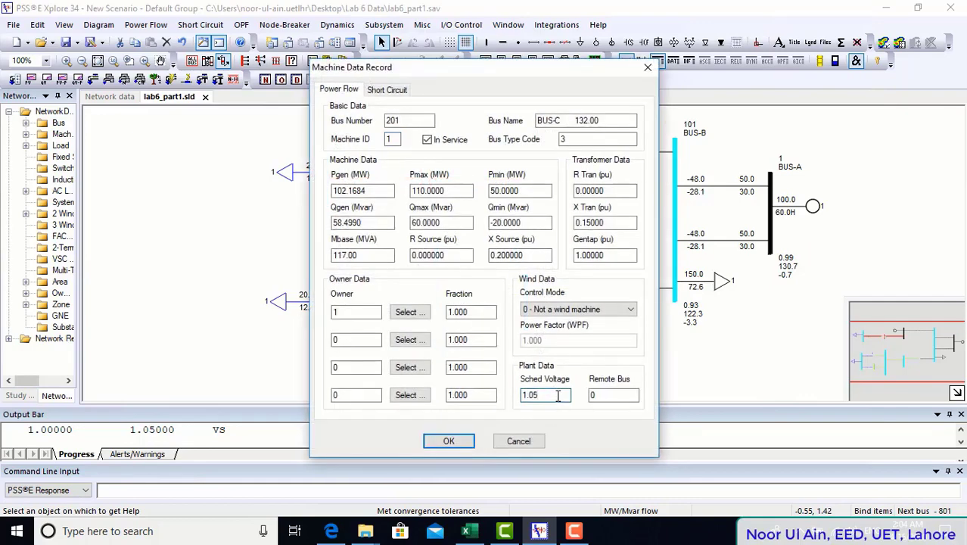
pyautogui.click(454, 441)
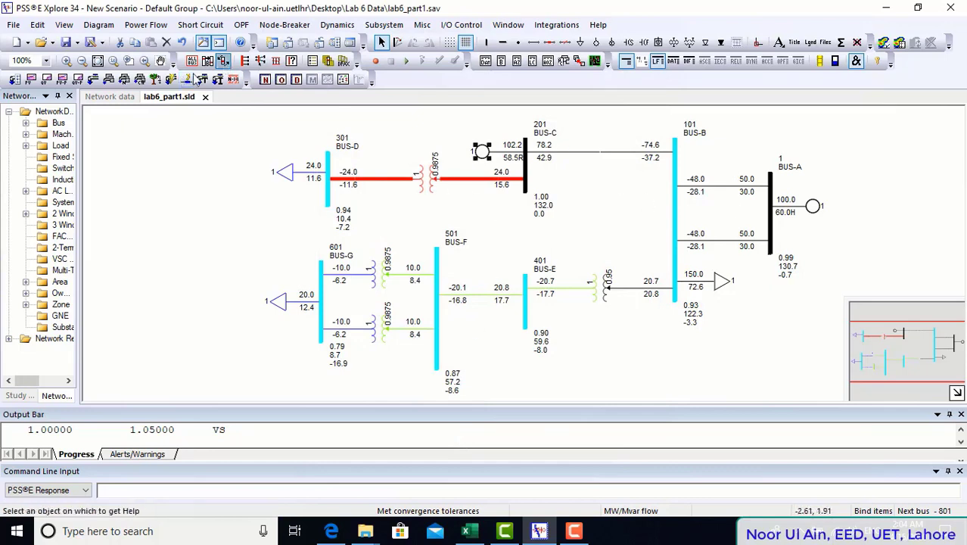
pyautogui.click(94, 80)
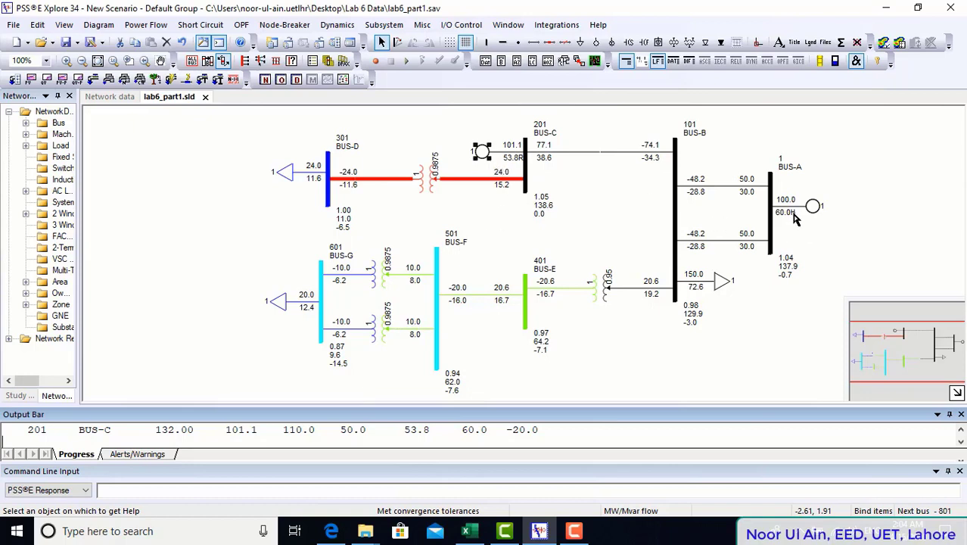
# Consult the capacitor bank option in Lab6.pdf, and add a fixed shunt to BUS-D in the PSS®E diagram
pyautogui.click(333, 531)
pyautogui.scroll(-5, 526, 353)
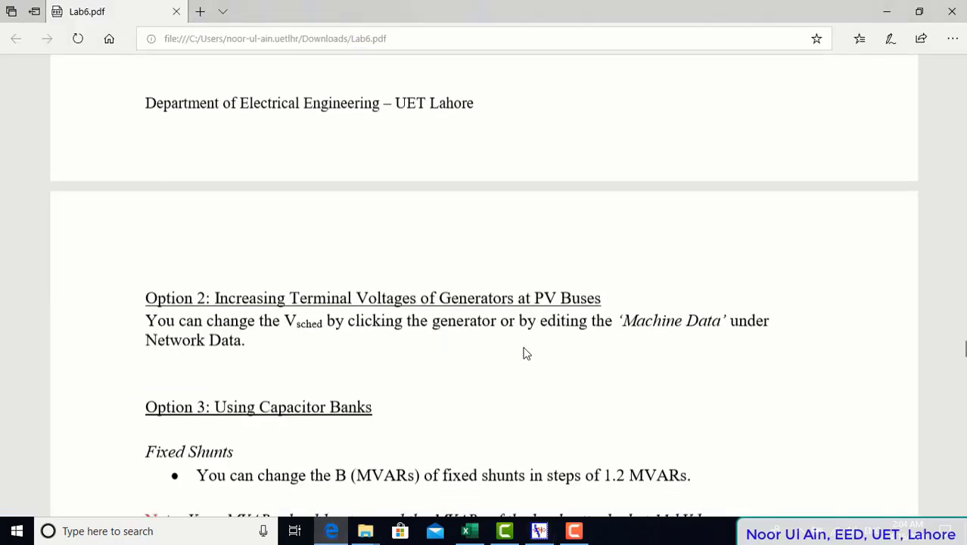
pyautogui.scroll(-1, 526, 353)
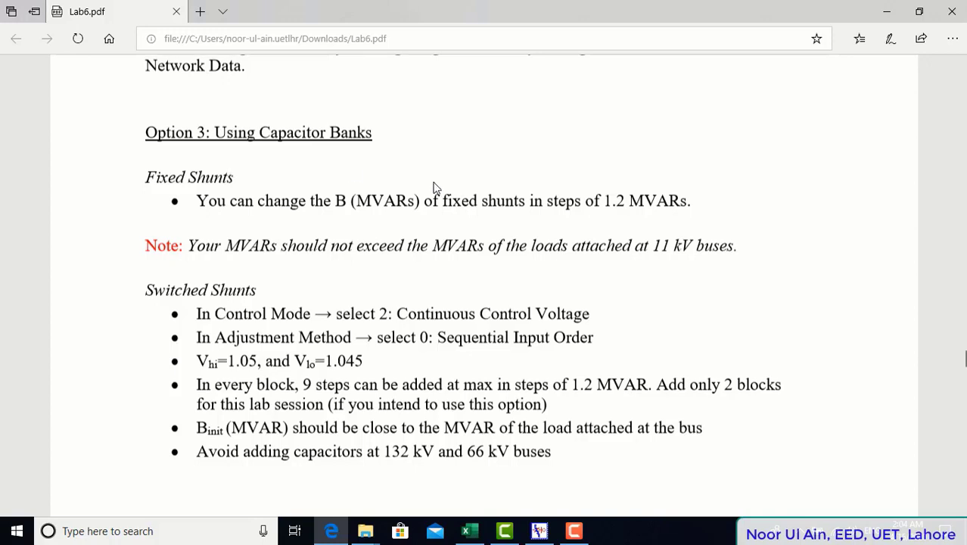
pyautogui.click(539, 530)
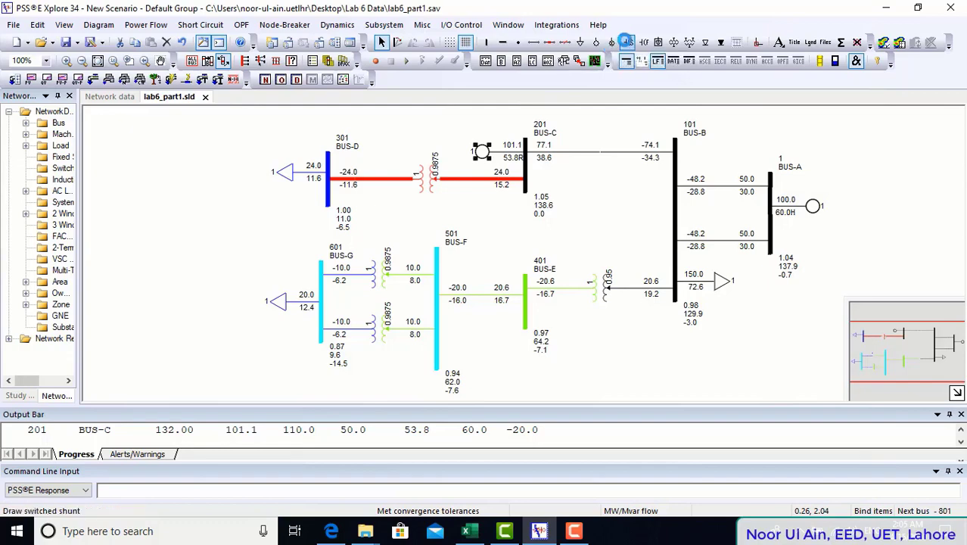
pyautogui.click(644, 42)
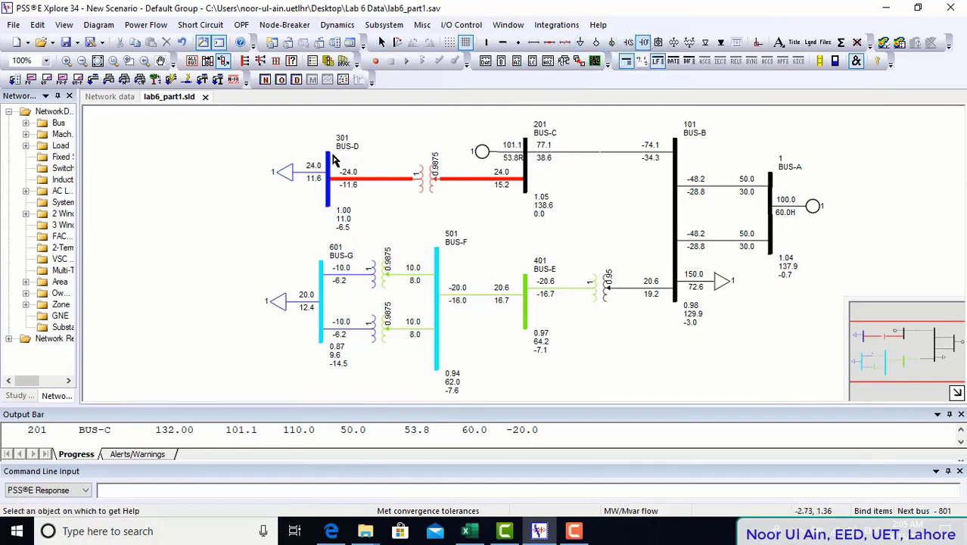
pyautogui.click(327, 157)
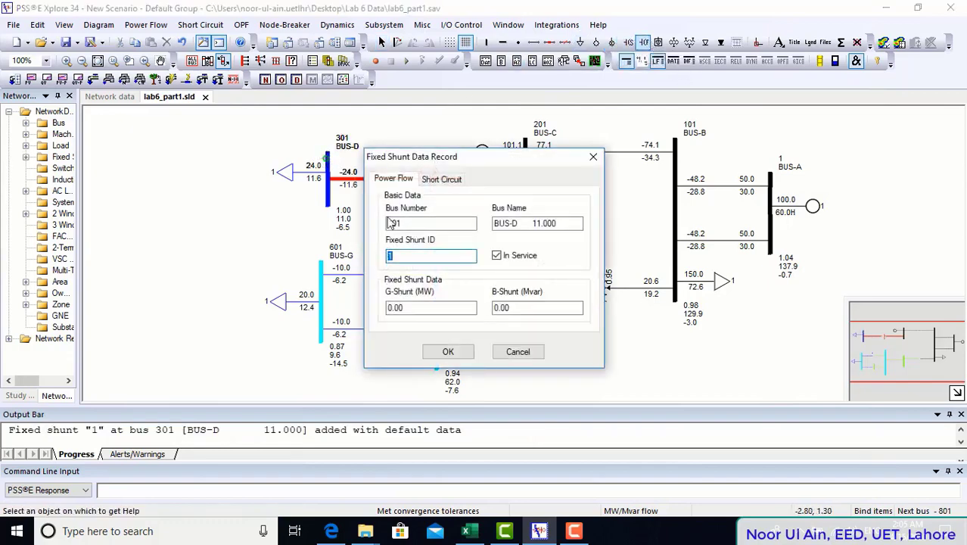
pyautogui.click(520, 307)
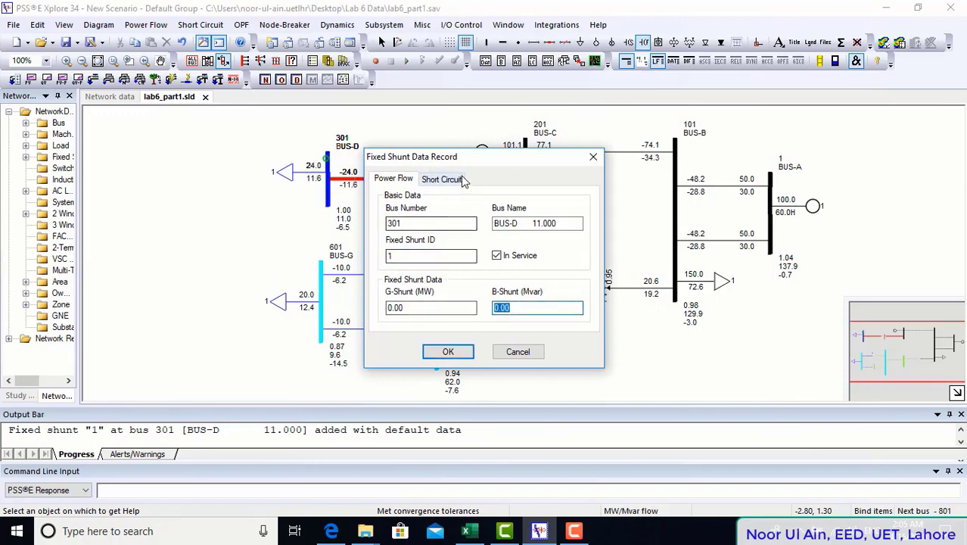
pyautogui.moveTo(468, 166); pyautogui.dragTo(542, 172)
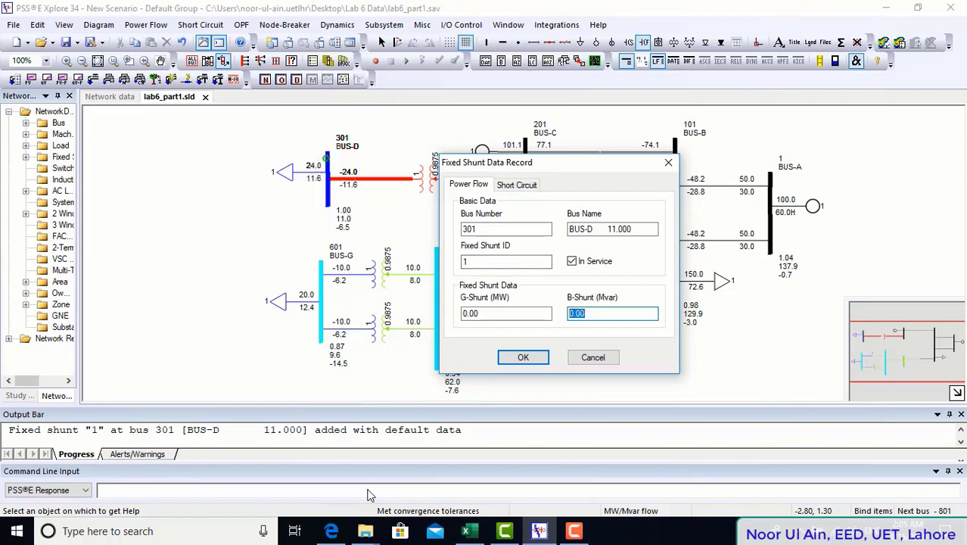
# Check the fixed-shunt step size in Lab6.pdf, set the BUS-D shunt's B-Shunt to 10.8 Mvar in PSS®E, and solve the load flow
pyautogui.click(333, 531)
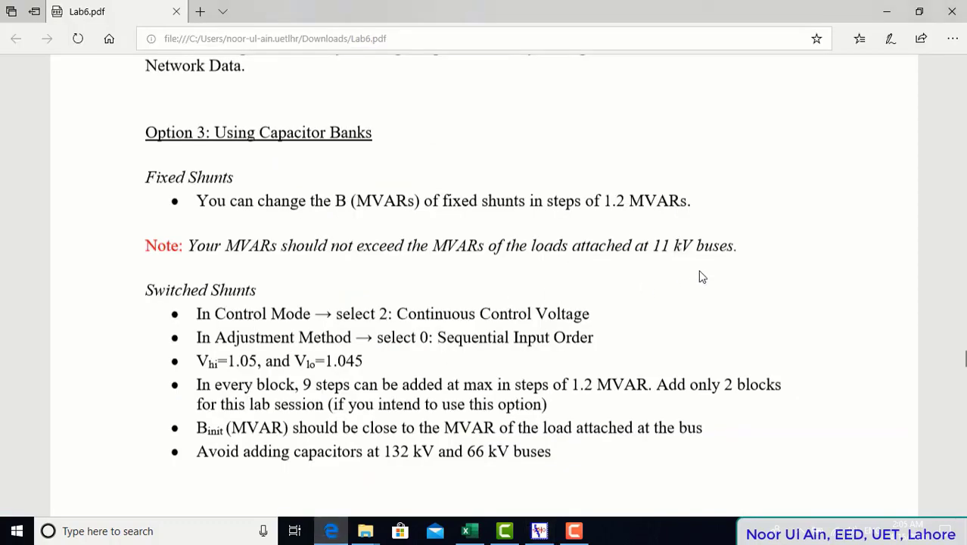
pyautogui.moveTo(607, 201); pyautogui.dragTo(695, 195)
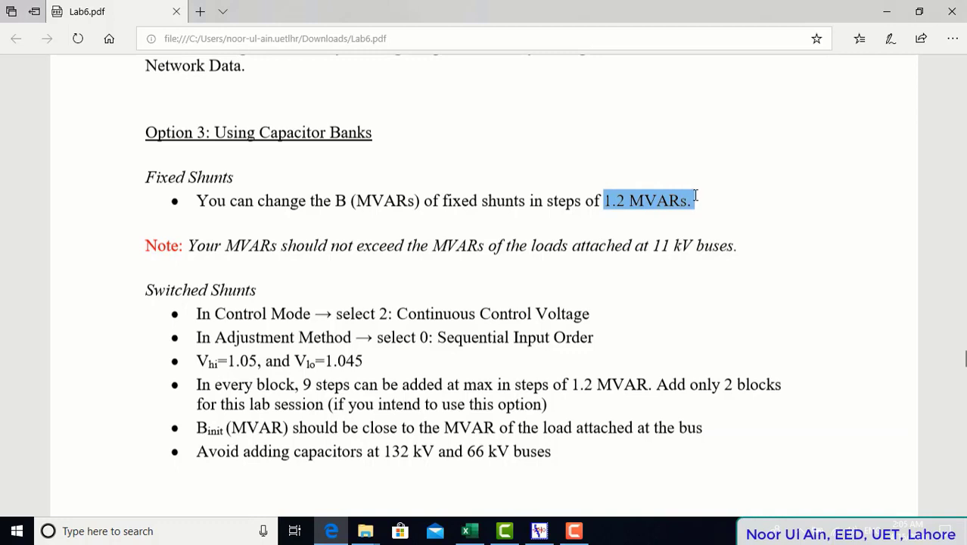
pyautogui.moveTo(695, 195); pyautogui.dragTo(695, 195)
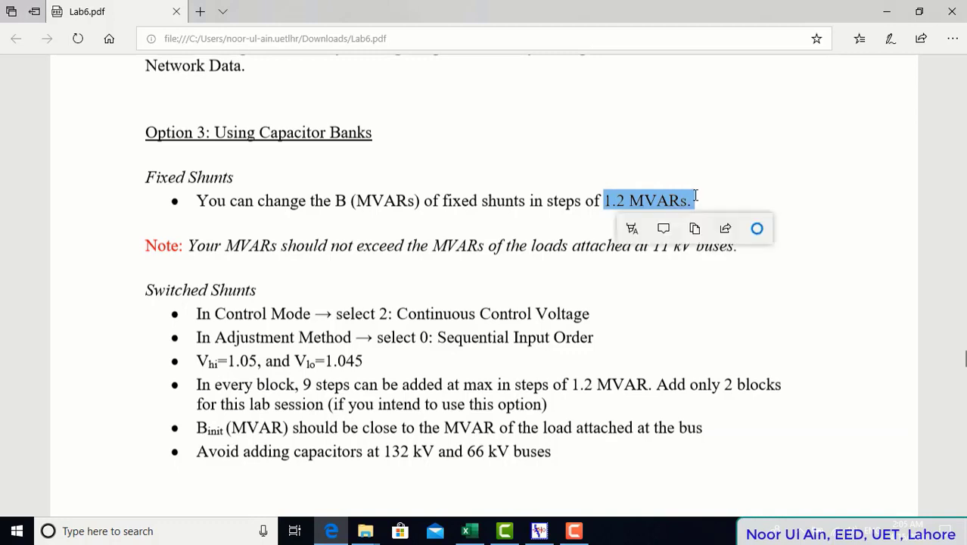
pyautogui.click(695, 195)
pyautogui.moveTo(695, 195); pyautogui.dragTo(604, 185)
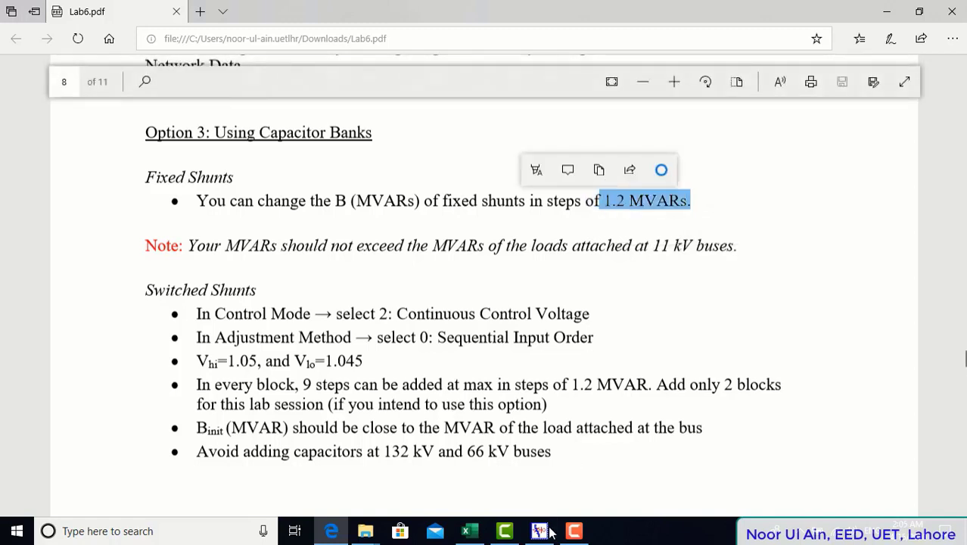
pyautogui.moveTo(548, 536)
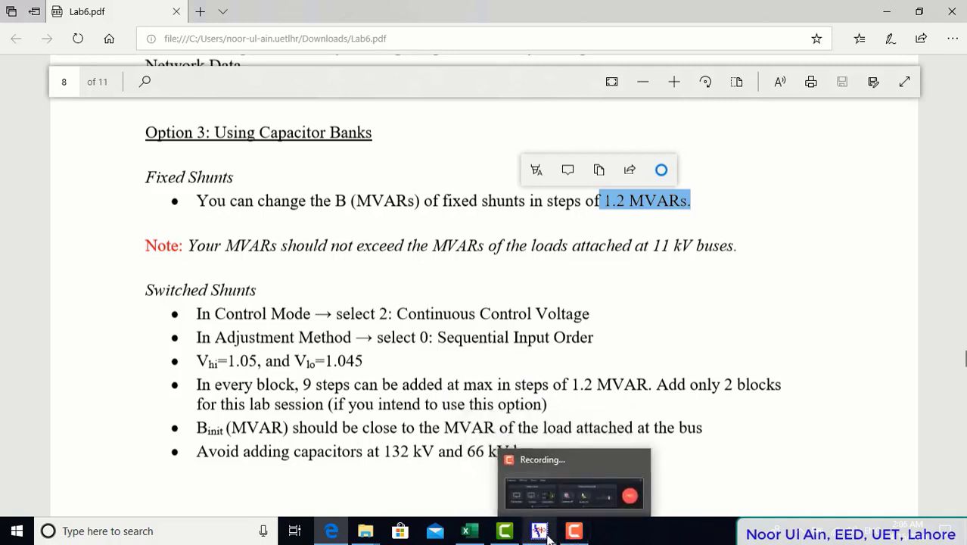
pyautogui.click(539, 530)
pyautogui.write('10.8')
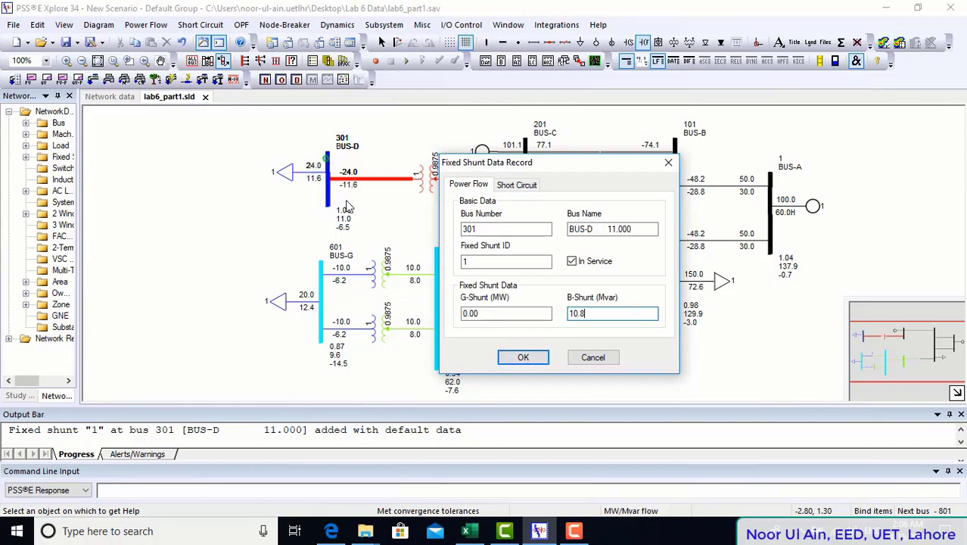
pyautogui.click(529, 357)
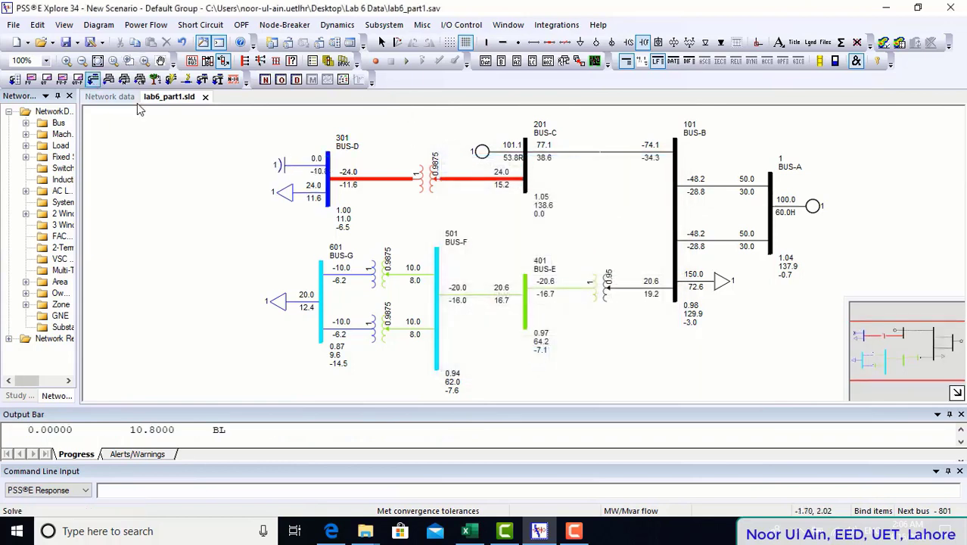
pyautogui.click(94, 79)
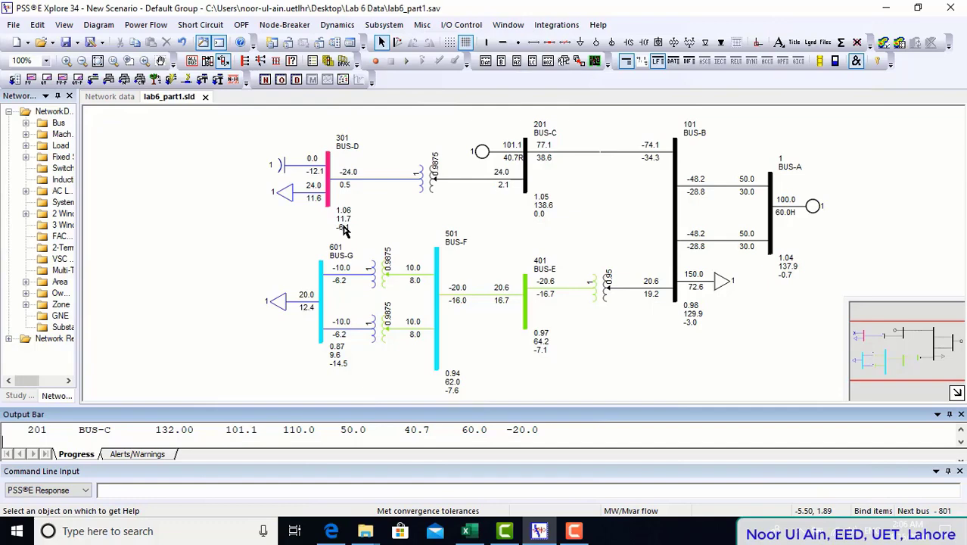
# Set the winding 1 ratio of the transformer between BUS-C and BUS-D to 1 and re-solve the load flow
pyautogui.doubleClick(428, 191)
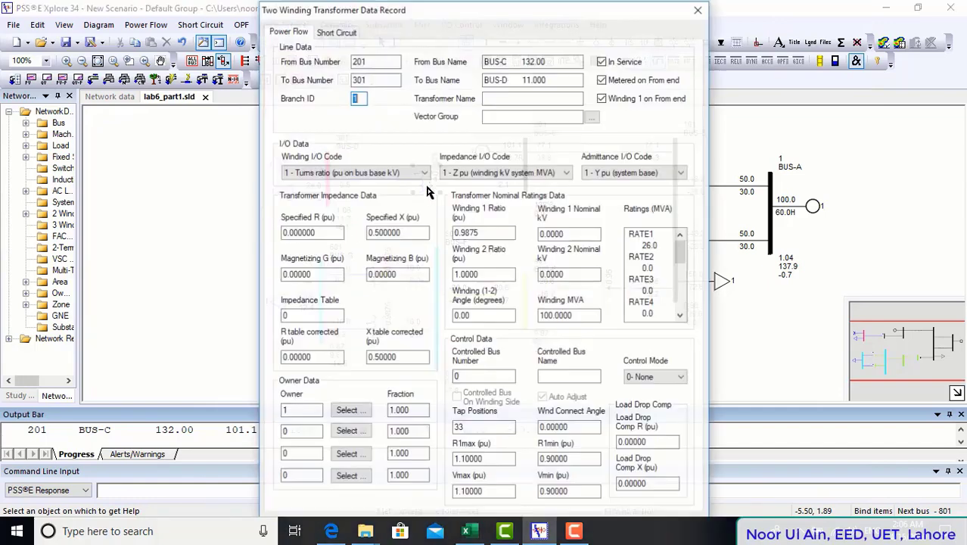
pyautogui.doubleClick(491, 233)
pyautogui.write('1')
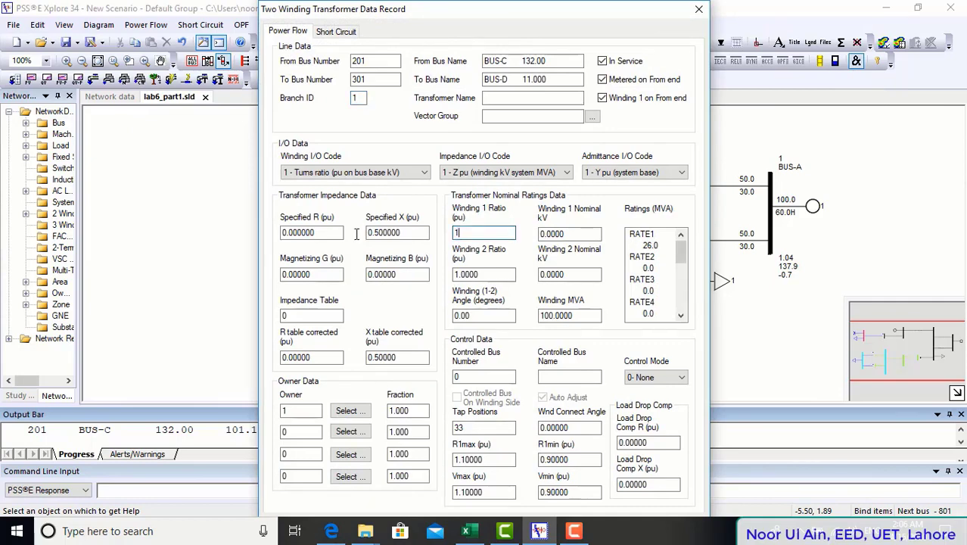
pyautogui.press('Return')
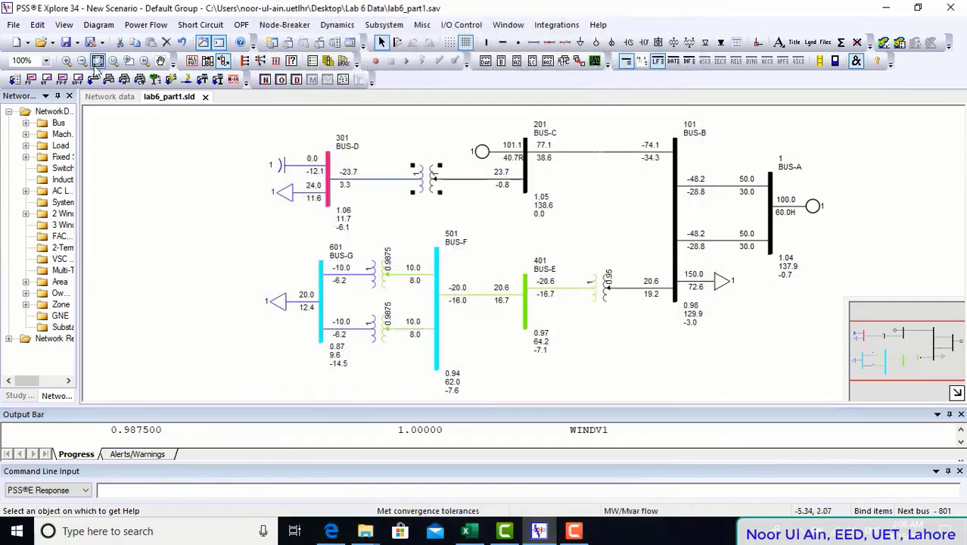
pyautogui.click(91, 80)
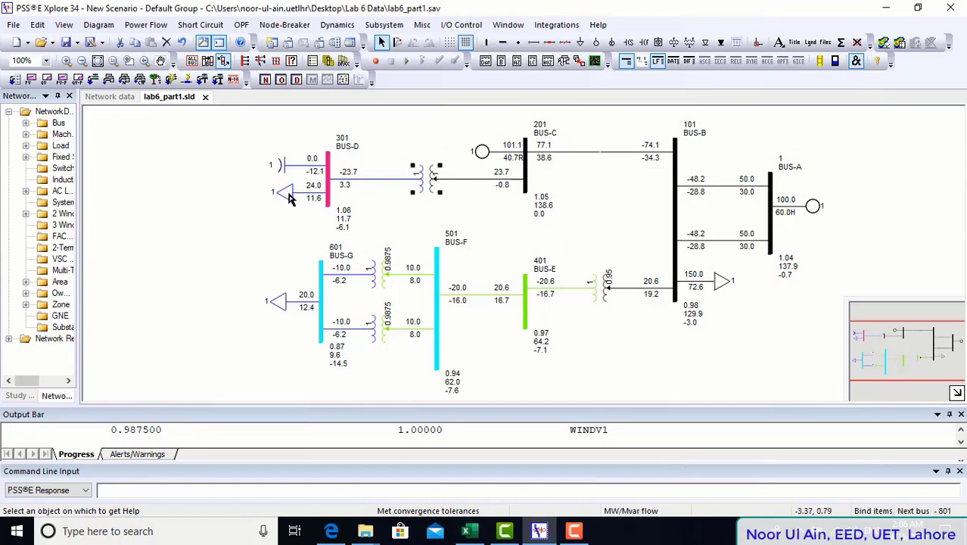
pyautogui.click(92, 80)
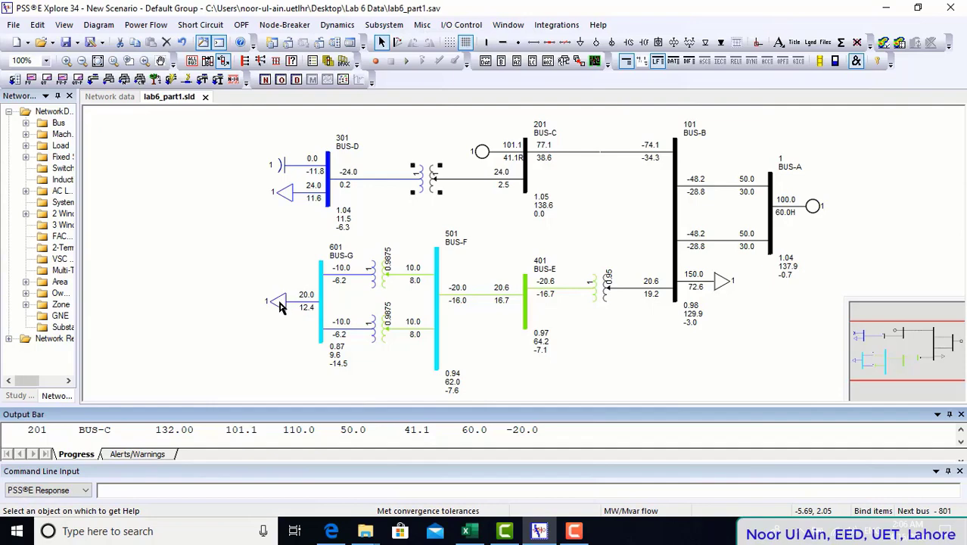
# Move the load symbol at BUS-G further down along its bus
pyautogui.moveTo(286, 304); pyautogui.dragTo(286, 324)
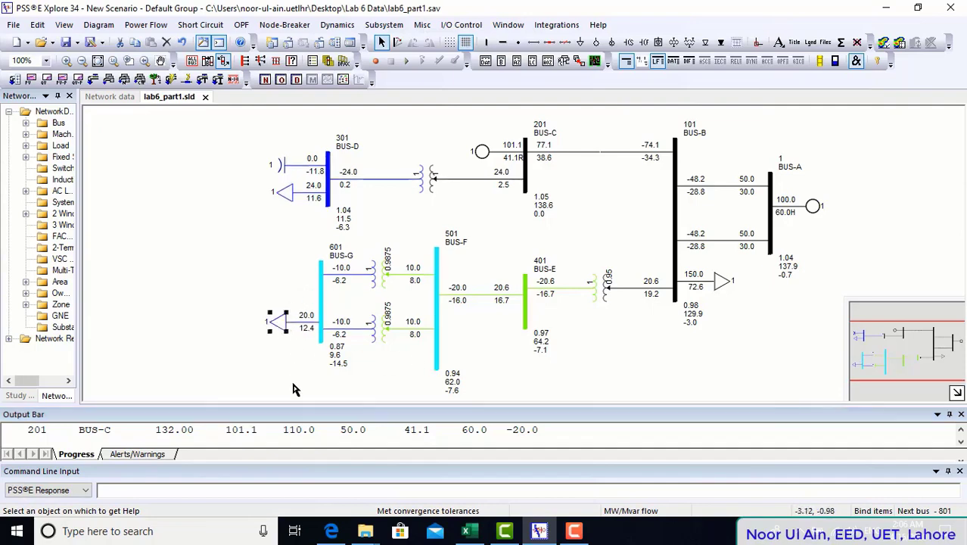
# Consult the capacitor bank notes in Lab6.pdf, and locate the POM manual in File Explorer under C:\Program Files (x86)\PTI\PSSEXplore34\DOCS
pyautogui.click(340, 536)
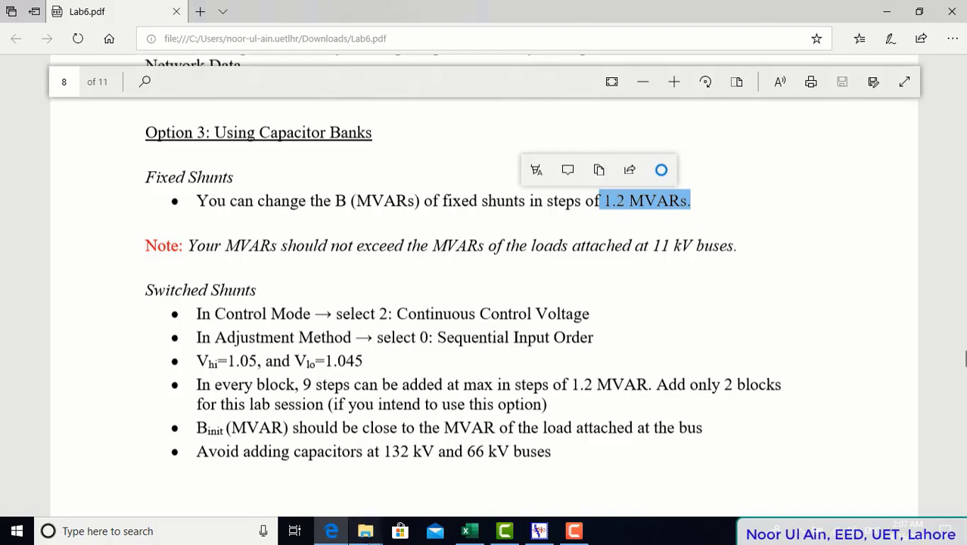
pyautogui.moveTo(365, 530)
pyautogui.click(314, 494)
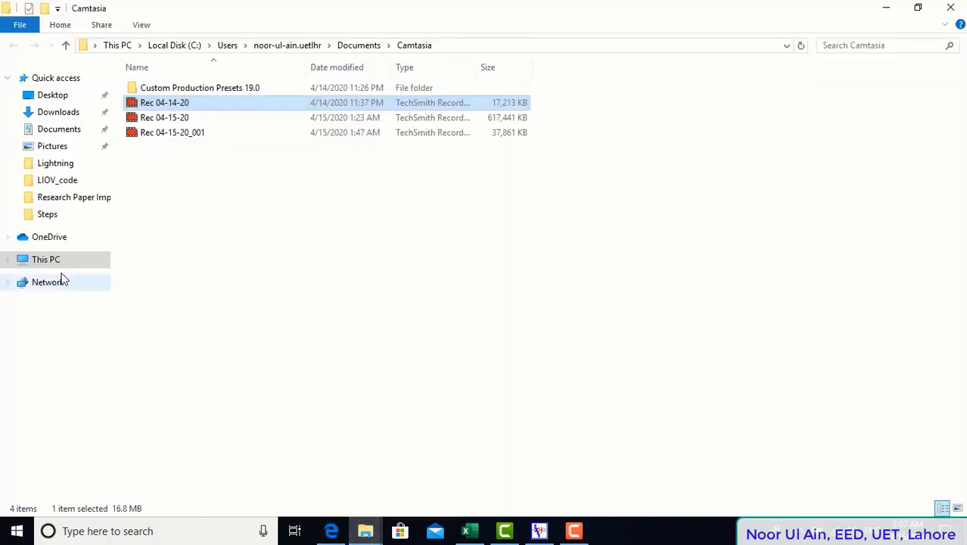
pyautogui.click(42, 261)
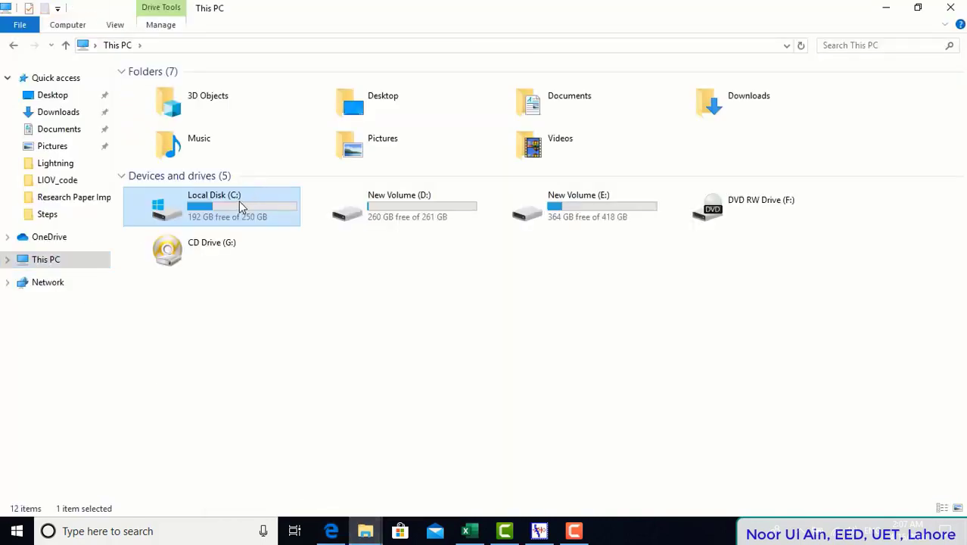
pyautogui.doubleClick(241, 207)
pyautogui.doubleClick(227, 148)
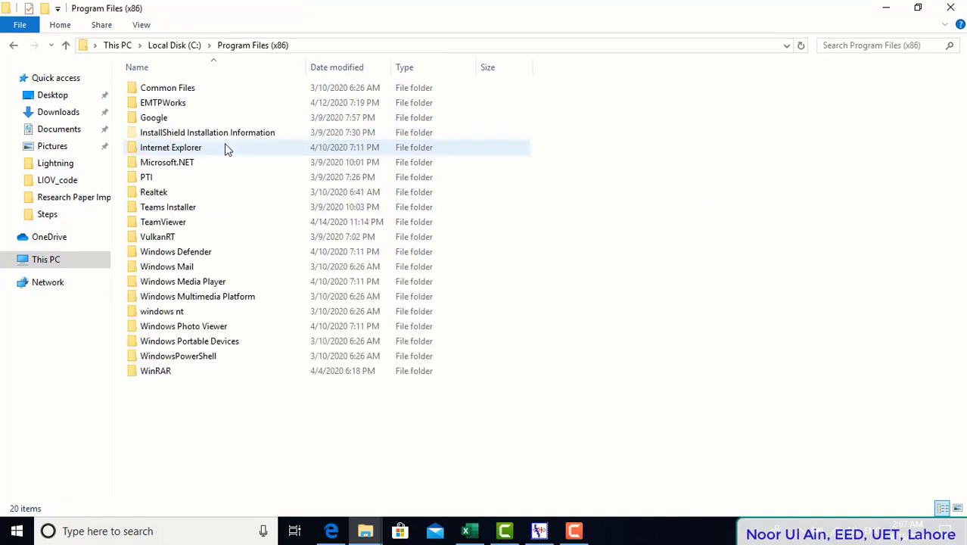
pyautogui.doubleClick(223, 177)
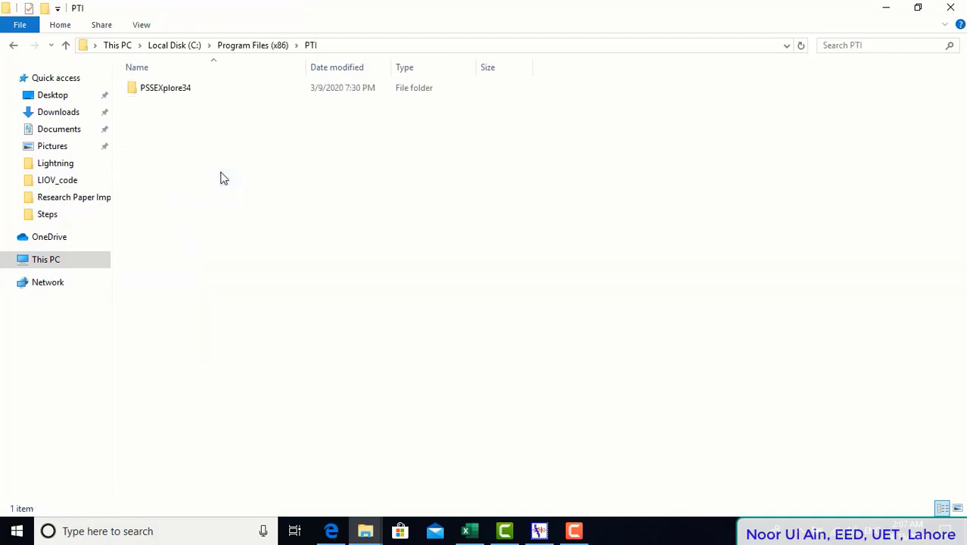
pyautogui.doubleClick(193, 88)
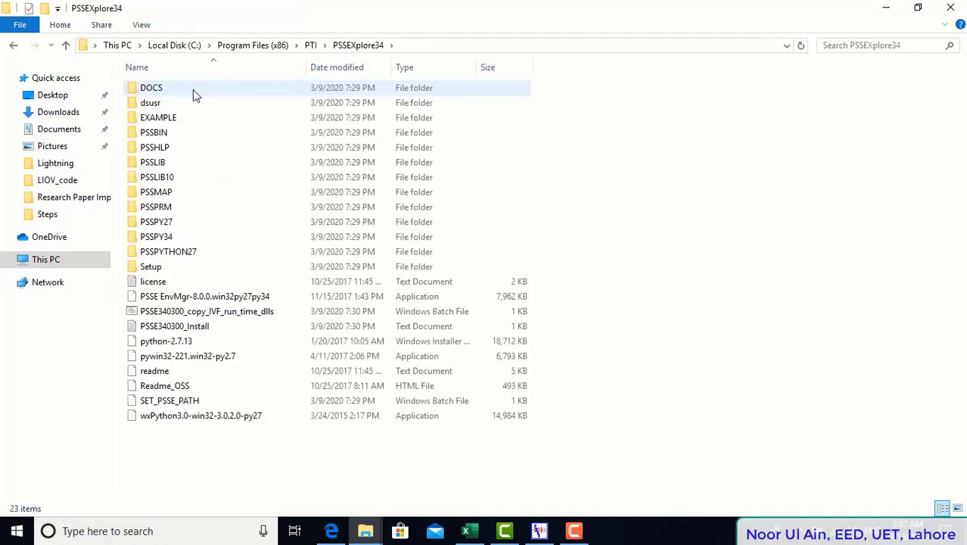
pyautogui.doubleClick(193, 90)
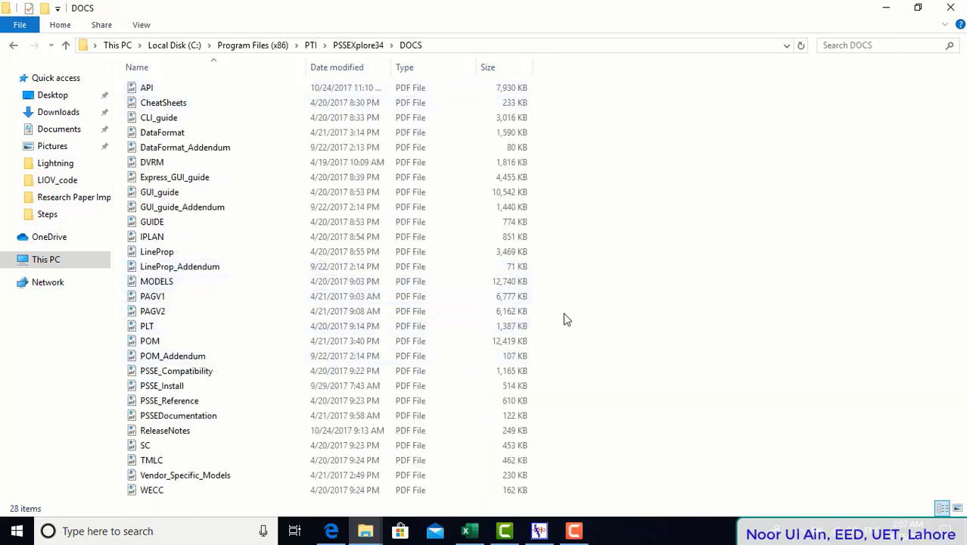
pyautogui.moveTo(545, 317); pyautogui.dragTo(515, 300)
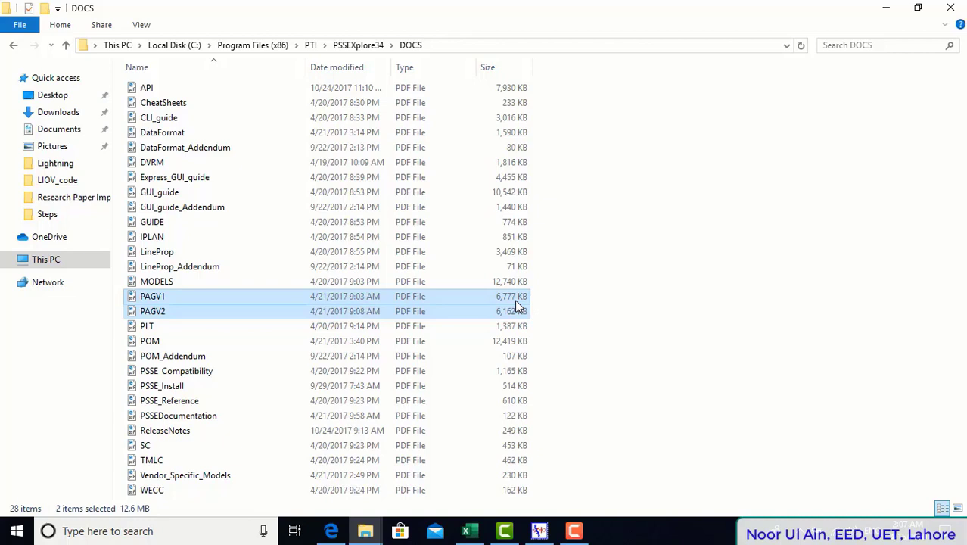
pyautogui.click(521, 344)
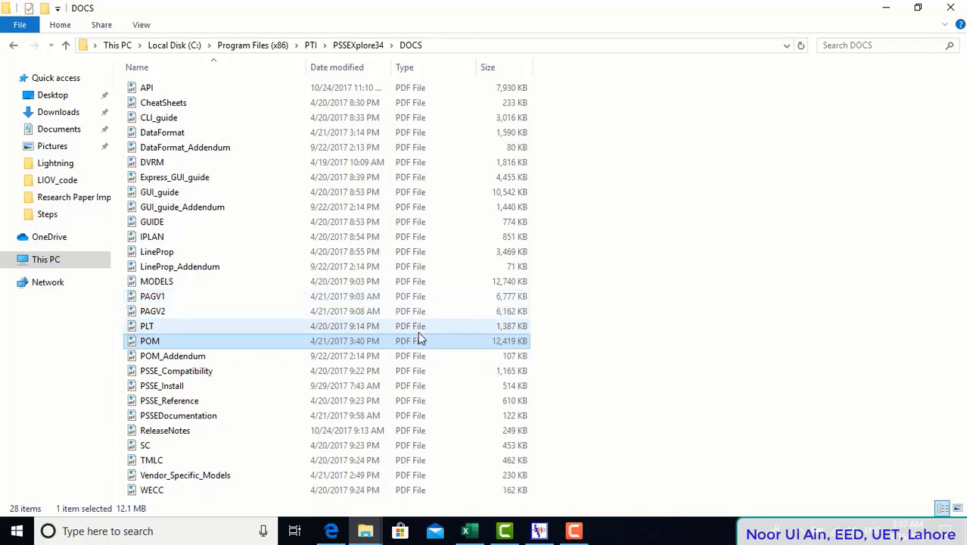
# Review the switched-shunt notes in Lab6.pdf, then add a switched shunt to BUS-G in the PSS®E diagram and open its data record
pyautogui.moveTo(342, 533)
pyautogui.click(345, 515)
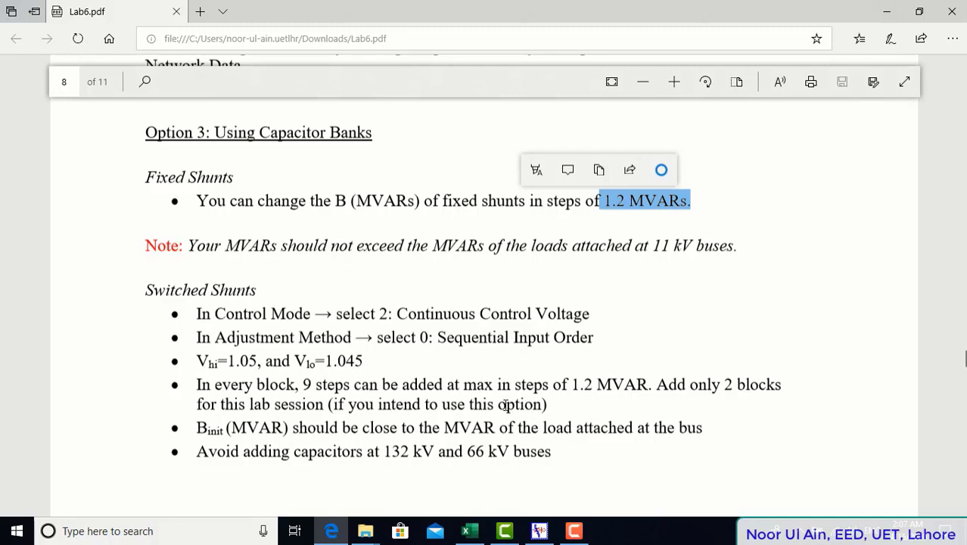
pyautogui.click(538, 530)
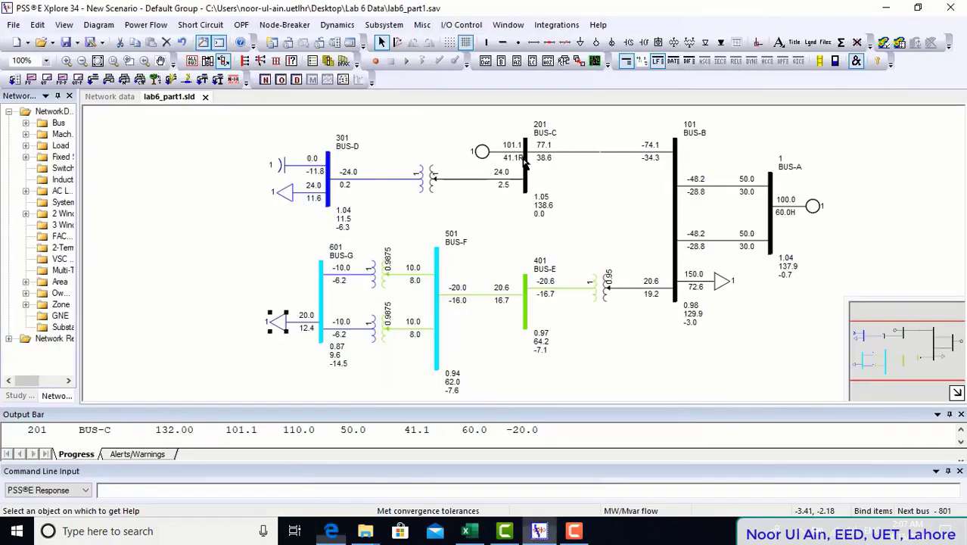
pyautogui.click(631, 45)
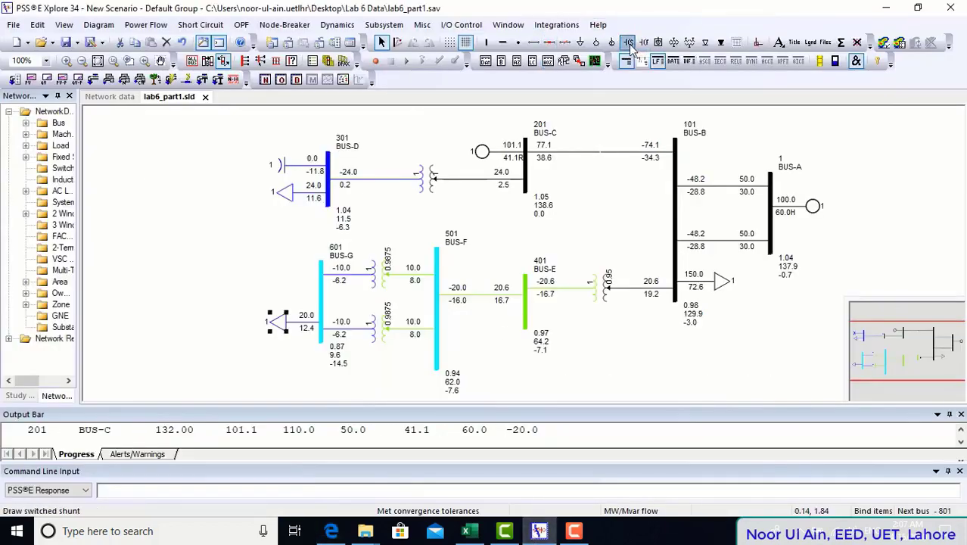
pyautogui.click(321, 281)
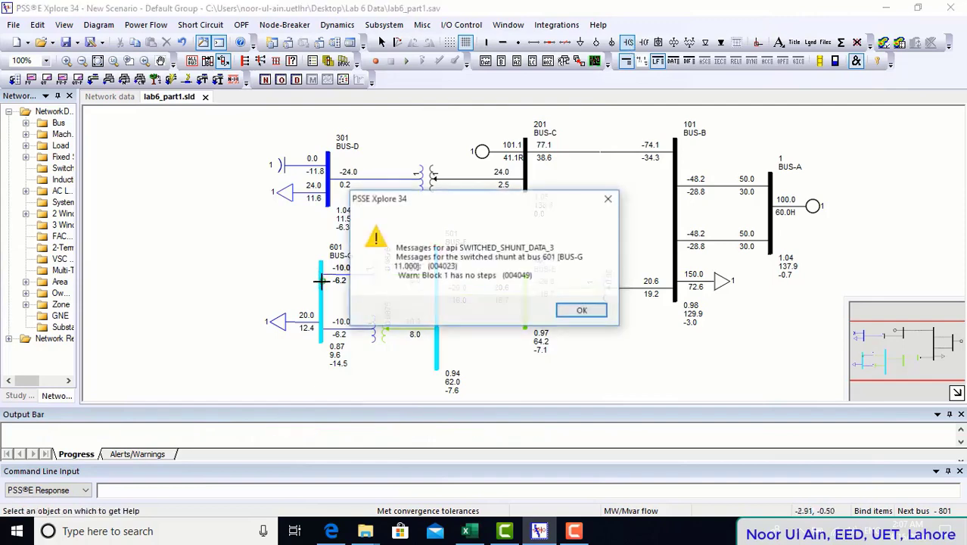
pyautogui.click(583, 311)
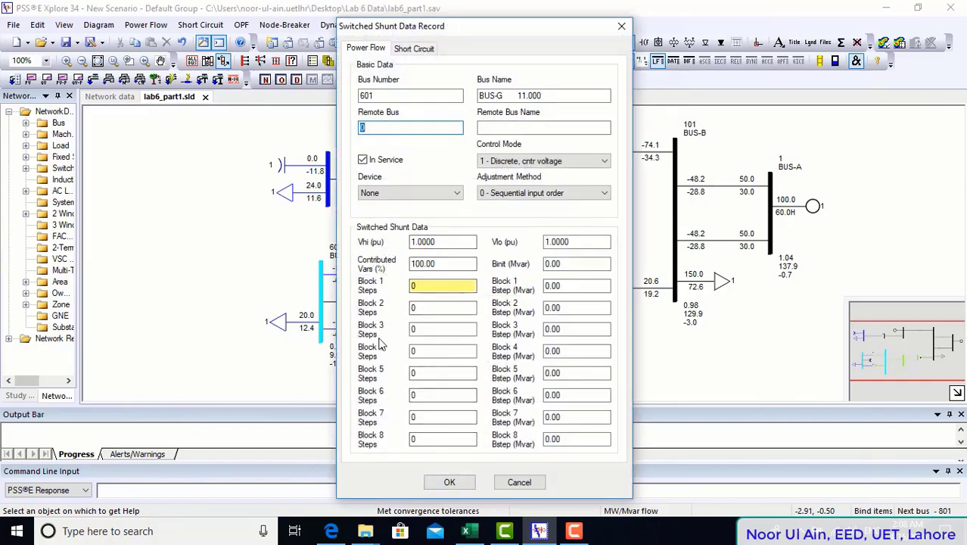
# Check the switched-shunt rules in Lab6.pdf for steps per block, bus voltage levels to avoid, and the Vhi and Vlo limits
pyautogui.click(331, 531)
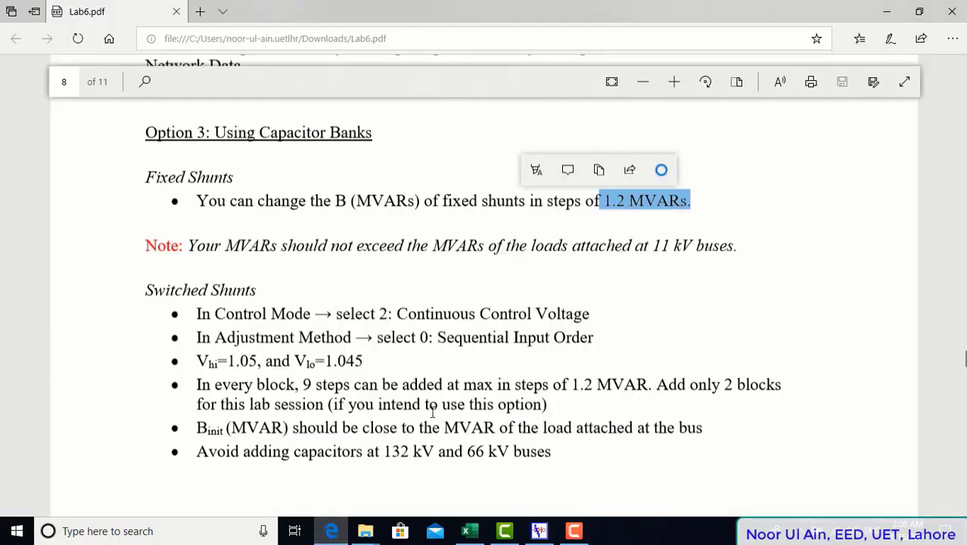
pyautogui.moveTo(303, 385); pyautogui.dragTo(354, 384)
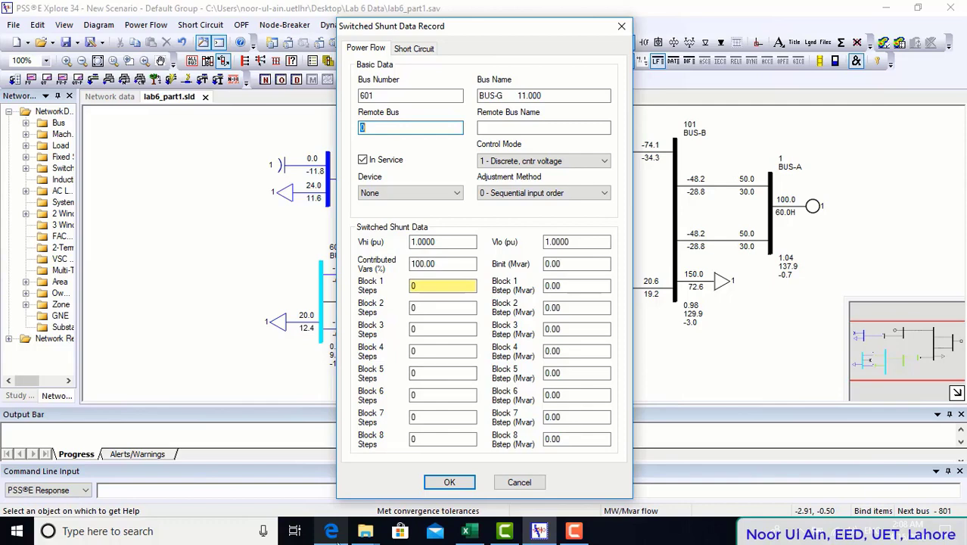
pyautogui.click(336, 534)
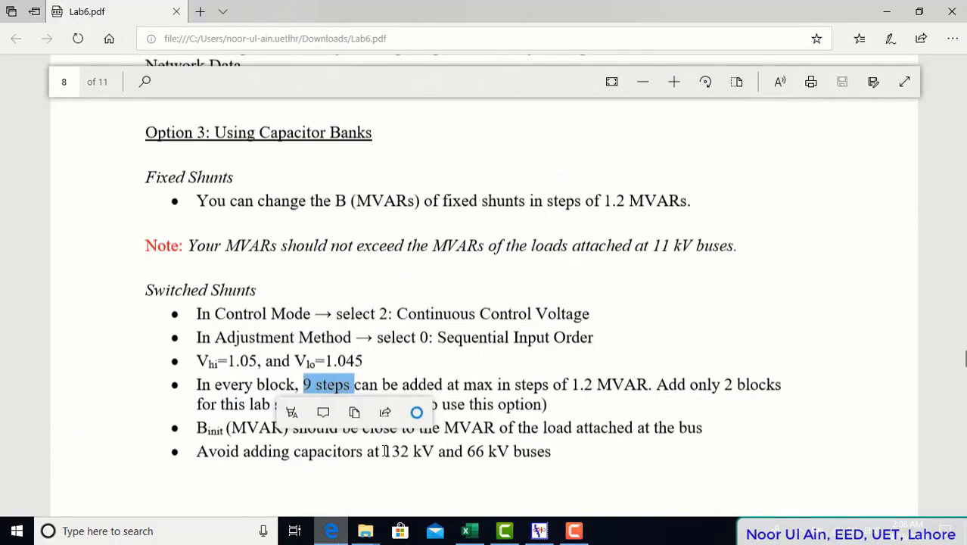
pyautogui.moveTo(386, 451); pyautogui.dragTo(522, 451)
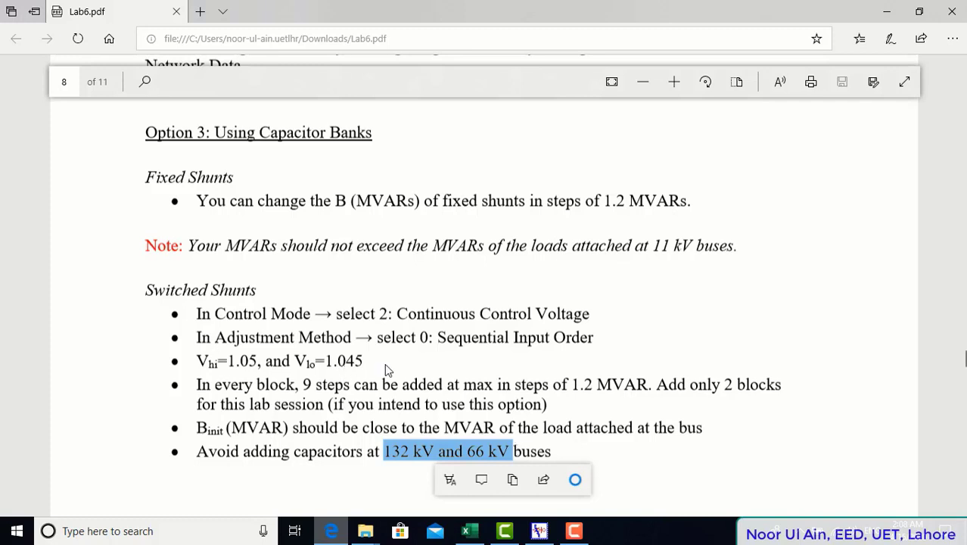
pyautogui.moveTo(356, 362); pyautogui.dragTo(197, 362)
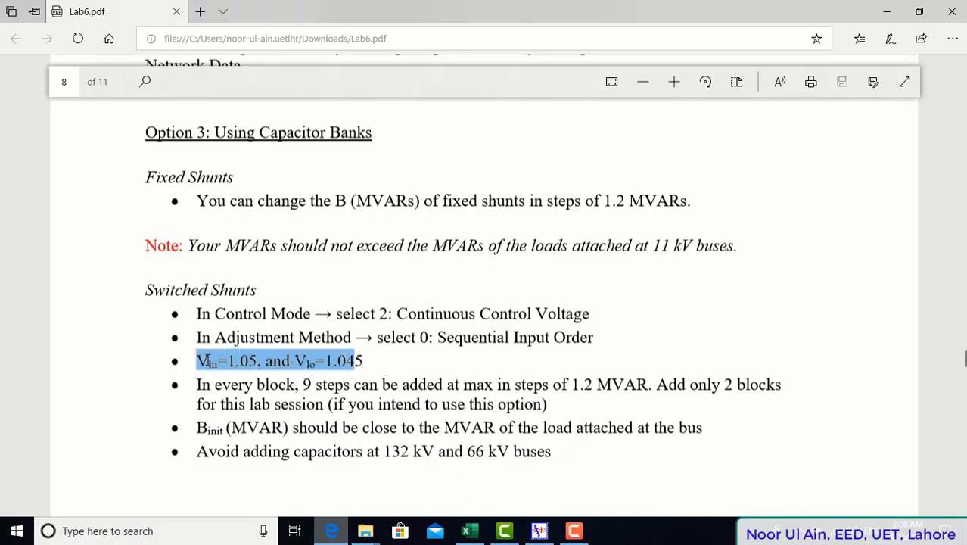
pyautogui.moveTo(367, 361); pyautogui.dragTo(205, 358)
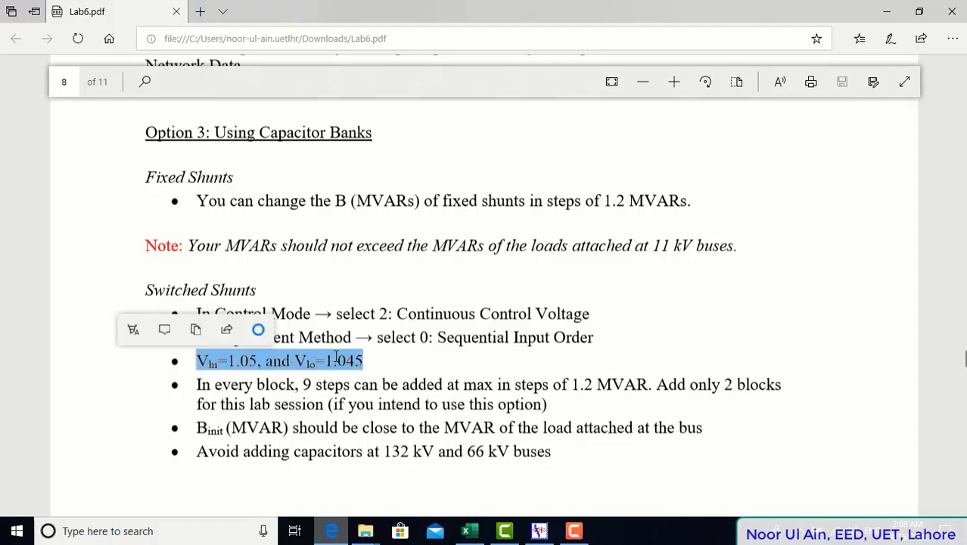